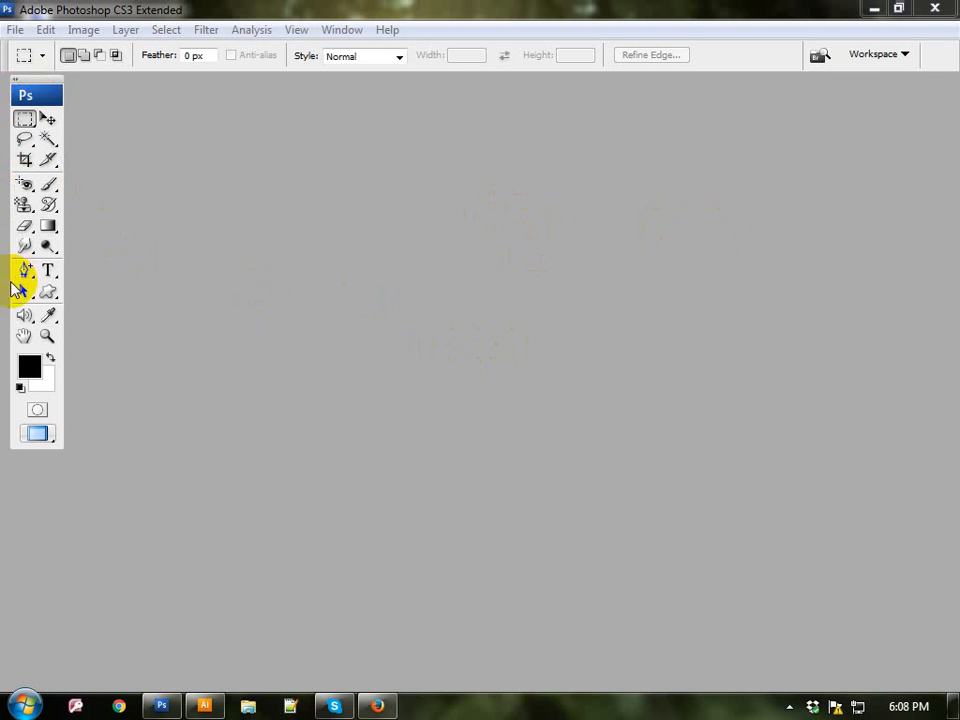
{"action": "left_click", "coordinate": [25, 120]}
{"action": "left_click_drag", "start_coordinate": [25, 120], "coordinate": [94, 122]}
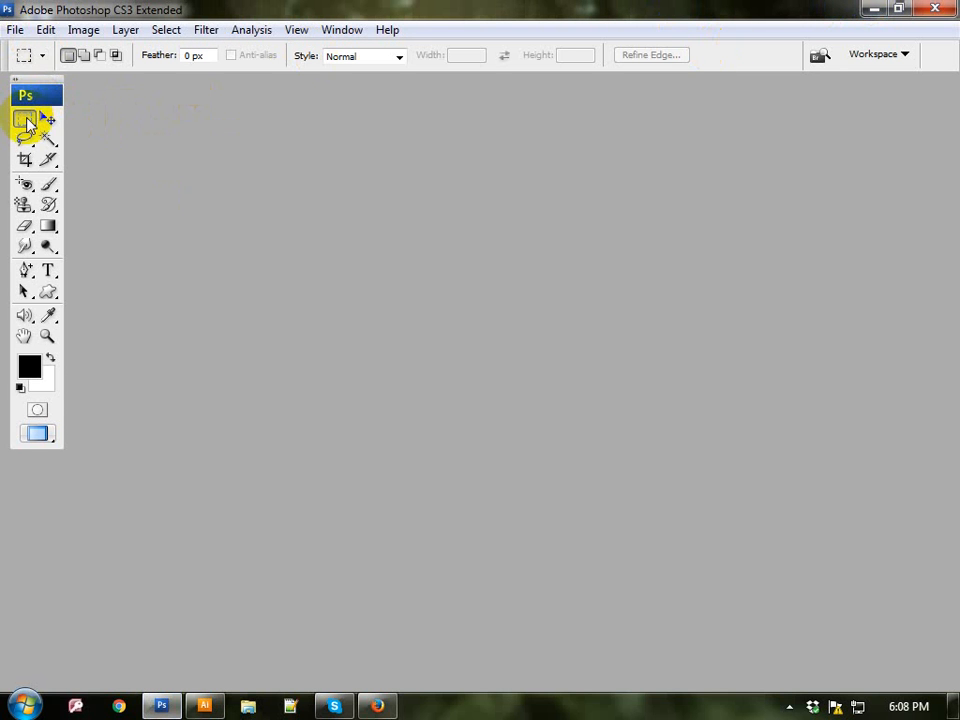
{"action": "left_click_drag", "start_coordinate": [27, 121], "coordinate": [27, 121]}
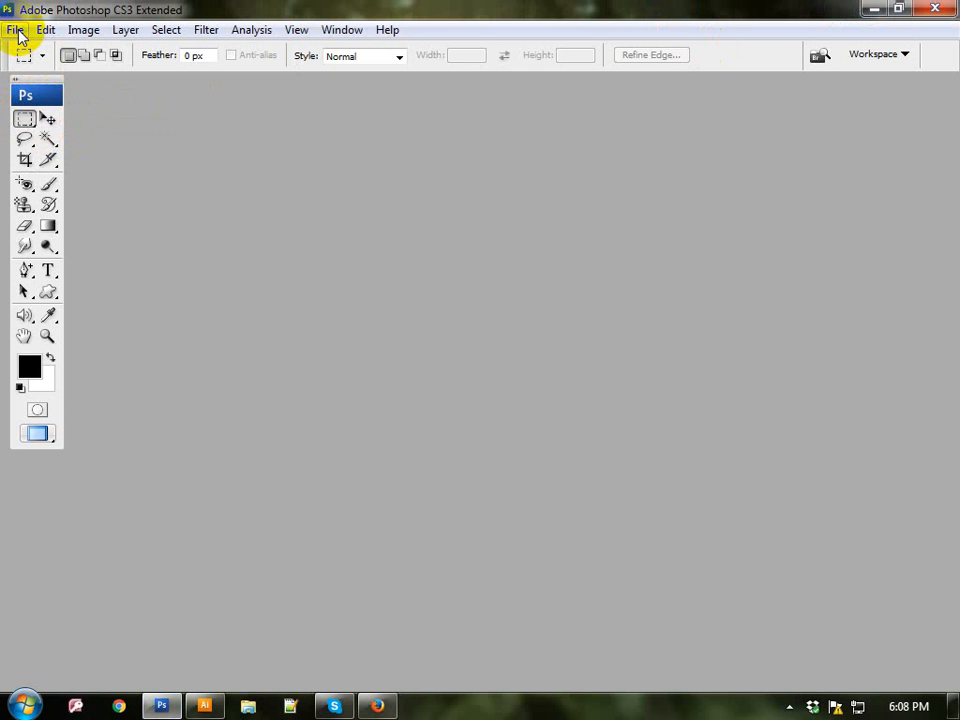
Step: Create a new document with the International Paper preset at A4 size, with its dimensions in inches
{"action": "left_click", "coordinate": [16, 30]}
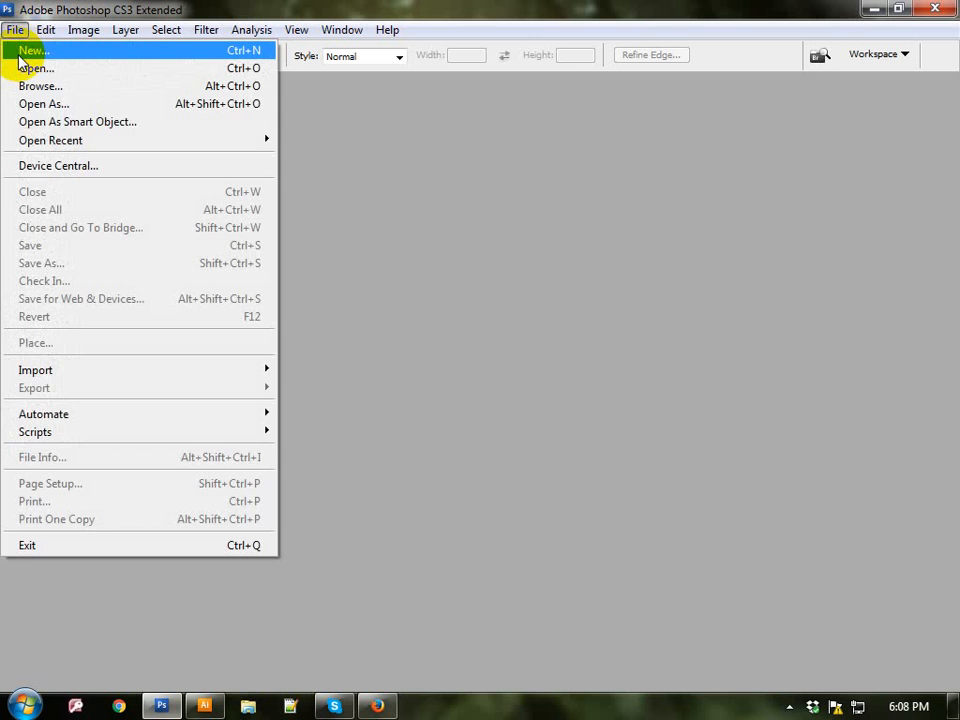
{"action": "left_click", "coordinate": [20, 53]}
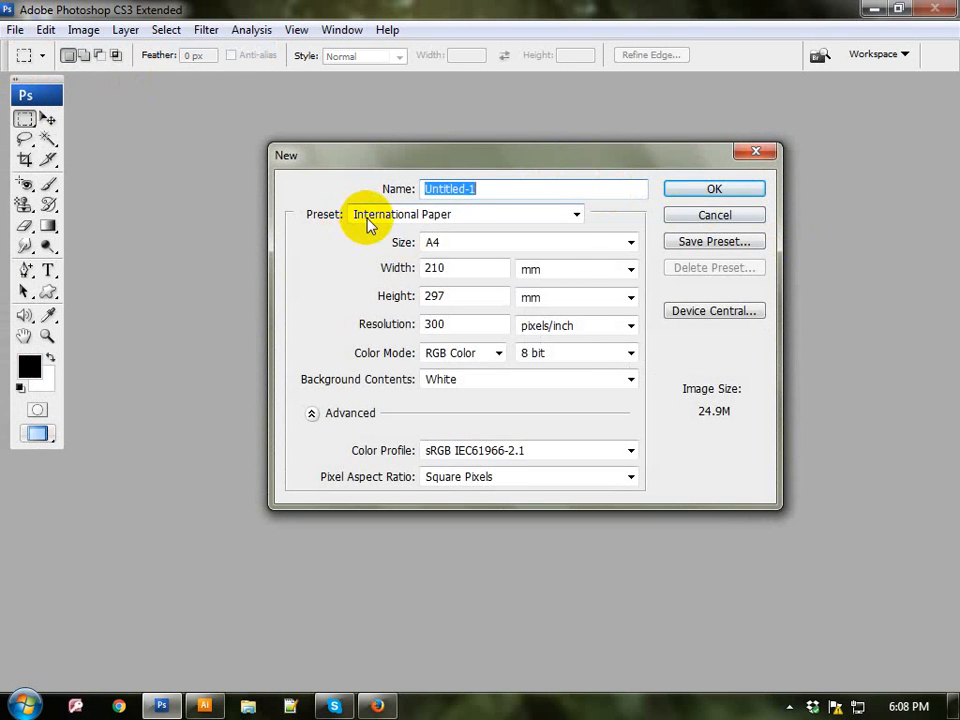
{"action": "left_click", "coordinate": [369, 216]}
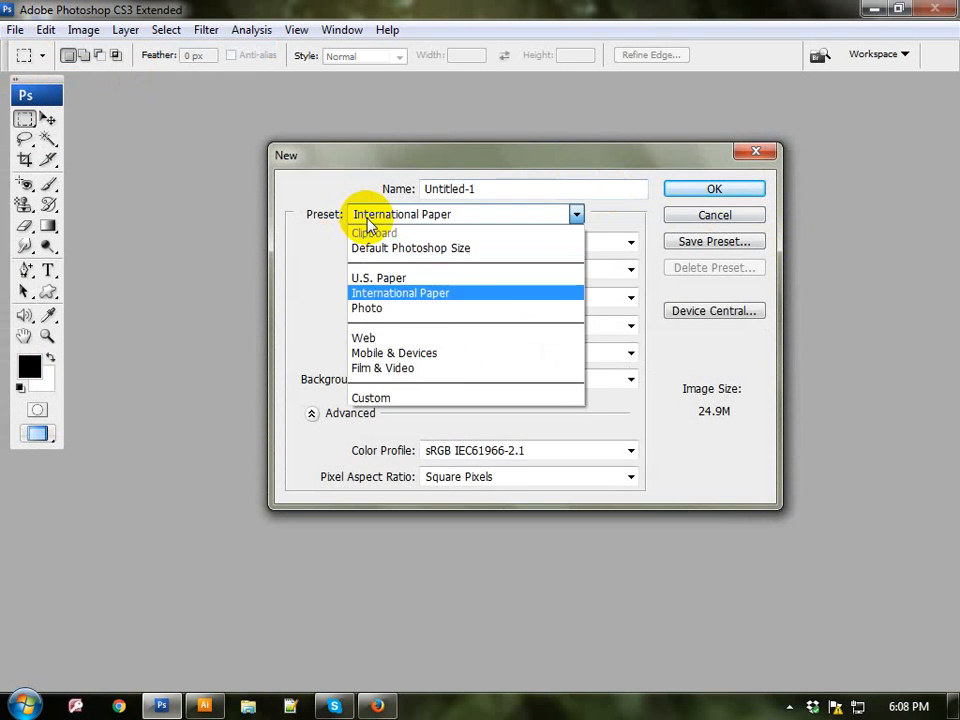
{"action": "left_click", "coordinate": [400, 294]}
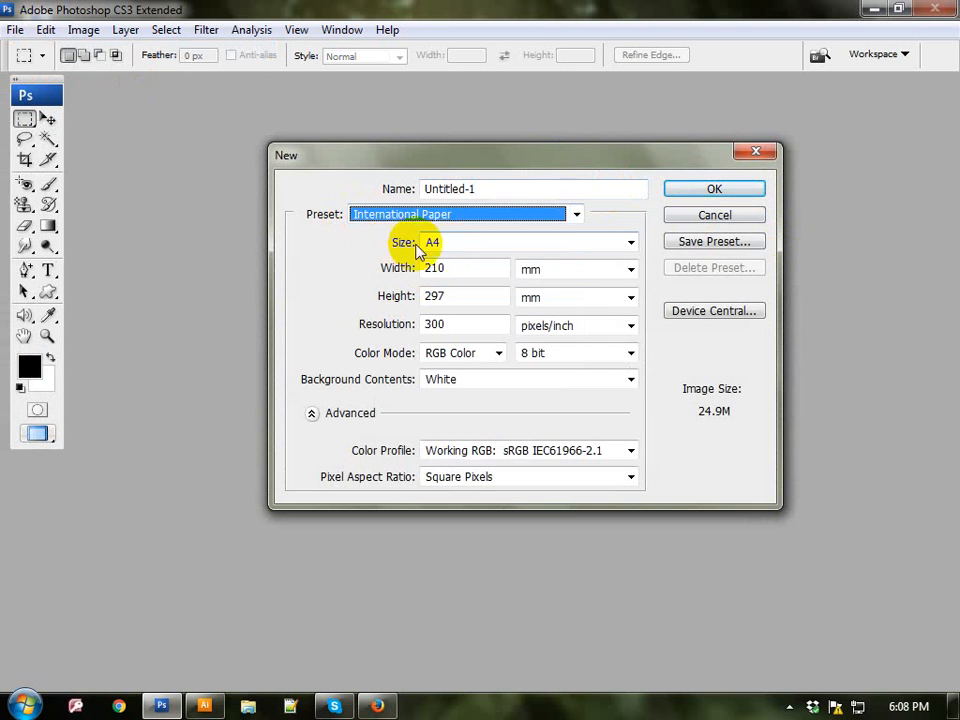
{"action": "left_click", "coordinate": [426, 248]}
{"action": "left_click", "coordinate": [430, 291]}
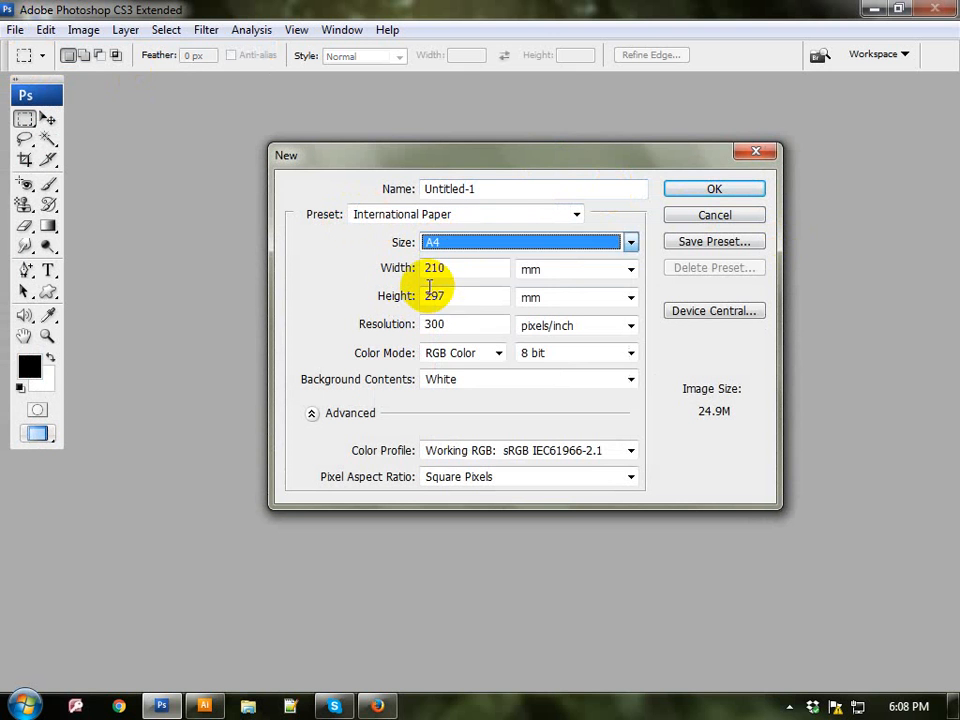
{"action": "left_click", "coordinate": [552, 275]}
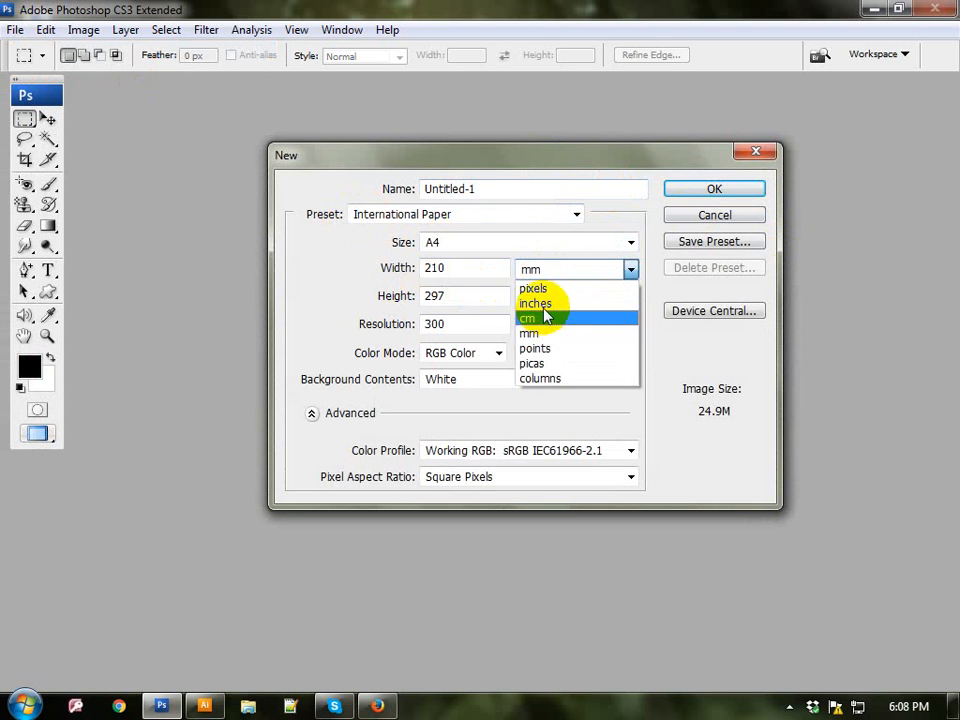
{"action": "left_click", "coordinate": [545, 302]}
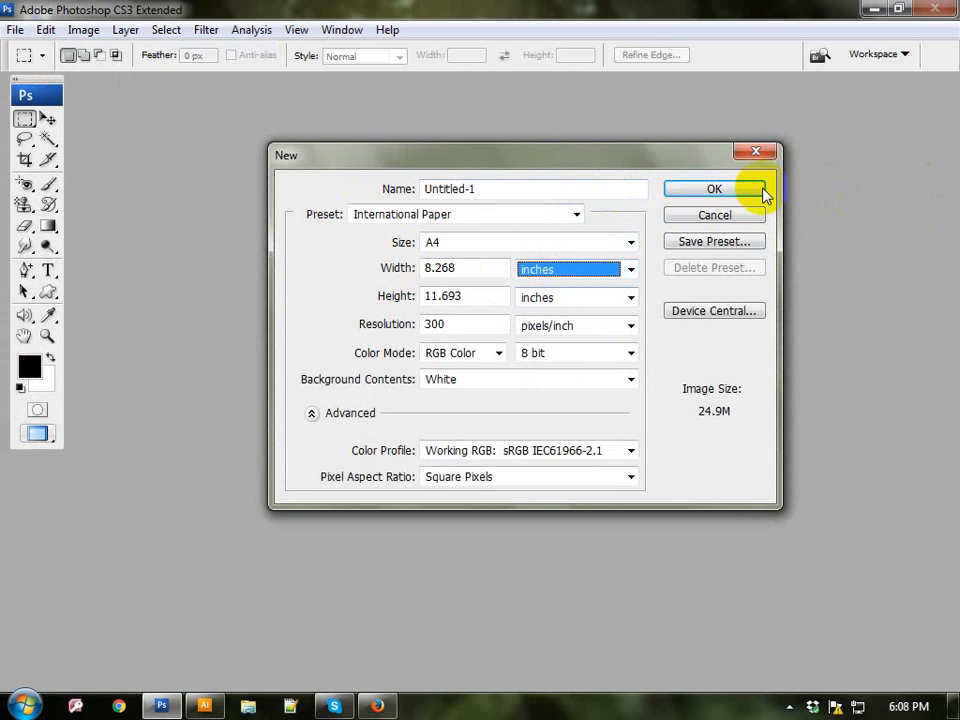
{"action": "left_click", "coordinate": [728, 189]}
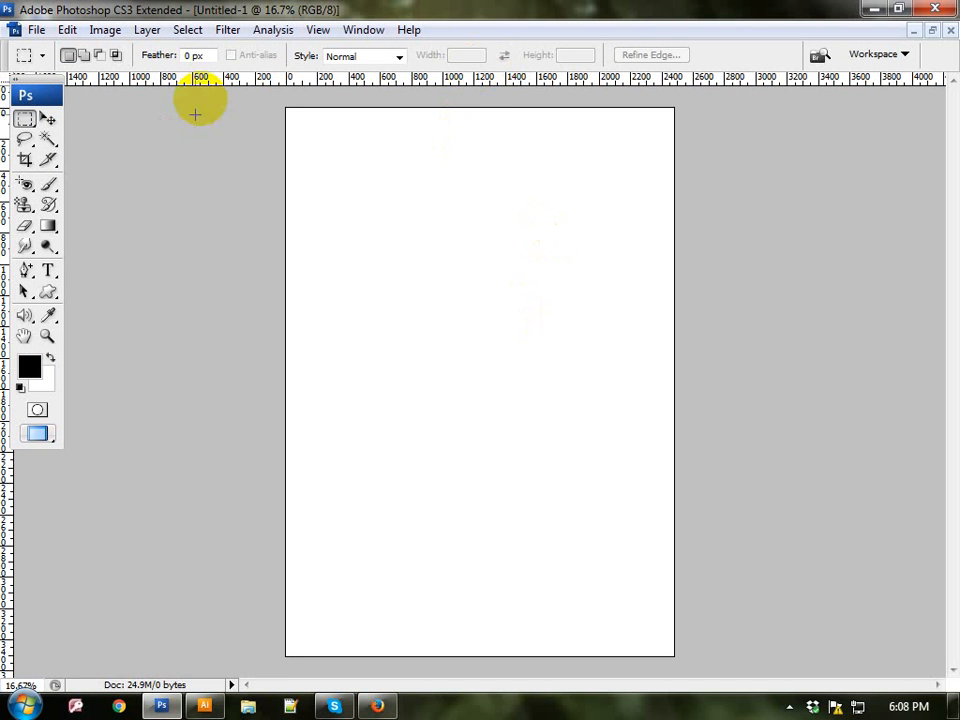
Step: Draw a nearly square rectangular marquee selection about 1400 px wide in the upper middle of the page
{"action": "left_click_drag", "start_coordinate": [20, 120], "coordinate": [90, 122]}
{"action": "left_click_drag", "start_coordinate": [366, 212], "coordinate": [590, 426]}
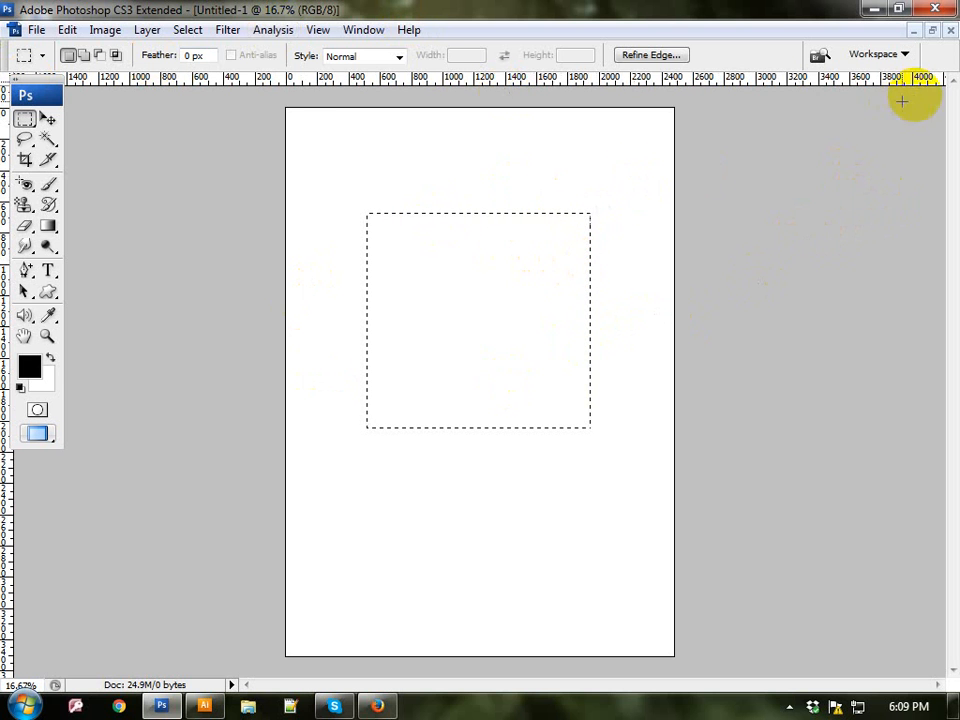
Step: Show the layer list and add a new empty layer above the background
{"action": "left_click", "coordinate": [368, 30]}
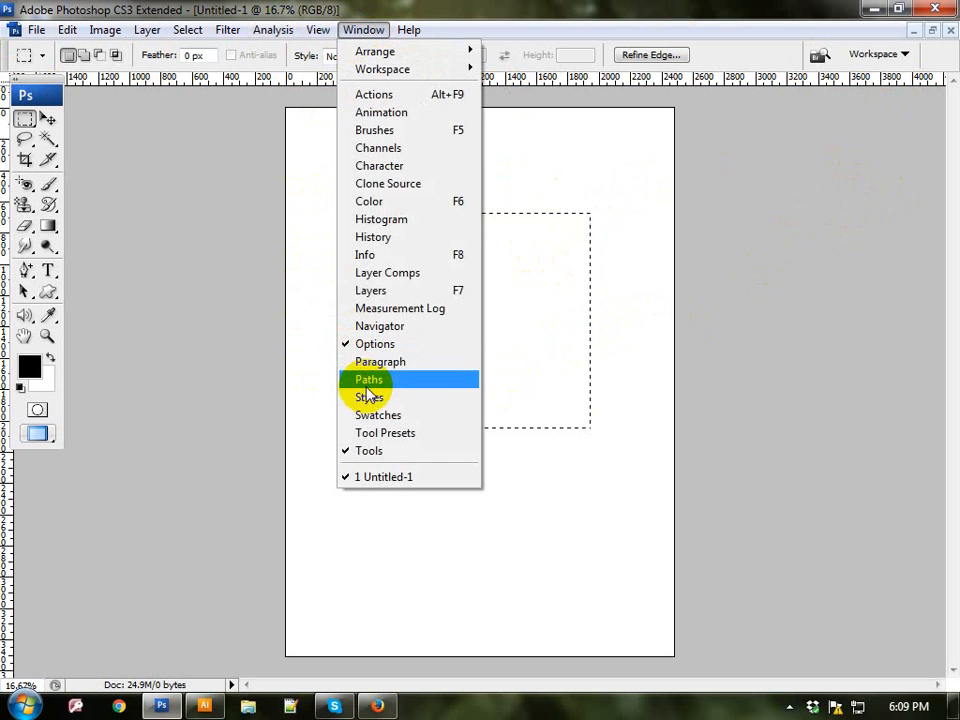
{"action": "left_click", "coordinate": [366, 290]}
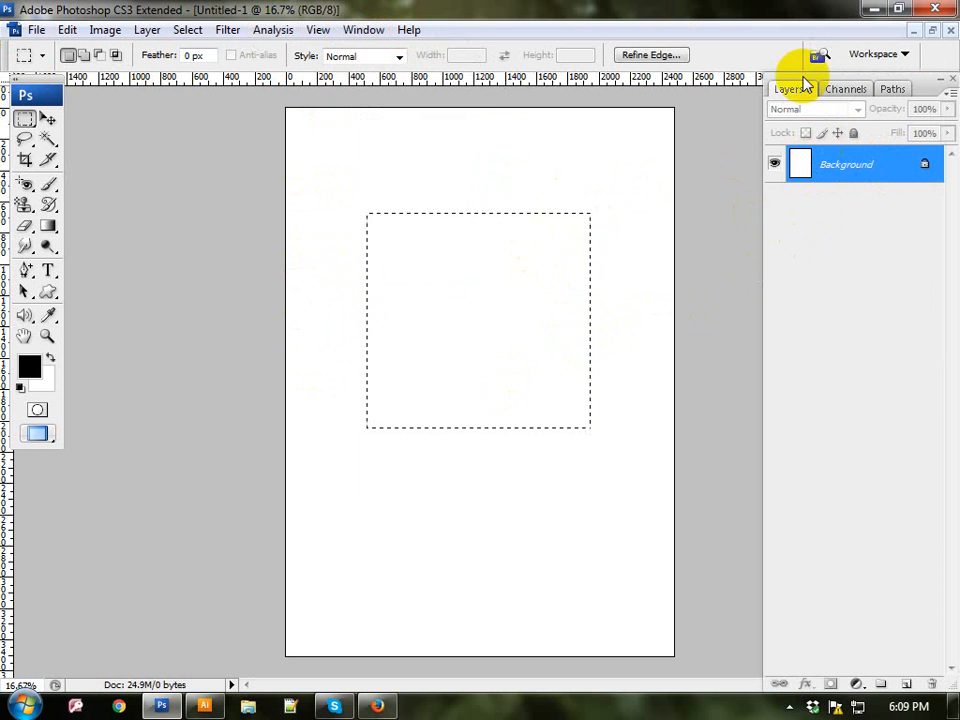
{"action": "left_click", "coordinate": [143, 32]}
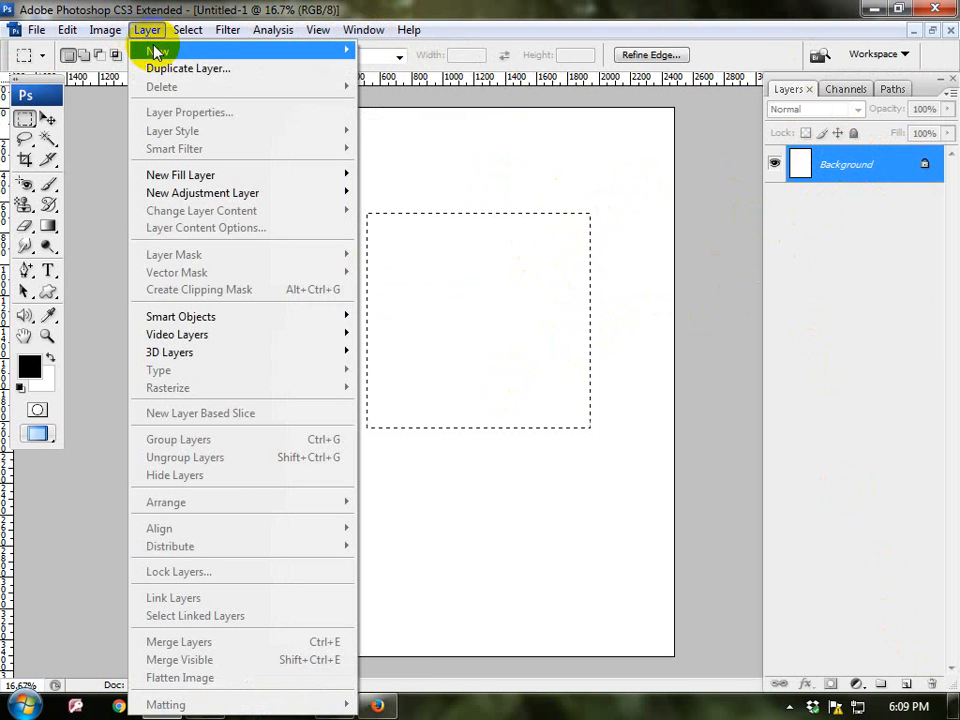
{"action": "mouse_move", "coordinate": [155, 50]}
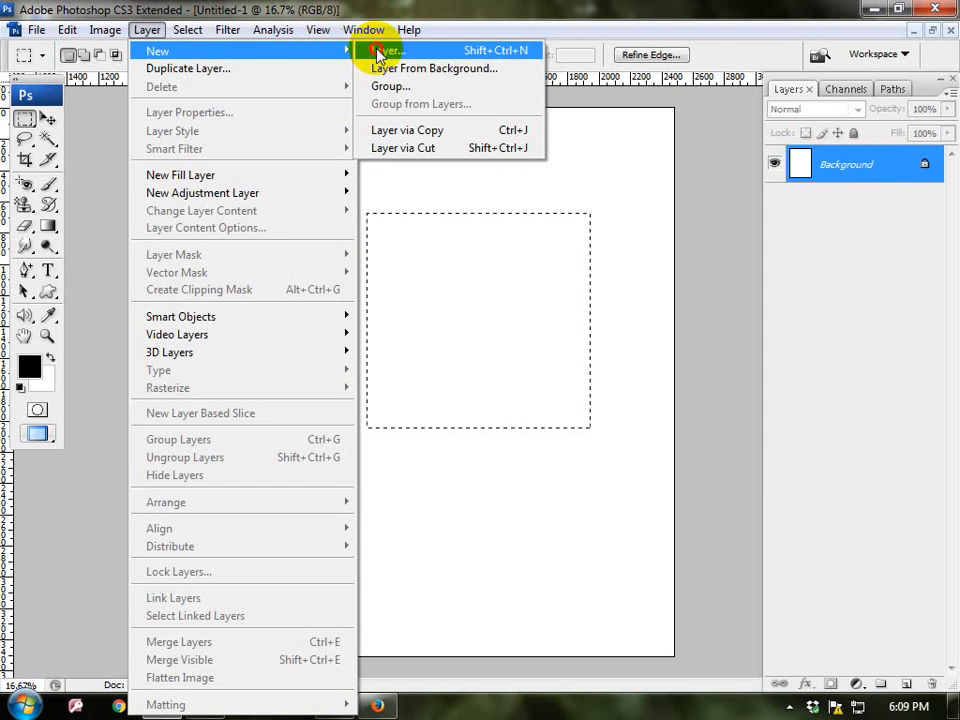
{"action": "left_click", "coordinate": [378, 52]}
{"action": "left_click", "coordinate": [594, 184]}
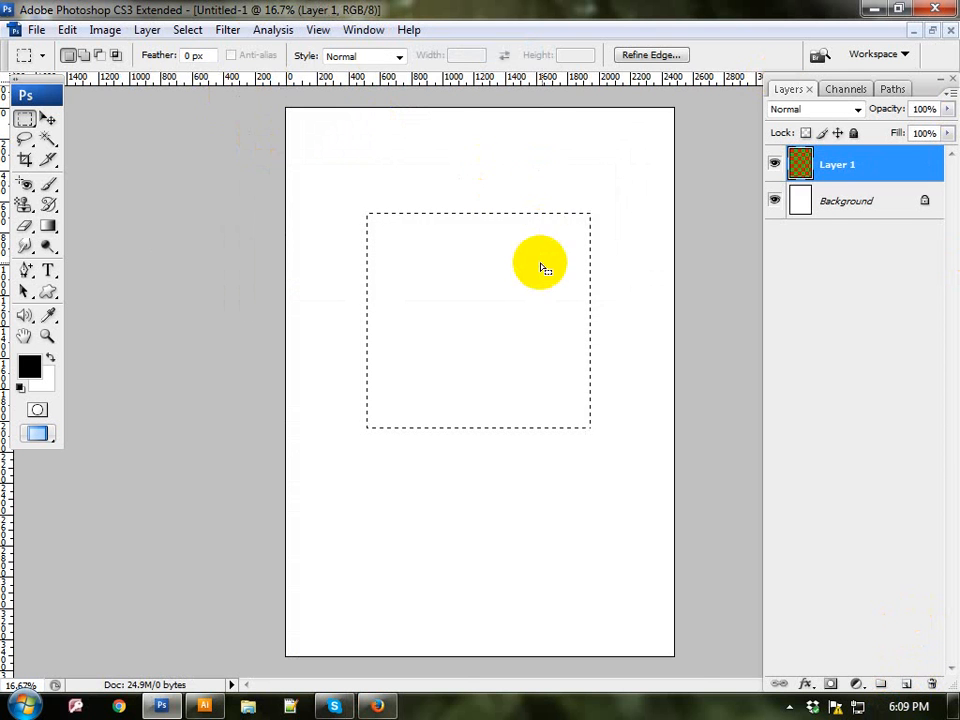
Step: Set the foreground color to bright red
{"action": "left_click", "coordinate": [29, 367]}
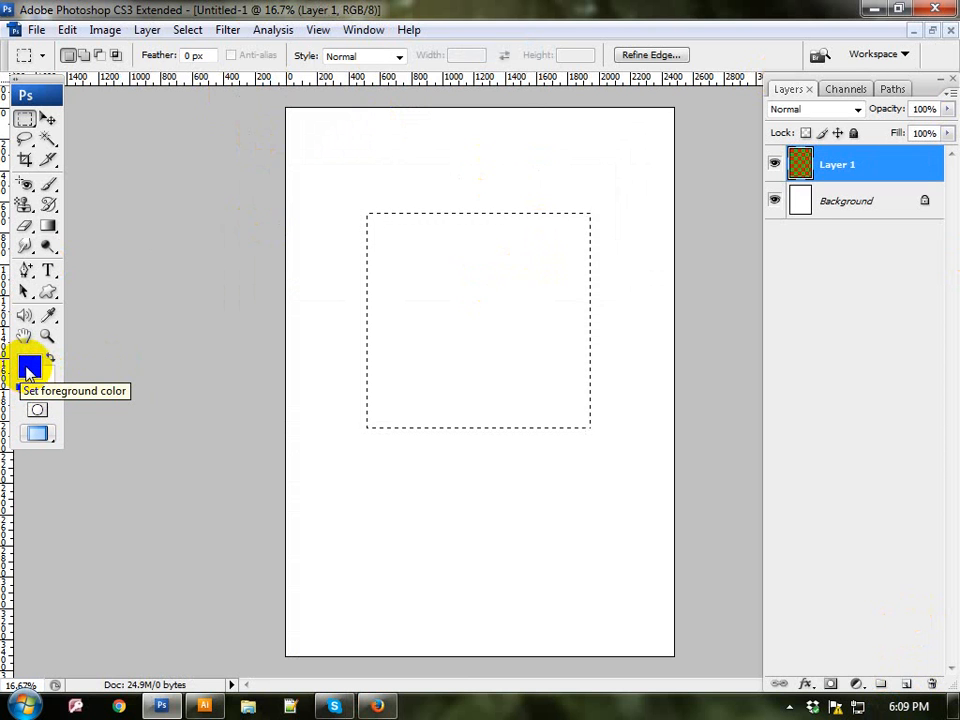
{"action": "key", "text": "d"}
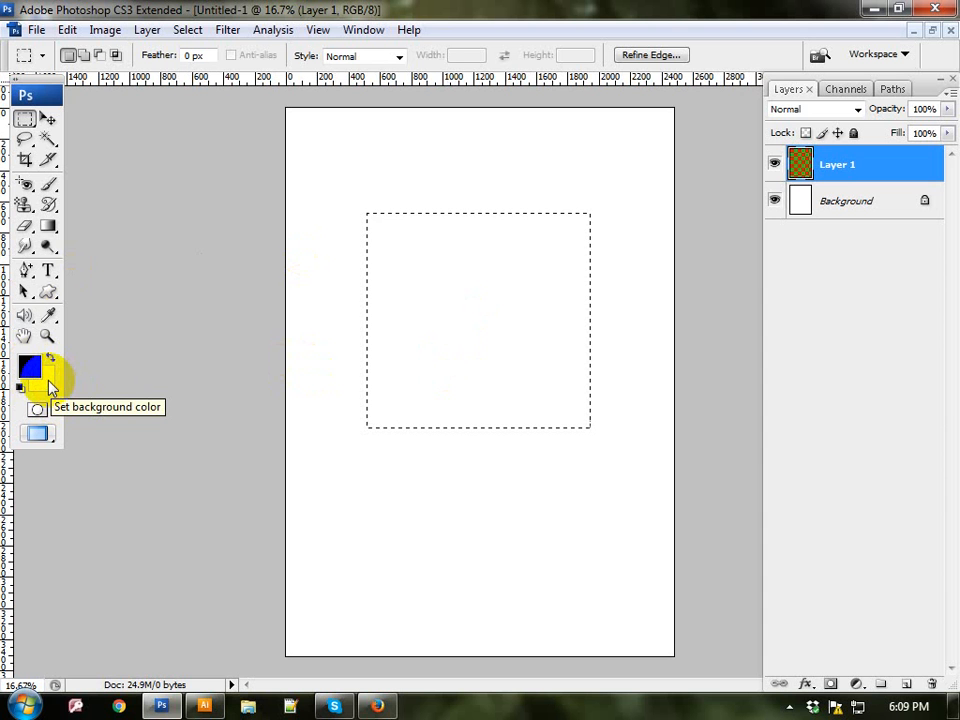
{"action": "key", "text": "d"}
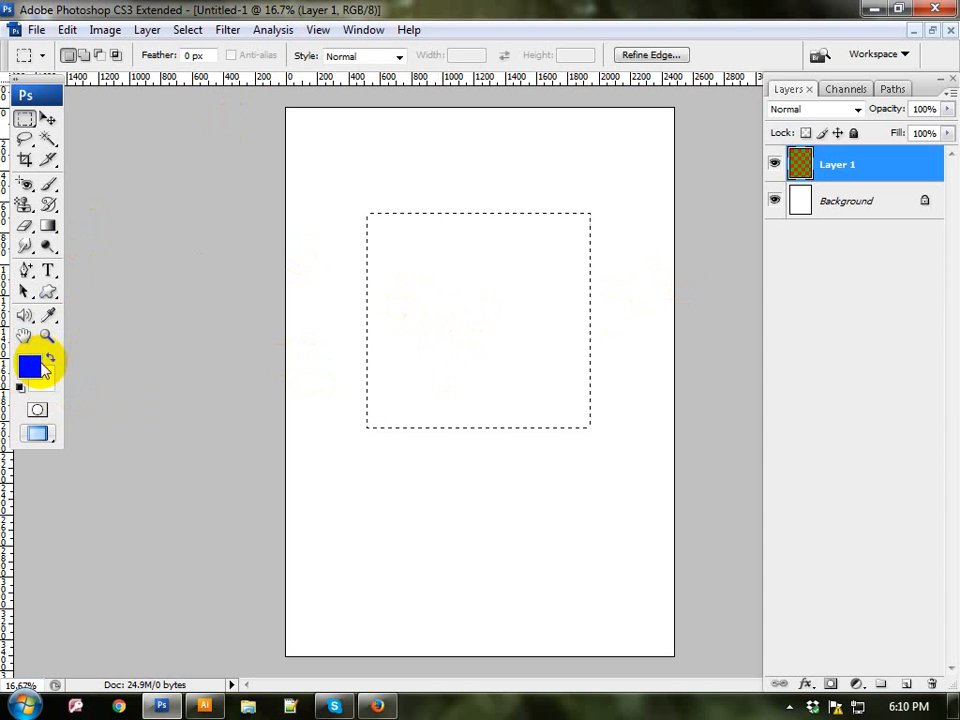
{"action": "left_click", "coordinate": [28, 372]}
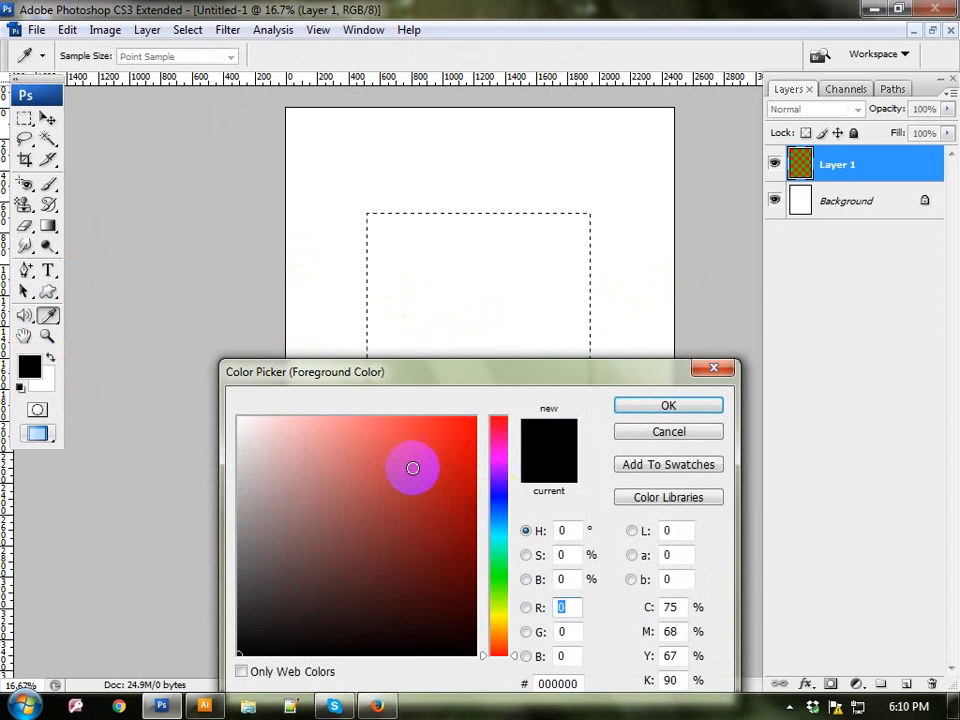
{"action": "left_click_drag", "start_coordinate": [411, 465], "coordinate": [500, 428]}
{"action": "left_click", "coordinate": [669, 407]}
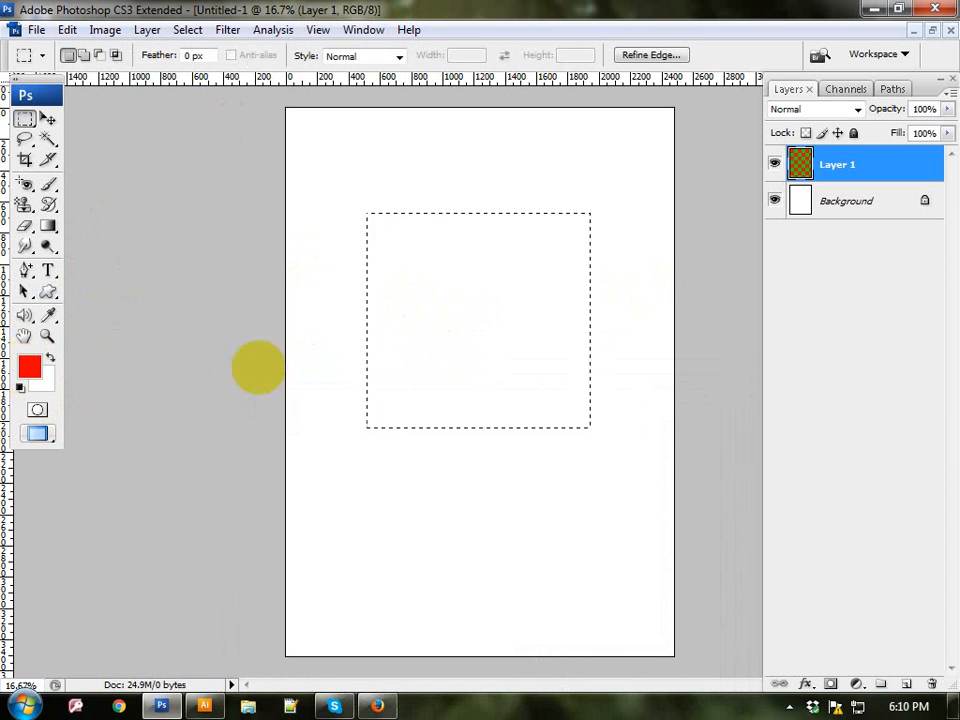
Step: Fill the rectangular selection with the red foreground color using the Paint Bucket Tool, and deselect it
{"action": "left_click", "coordinate": [46, 226]}
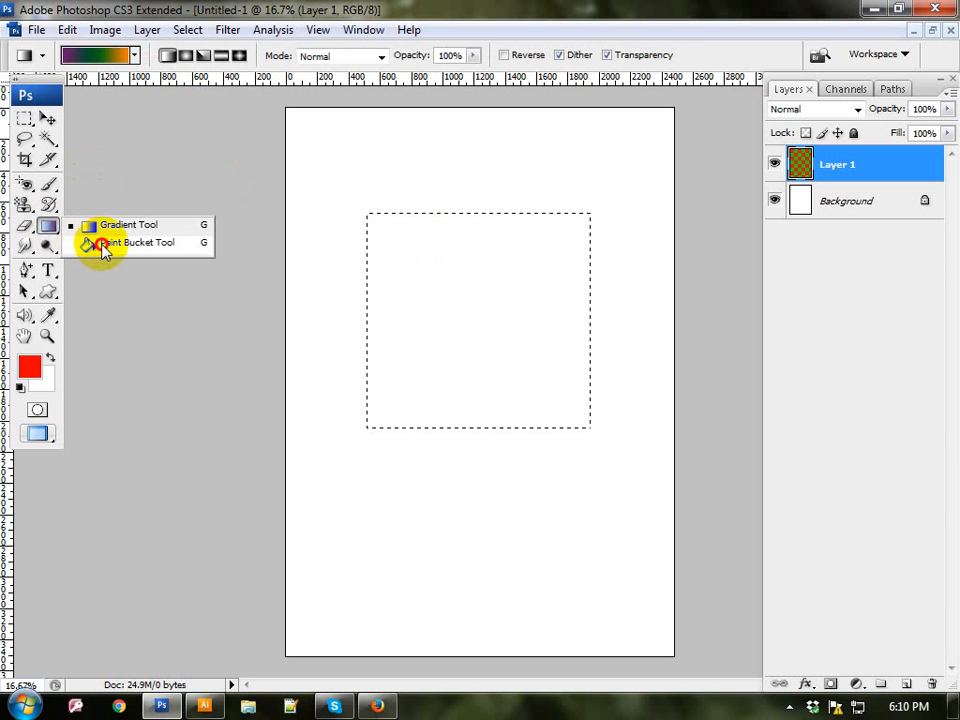
{"action": "left_click", "coordinate": [108, 246]}
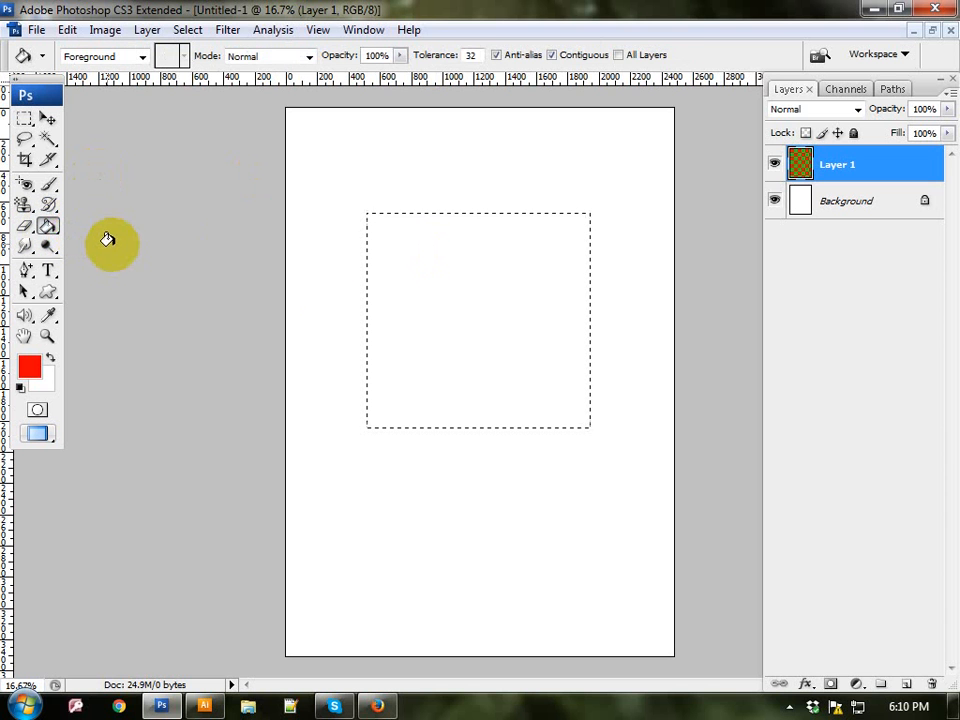
{"action": "left_click", "coordinate": [476, 321]}
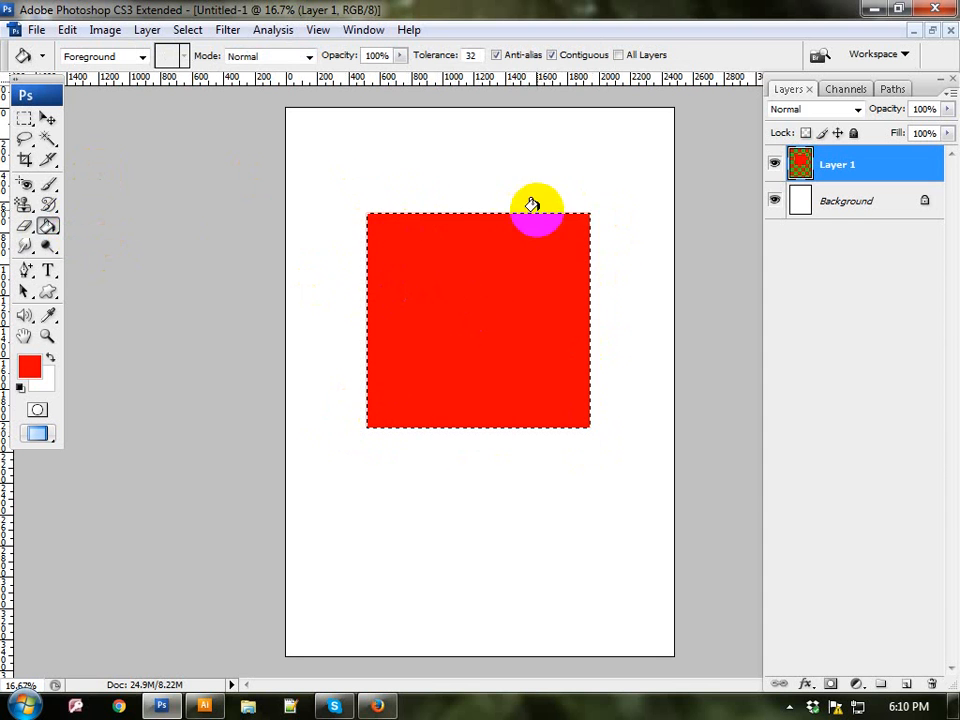
{"action": "left_click", "coordinate": [189, 30]}
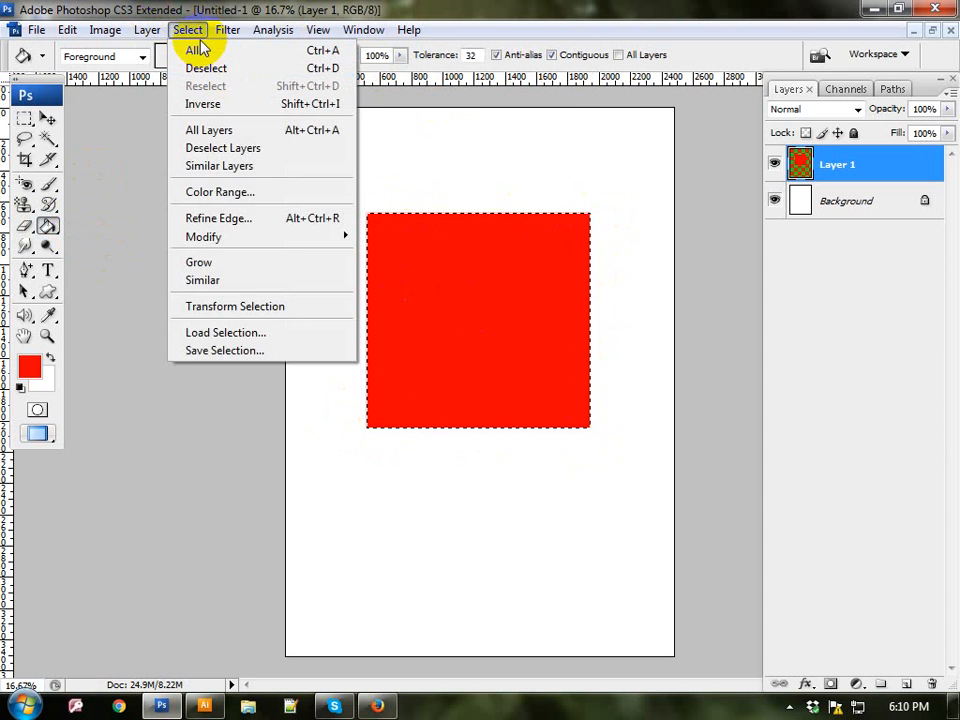
{"action": "left_click", "coordinate": [189, 30]}
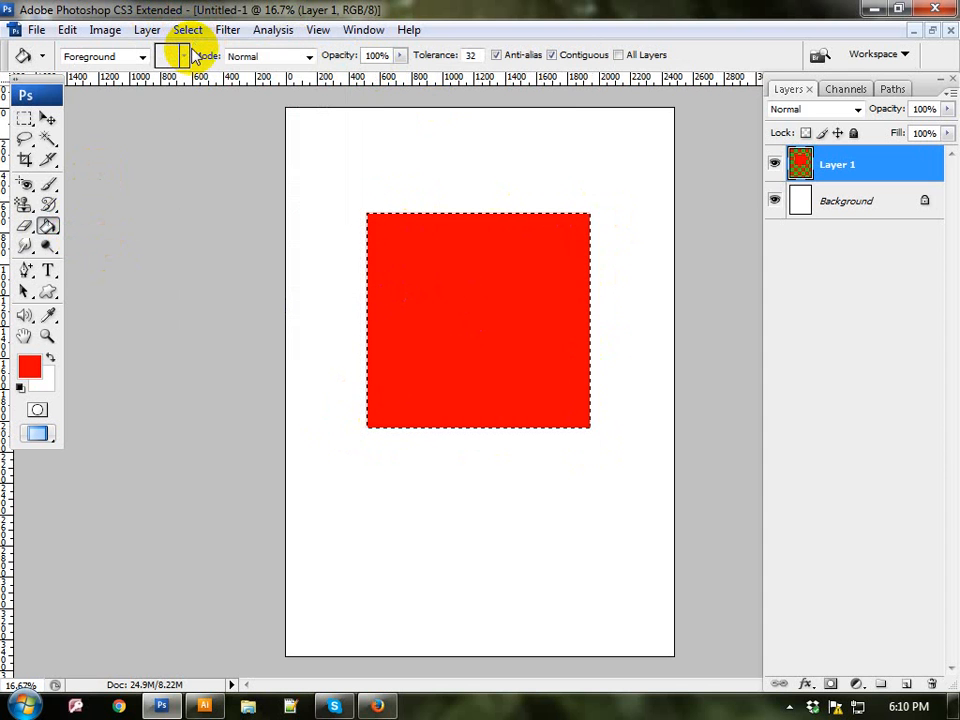
{"action": "key", "text": "ctrl+d"}
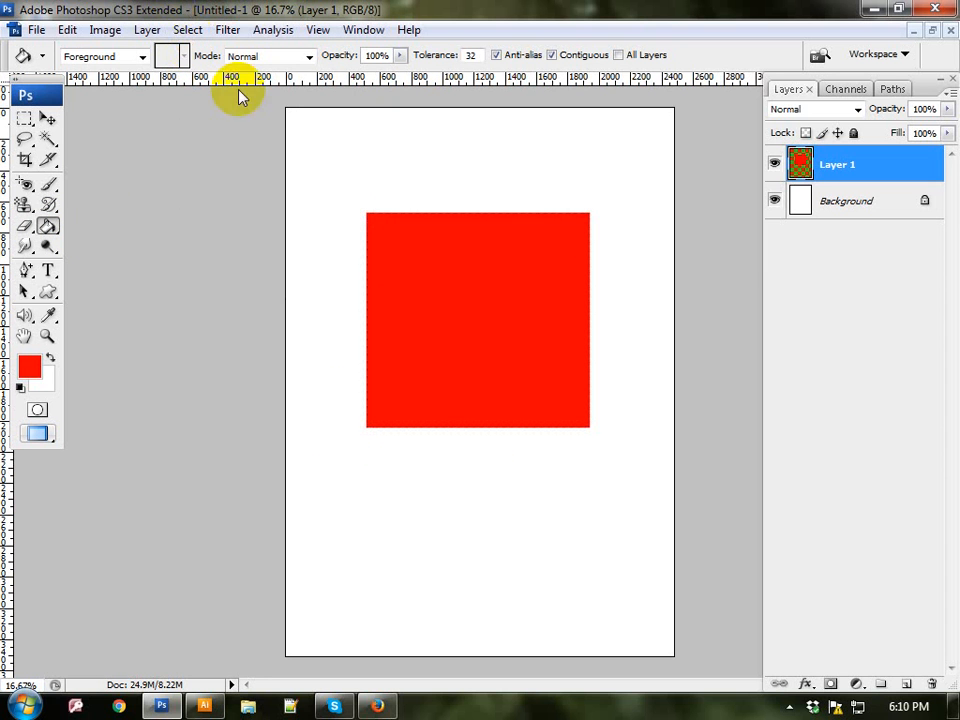
Step: Draw a circular selection about 770 px across with the Elliptical Marquee Tool and place it centered below the red square
{"action": "left_click", "coordinate": [25, 121]}
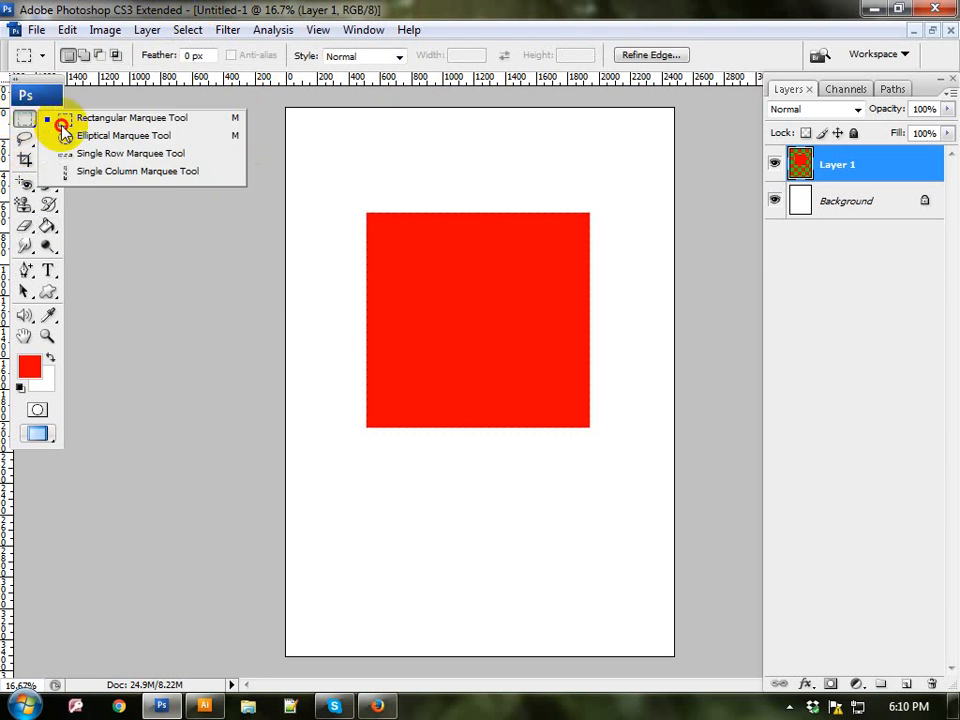
{"action": "left_click", "coordinate": [145, 143]}
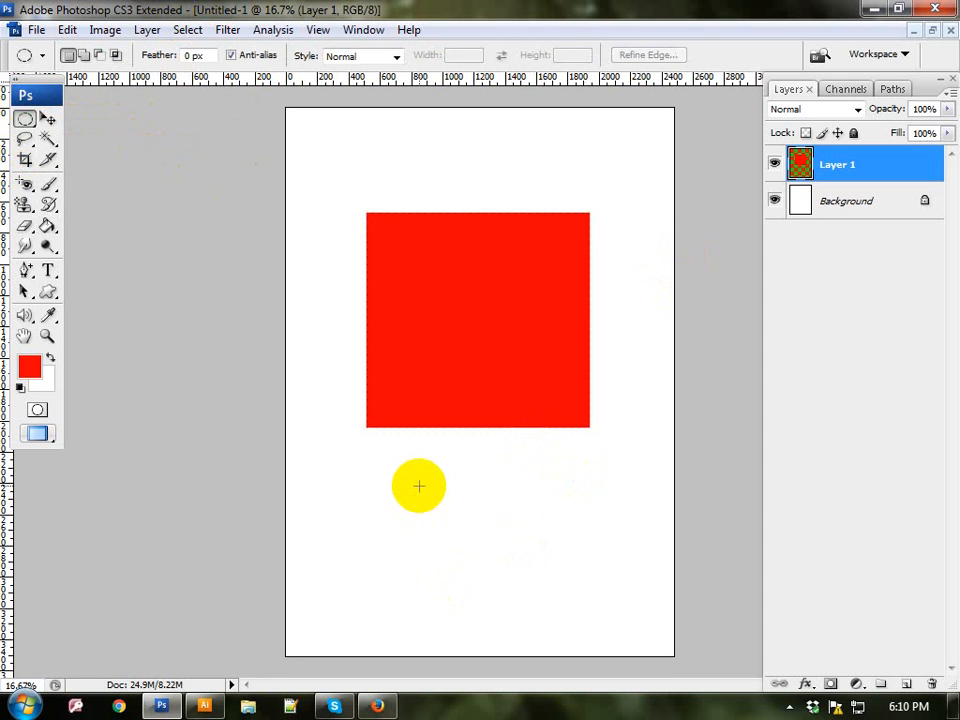
{"action": "left_click_drag", "start_coordinate": [418, 486], "coordinate": [528, 575]}
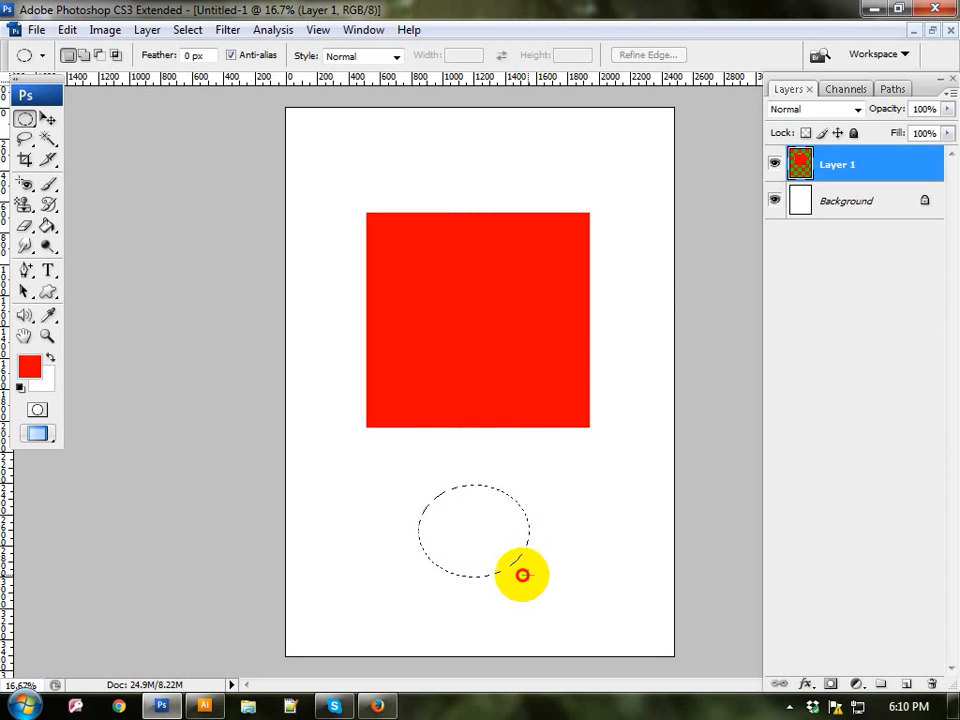
{"action": "left_click_drag", "start_coordinate": [522, 575], "coordinate": [497, 542]}
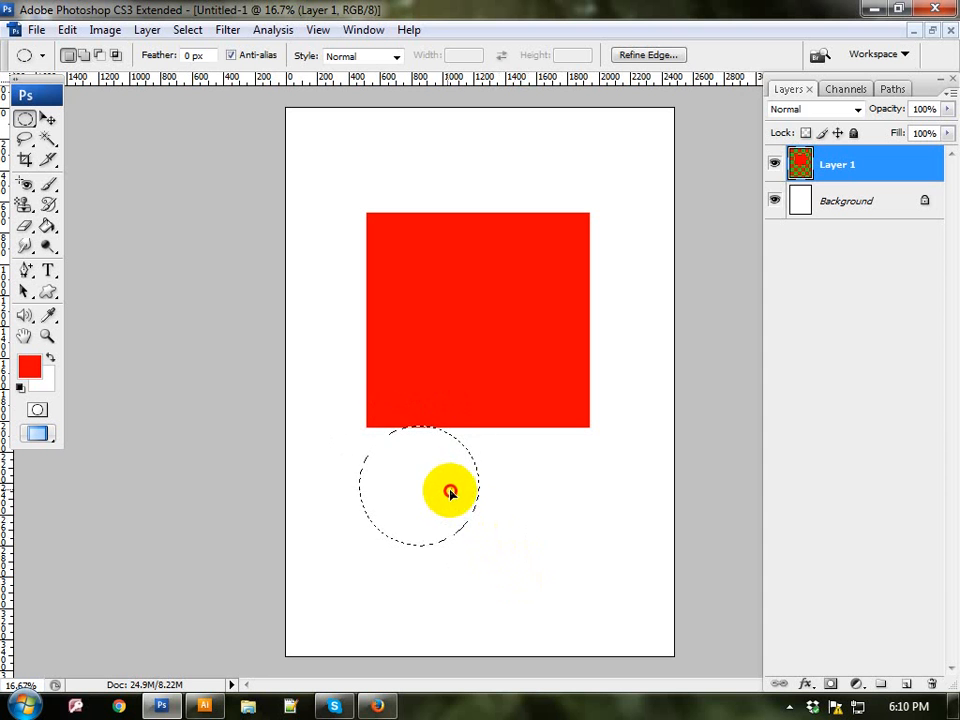
{"action": "left_click_drag", "start_coordinate": [450, 492], "coordinate": [507, 527]}
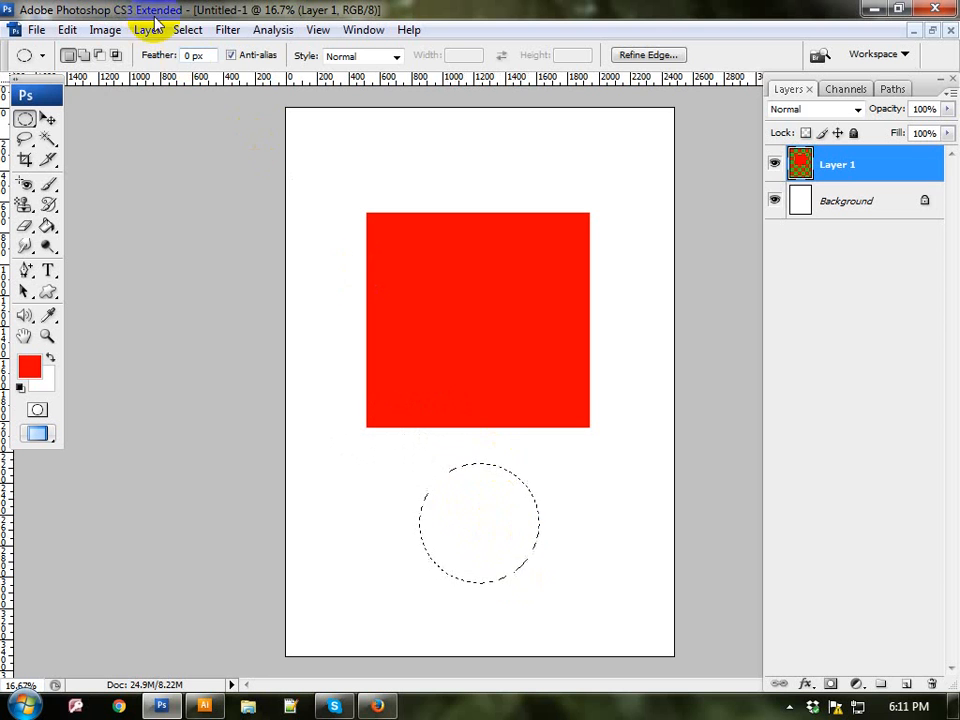
Step: Add a new layer above the red square, fill the circular selection there with a bright blue background color, and deselect it
{"action": "left_click", "coordinate": [905, 686]}
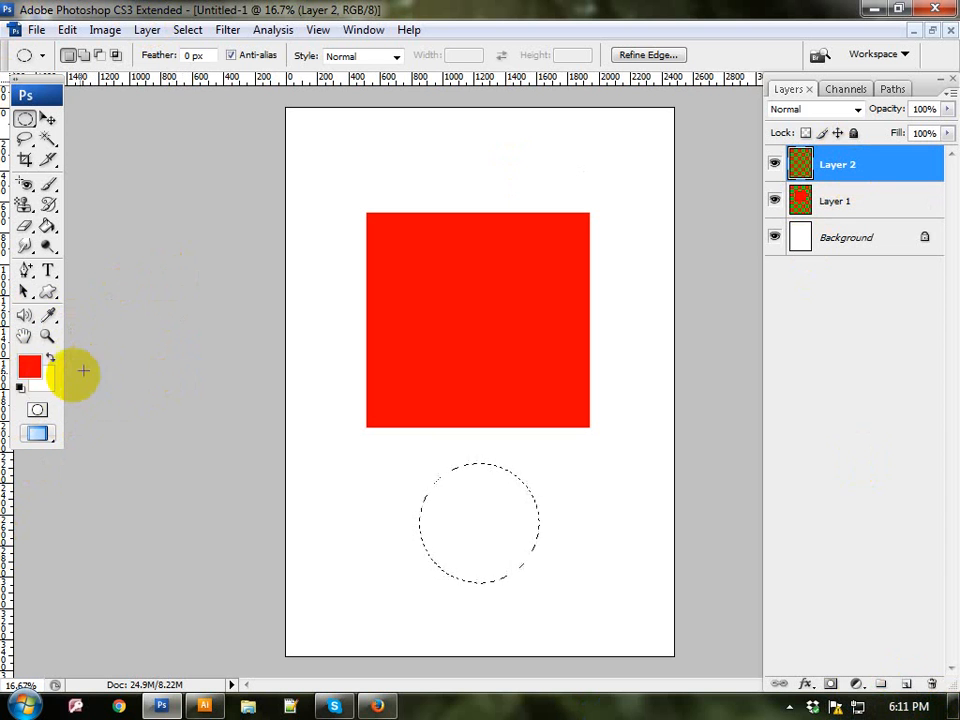
{"action": "left_click", "coordinate": [31, 371]}
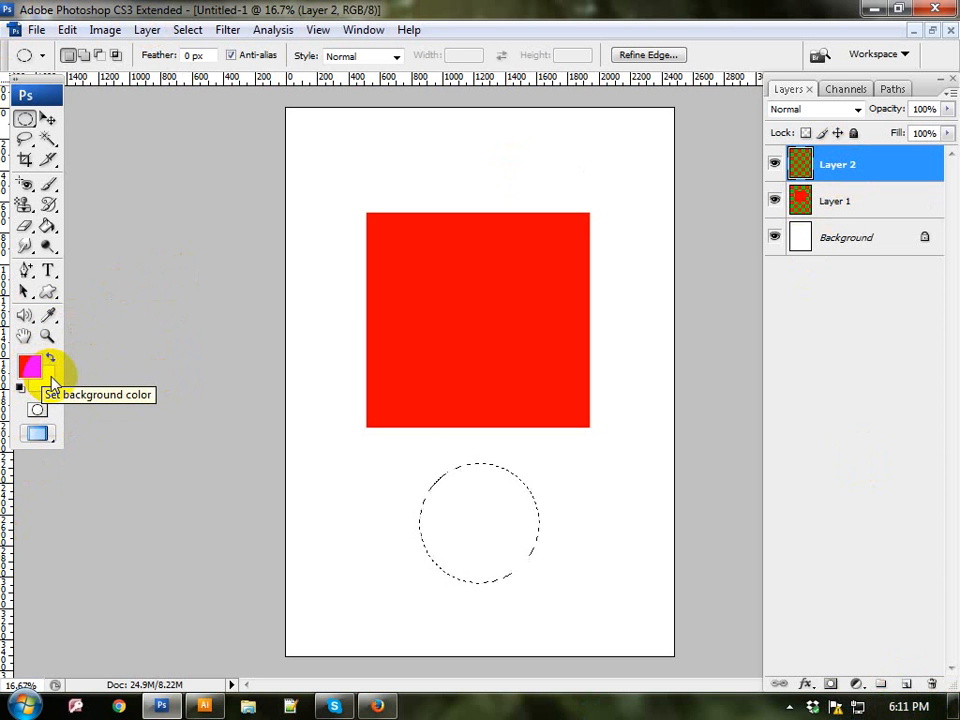
{"action": "left_click", "coordinate": [52, 382]}
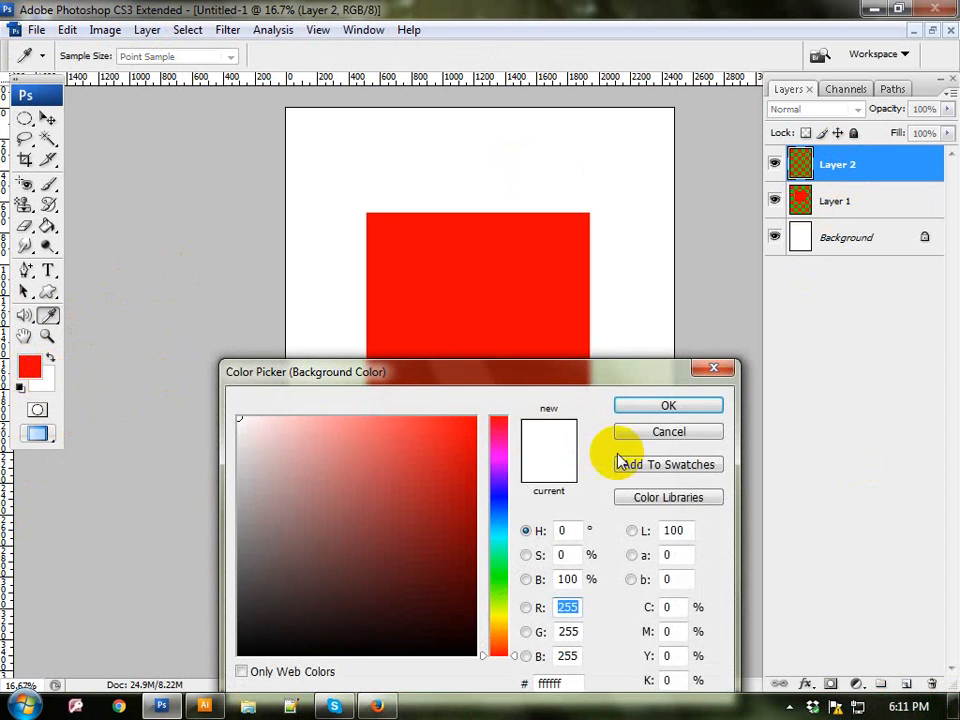
{"action": "left_click", "coordinate": [498, 489]}
{"action": "left_click_drag", "start_coordinate": [473, 471], "coordinate": [470, 422]}
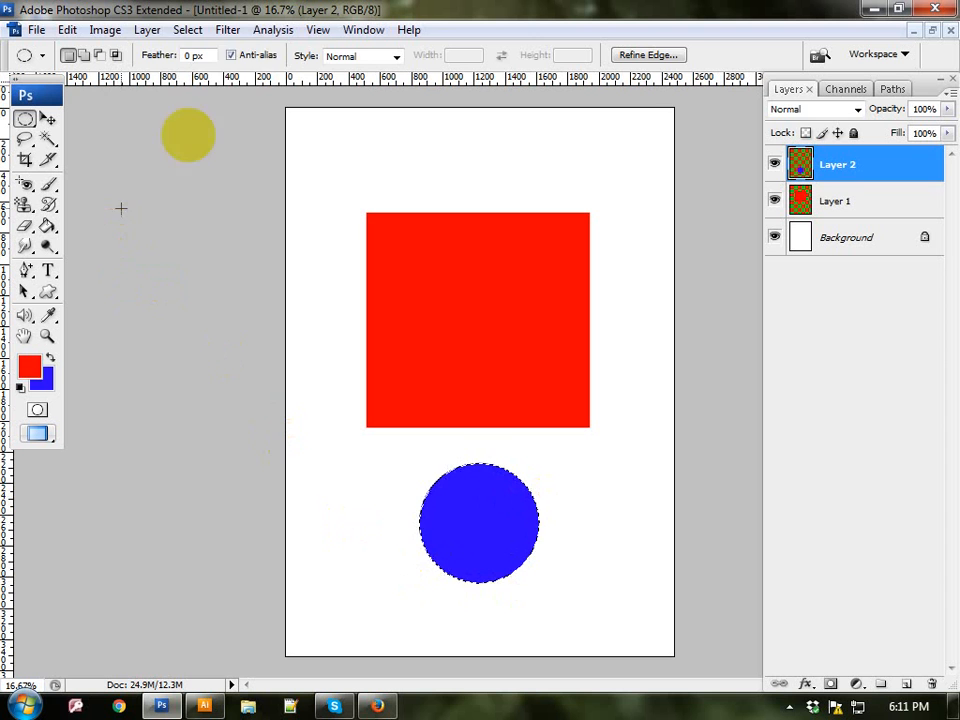
{"action": "left_click", "coordinate": [182, 30]}
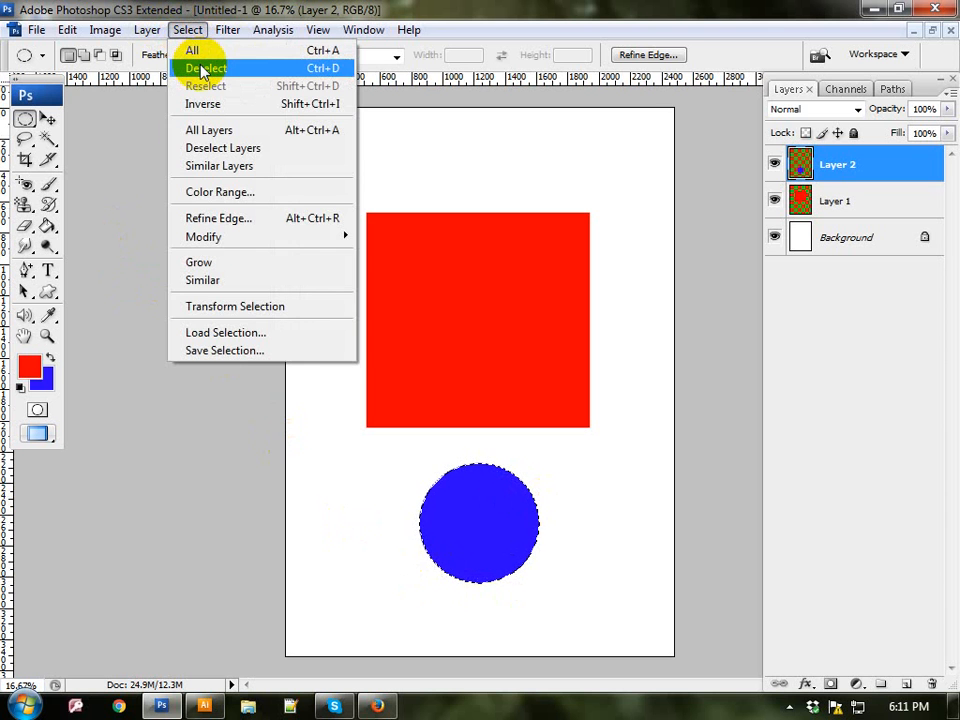
{"action": "left_click", "coordinate": [190, 68]}
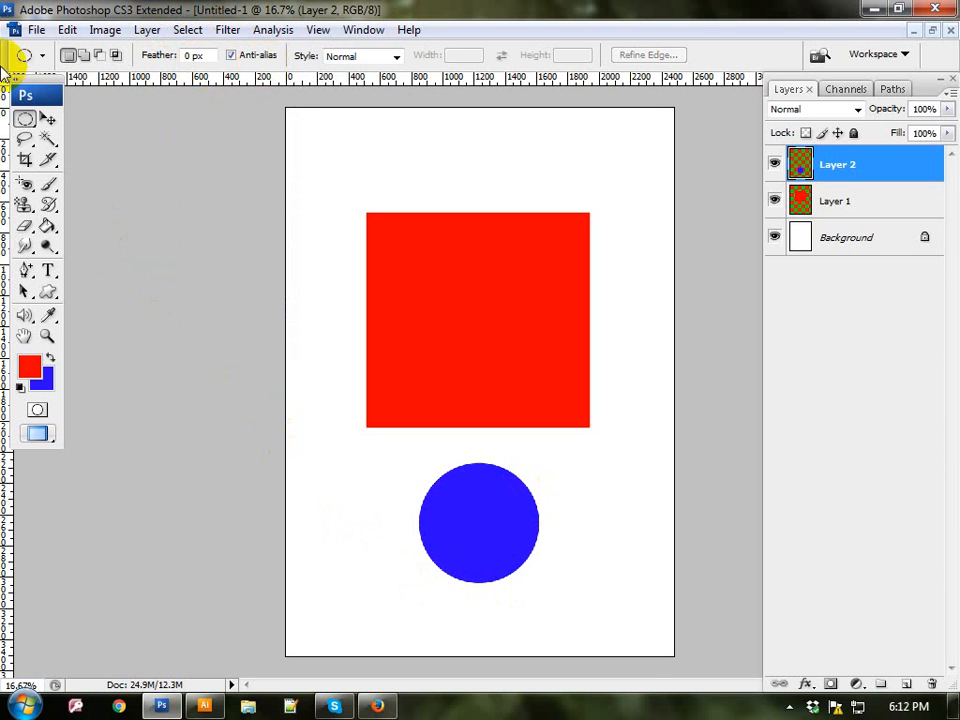
{"action": "left_click", "coordinate": [23, 120]}
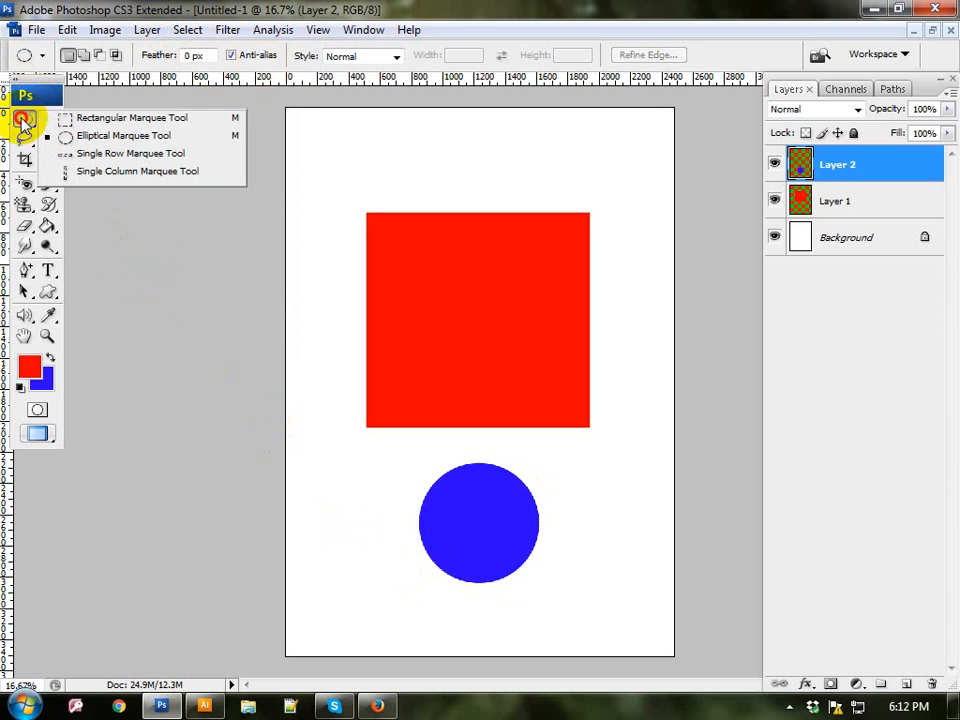
{"action": "left_click", "coordinate": [180, 140]}
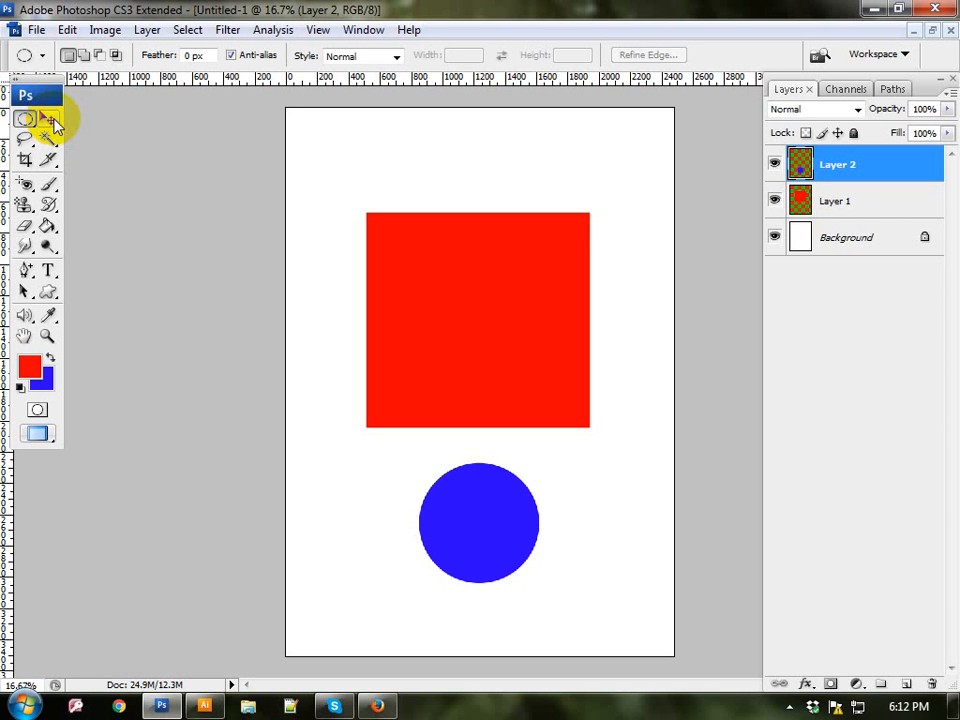
Step: Reposition the red square and the blue circle independently with the Move Tool, placing the circle above the square
{"action": "left_click", "coordinate": [47, 119]}
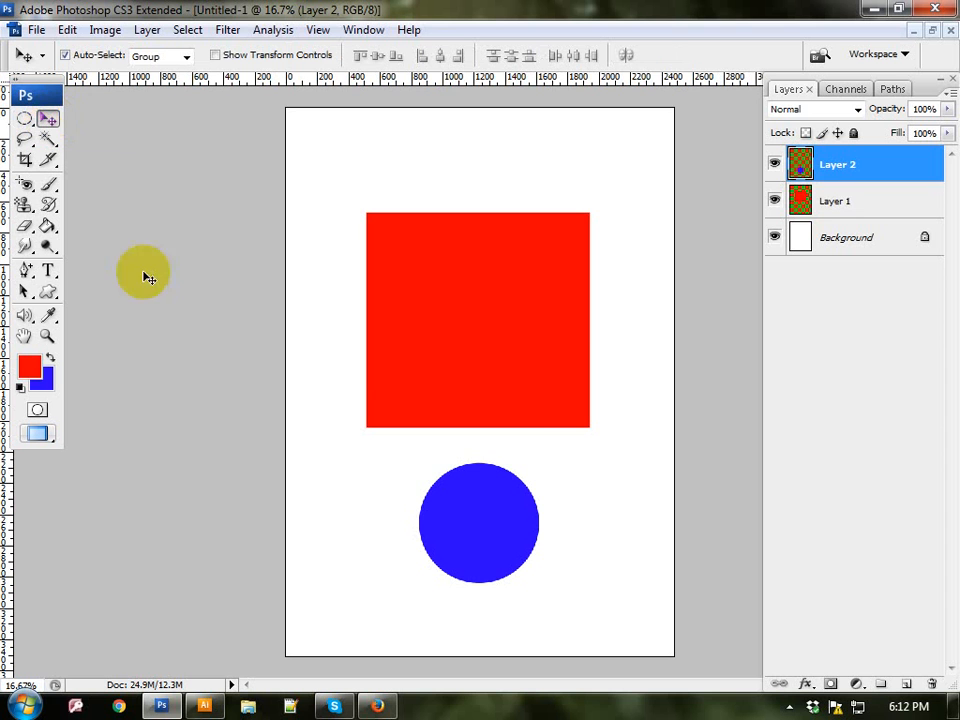
{"action": "left_click_drag", "start_coordinate": [506, 377], "coordinate": [539, 287]}
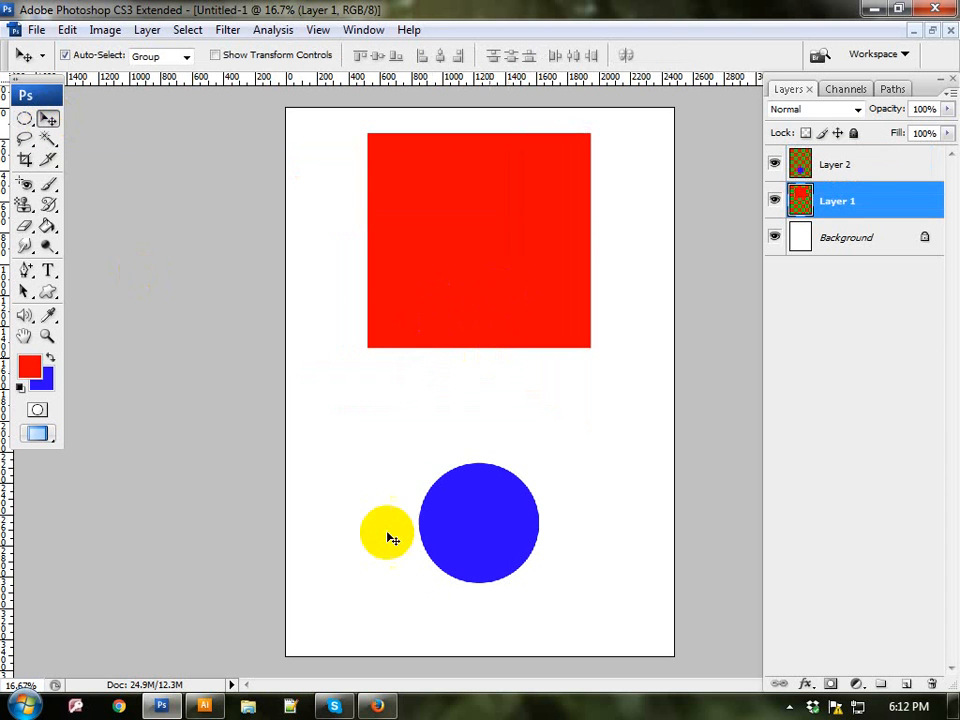
{"action": "left_click_drag", "start_coordinate": [476, 553], "coordinate": [460, 272]}
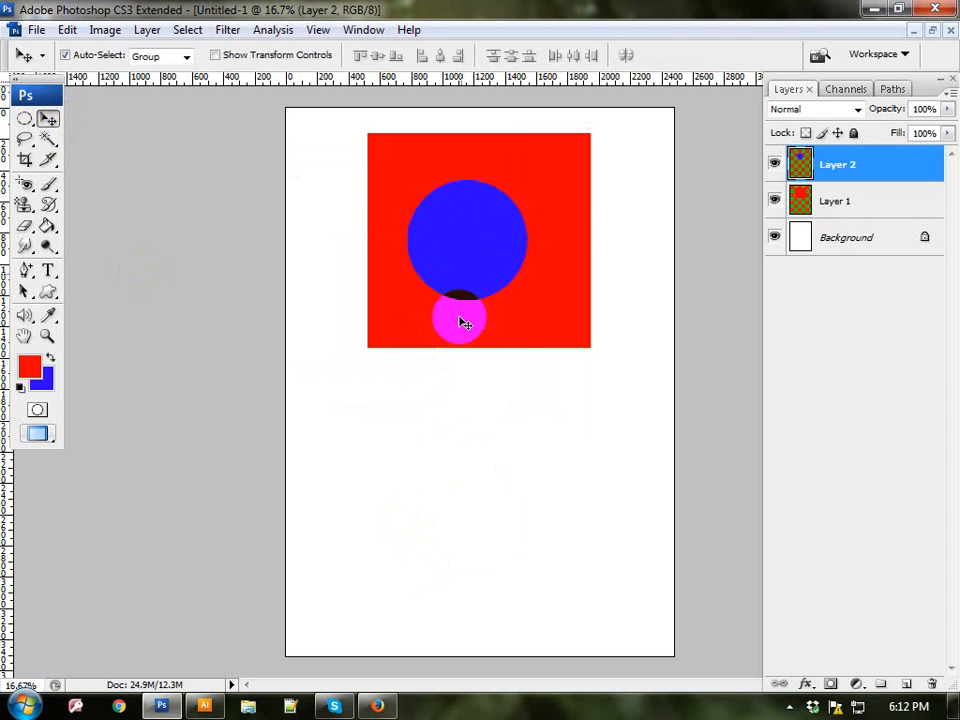
{"action": "left_click_drag", "start_coordinate": [460, 332], "coordinate": [397, 498]}
{"action": "left_click_drag", "start_coordinate": [482, 253], "coordinate": [544, 253]}
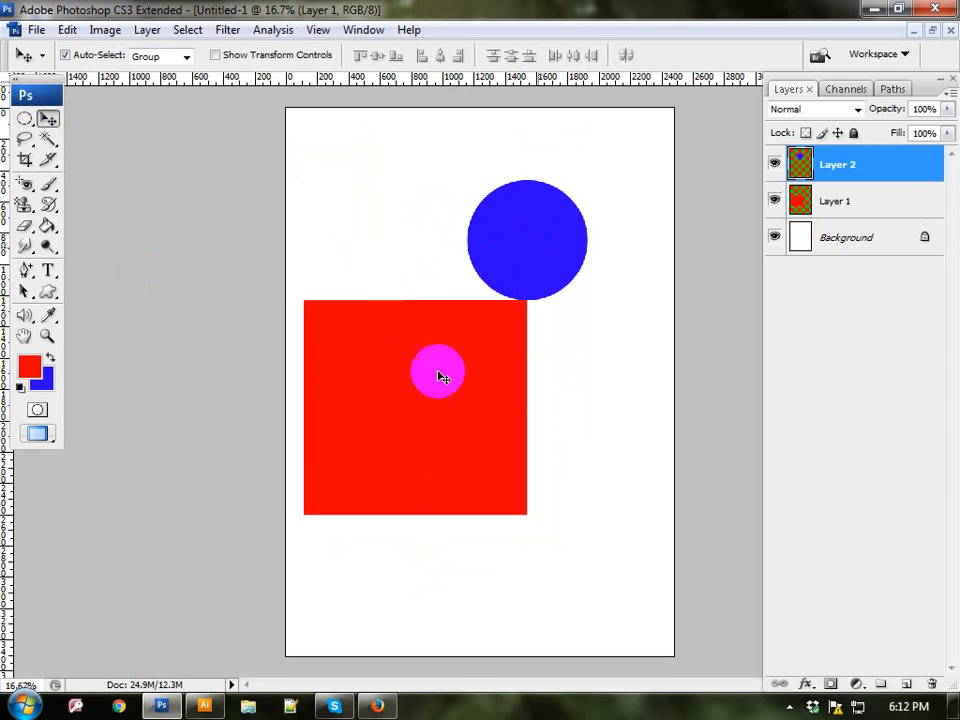
{"action": "left_click_drag", "start_coordinate": [339, 427], "coordinate": [478, 448]}
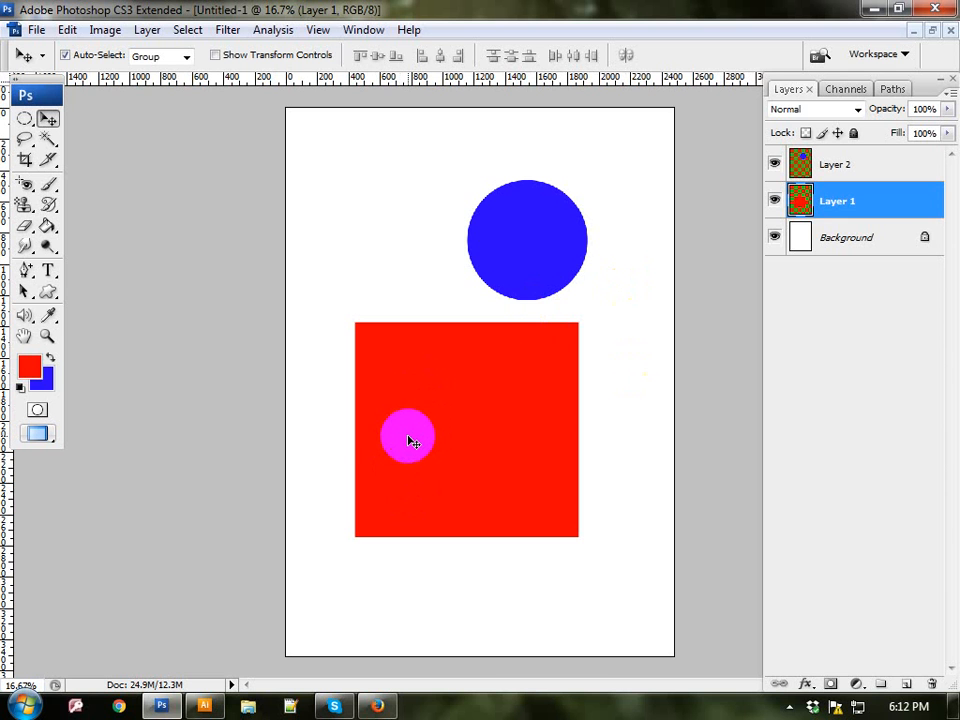
Step: Delete the red square's layer and the blue circle's layer, keeping only the white background
{"action": "key", "text": "Delete"}
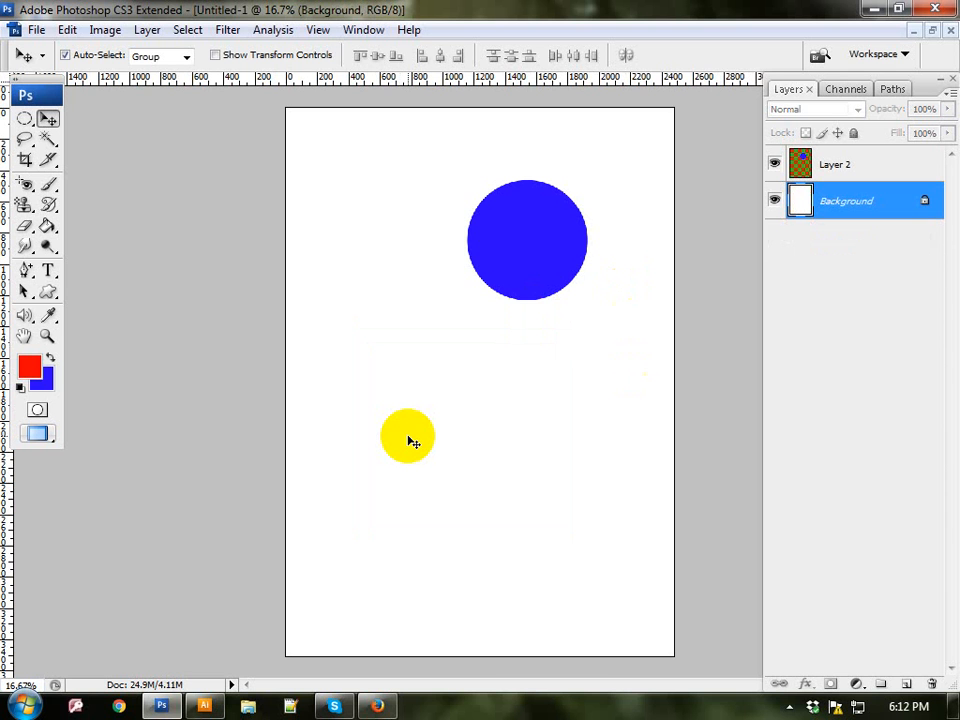
{"action": "left_click", "coordinate": [520, 244]}
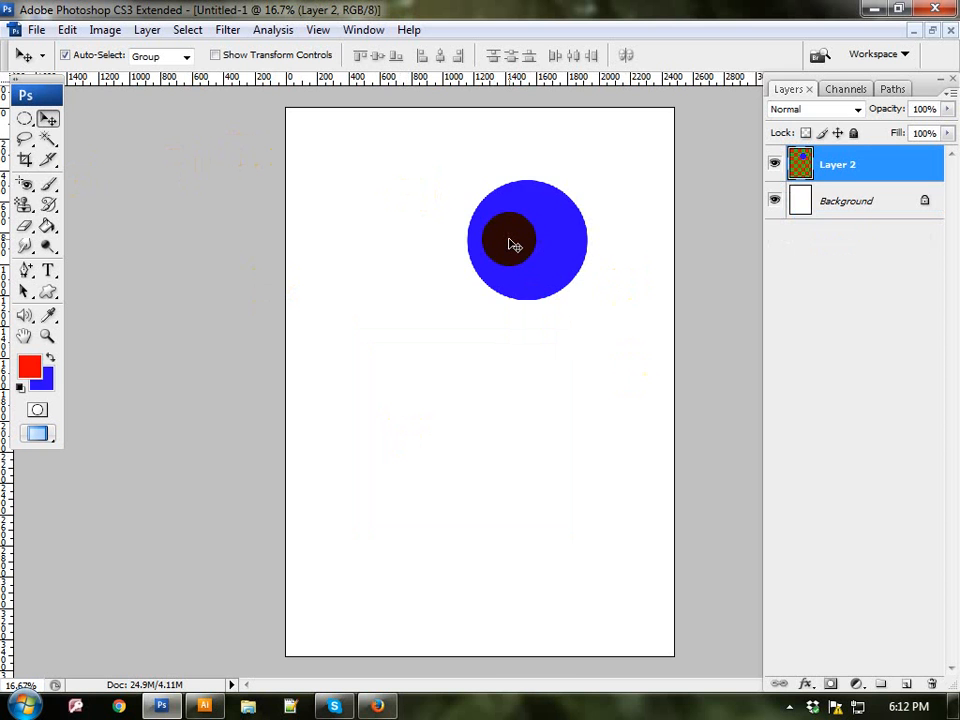
{"action": "key", "text": "Delete"}
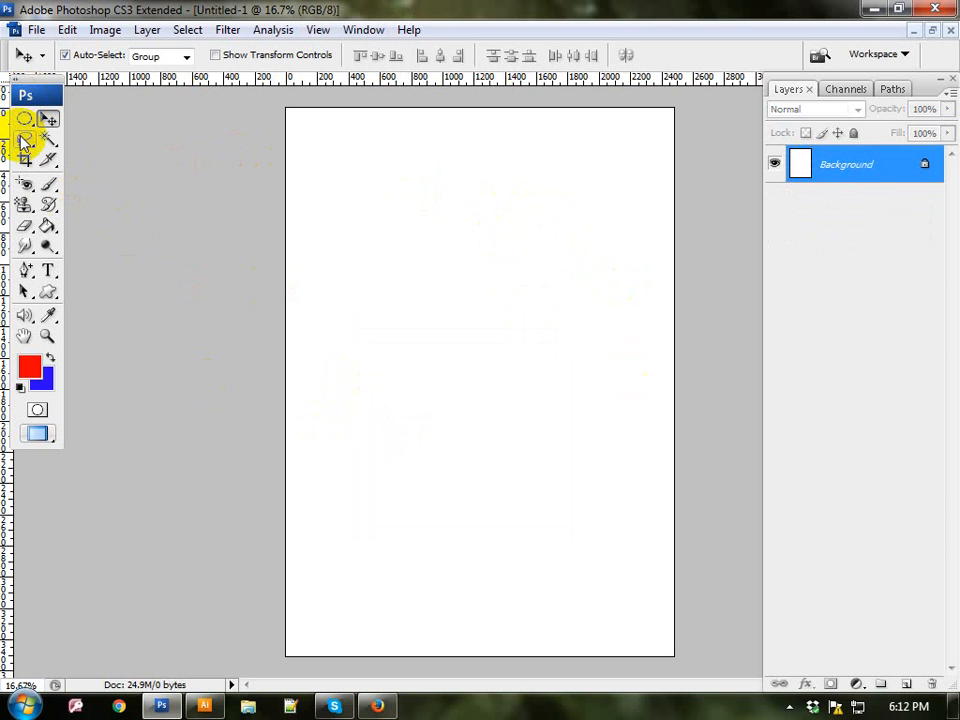
Step: Show the lasso tool variants and activate the standard Lasso Tool
{"action": "mouse_move", "coordinate": [22, 142]}
{"action": "left_mouse_down"}
{"action": "mouse_move", "coordinate": [66, 137]}
{"action": "mouse_move", "coordinate": [171, 167]}
{"action": "mouse_move", "coordinate": [146, 190]}
{"action": "mouse_move", "coordinate": [84, 135]}
{"action": "mouse_move", "coordinate": [96, 129]}
{"action": "mouse_move", "coordinate": [86, 123]}
{"action": "mouse_move", "coordinate": [80, 131]}
{"action": "mouse_move", "coordinate": [91, 144]}
{"action": "left_mouse_up"}
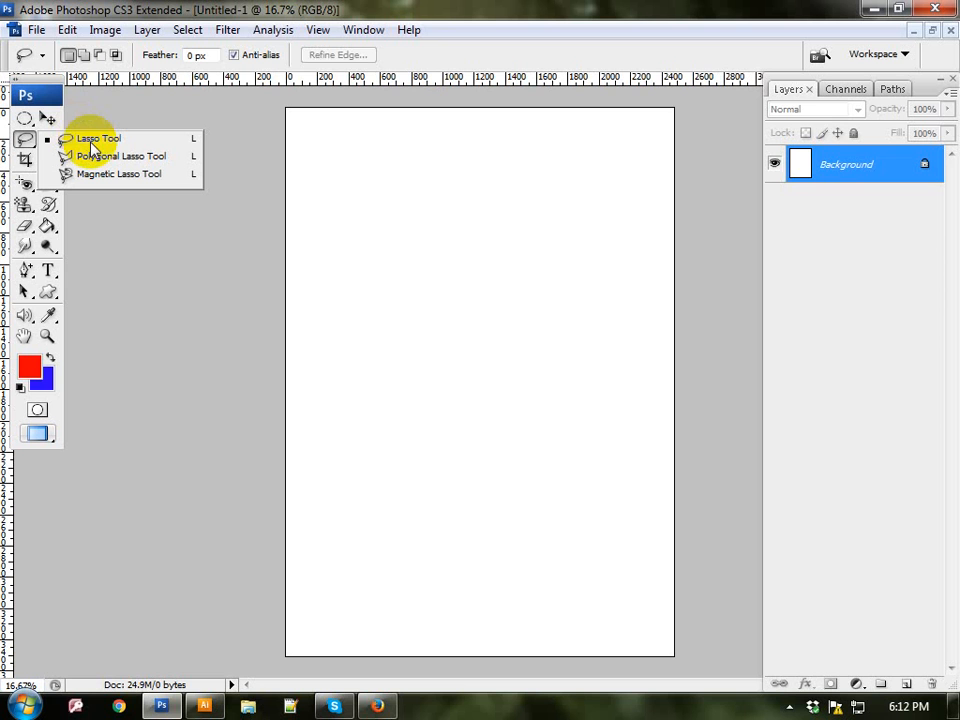
{"action": "mouse_move", "coordinate": [91, 147]}
{"action": "left_mouse_down"}
{"action": "mouse_move", "coordinate": [82, 141]}
{"action": "mouse_move", "coordinate": [100, 182]}
{"action": "left_mouse_up"}
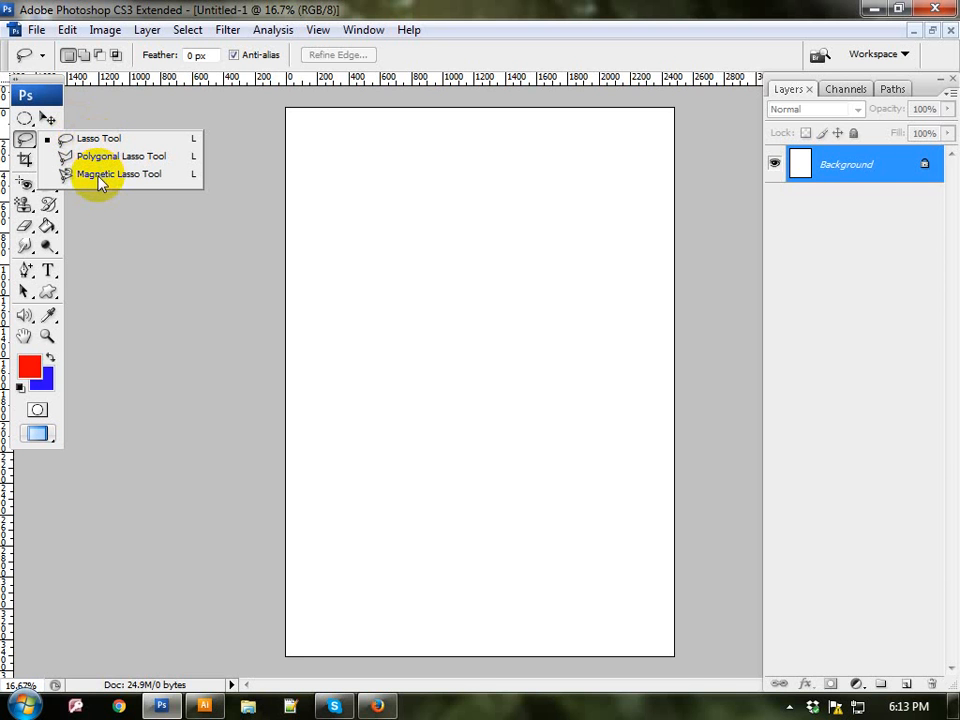
{"action": "left_click", "coordinate": [25, 139]}
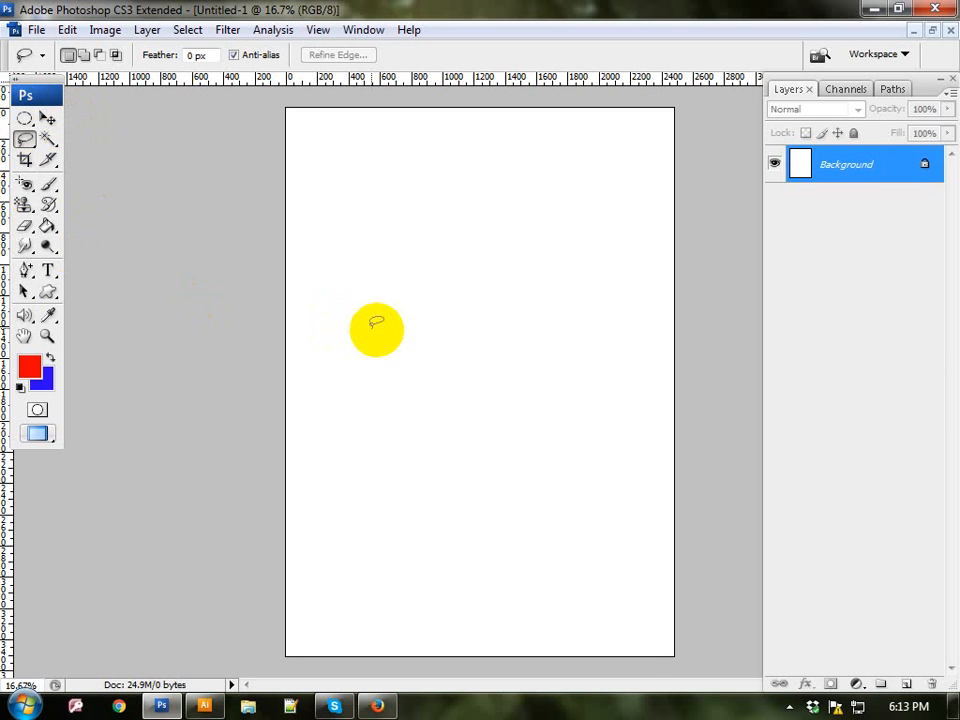
Step: Close the untitled document without saving and open nature photo.jpg from the Wallpapers folder
{"action": "left_click", "coordinate": [949, 31]}
{"action": "left_click", "coordinate": [487, 284]}
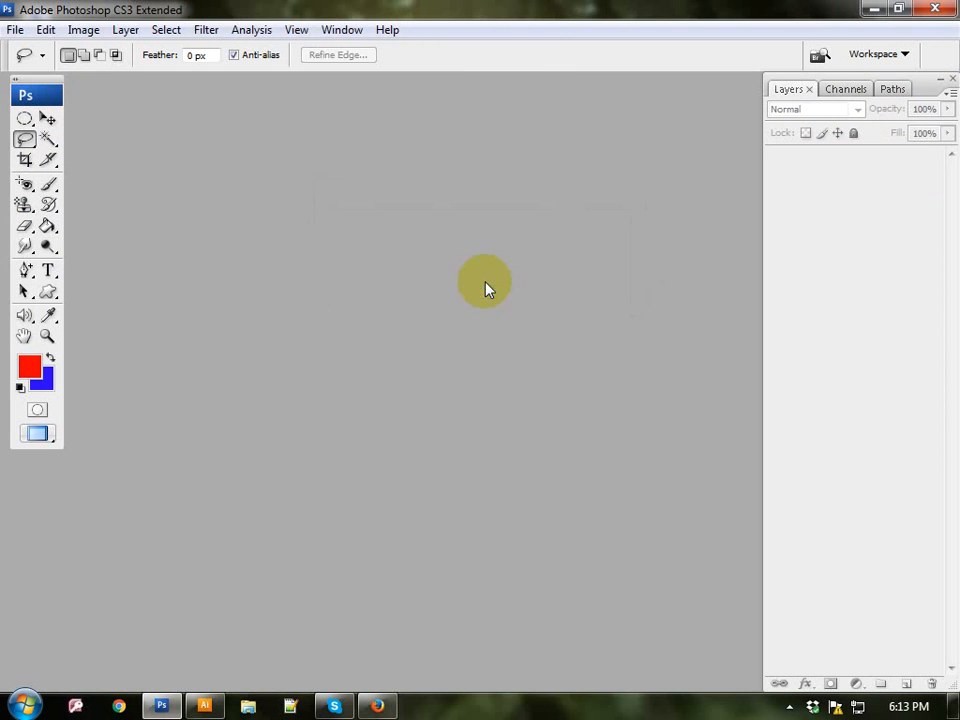
{"action": "left_click", "coordinate": [20, 34]}
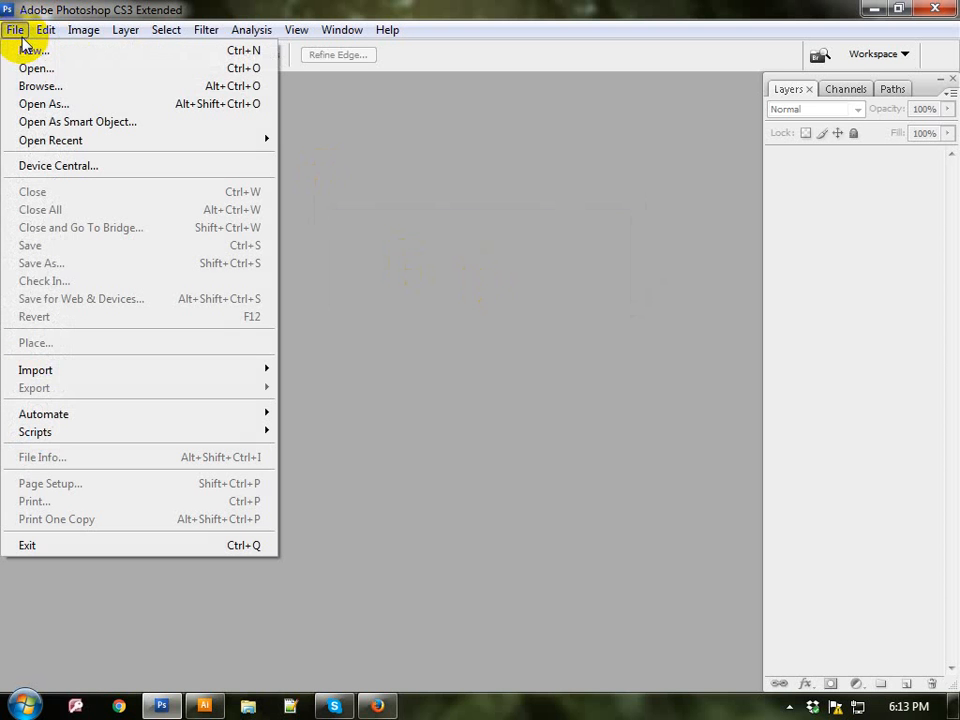
{"action": "left_click", "coordinate": [47, 68]}
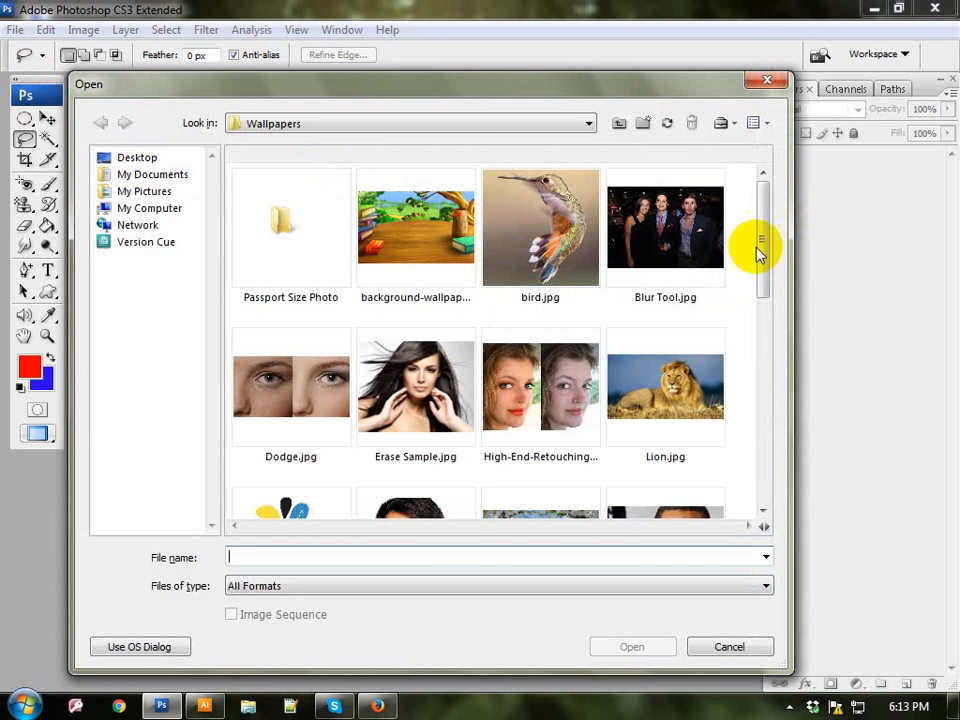
{"action": "left_click_drag", "start_coordinate": [754, 253], "coordinate": [736, 356]}
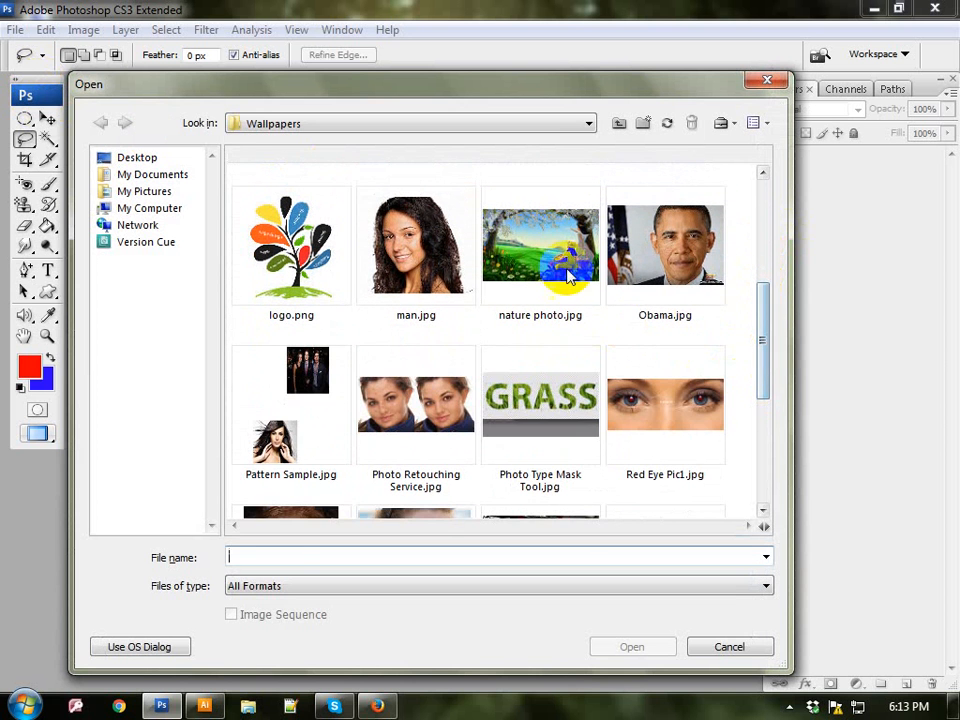
{"action": "left_click", "coordinate": [566, 250]}
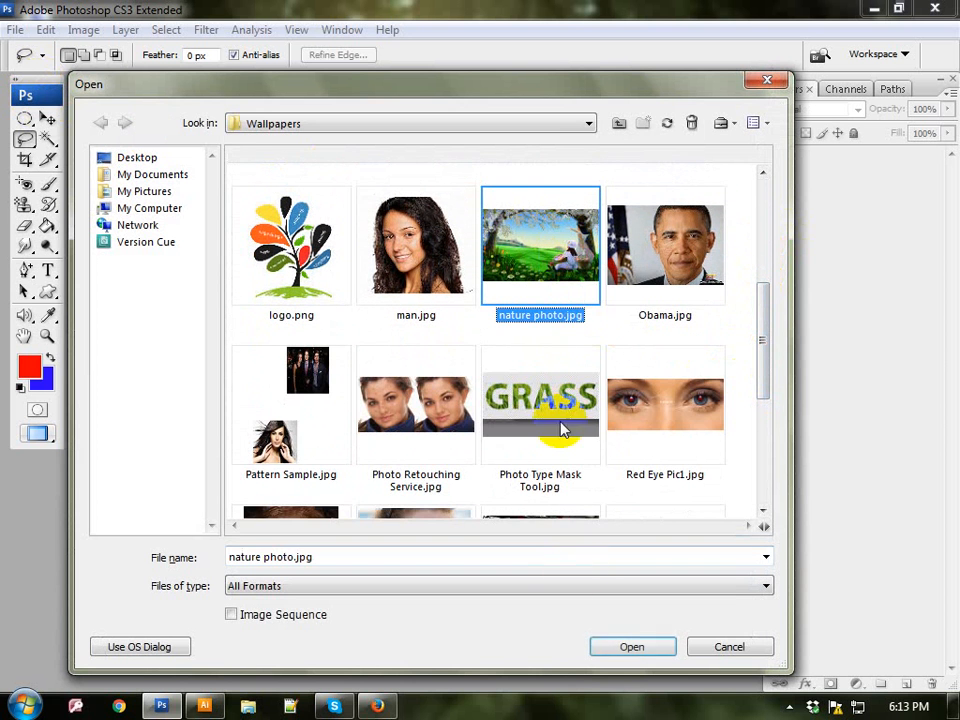
{"action": "left_click", "coordinate": [630, 648]}
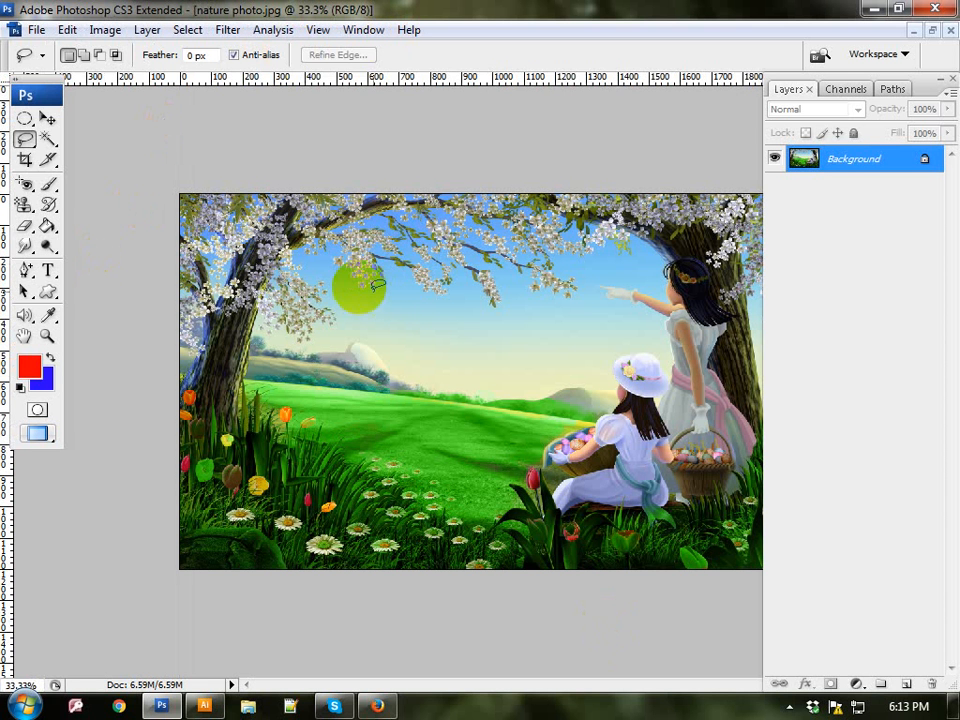
Step: Draw a freehand Lasso selection around the two girls with their baskets and copy the selected area
{"action": "left_click_drag", "start_coordinate": [14, 145], "coordinate": [62, 140]}
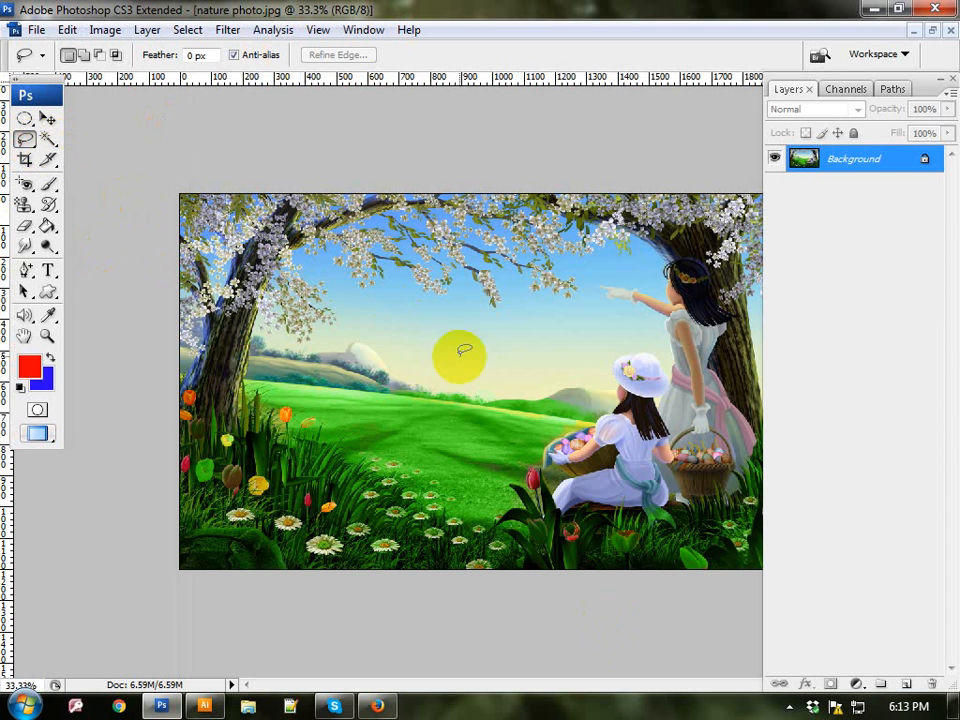
{"action": "mouse_move", "coordinate": [496, 382]}
{"action": "left_mouse_down"}
{"action": "mouse_move", "coordinate": [522, 327]}
{"action": "mouse_move", "coordinate": [640, 252]}
{"action": "mouse_move", "coordinate": [674, 240]}
{"action": "mouse_move", "coordinate": [764, 262]}
{"action": "mouse_move", "coordinate": [766, 355]}
{"action": "mouse_move", "coordinate": [748, 521]}
{"action": "mouse_move", "coordinate": [637, 553]}
{"action": "mouse_move", "coordinate": [547, 557]}
{"action": "mouse_move", "coordinate": [494, 517]}
{"action": "left_mouse_up"}
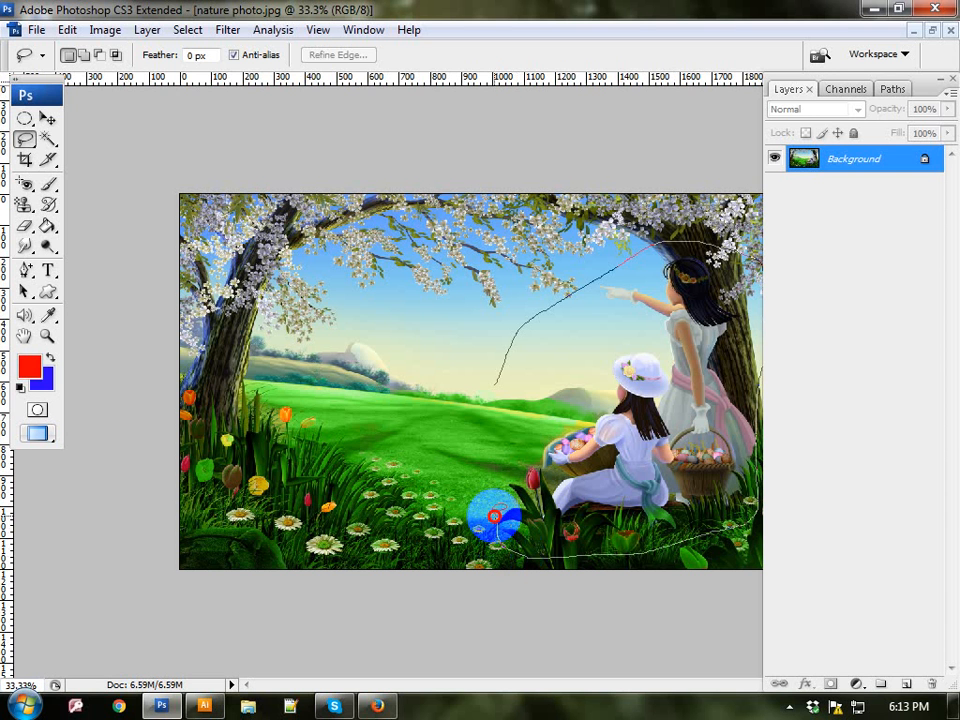
{"action": "left_click_drag", "start_coordinate": [494, 517], "coordinate": [499, 376]}
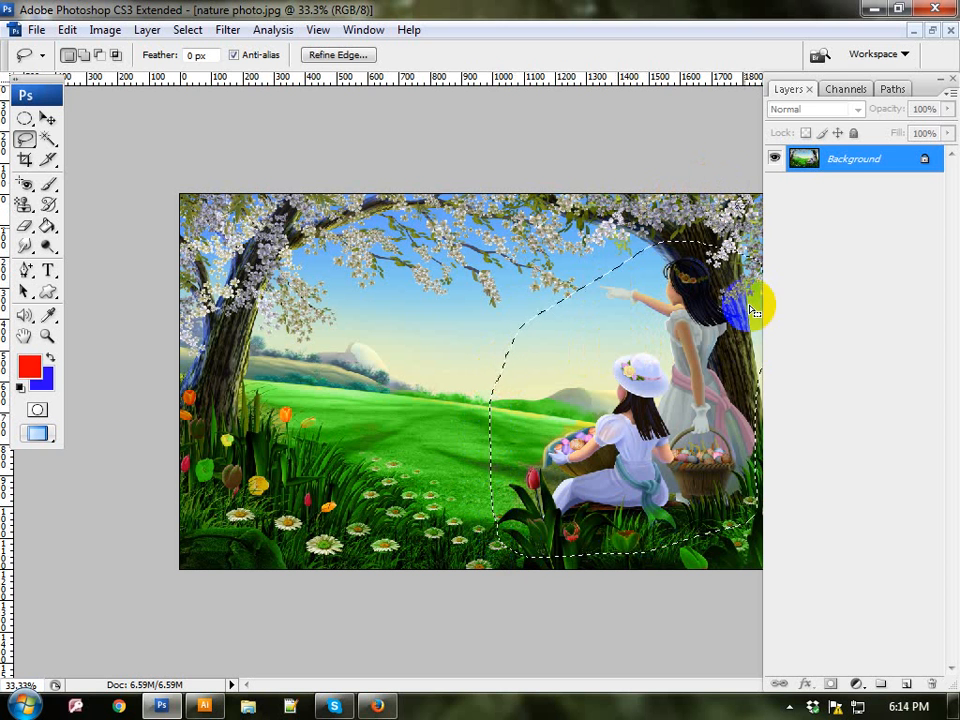
{"action": "left_click", "coordinate": [70, 29]}
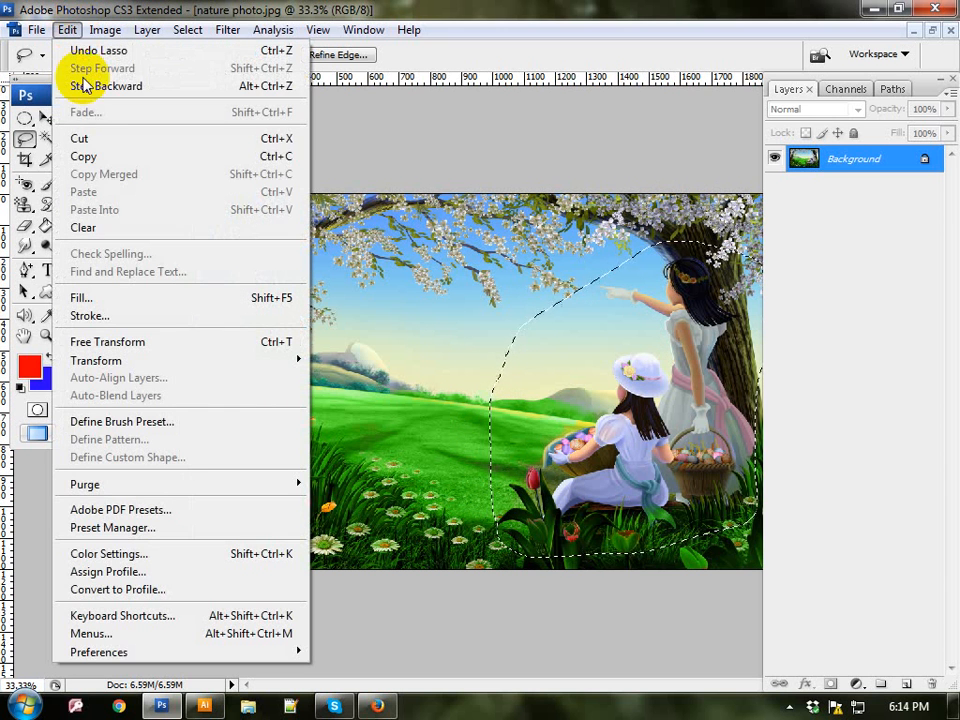
{"action": "left_click", "coordinate": [113, 156]}
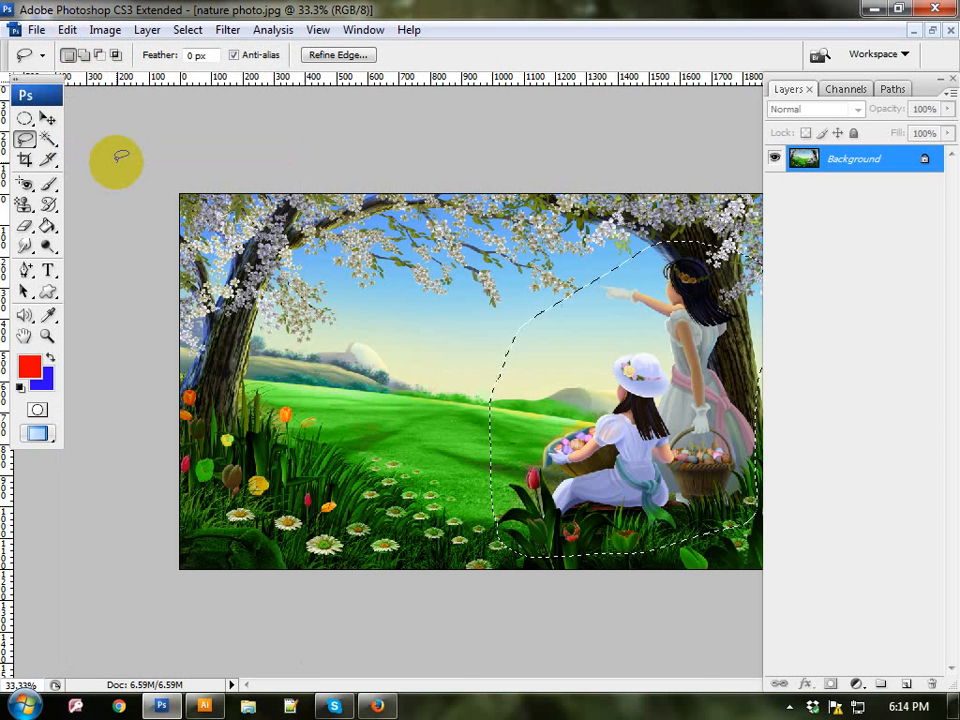
Step: Minimize the photo and create a new document from the International Paper preset at A4 size, with dimensions in inches
{"action": "left_click", "coordinate": [915, 31]}
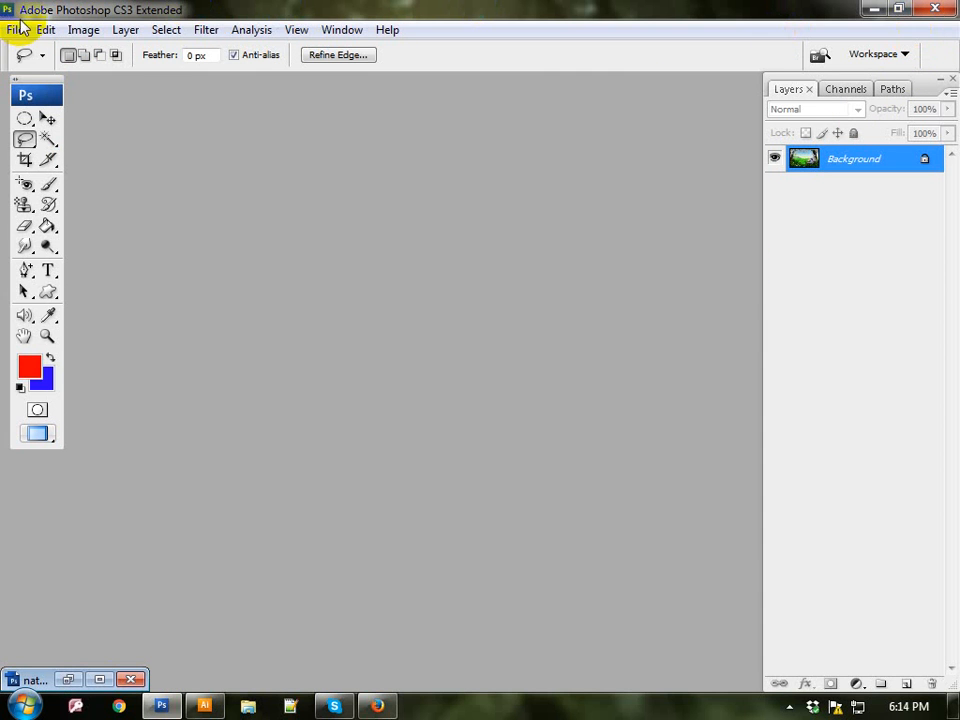
{"action": "left_click", "coordinate": [18, 30]}
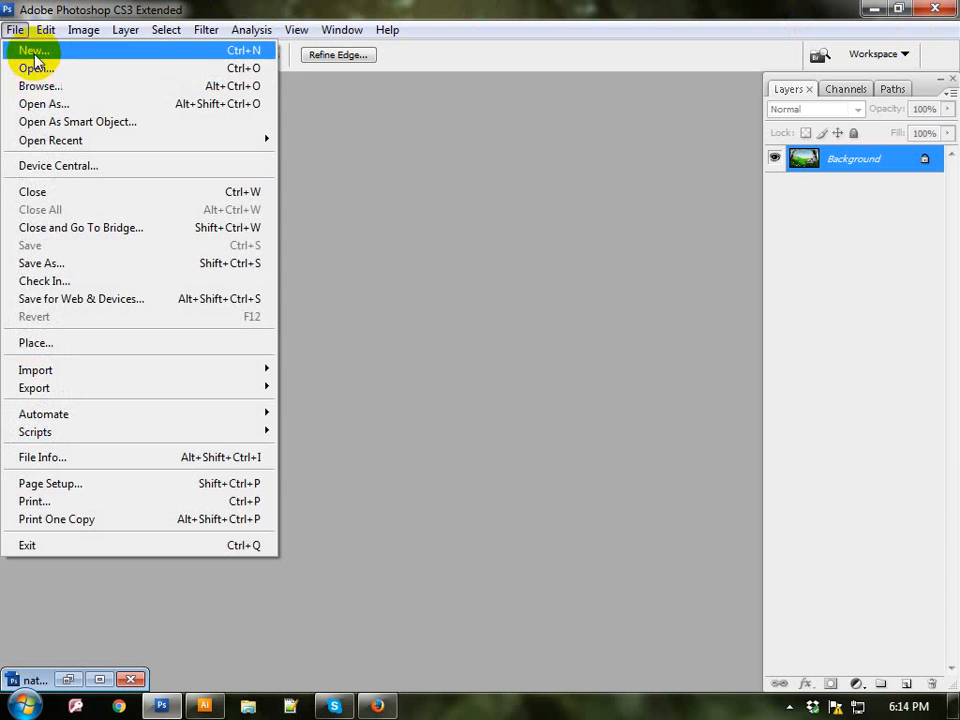
{"action": "left_click", "coordinate": [30, 50]}
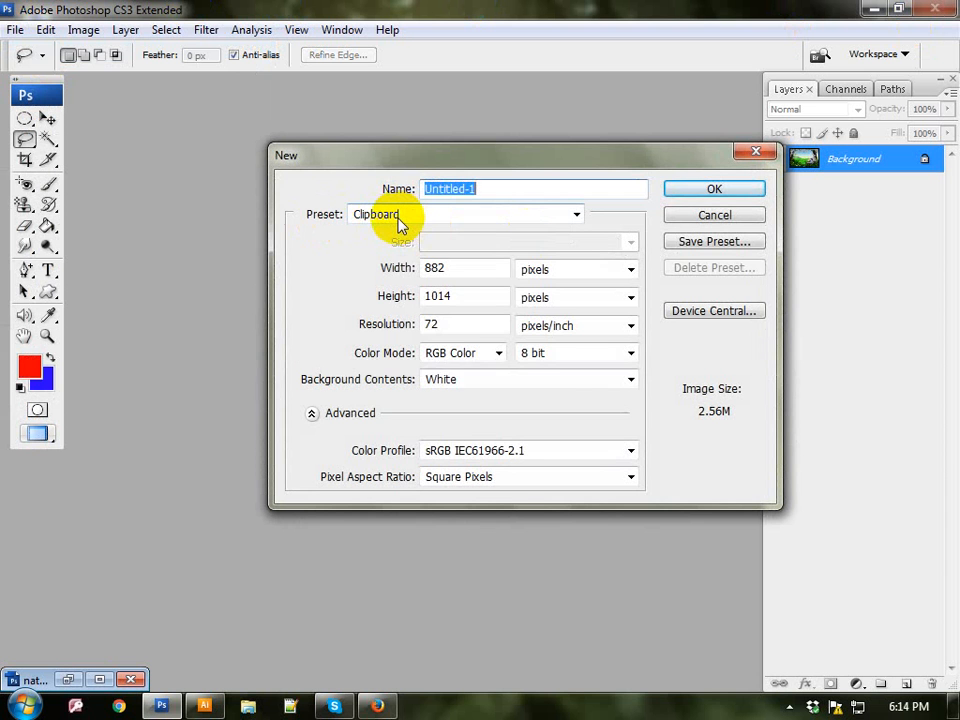
{"action": "left_click", "coordinate": [398, 216]}
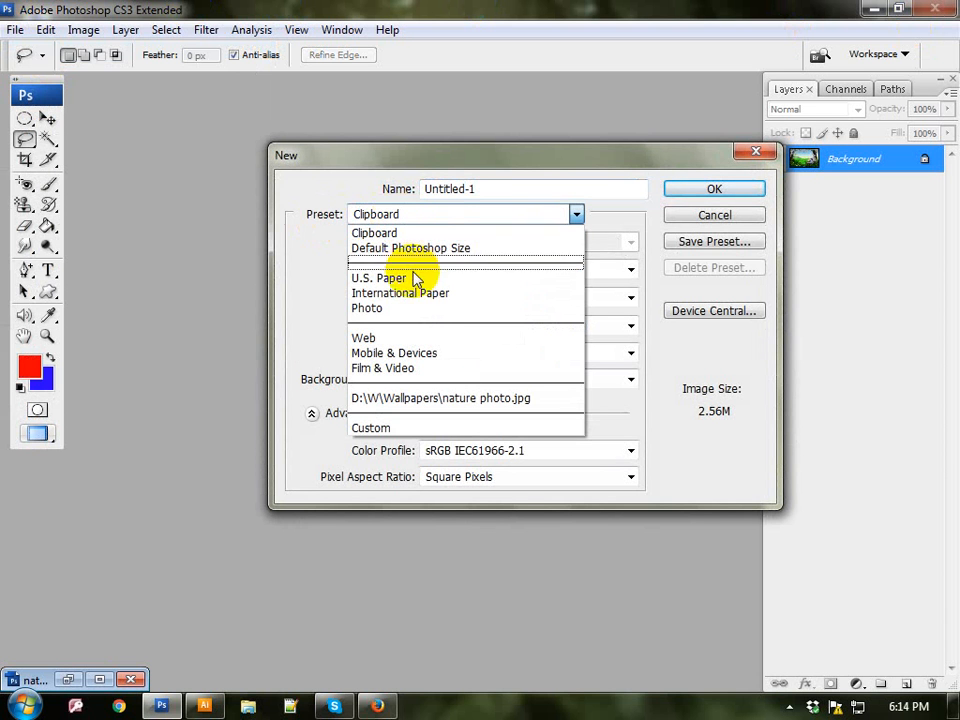
{"action": "left_click", "coordinate": [398, 293]}
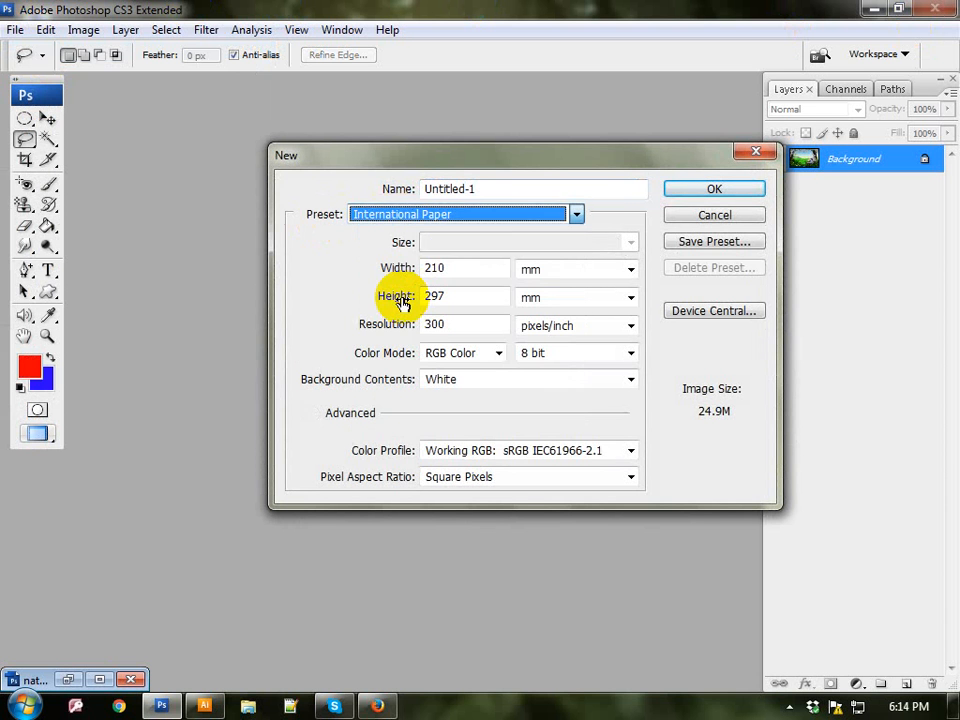
{"action": "left_click", "coordinate": [597, 269]}
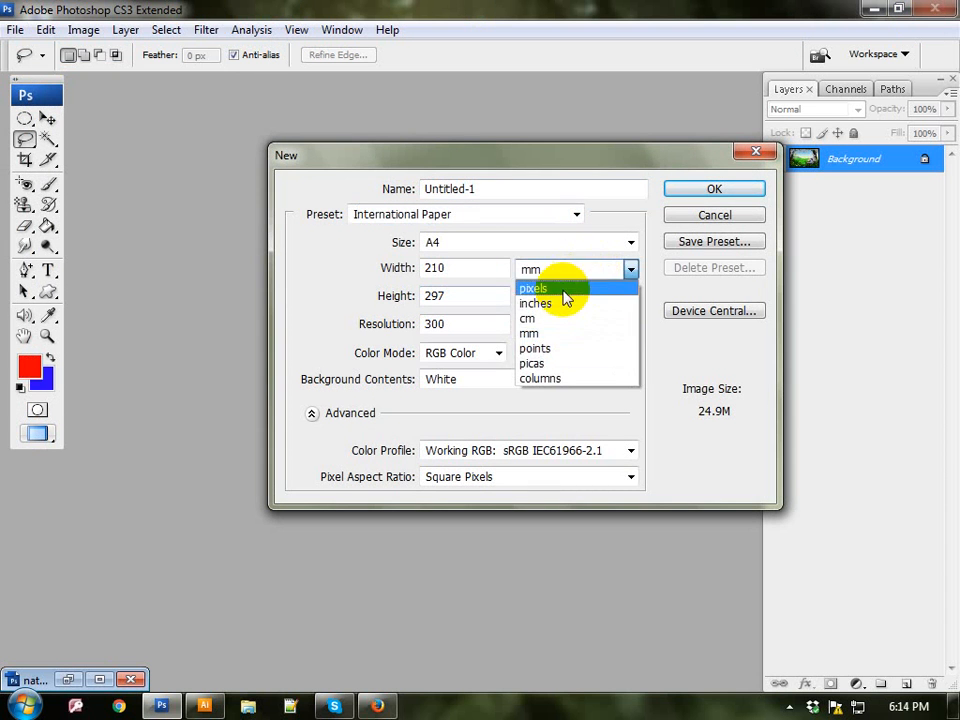
{"action": "left_click", "coordinate": [557, 304]}
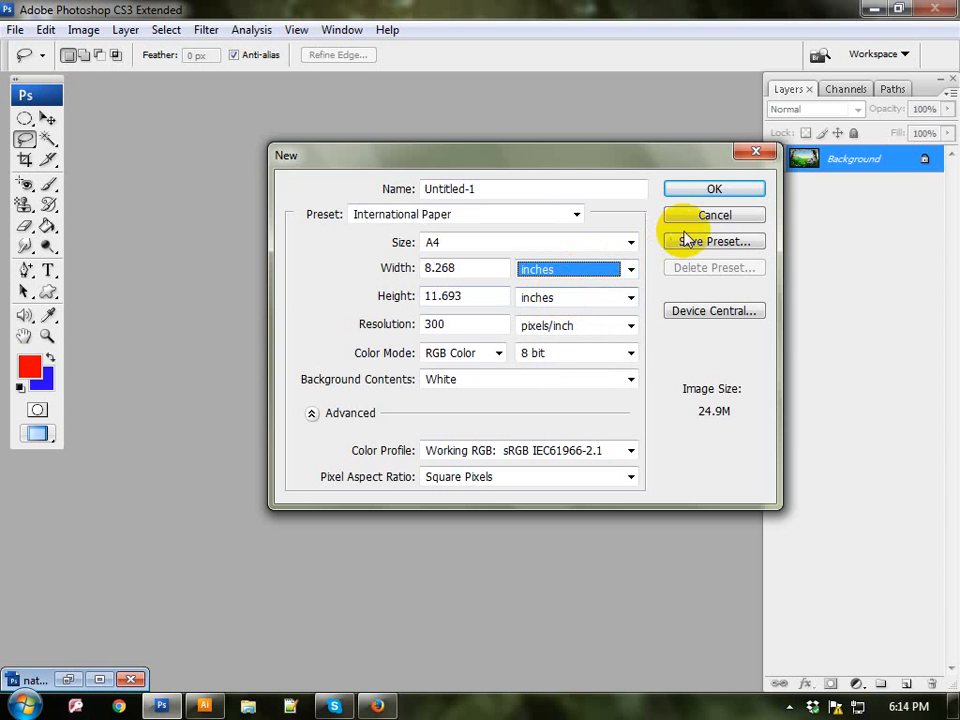
{"action": "left_click", "coordinate": [729, 201]}
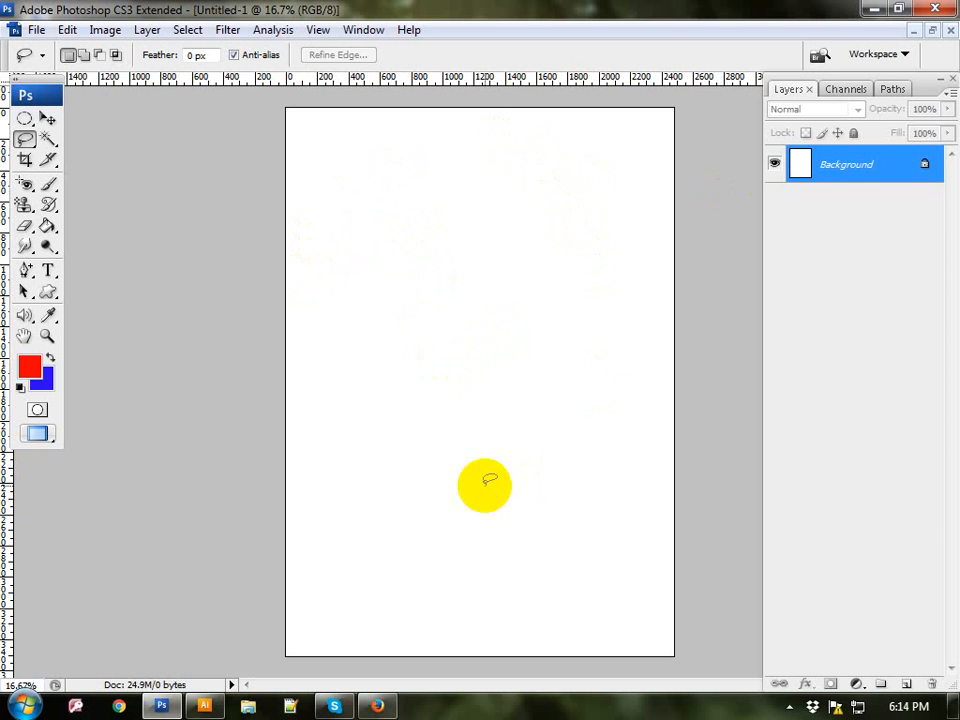
Step: Paste the copied cutout of the two girls into the new blank document
{"action": "left_click", "coordinate": [68, 30]}
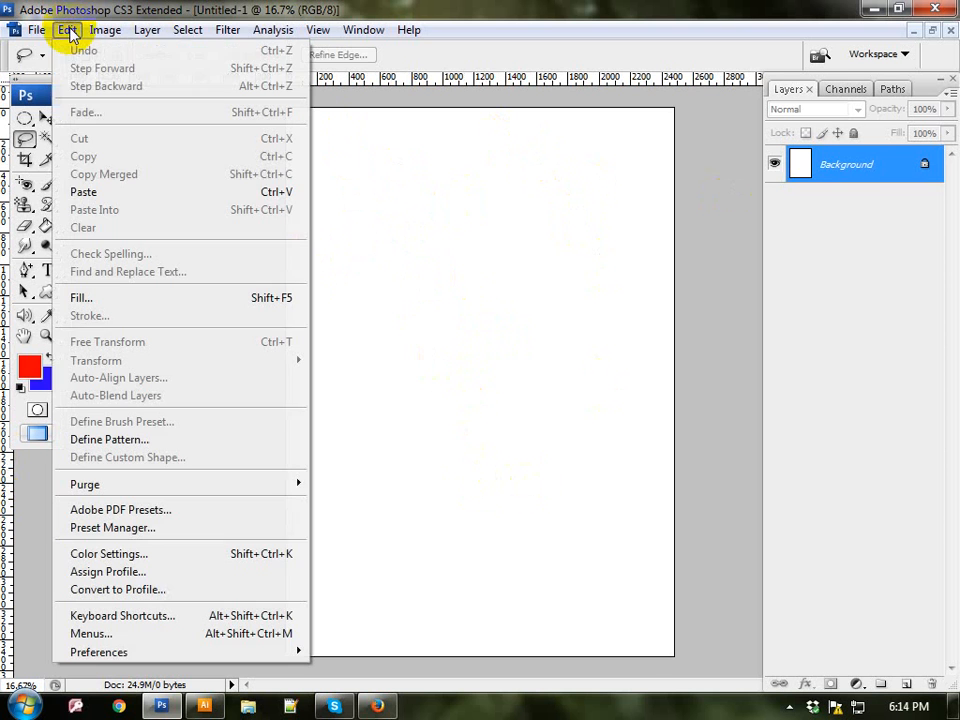
{"action": "left_click", "coordinate": [119, 192]}
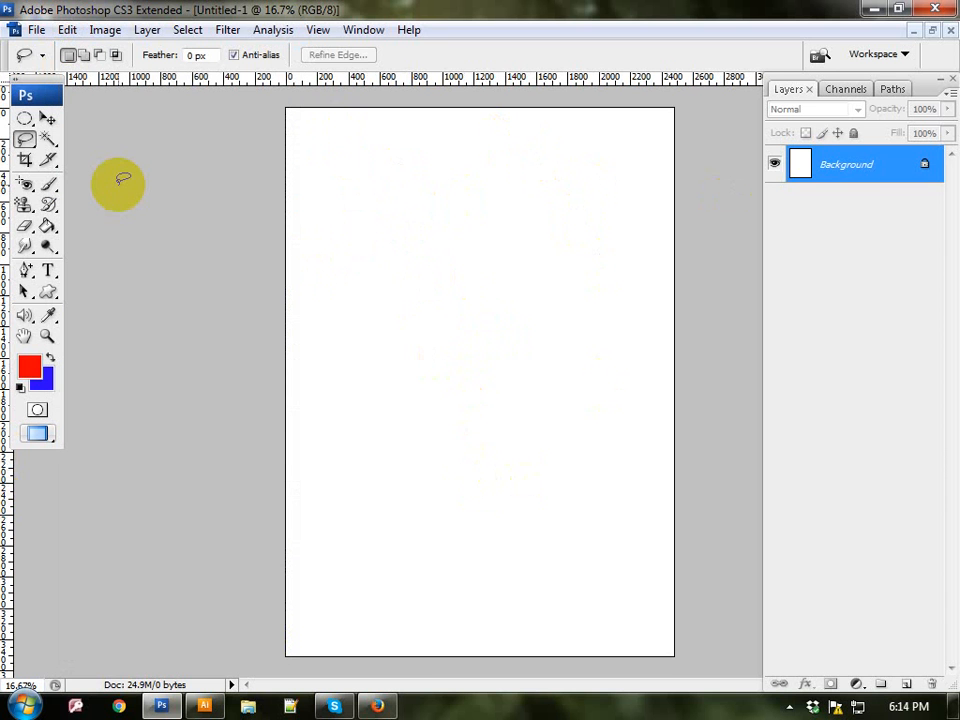
{"action": "left_click", "coordinate": [66, 30]}
{"action": "left_click", "coordinate": [105, 194]}
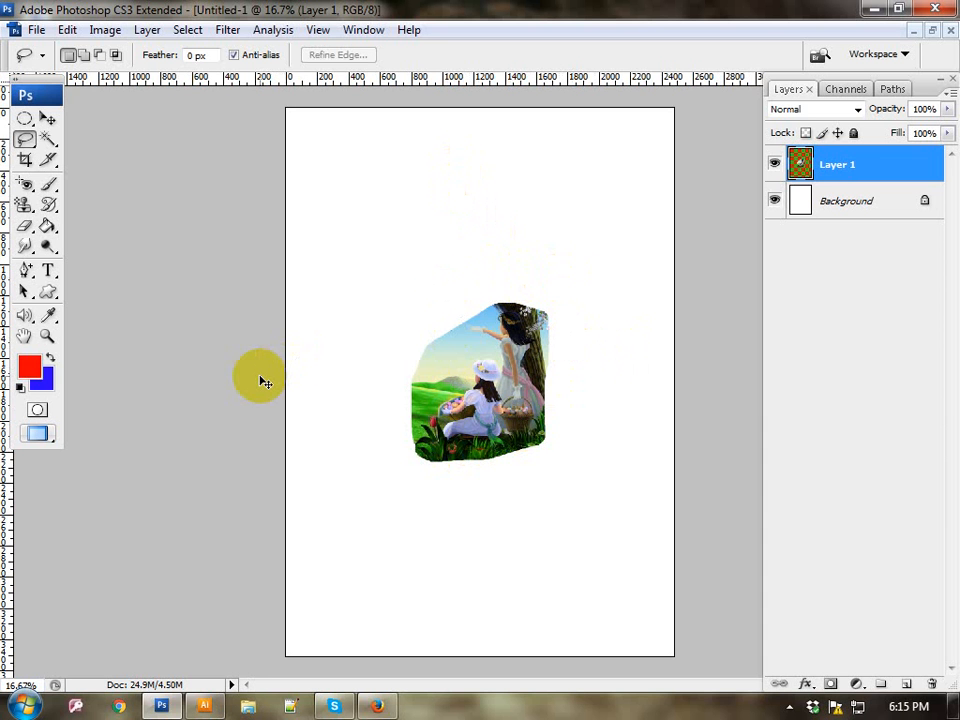
Step: Examine the pasted cutout and its lassoed edges up close, then return to the full-page view
{"action": "key", "text": "ctrl+plus"}
{"action": "key", "text": "ctrl+plus"}
{"action": "key", "text": "ctrl+plus"}
{"action": "key", "text": "ctrl+plus"}
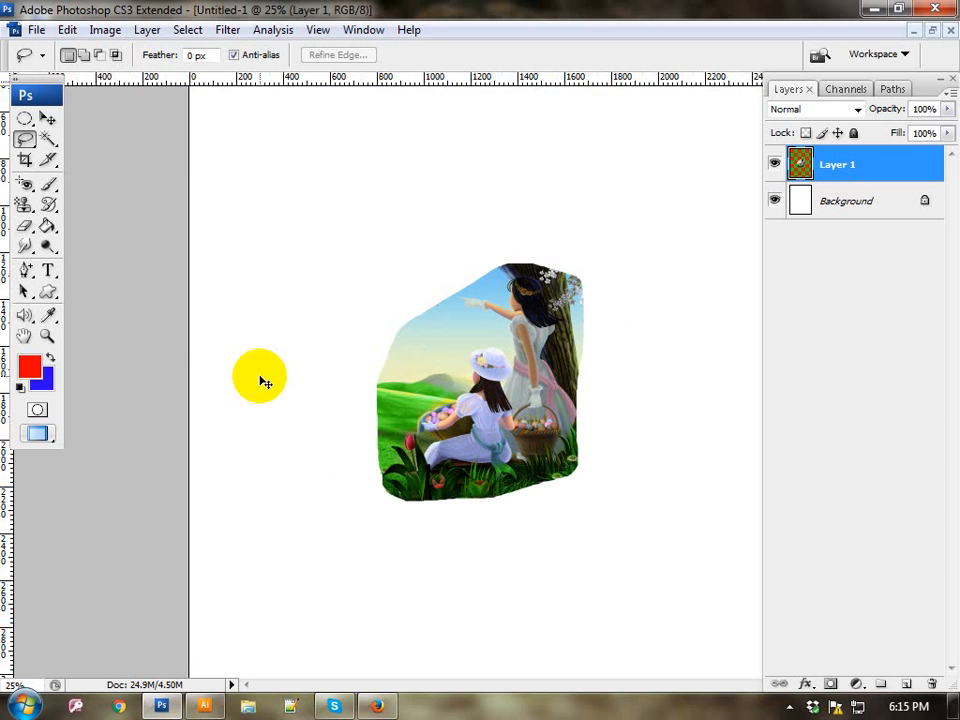
{"action": "scroll", "coordinate": [265, 383], "scroll_direction": "up", "scroll_amount": 1}
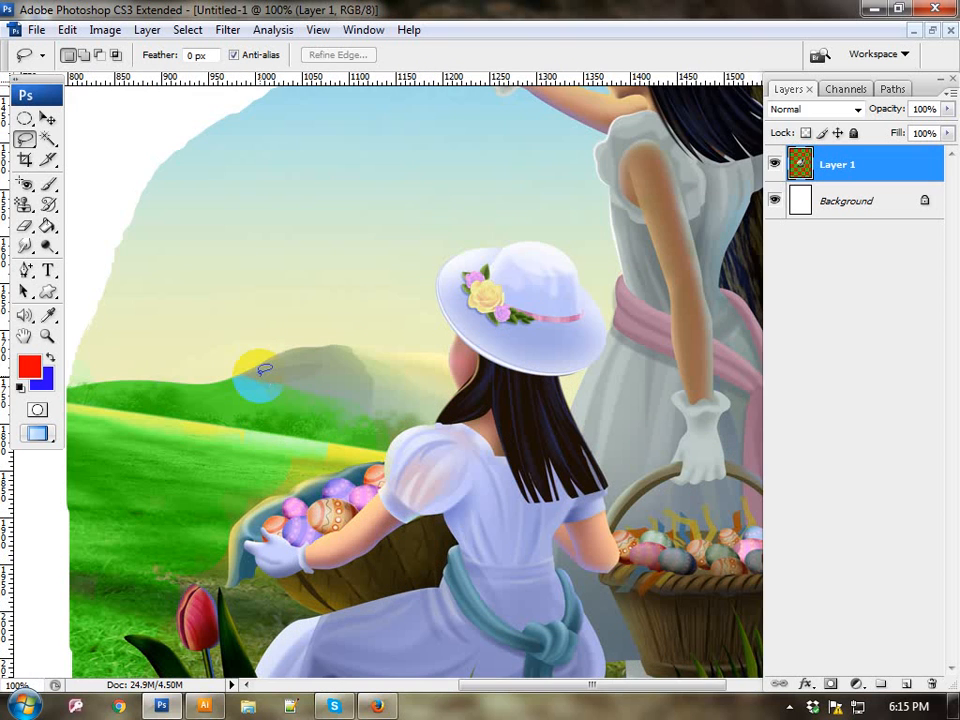
{"action": "scroll", "coordinate": [398, 379], "scroll_direction": "down", "scroll_amount": 5}
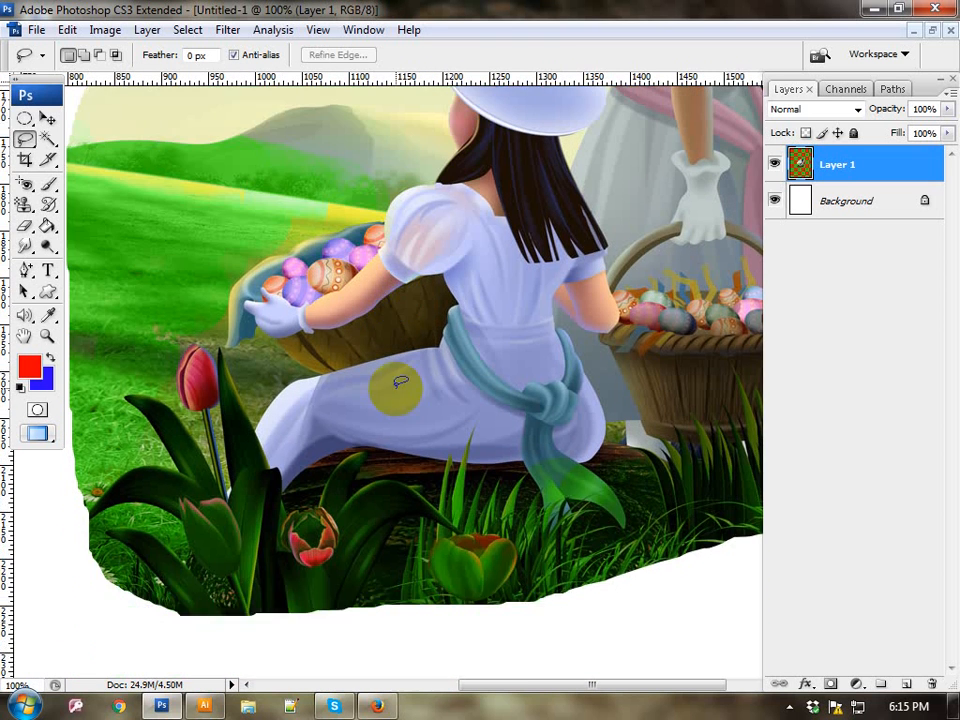
{"action": "scroll", "coordinate": [395, 378], "scroll_direction": "up", "scroll_amount": 1}
{"action": "scroll", "coordinate": [395, 378], "scroll_direction": "up", "scroll_amount": 1}
{"action": "scroll", "coordinate": [395, 390], "scroll_direction": "down", "scroll_amount": 3}
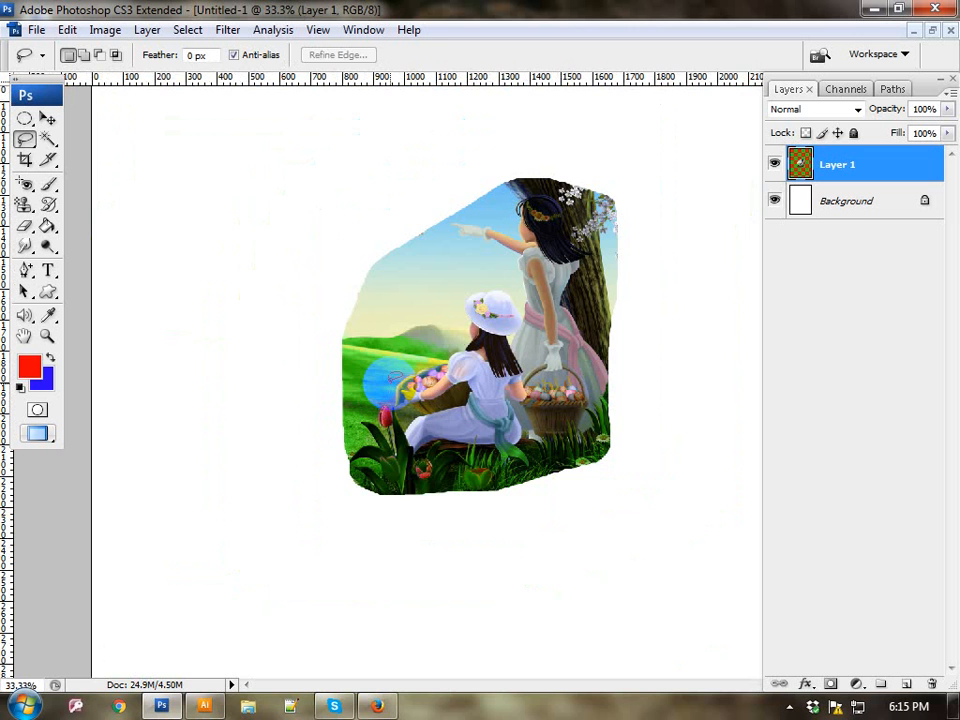
{"action": "scroll", "coordinate": [396, 390], "scroll_direction": "down", "scroll_amount": 2}
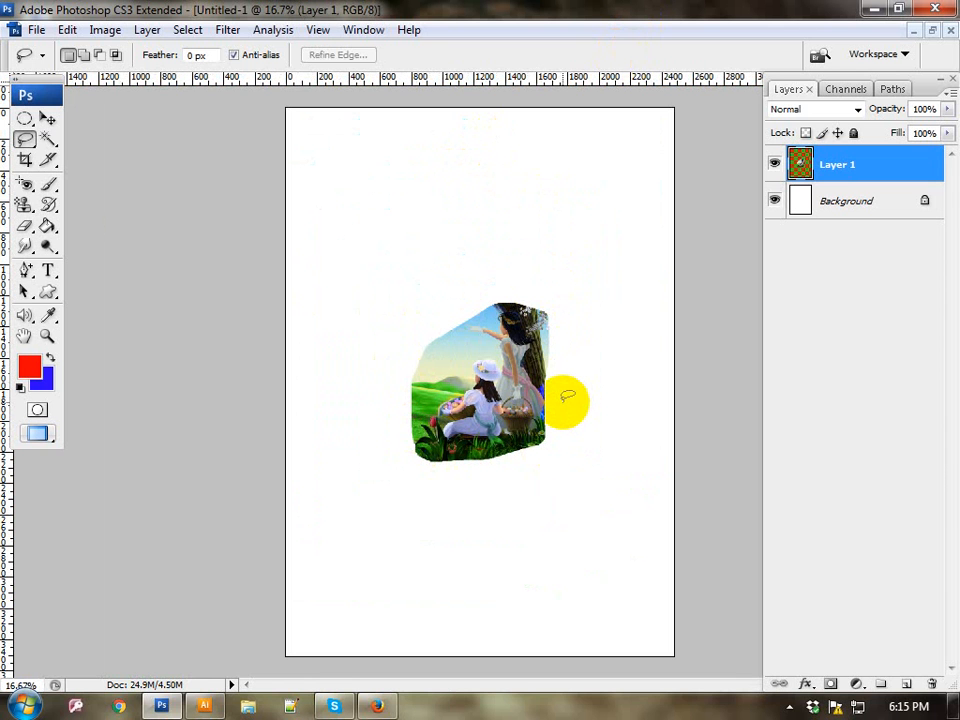
Step: Enlarge the pasted cutout with Free Transform to about 269% width and 224% height, nearly filling the page width
{"action": "key", "text": "t"}
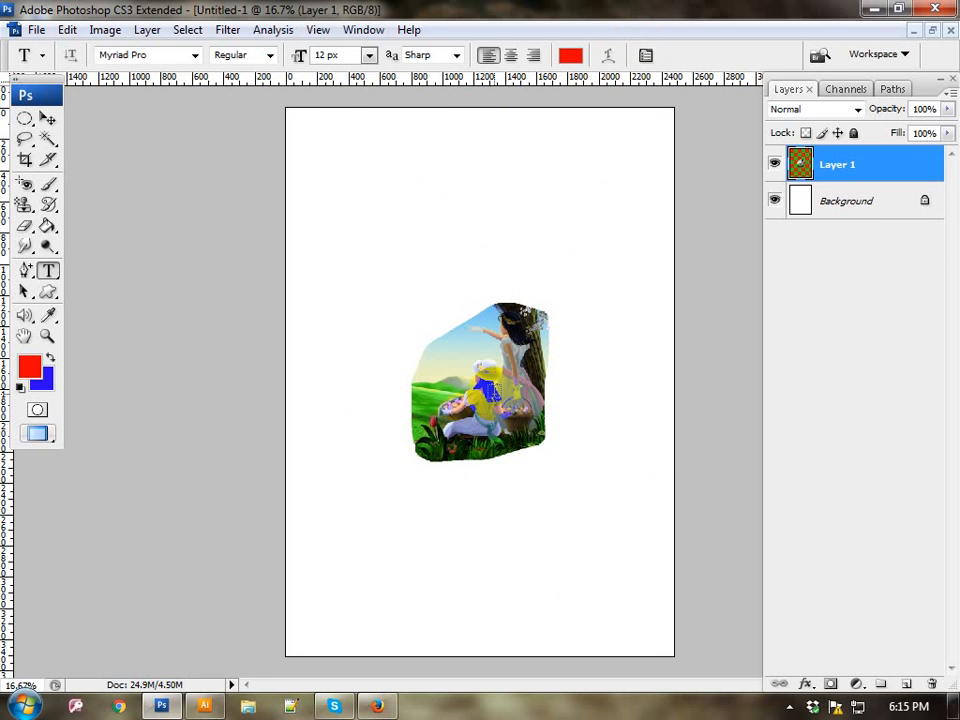
{"action": "key", "text": "shift+t"}
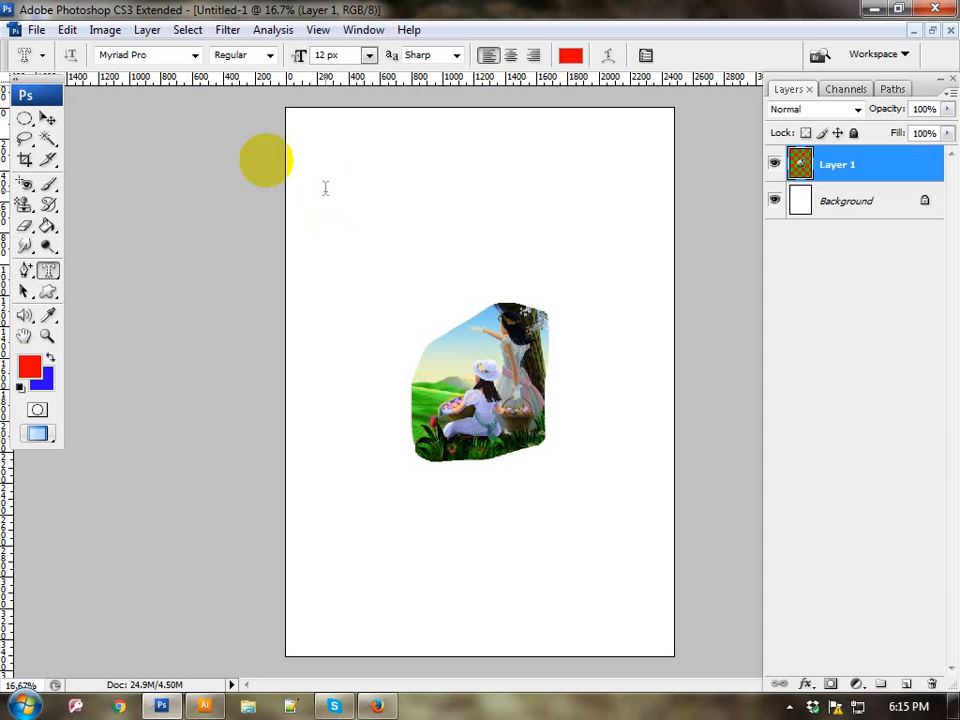
{"action": "left_click", "coordinate": [66, 31]}
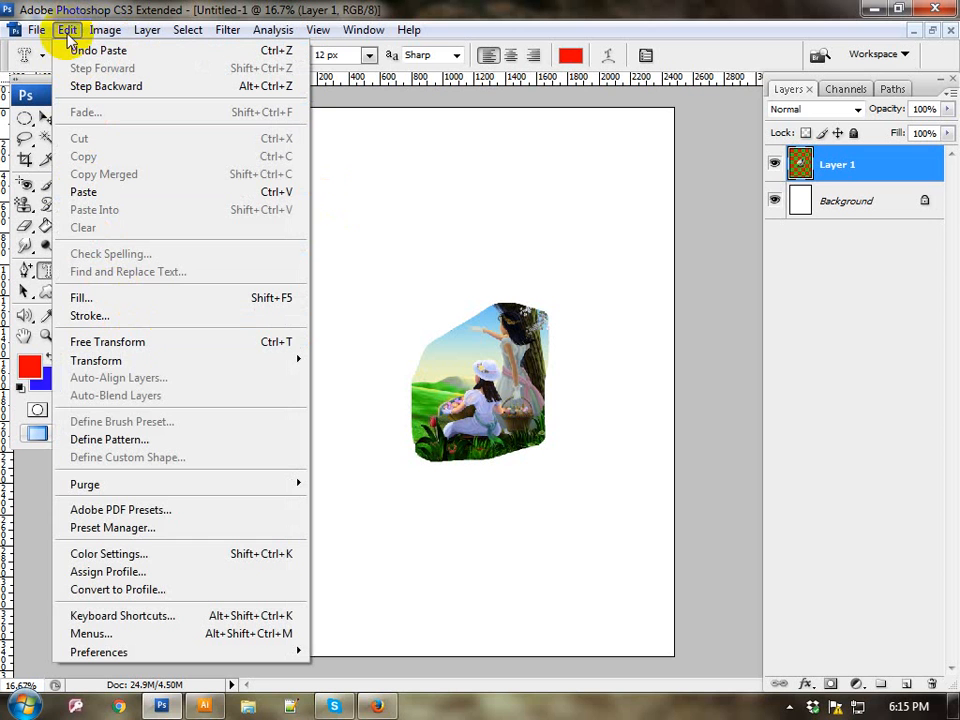
{"action": "left_click", "coordinate": [108, 342]}
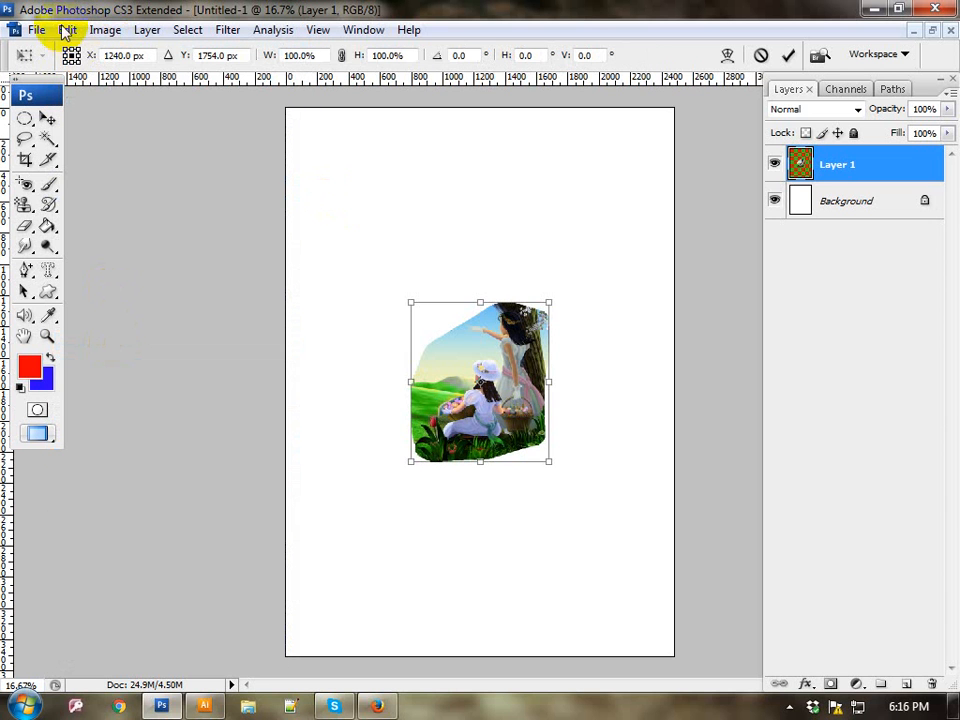
{"action": "left_click", "coordinate": [66, 29]}
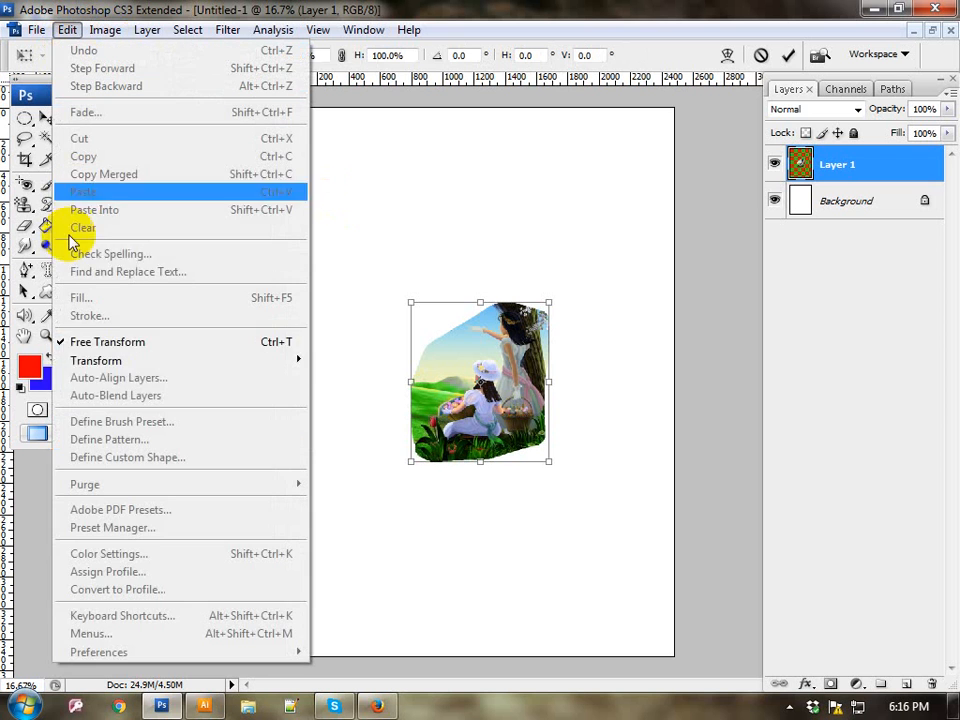
{"action": "left_click", "coordinate": [460, 284]}
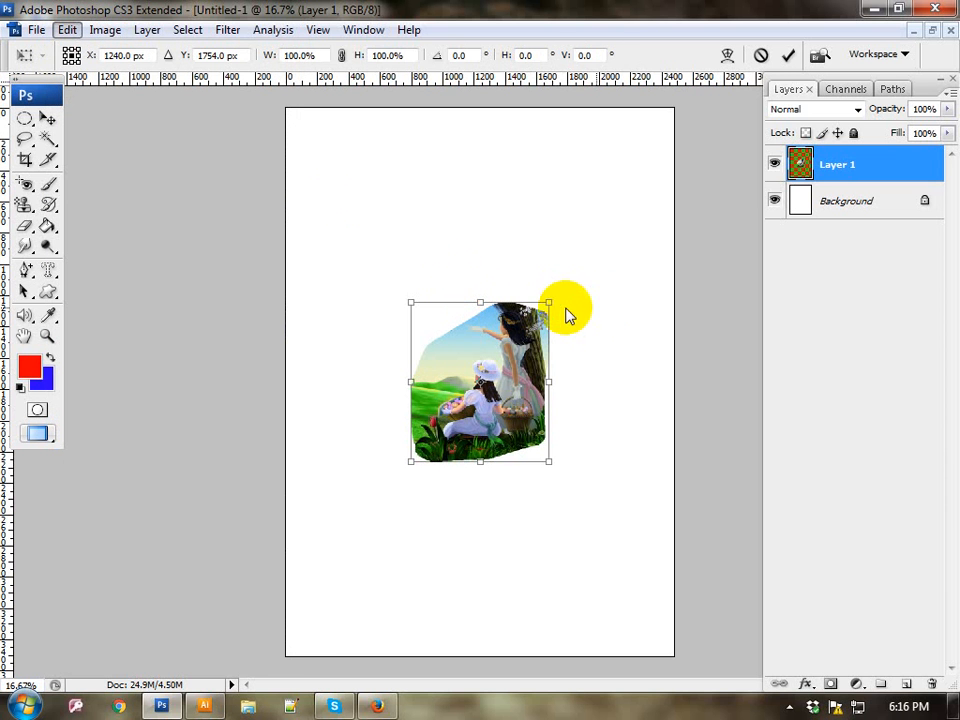
{"action": "left_click_drag", "start_coordinate": [551, 301], "coordinate": [663, 229]}
{"action": "left_click_drag", "start_coordinate": [566, 357], "coordinate": [449, 360]}
{"action": "left_click_drag", "start_coordinate": [548, 469], "coordinate": [666, 585]}
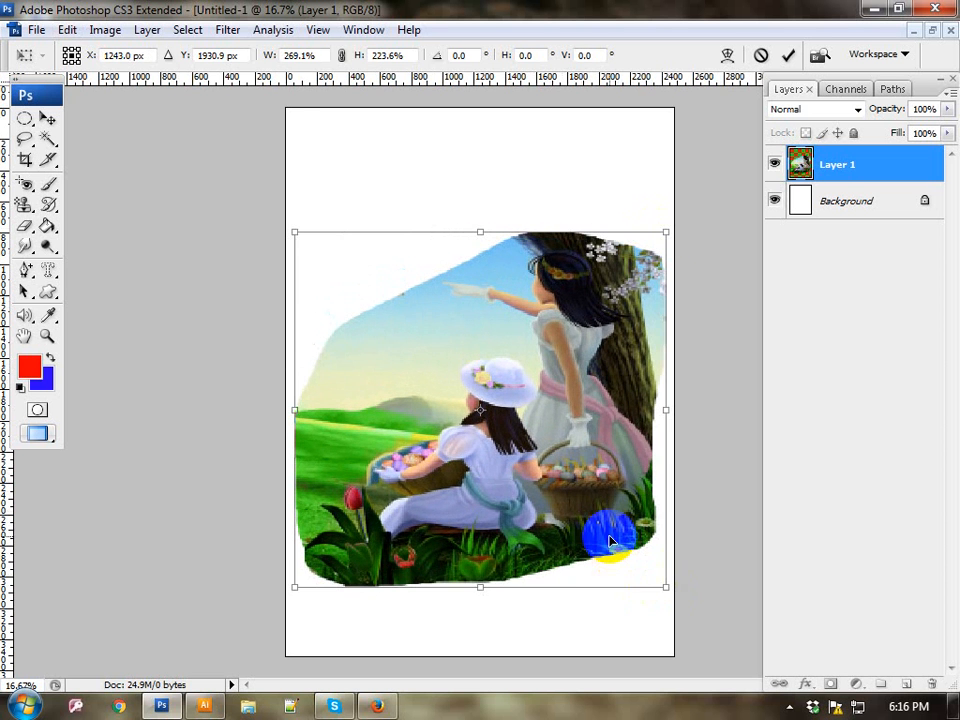
{"action": "key", "text": "Return"}
{"action": "key", "text": "t"}
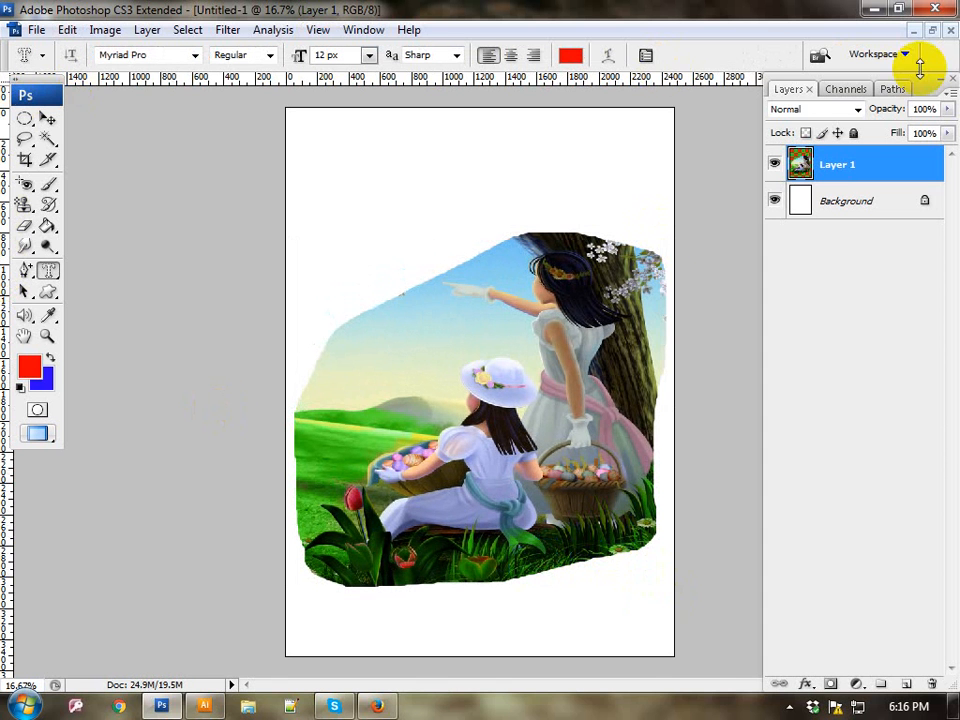
Step: Close the untitled document without saving and restore the minimized nature photo.jpg
{"action": "left_click", "coordinate": [947, 31]}
{"action": "left_click", "coordinate": [474, 283]}
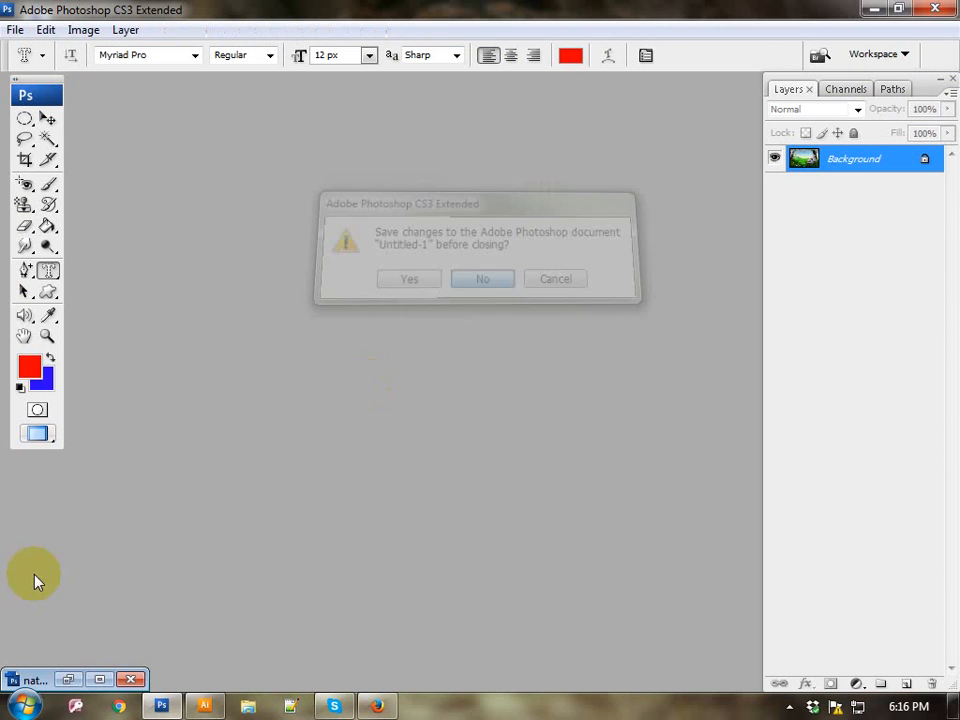
{"action": "left_click", "coordinate": [99, 680]}
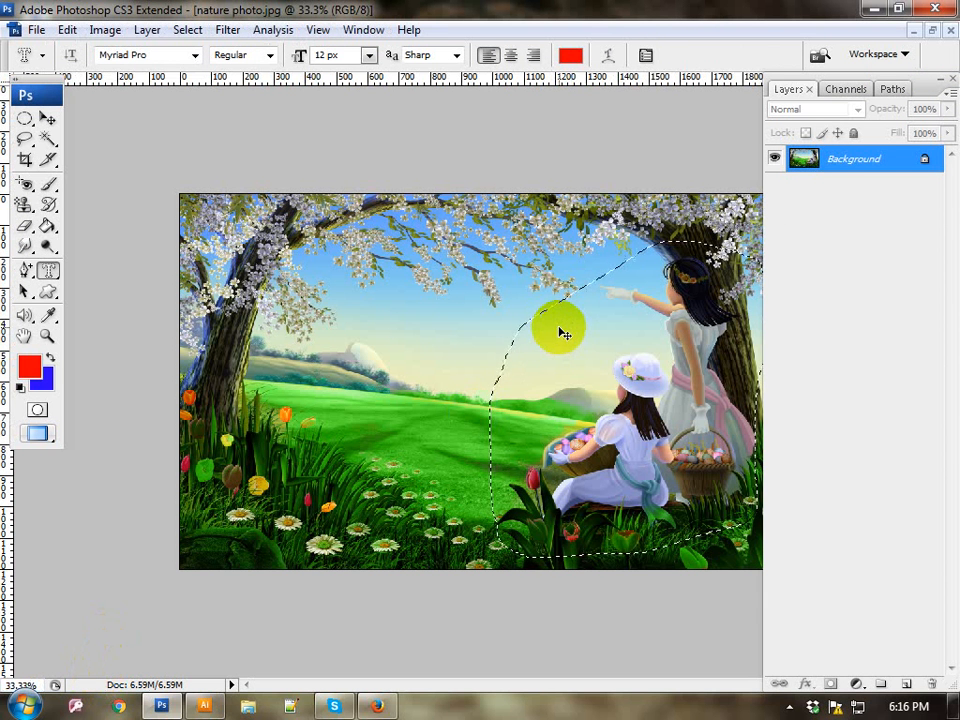
Step: Clear the selection around the girls and outline the green meadow between the hills and the flowers with the Polygonal Lasso Tool
{"action": "key", "text": "ctrl+d"}
{"action": "key", "text": "ctrl+z"}
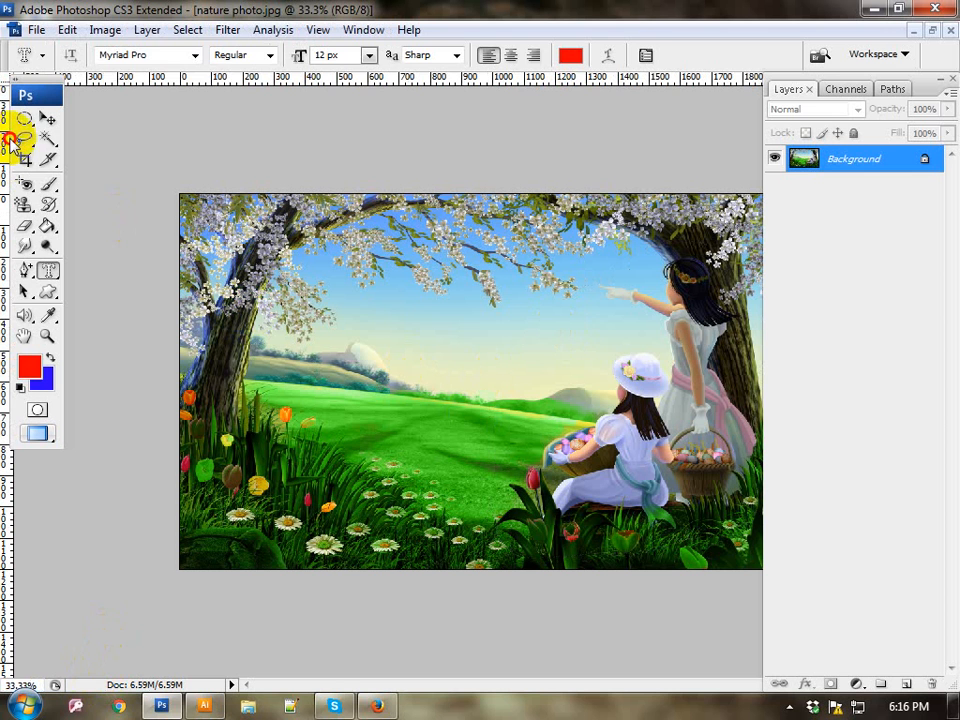
{"action": "mouse_move", "coordinate": [24, 139]}
{"action": "left_mouse_down"}
{"action": "mouse_move", "coordinate": [104, 168]}
{"action": "mouse_move", "coordinate": [106, 158]}
{"action": "left_mouse_up"}
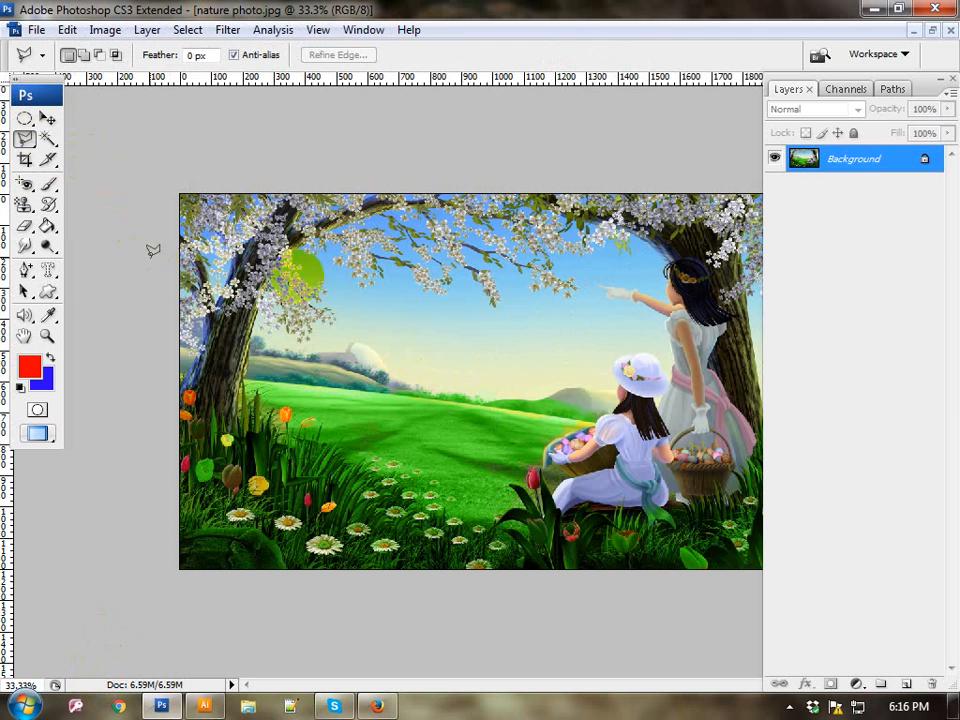
{"action": "left_click", "coordinate": [232, 371]}
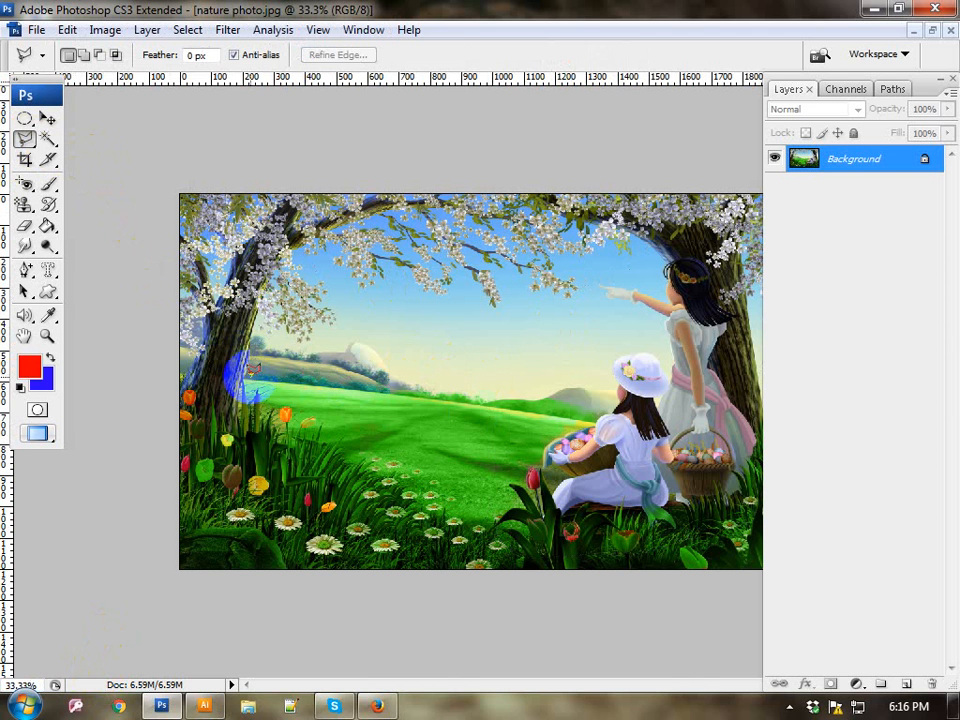
{"action": "left_click", "coordinate": [306, 373]}
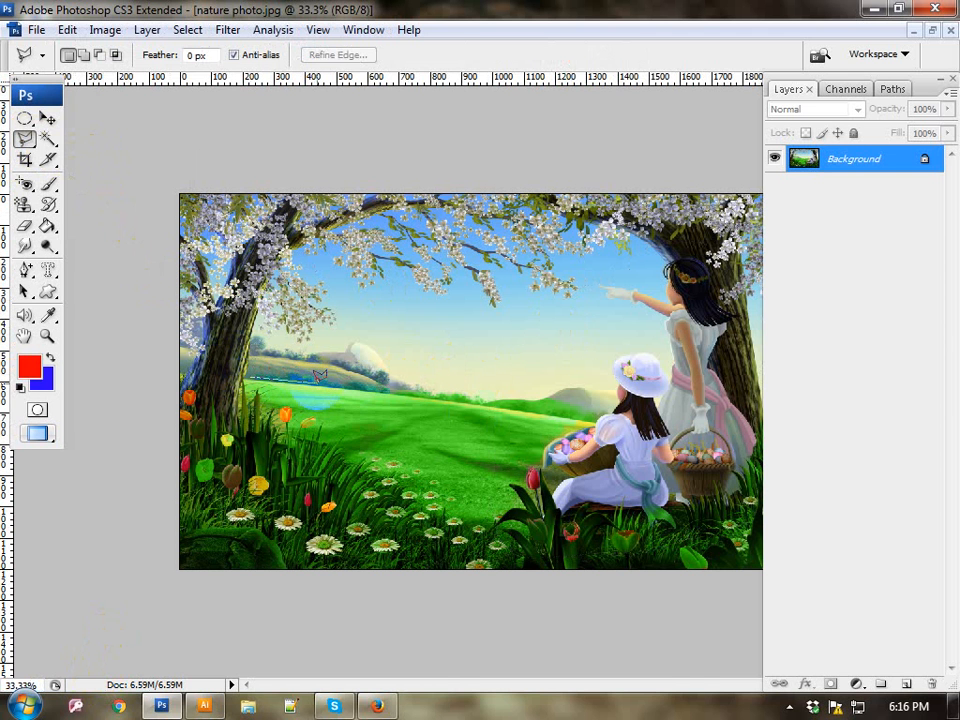
{"action": "left_click", "coordinate": [420, 385]}
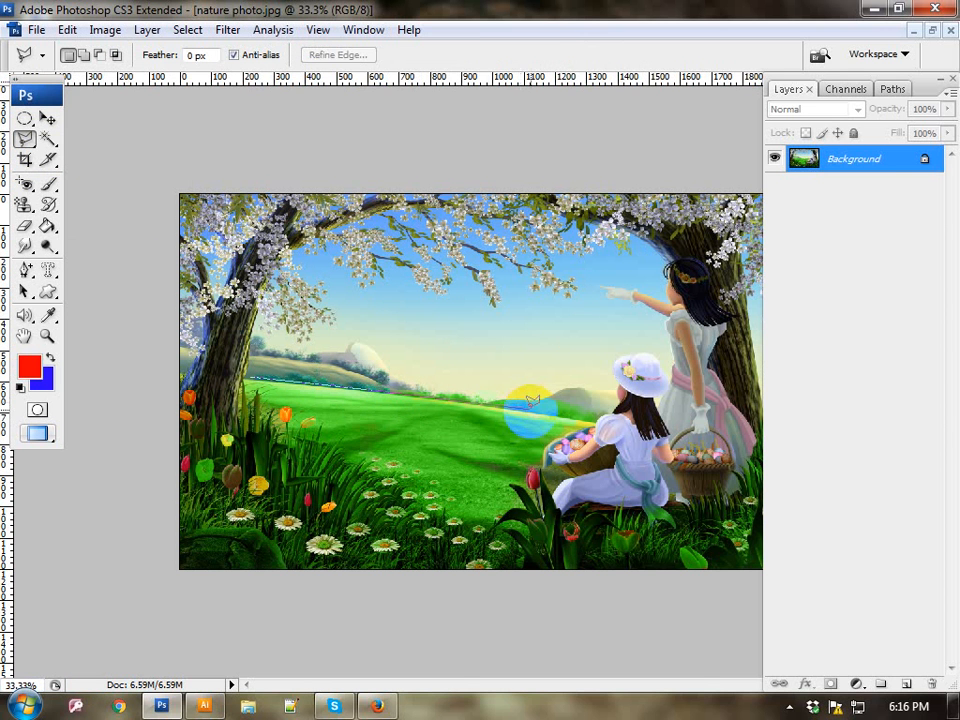
{"action": "left_click", "coordinate": [580, 409]}
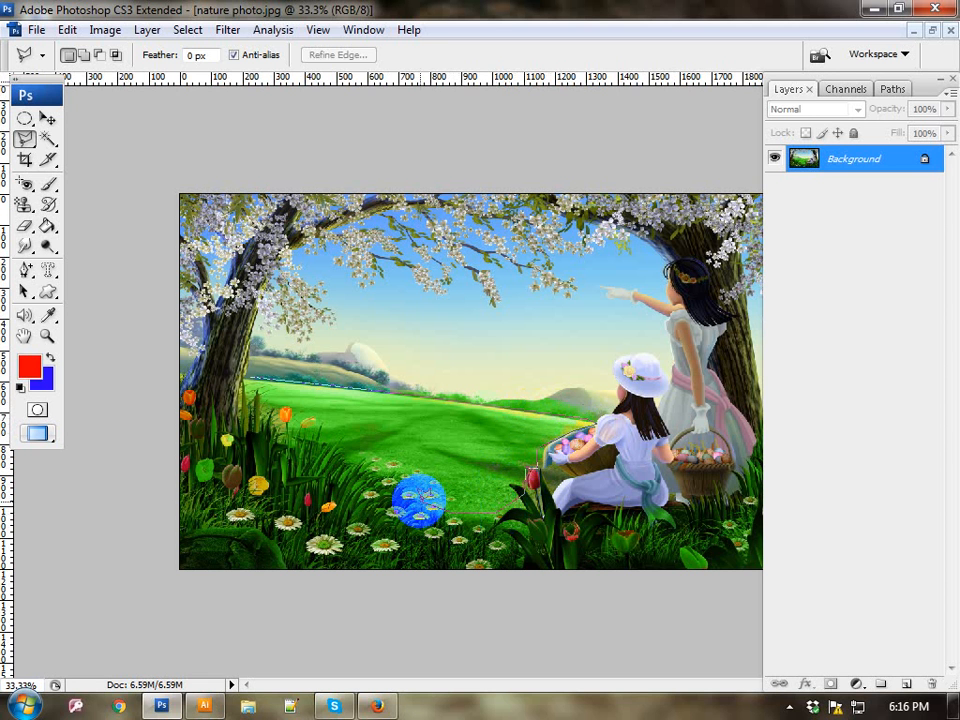
{"action": "left_click", "coordinate": [271, 409]}
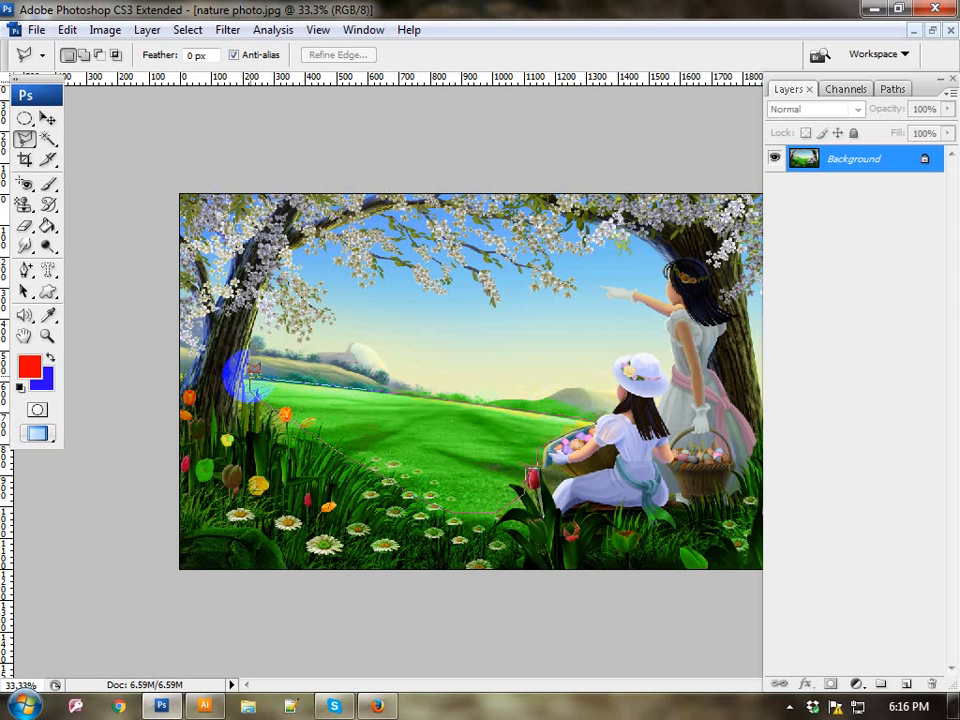
{"action": "left_click", "coordinate": [247, 375]}
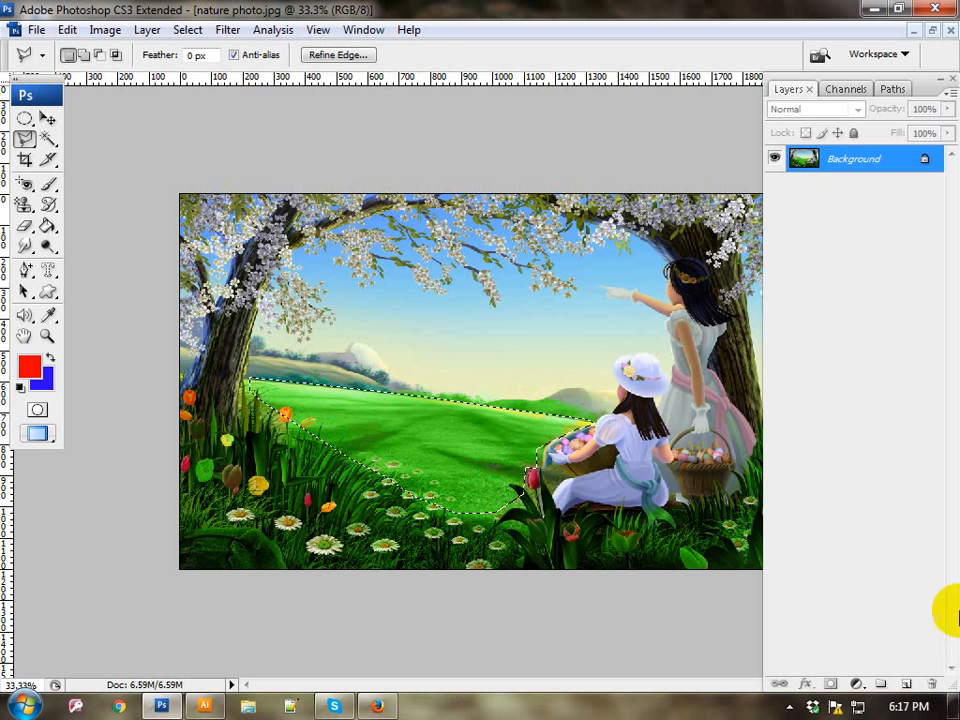
Step: Copy the selected meadow, minimize the photo, and create a new International Paper A4 document measured in inches
{"action": "left_click", "coordinate": [68, 30]}
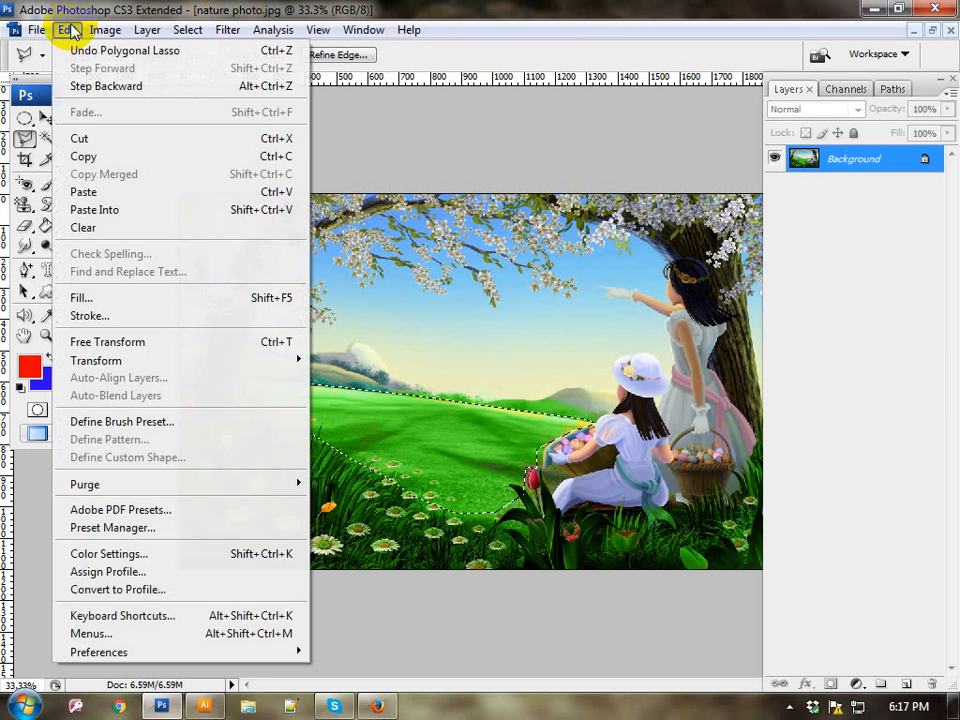
{"action": "left_click", "coordinate": [80, 156]}
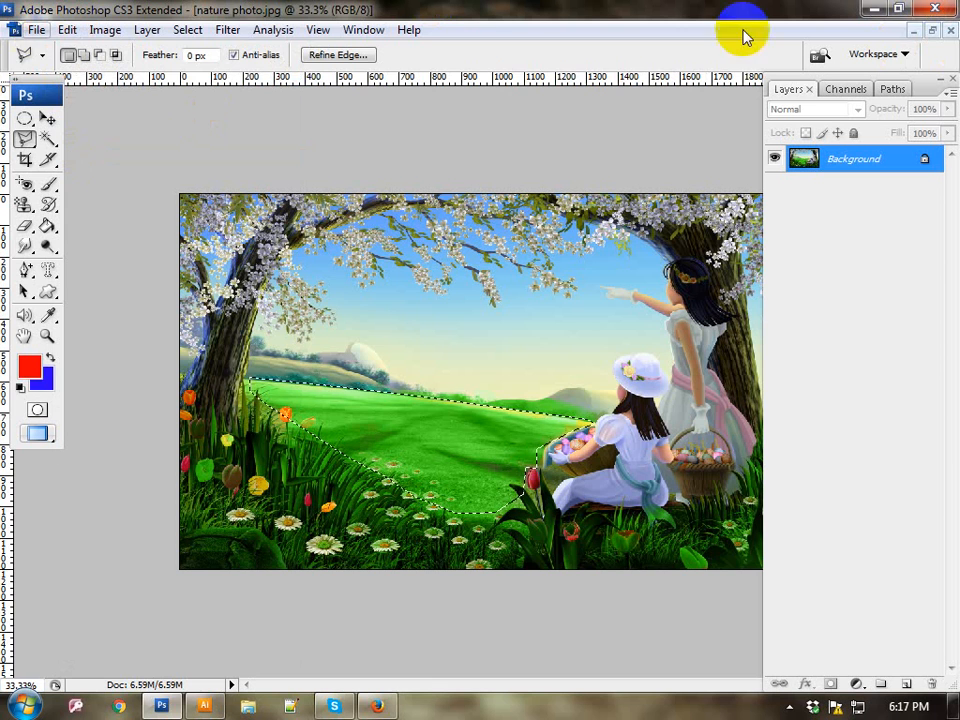
{"action": "left_click", "coordinate": [913, 31]}
{"action": "left_click", "coordinate": [14, 29]}
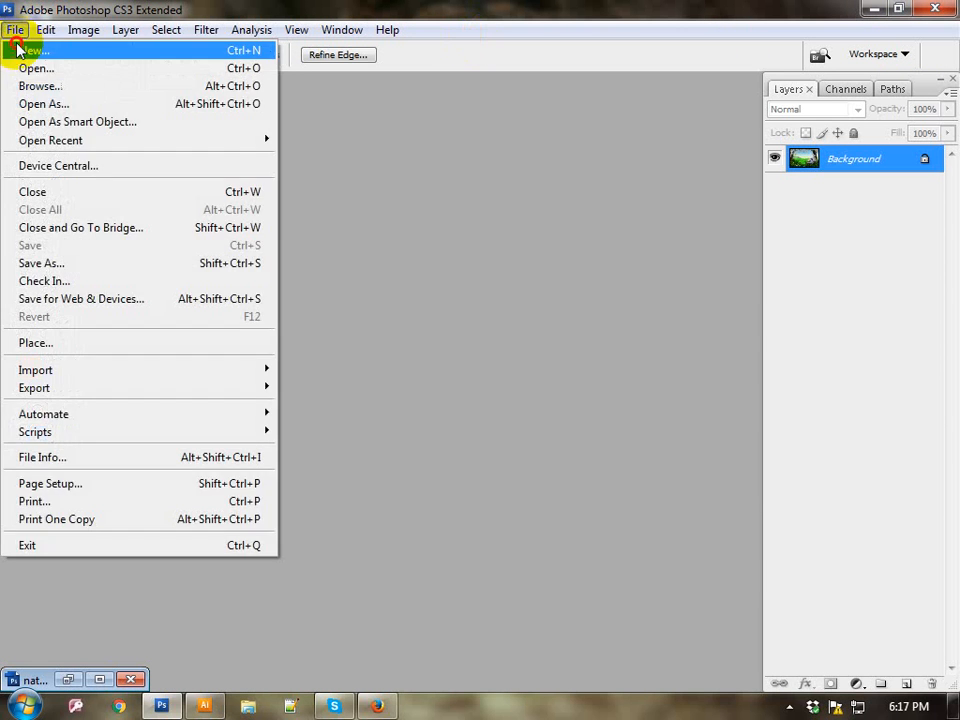
{"action": "left_click", "coordinate": [26, 49]}
{"action": "left_click", "coordinate": [424, 216]}
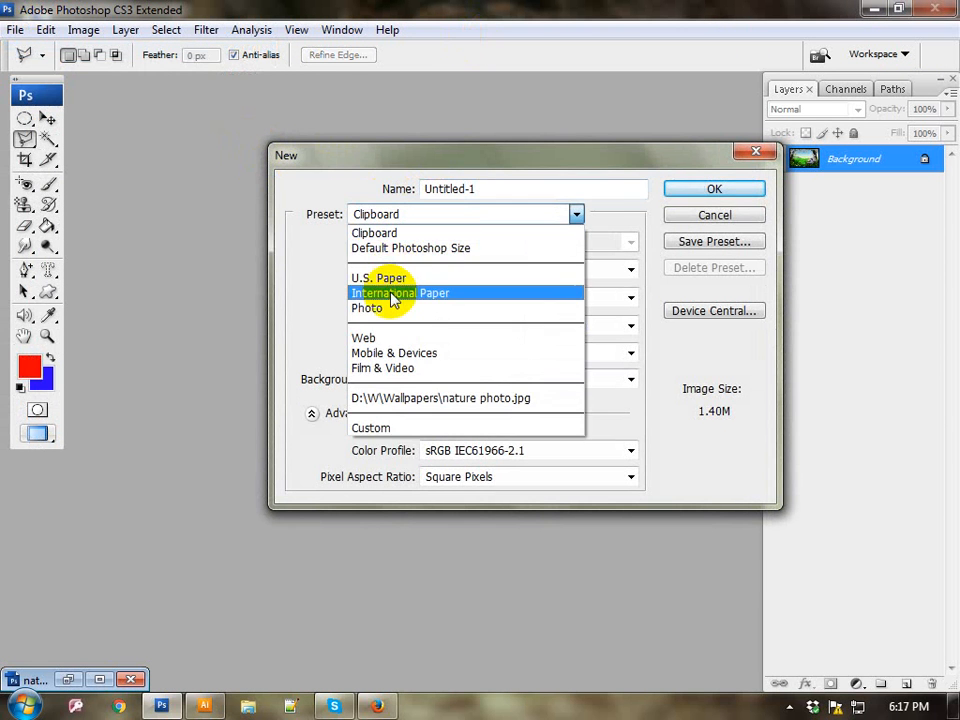
{"action": "left_click", "coordinate": [392, 291]}
{"action": "left_click", "coordinate": [598, 270]}
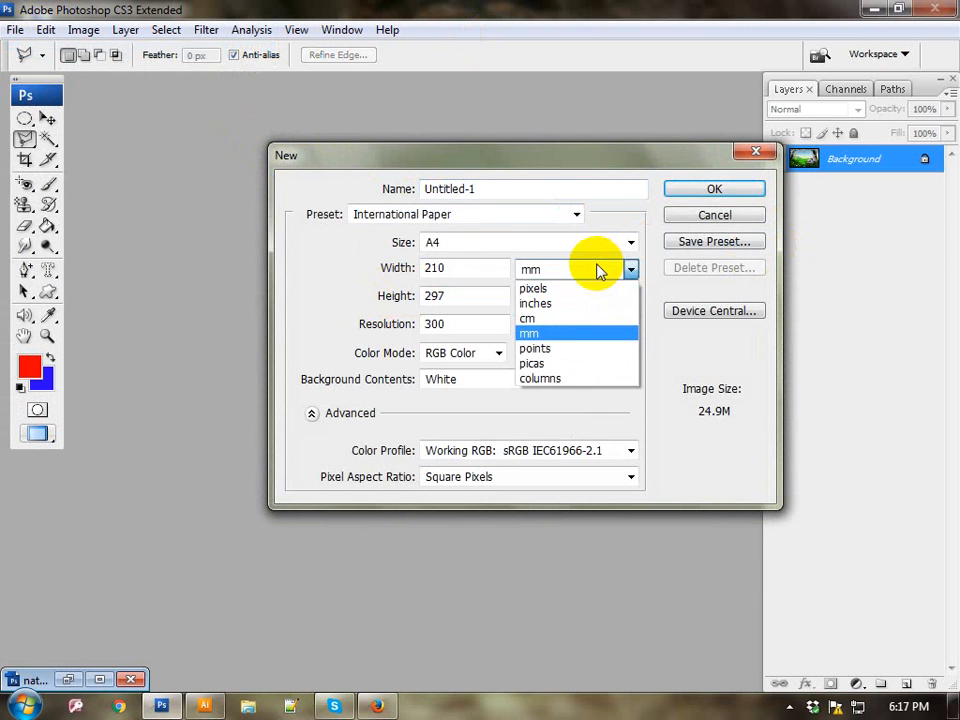
{"action": "left_click", "coordinate": [544, 305]}
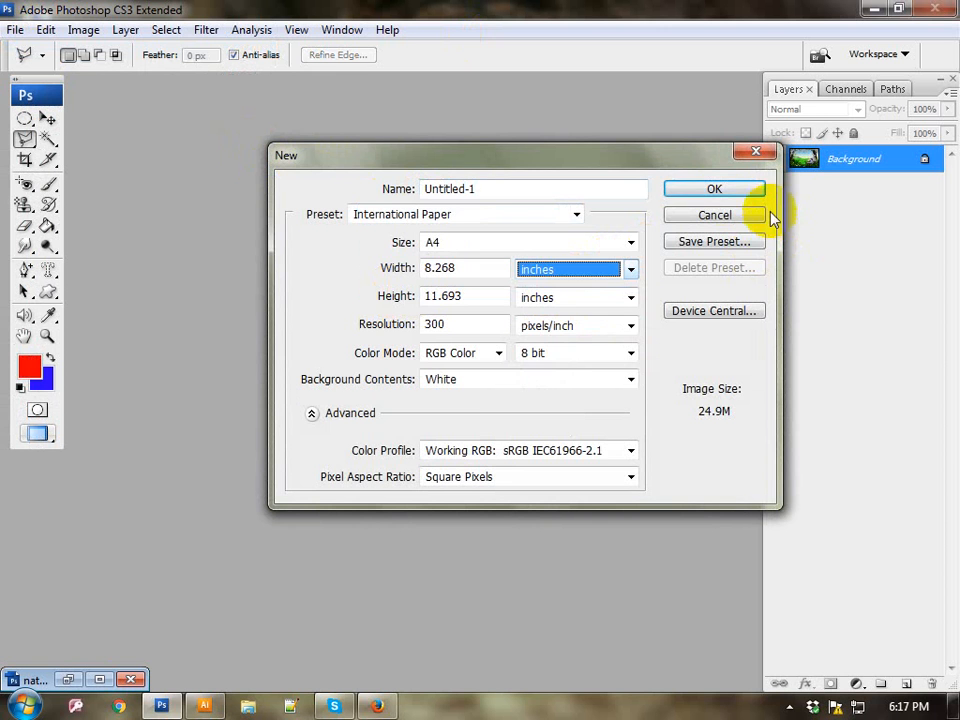
{"action": "left_click", "coordinate": [720, 190]}
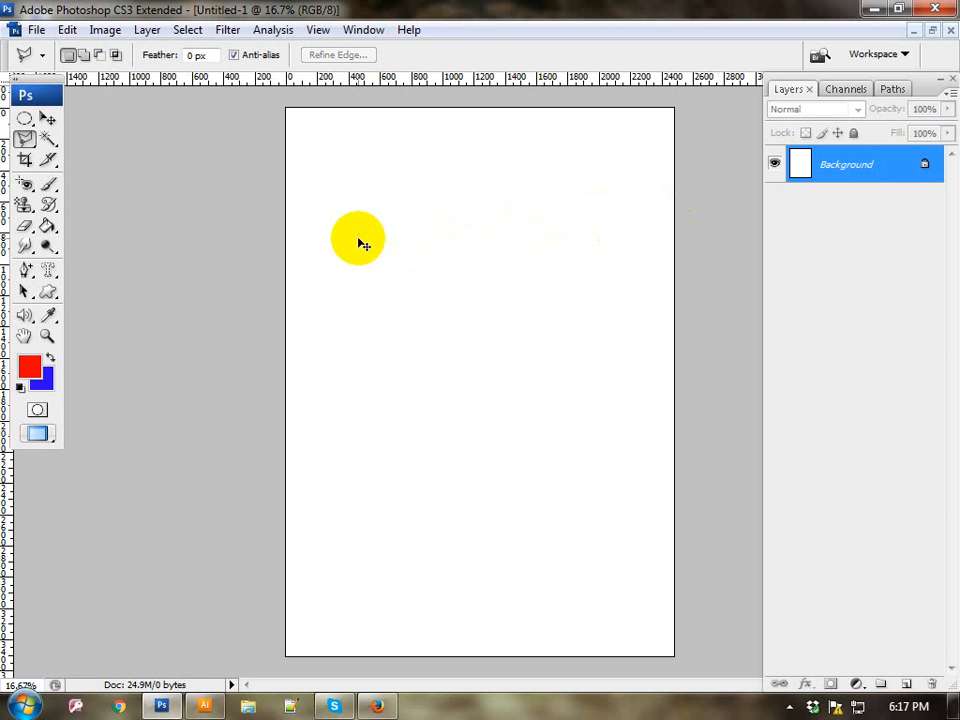
Step: Paste the copied meadow into the blank A4 document
{"action": "key", "text": "ctrl+v"}
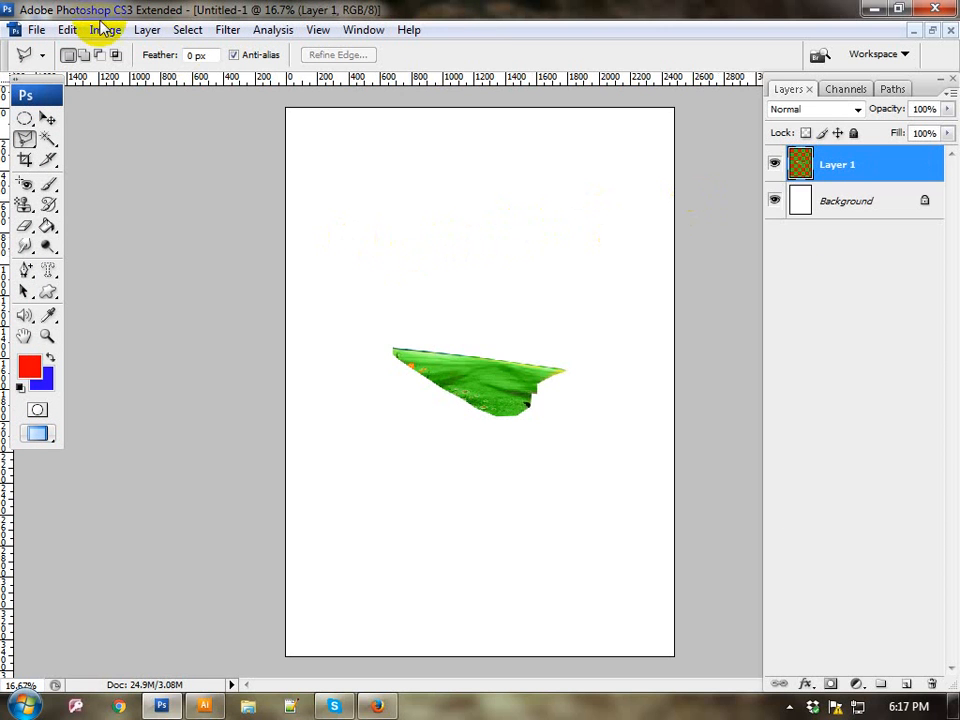
{"action": "left_click", "coordinate": [68, 31]}
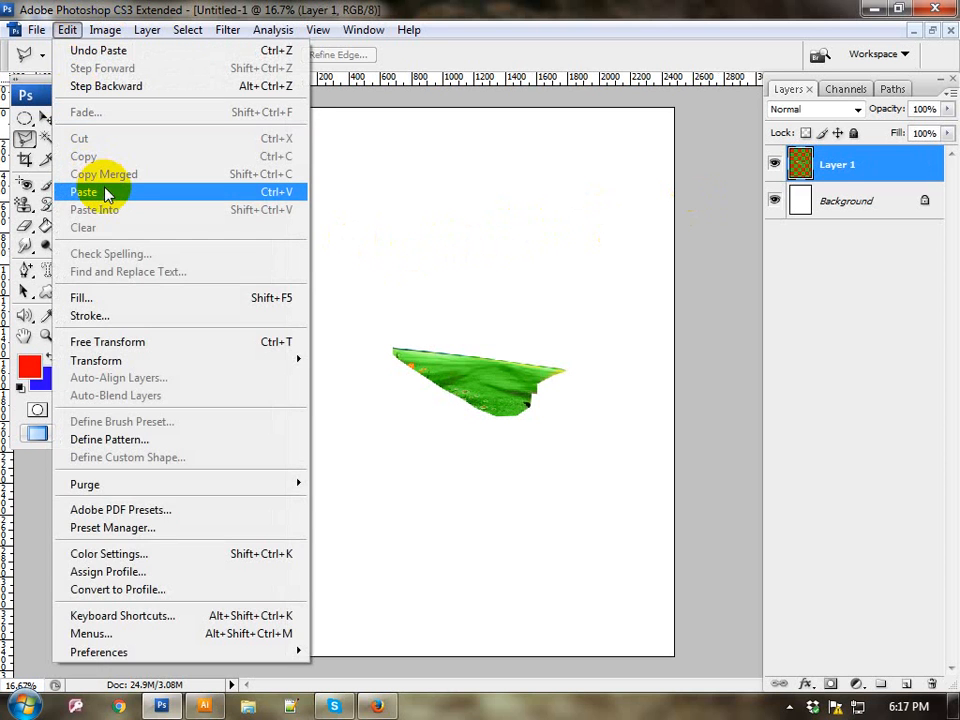
{"action": "key", "text": "Escape"}
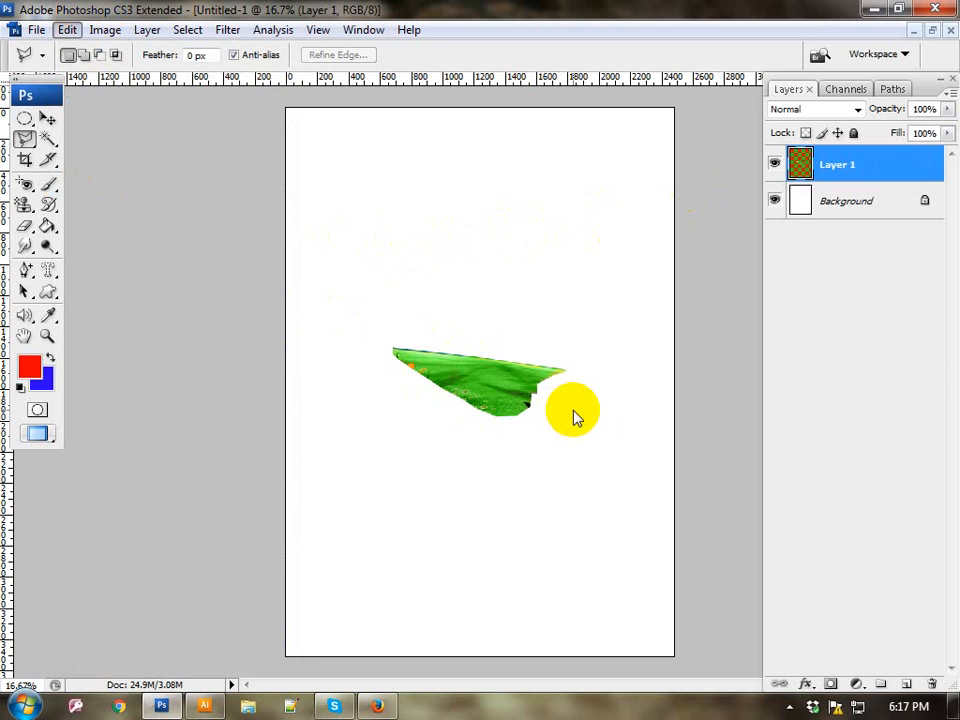
{"action": "key", "text": "Escape"}
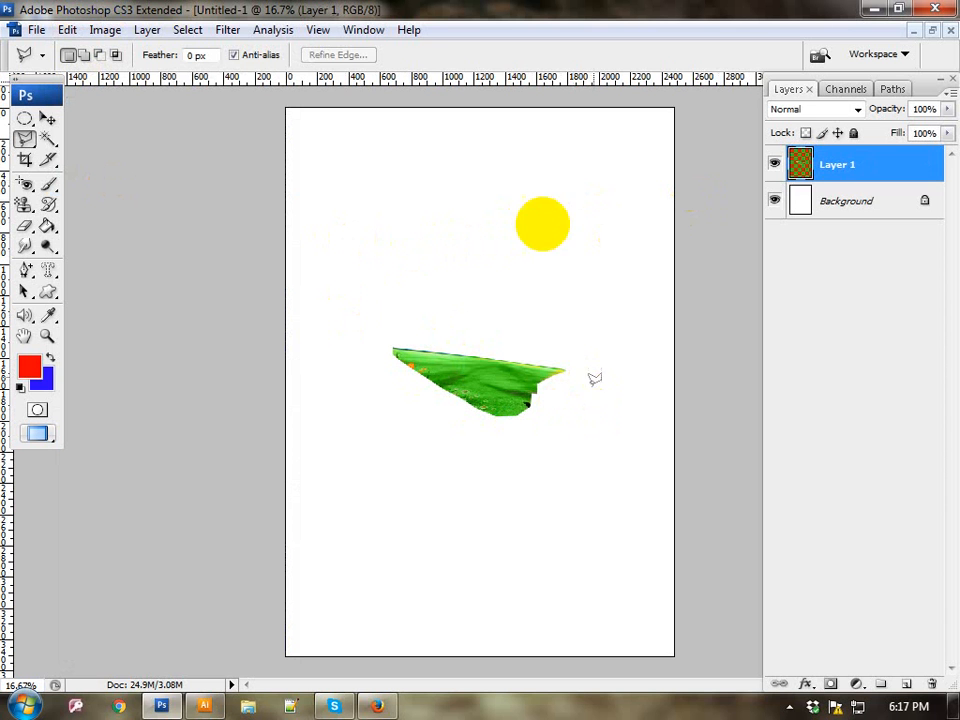
Step: Enlarge the pasted meadow with Free Transform to about 167% width and 358% height, placed around the upper middle of the page
{"action": "left_click", "coordinate": [68, 29]}
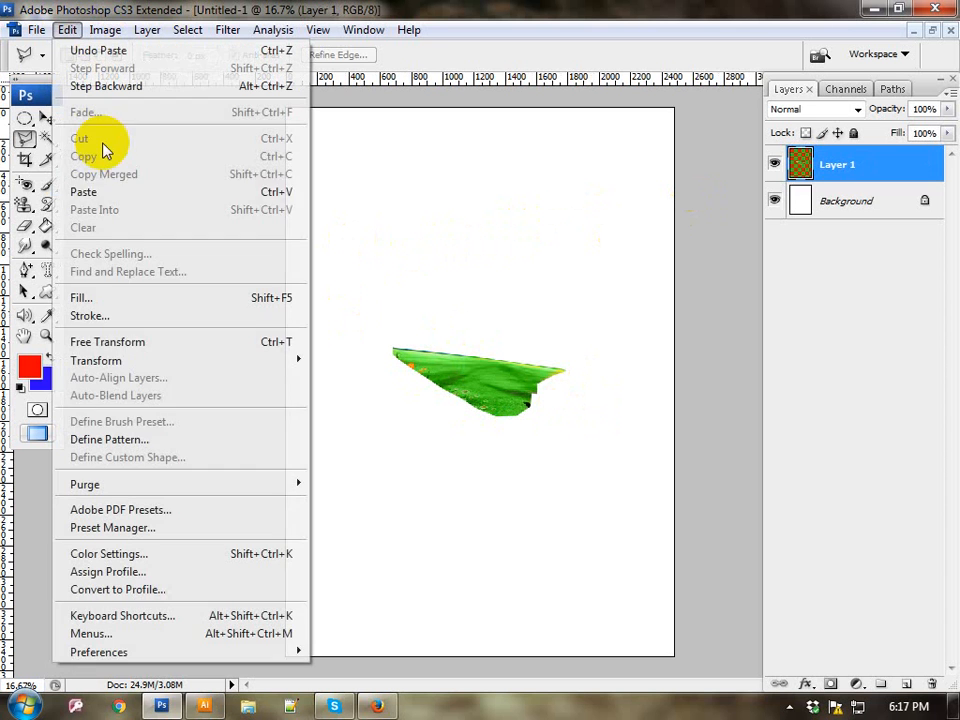
{"action": "left_click", "coordinate": [115, 342]}
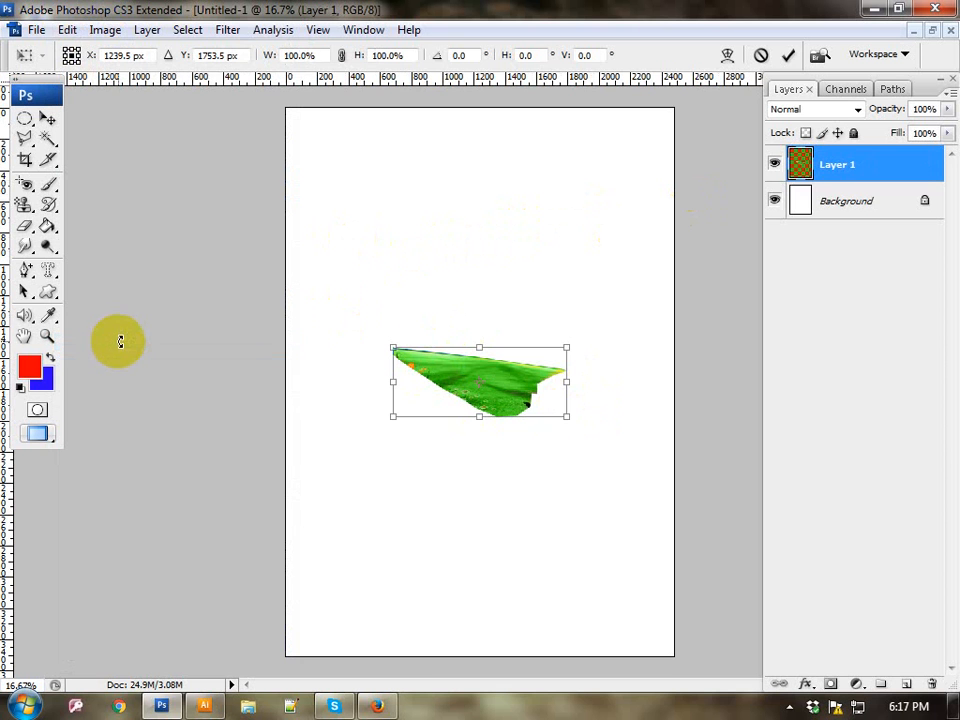
{"action": "left_click_drag", "start_coordinate": [567, 417], "coordinate": [690, 600]}
{"action": "left_click_drag", "start_coordinate": [542, 446], "coordinate": [537, 405]}
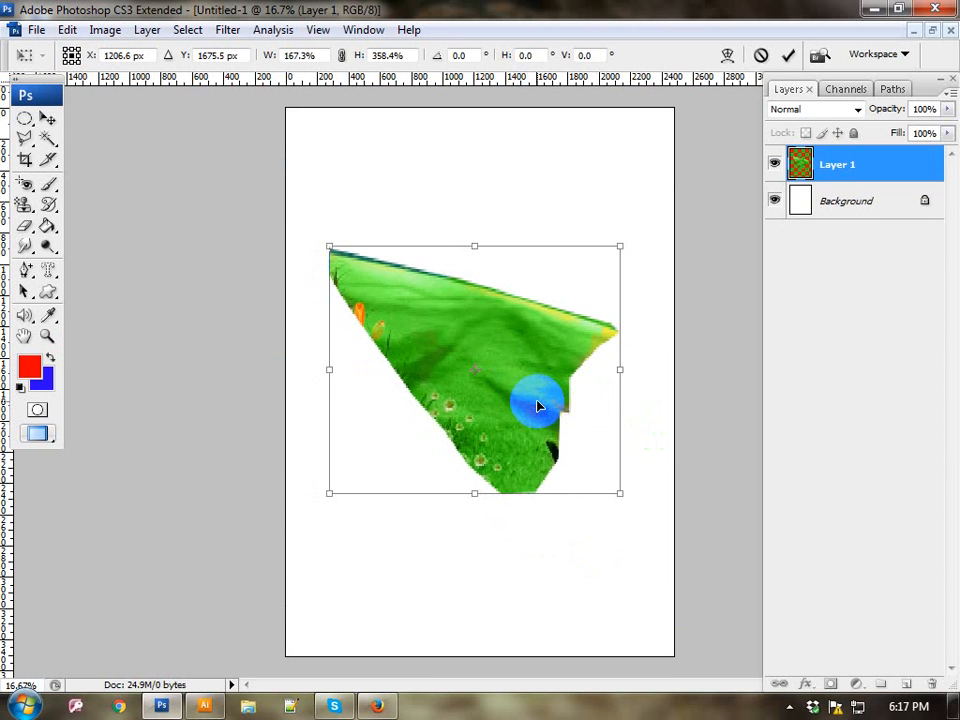
{"action": "key", "text": "Return"}
{"action": "key", "text": "l"}
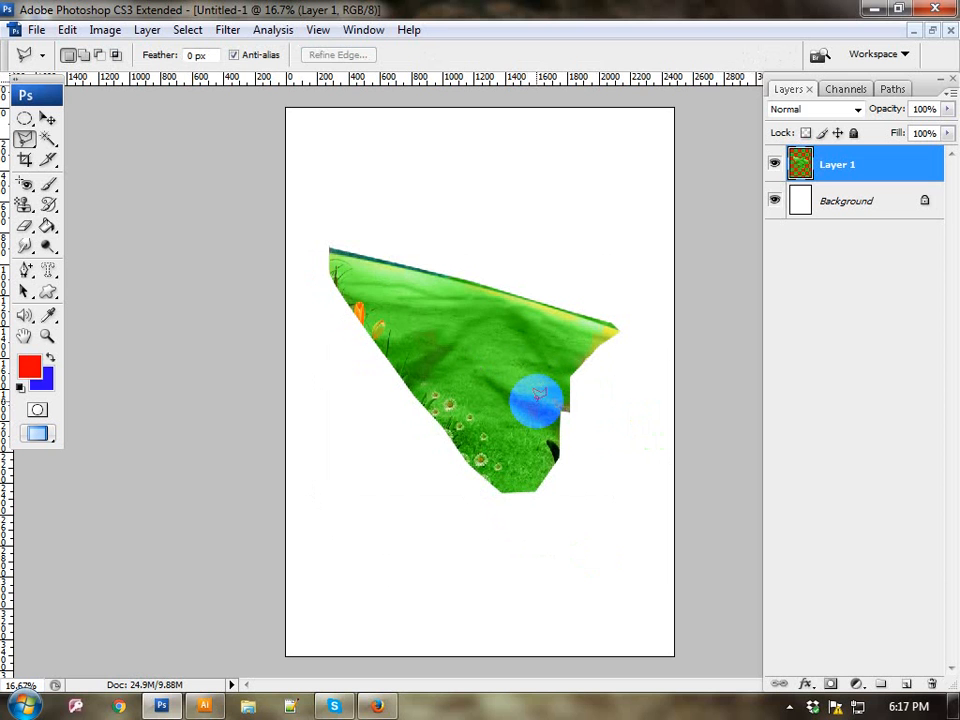
Step: Close the untitled meadow document without saving and restore the minimized nature photo.jpg
{"action": "left_click", "coordinate": [950, 30]}
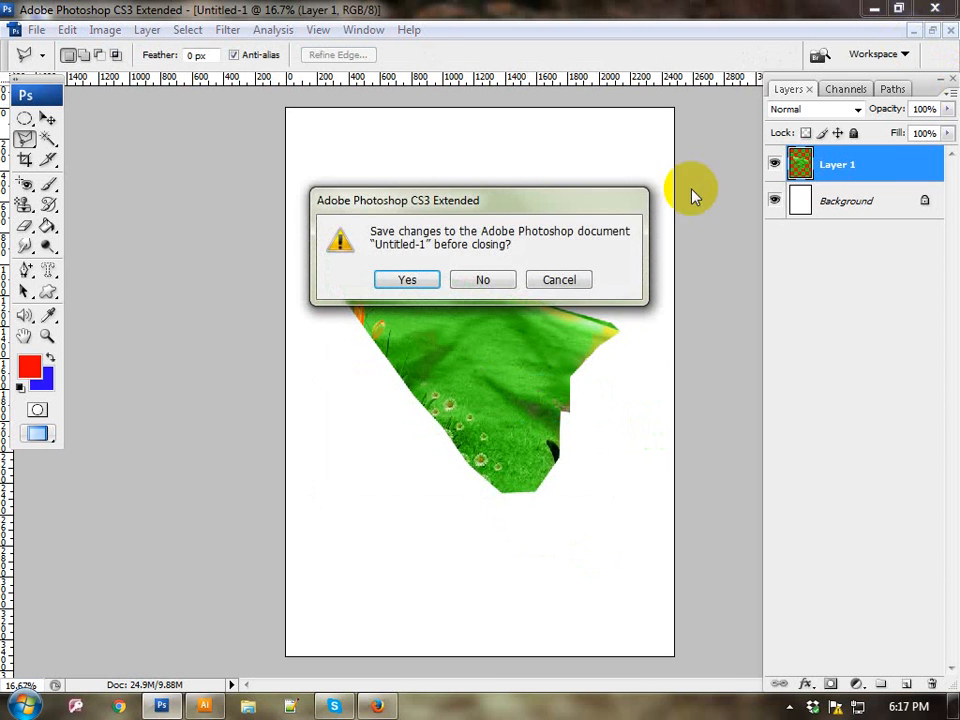
{"action": "left_click", "coordinate": [507, 281]}
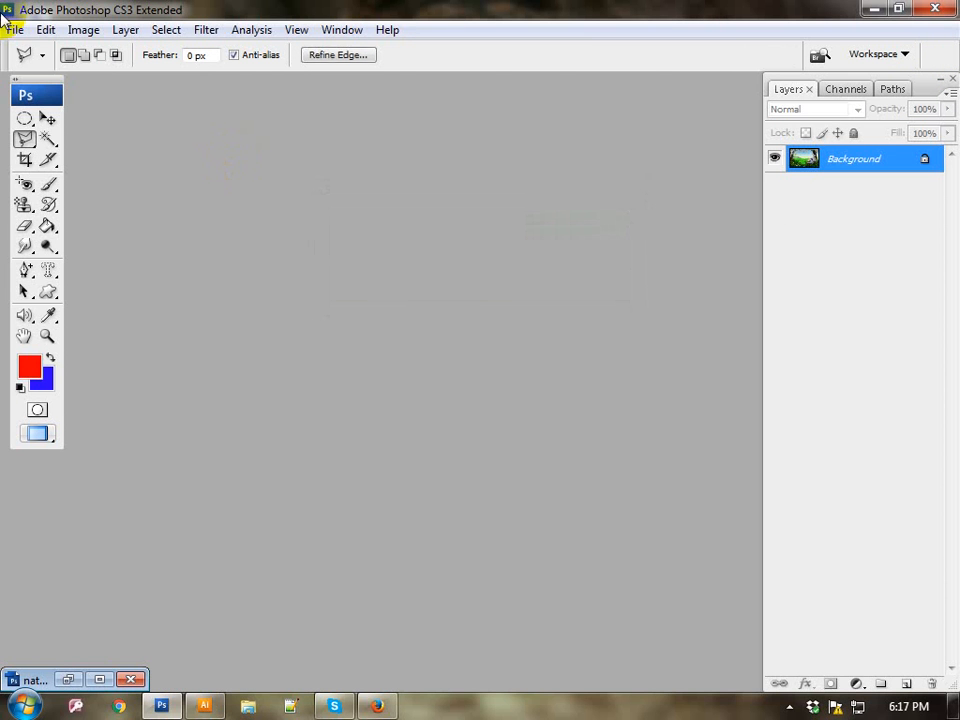
{"action": "left_click", "coordinate": [103, 680]}
Step: Clear the meadow selection and outline the two tree trunks and their blossoming branches with the Magnetic Lasso Tool
{"action": "left_click", "coordinate": [25, 140]}
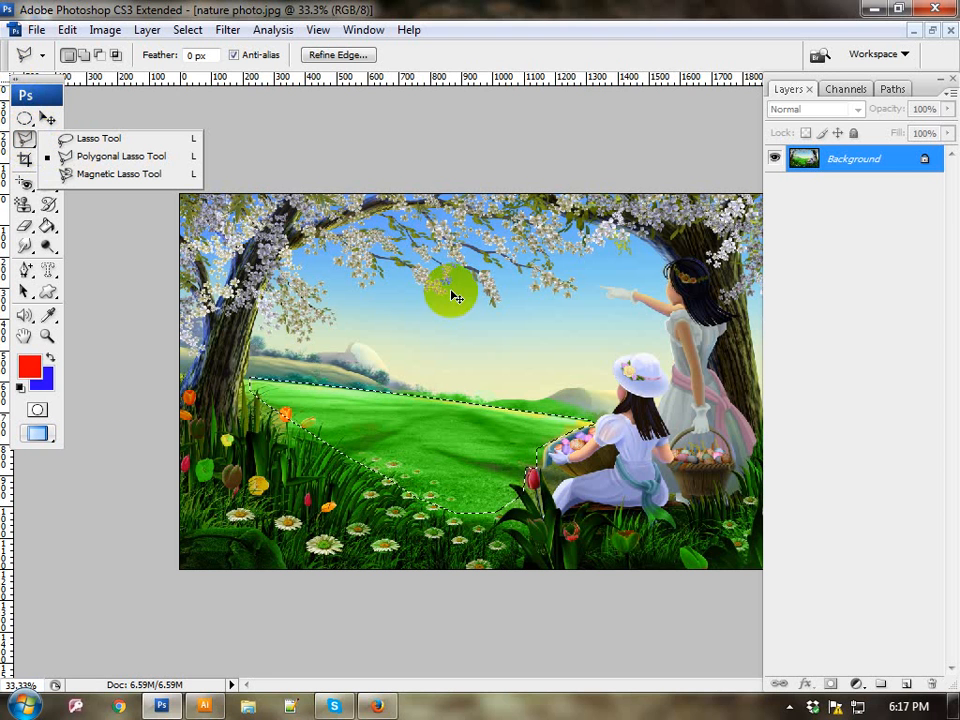
{"action": "left_click", "coordinate": [537, 388]}
{"action": "left_click", "coordinate": [23, 142]}
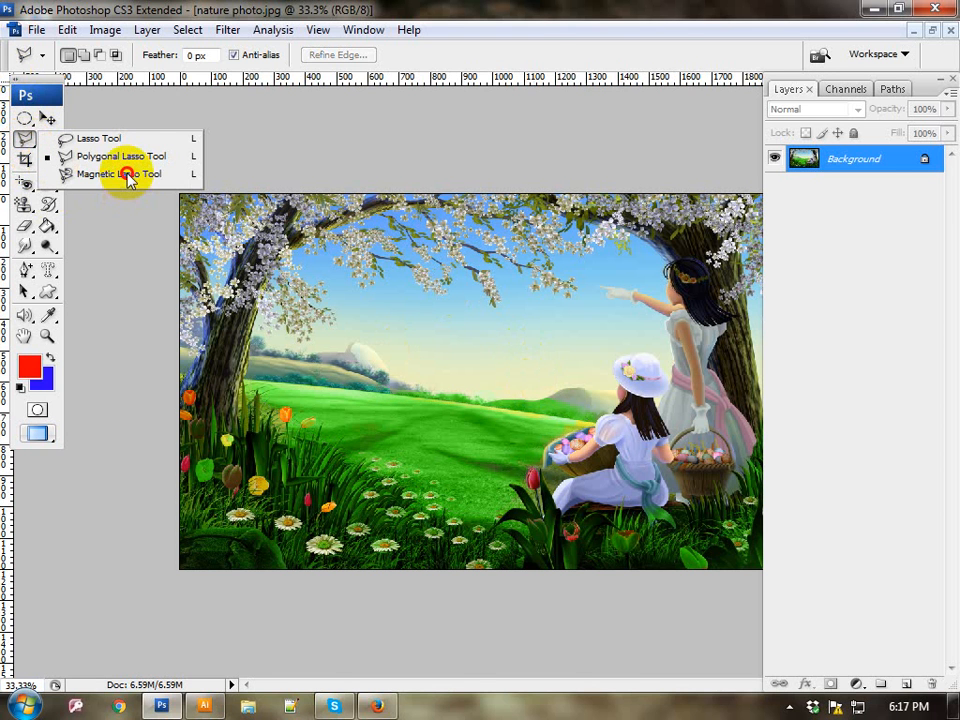
{"action": "left_click", "coordinate": [126, 175]}
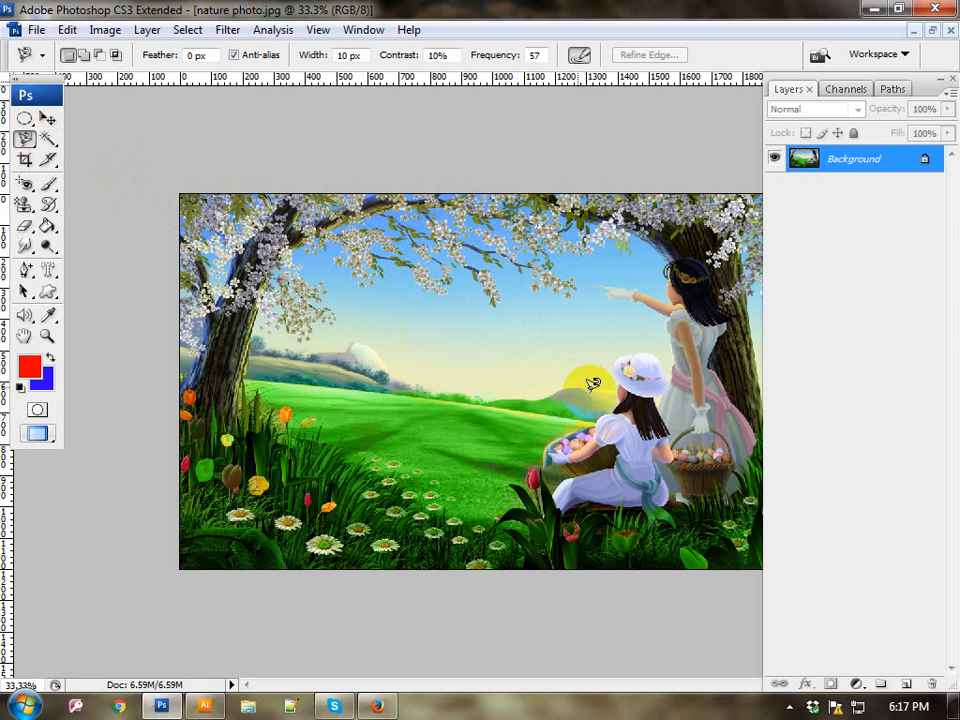
{"action": "left_click", "coordinate": [251, 390]}
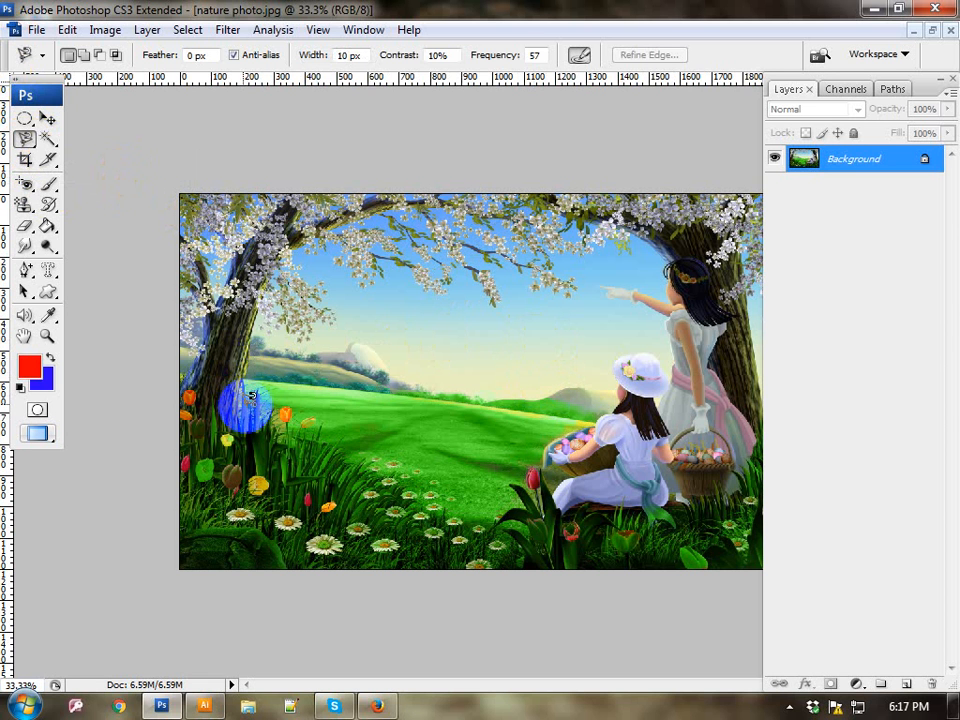
{"action": "left_click", "coordinate": [245, 405]}
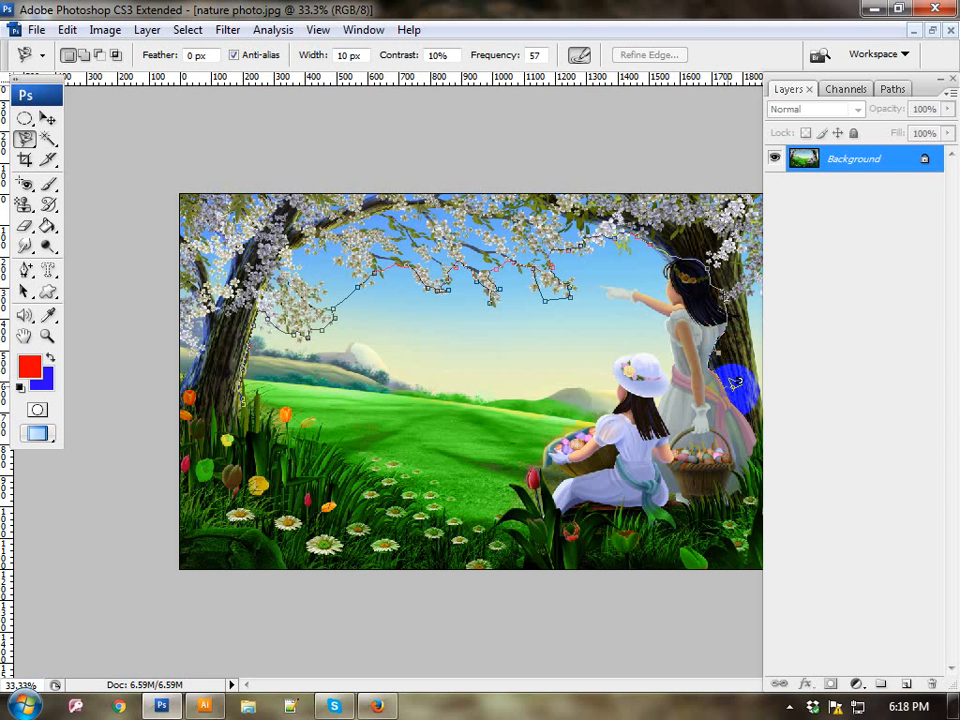
{"action": "left_click", "coordinate": [768, 410]}
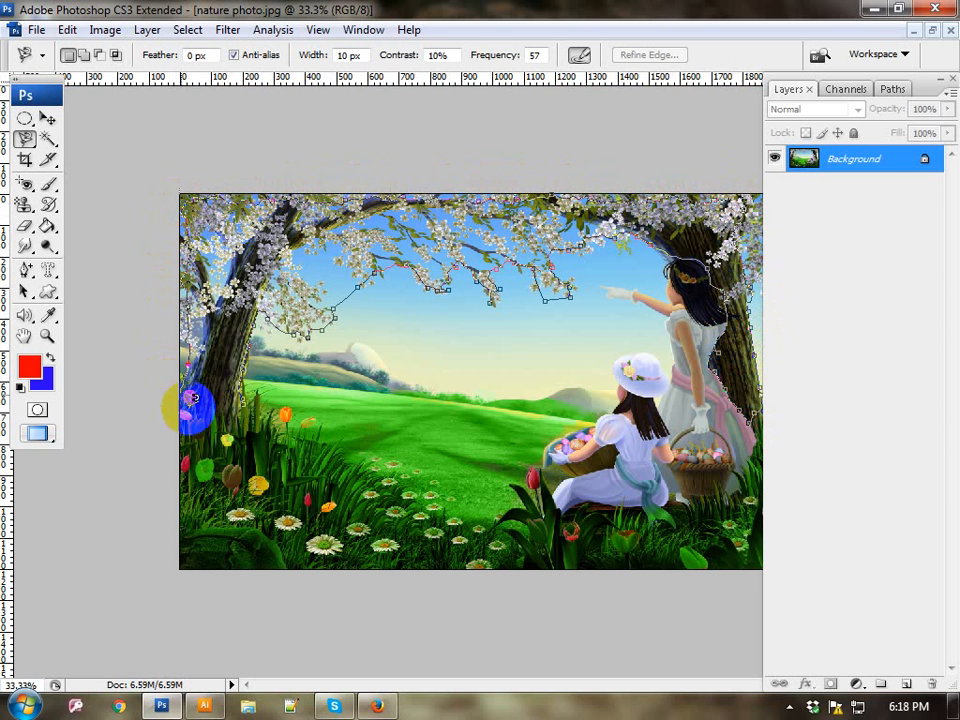
{"action": "left_click", "coordinate": [245, 403]}
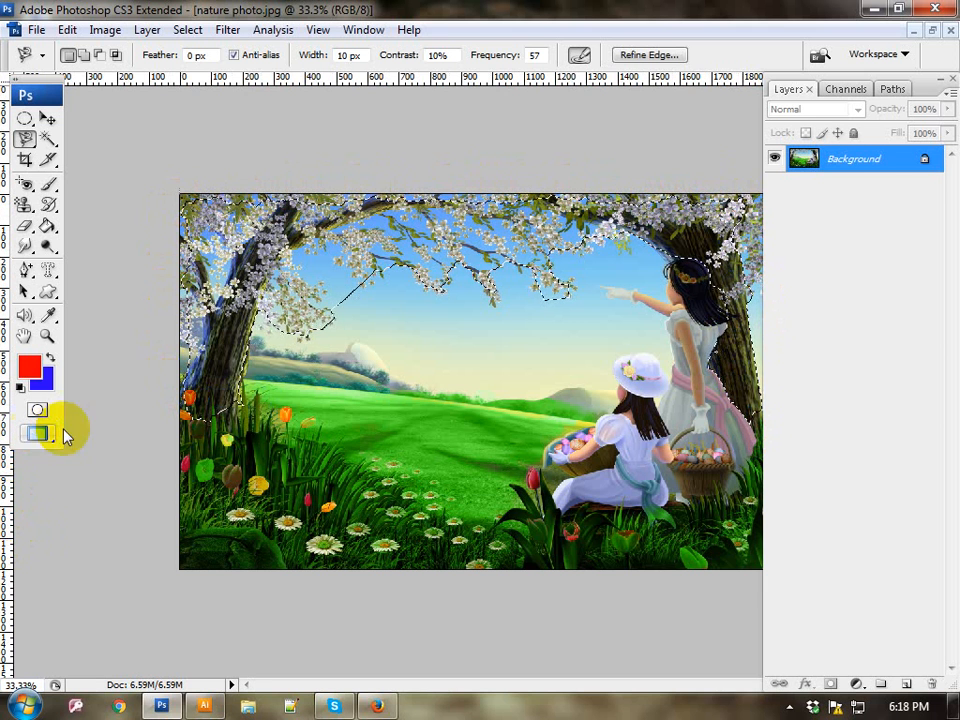
Step: With the selected trees copied, minimize the photo and create another International Paper A4 document measured in inches
{"action": "left_click", "coordinate": [913, 31]}
{"action": "left_click", "coordinate": [16, 29]}
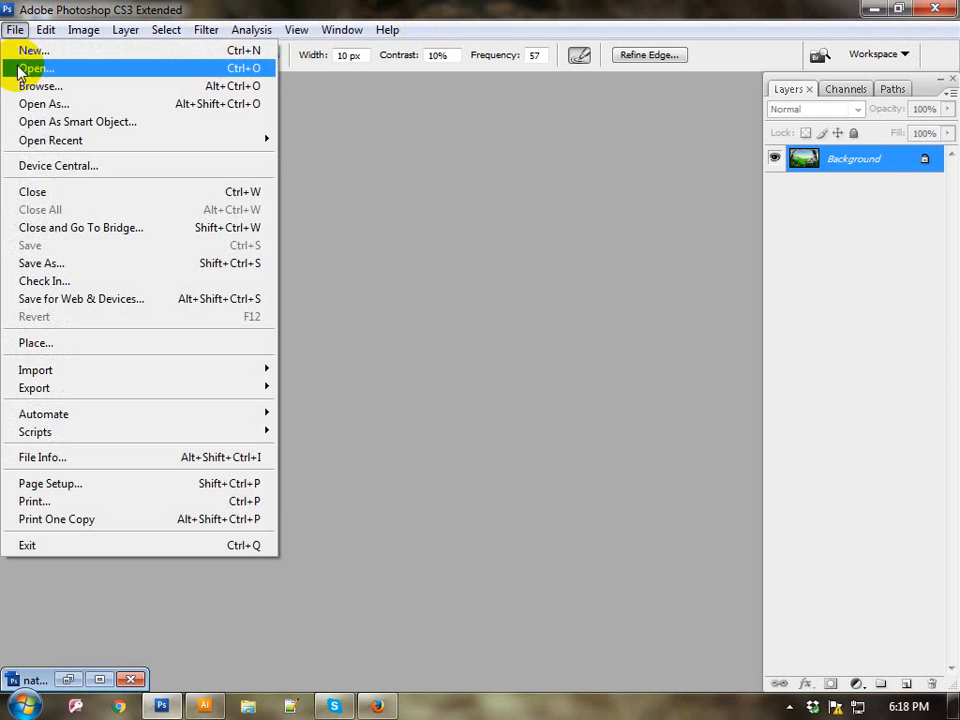
{"action": "left_click", "coordinate": [30, 52]}
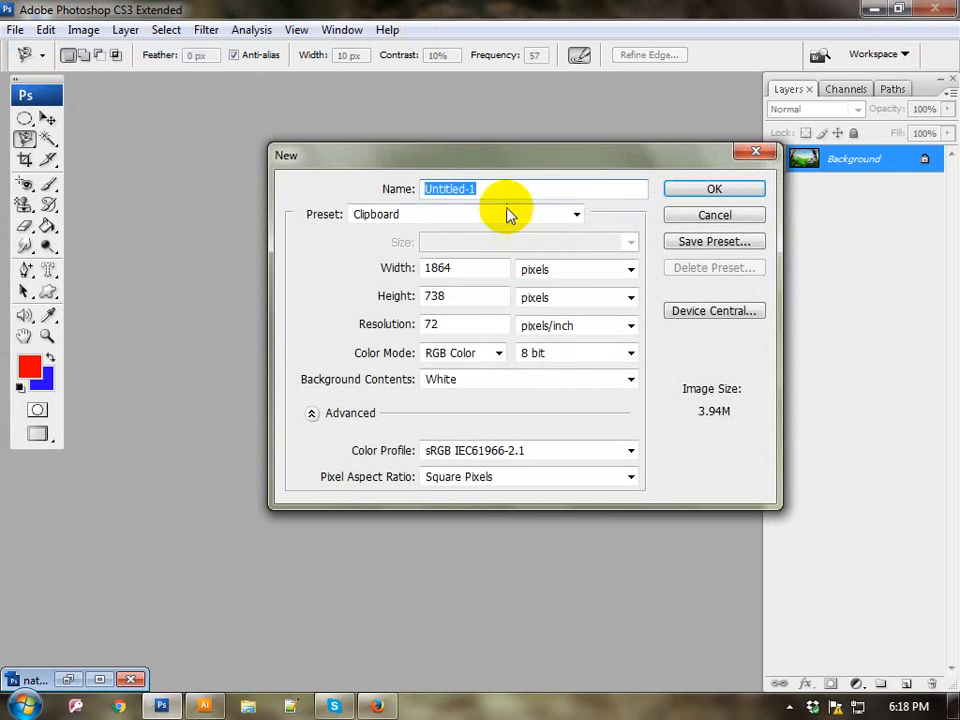
{"action": "left_click", "coordinate": [497, 212]}
{"action": "left_click", "coordinate": [430, 292]}
{"action": "left_click", "coordinate": [546, 269]}
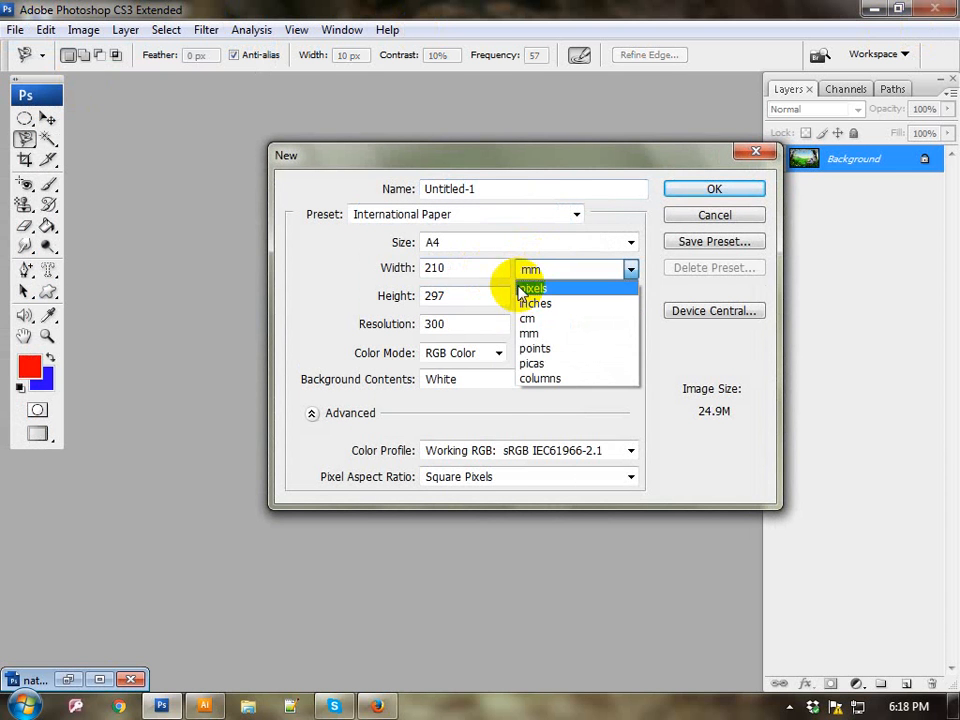
{"action": "left_click", "coordinate": [522, 289]}
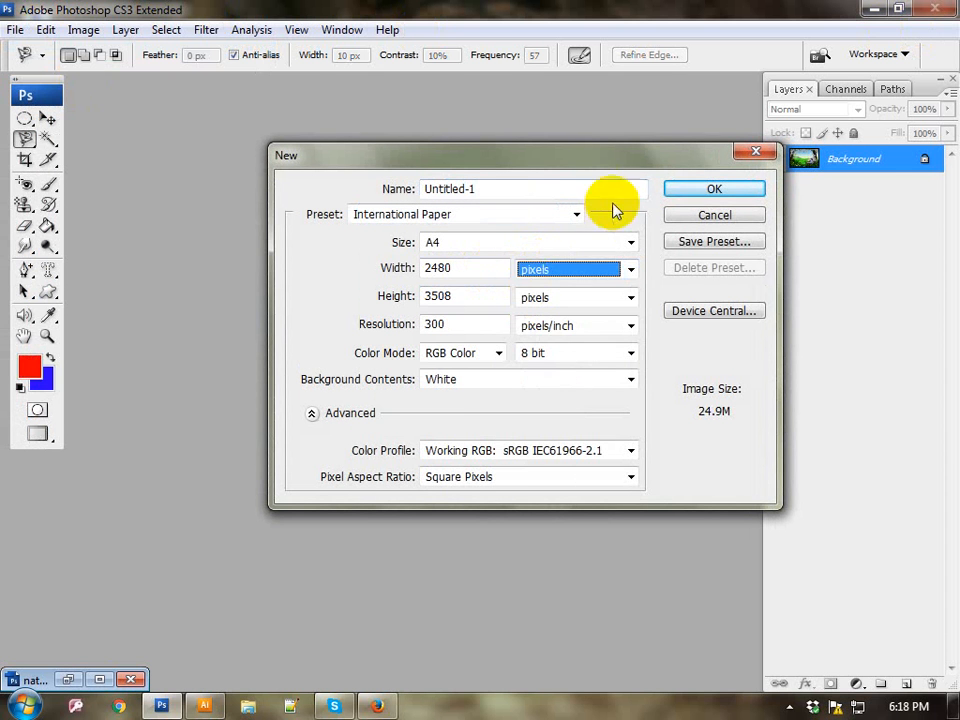
{"action": "left_click", "coordinate": [542, 272]}
{"action": "left_click", "coordinate": [533, 305]}
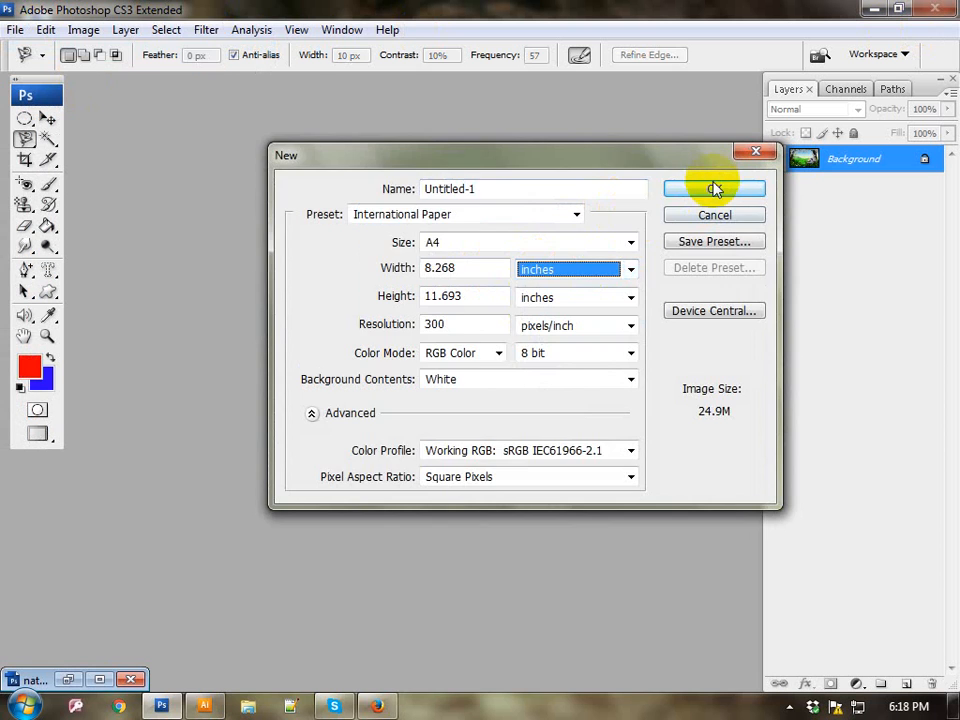
{"action": "left_click", "coordinate": [714, 189]}
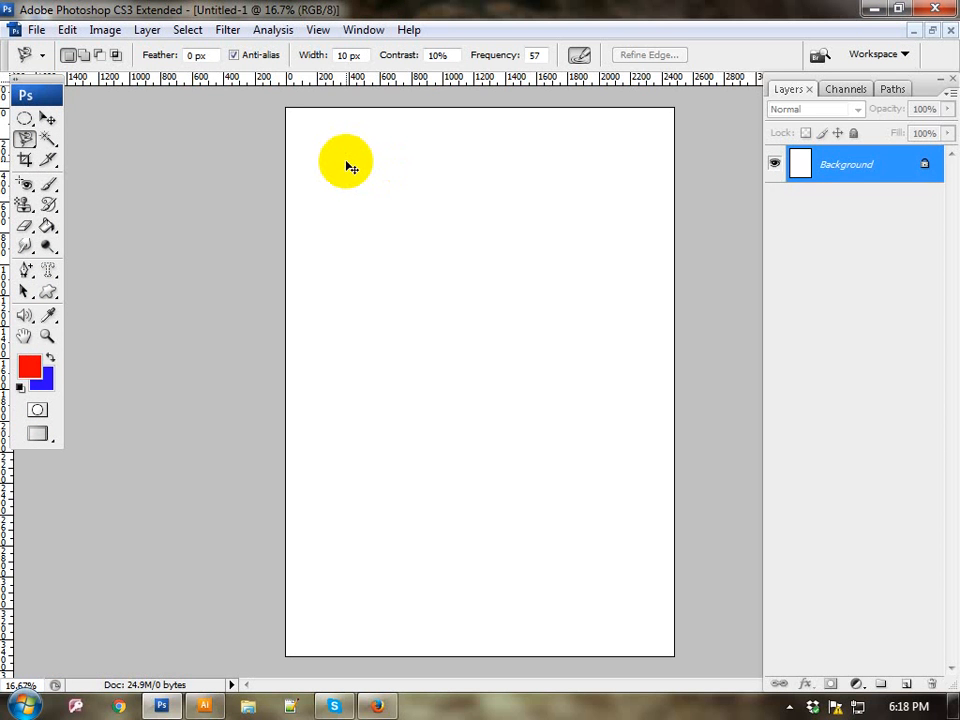
Step: Paste the tree cutout and stretch it with Free Transform to about 111% width and 330% height
{"action": "key", "text": "ctrl+v"}
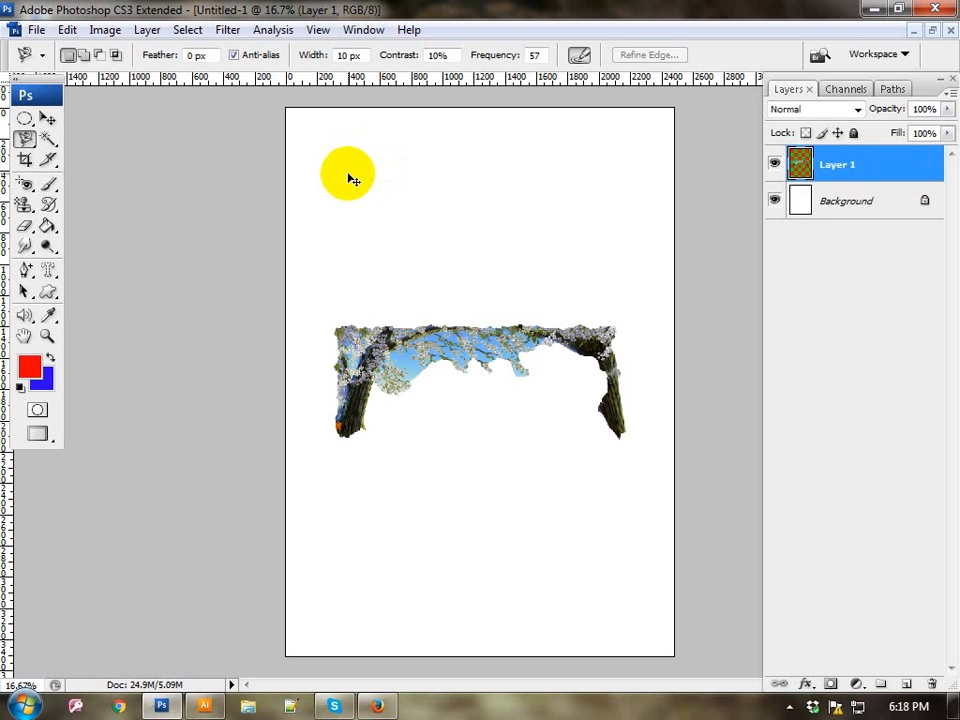
{"action": "key", "text": "ctrl+t"}
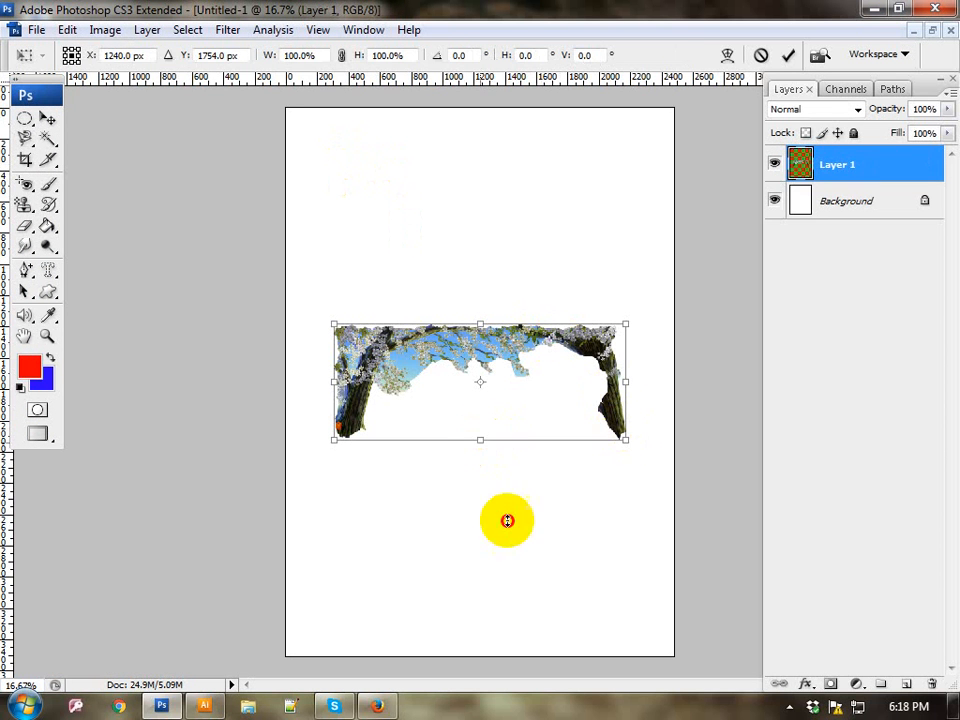
{"action": "left_click_drag", "start_coordinate": [480, 440], "coordinate": [480, 604]}
{"action": "left_click_drag", "start_coordinate": [481, 325], "coordinate": [490, 224]}
{"action": "left_click_drag", "start_coordinate": [330, 416], "coordinate": [301, 418]}
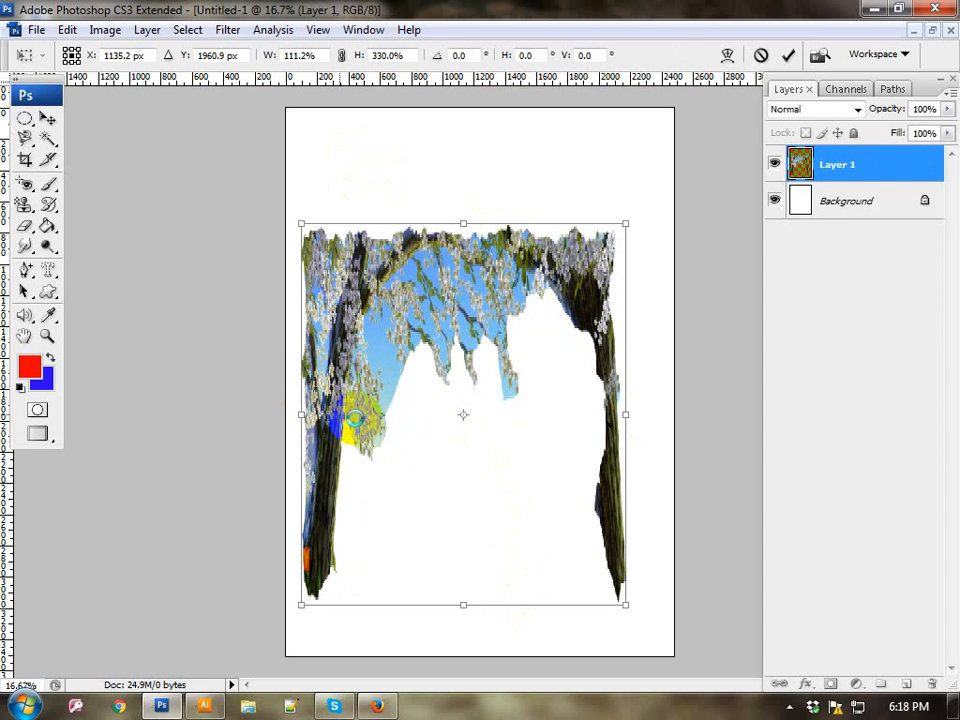
{"action": "key", "text": "Return"}
{"action": "key", "text": "l"}
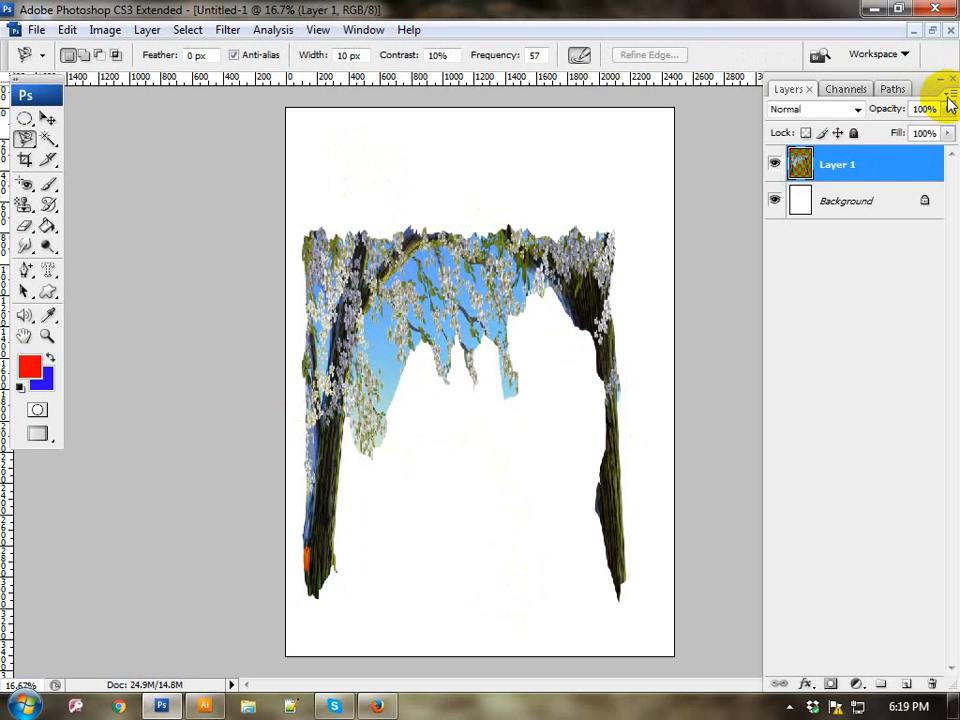
Step: Close the untitled tree cutout document without saving, restore the minimized nature photo.jpg and clear its selection
{"action": "left_click", "coordinate": [948, 31]}
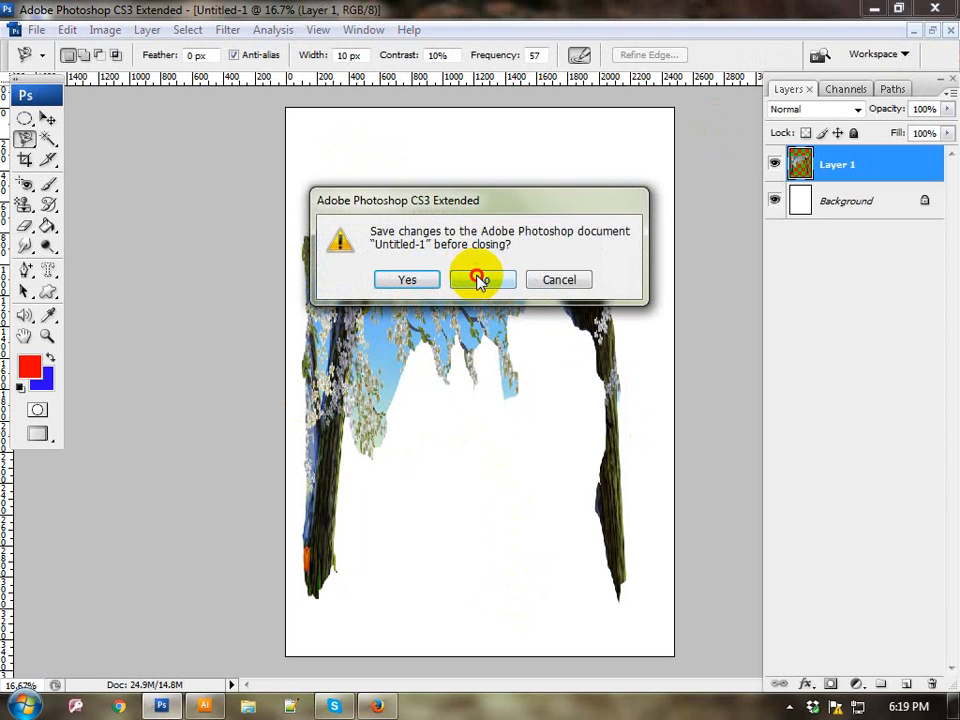
{"action": "left_click", "coordinate": [479, 280]}
{"action": "left_click", "coordinate": [96, 679]}
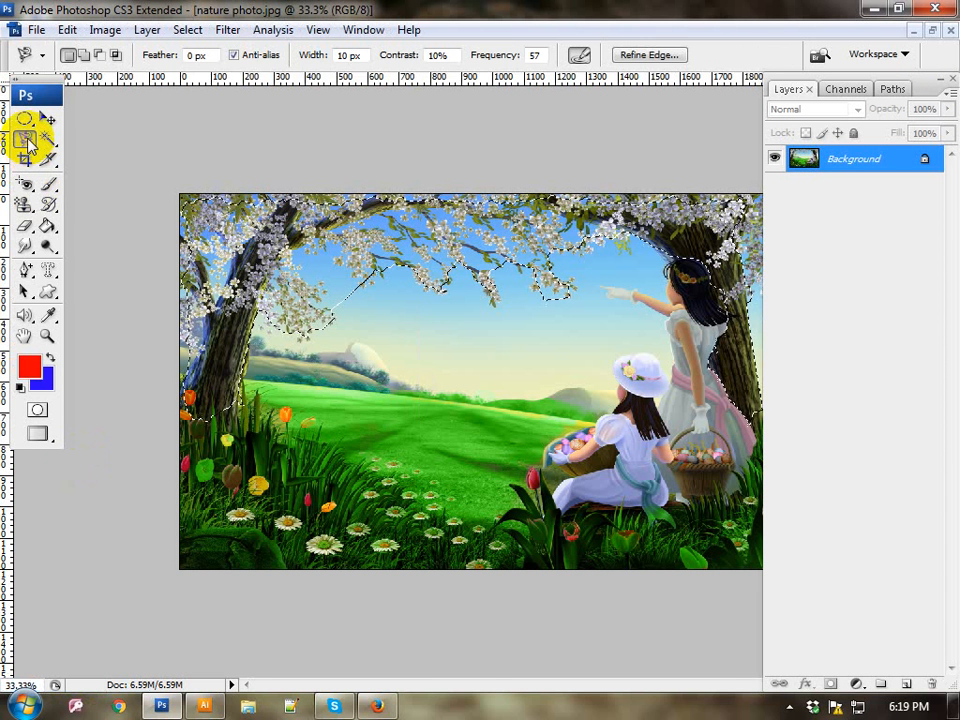
{"action": "key", "text": "ctrl+d"}
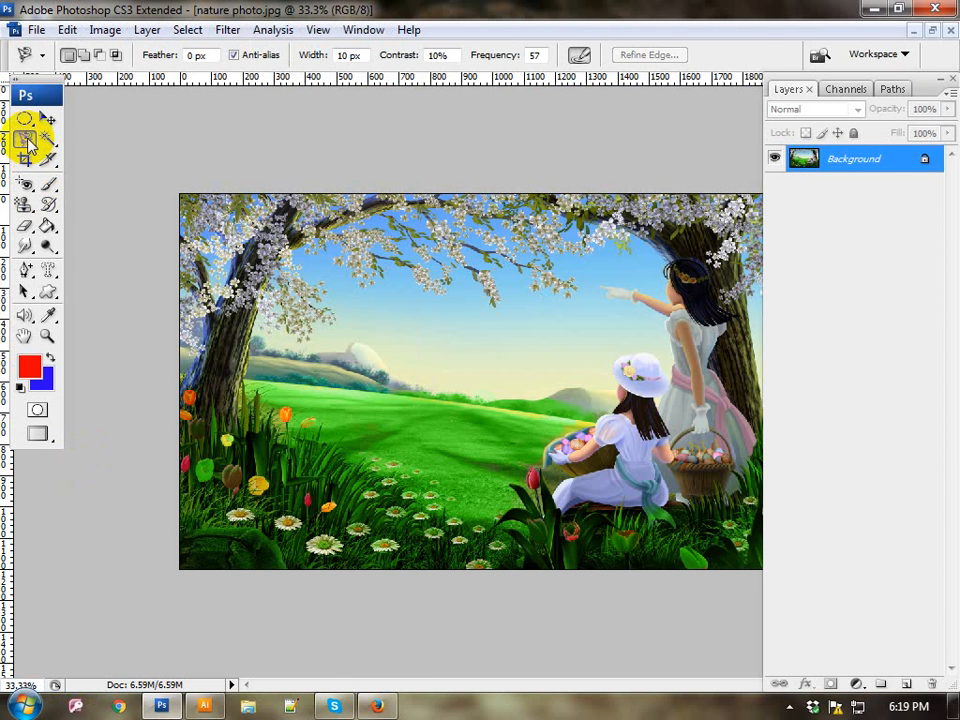
{"action": "left_click", "coordinate": [26, 140]}
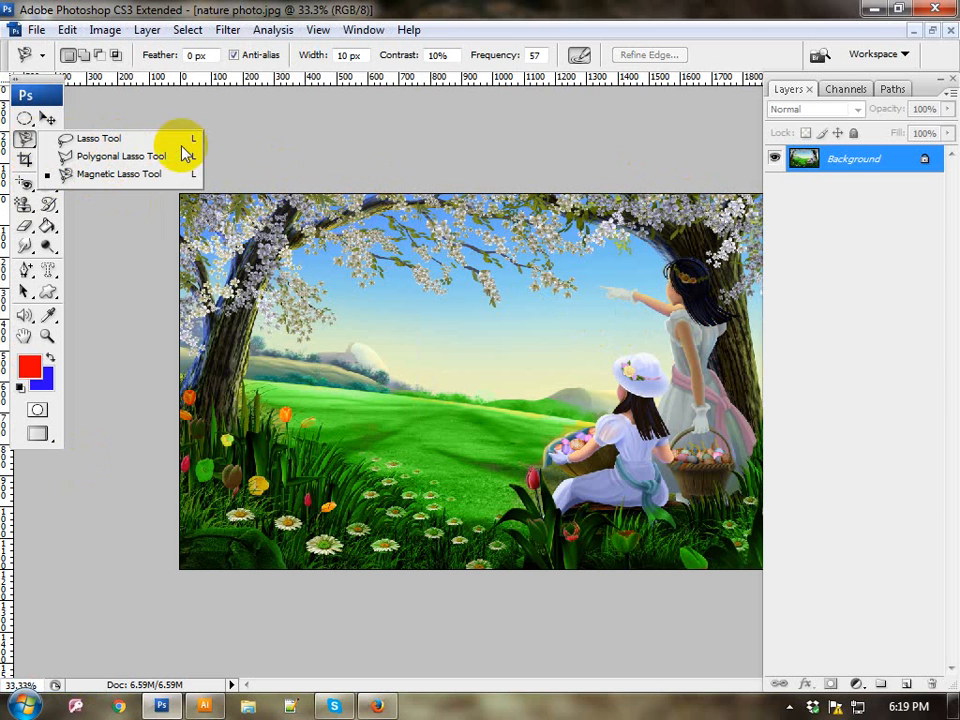
{"action": "left_click", "coordinate": [27, 143]}
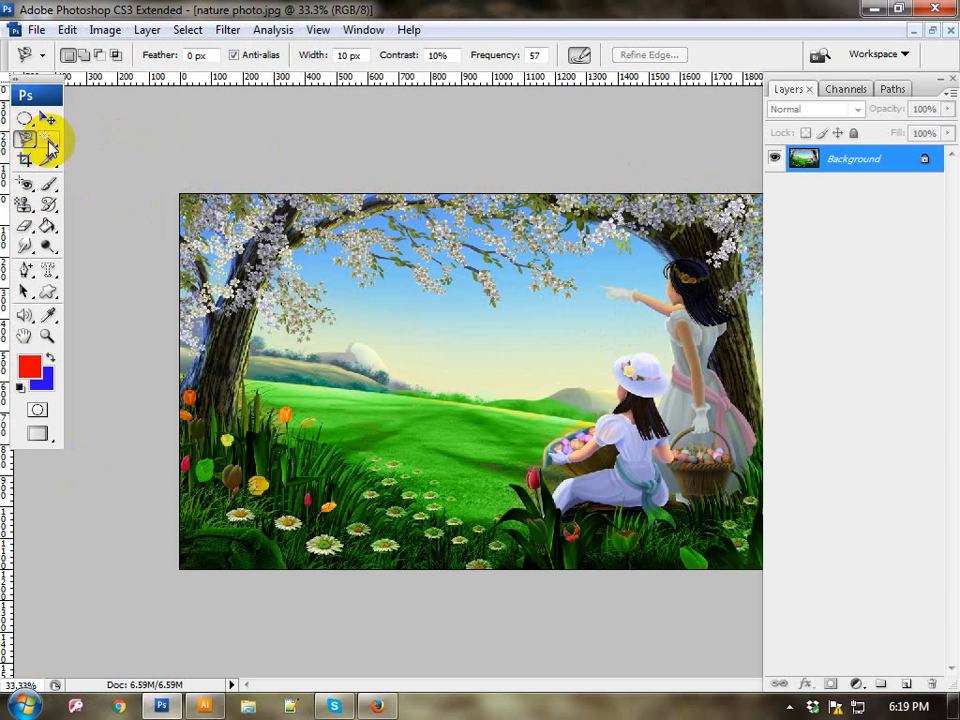
Step: Select the green meadow, the sky and the grass and flowers beside the left tree with the Quick Selection Tool
{"action": "left_click_drag", "start_coordinate": [48, 143], "coordinate": [190, 155]}
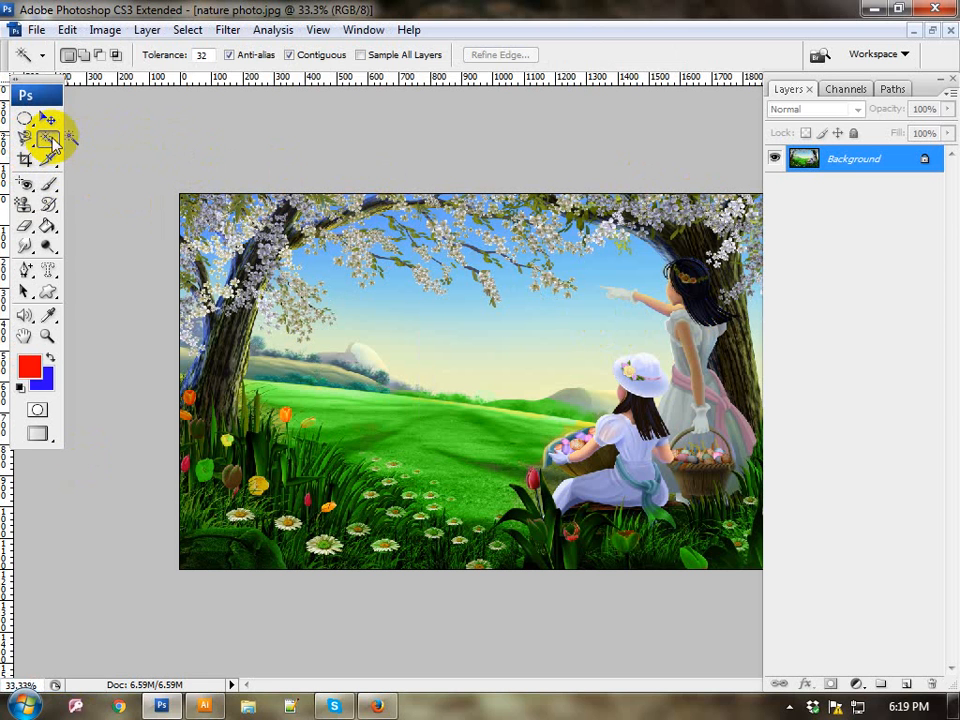
{"action": "mouse_move", "coordinate": [52, 143]}
{"action": "left_mouse_down"}
{"action": "mouse_move", "coordinate": [221, 150]}
{"action": "mouse_move", "coordinate": [175, 148]}
{"action": "left_mouse_up"}
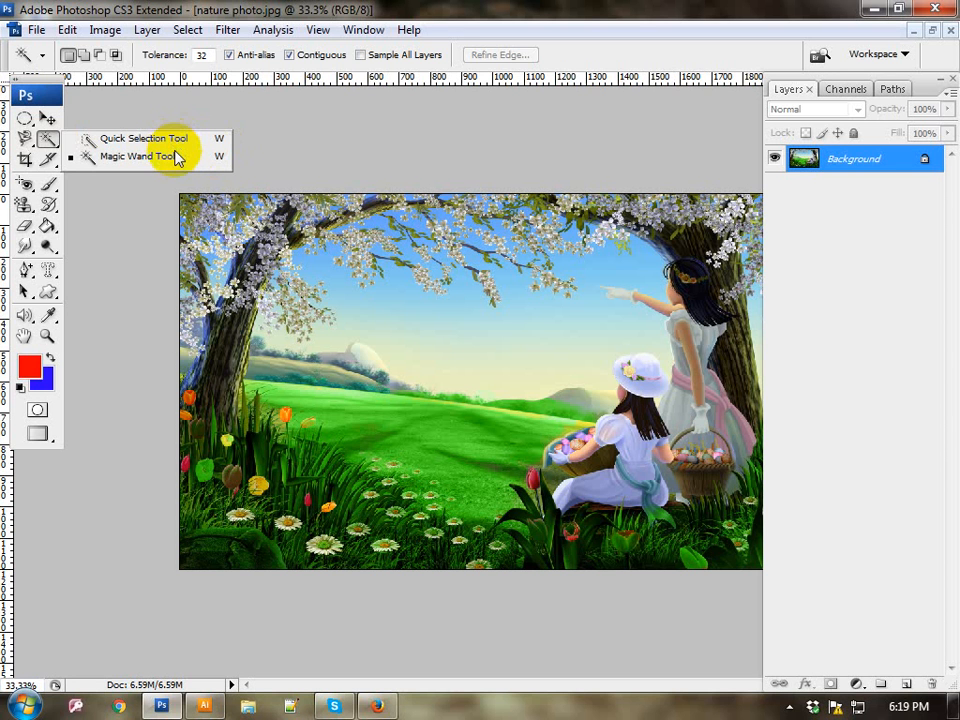
{"action": "left_click_drag", "start_coordinate": [177, 141], "coordinate": [175, 136]}
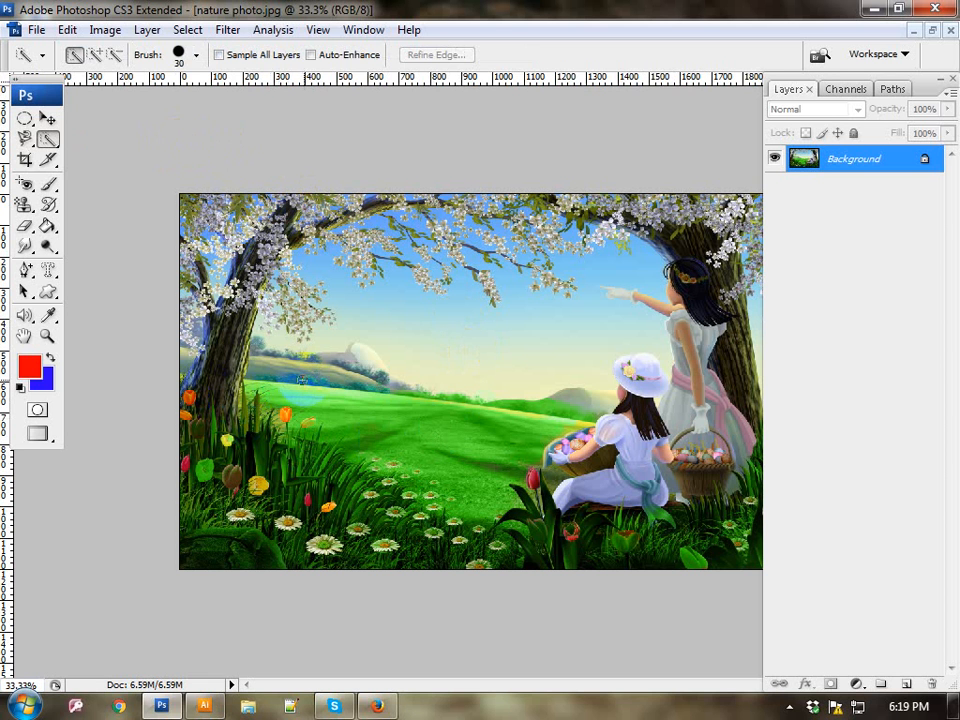
{"action": "left_click", "coordinate": [268, 384]}
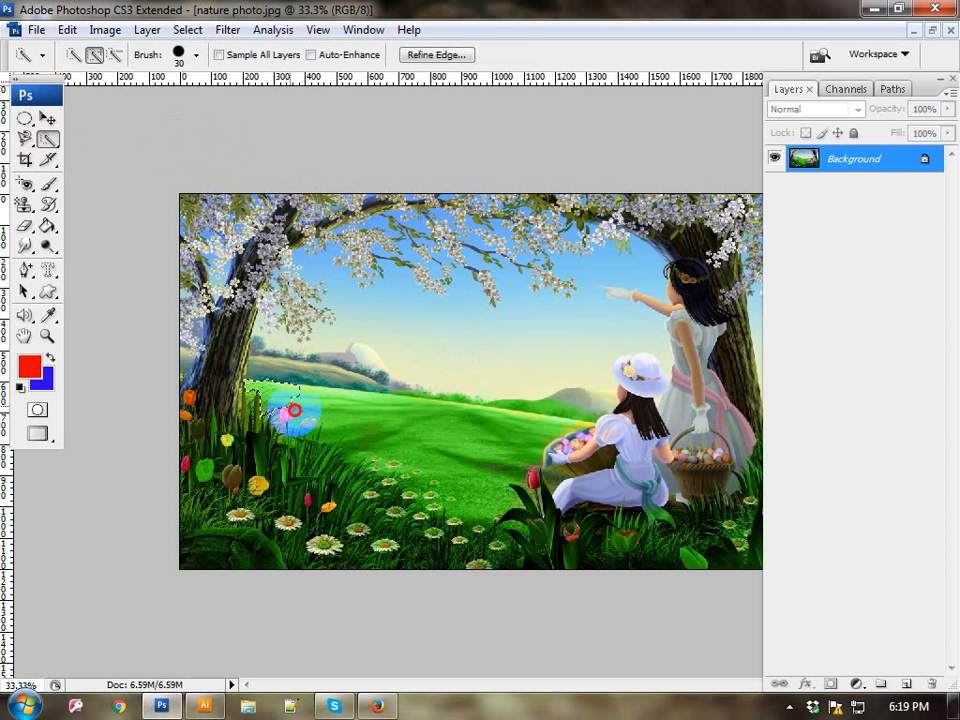
{"action": "mouse_move", "coordinate": [295, 410]}
{"action": "left_mouse_down"}
{"action": "mouse_move", "coordinate": [440, 481]}
{"action": "mouse_move", "coordinate": [478, 462]}
{"action": "left_mouse_up"}
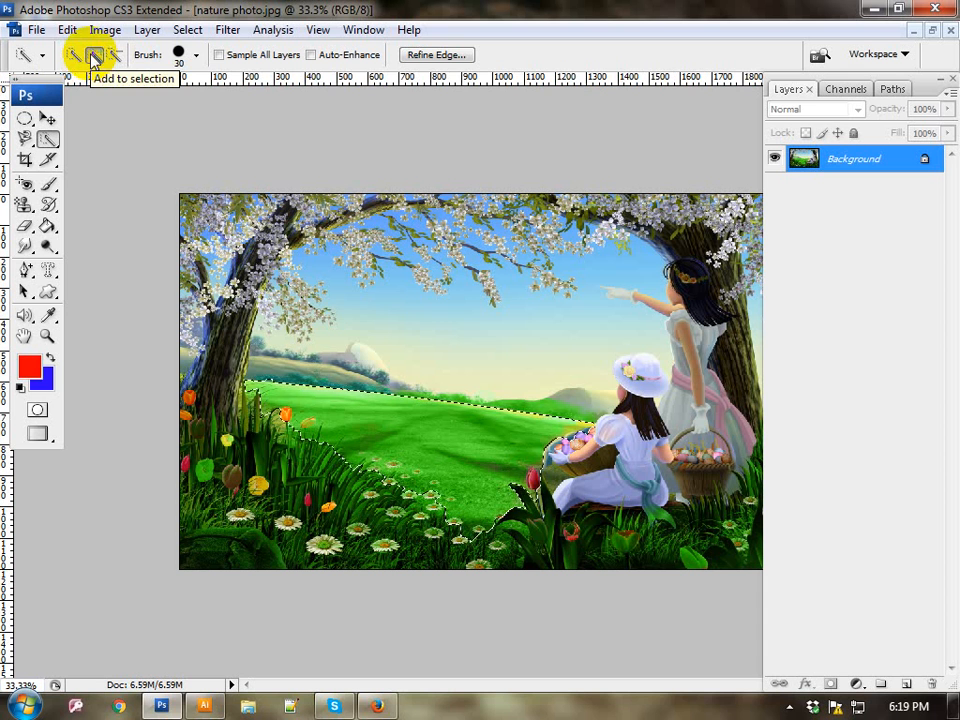
{"action": "left_click_drag", "start_coordinate": [564, 447], "coordinate": [551, 484]}
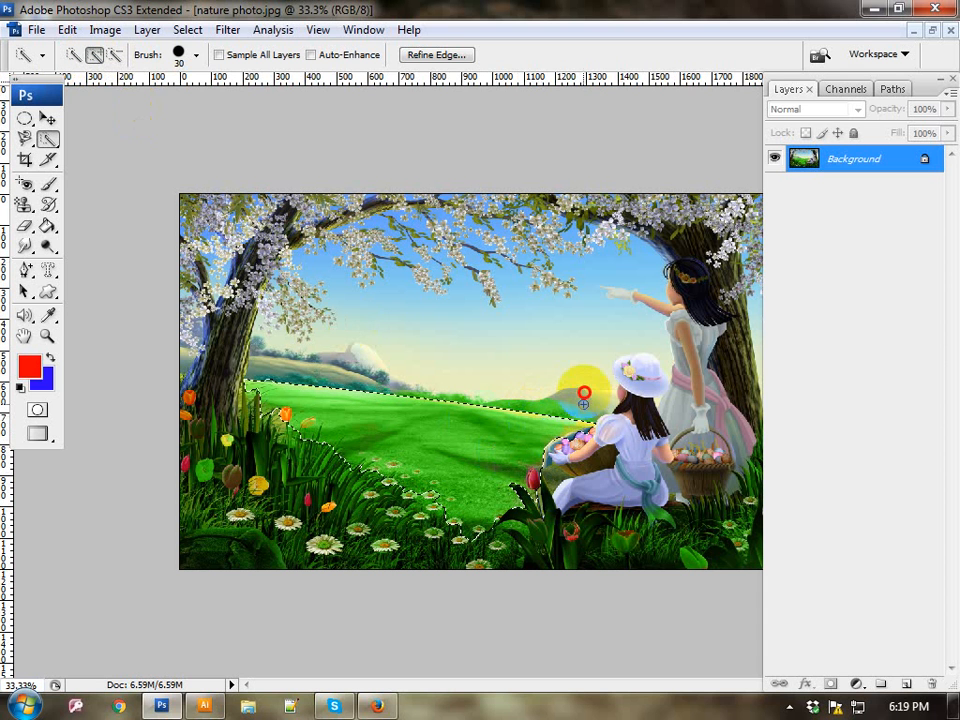
{"action": "mouse_move", "coordinate": [584, 396]}
{"action": "left_mouse_down"}
{"action": "mouse_move", "coordinate": [563, 334]}
{"action": "mouse_move", "coordinate": [497, 285]}
{"action": "left_mouse_up"}
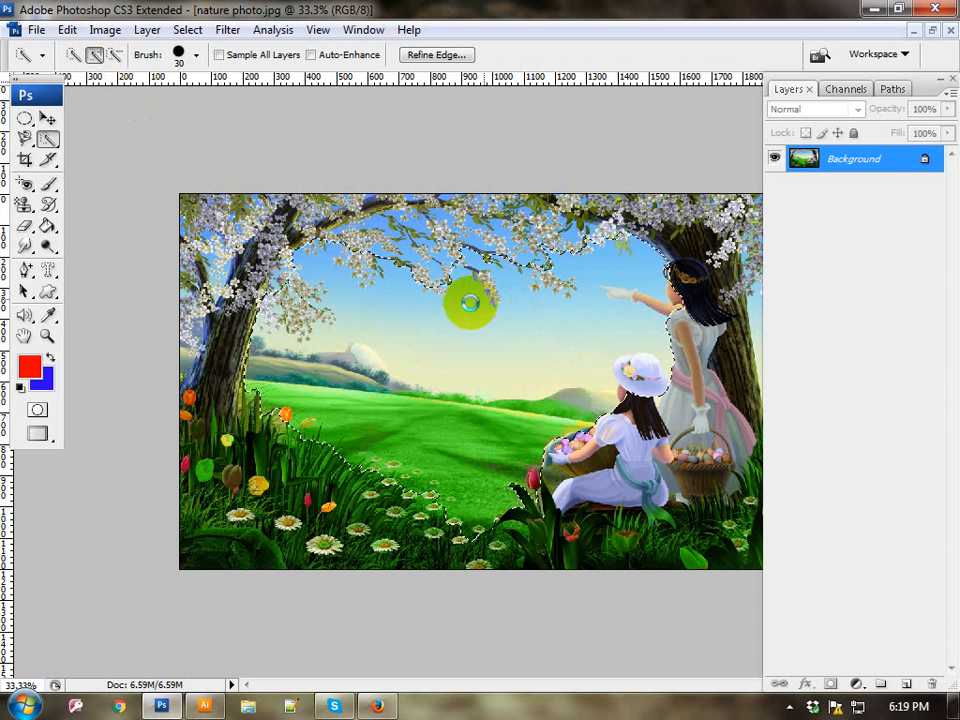
{"action": "mouse_move", "coordinate": [447, 500]}
{"action": "left_mouse_down"}
{"action": "mouse_move", "coordinate": [326, 423]}
{"action": "mouse_move", "coordinate": [227, 461]}
{"action": "mouse_move", "coordinate": [228, 483]}
{"action": "mouse_move", "coordinate": [240, 480]}
{"action": "mouse_move", "coordinate": [229, 392]}
{"action": "mouse_move", "coordinate": [257, 407]}
{"action": "mouse_move", "coordinate": [236, 449]}
{"action": "mouse_move", "coordinate": [270, 504]}
{"action": "mouse_move", "coordinate": [354, 504]}
{"action": "mouse_move", "coordinate": [349, 489]}
{"action": "mouse_move", "coordinate": [214, 396]}
{"action": "mouse_move", "coordinate": [396, 467]}
{"action": "left_mouse_up"}
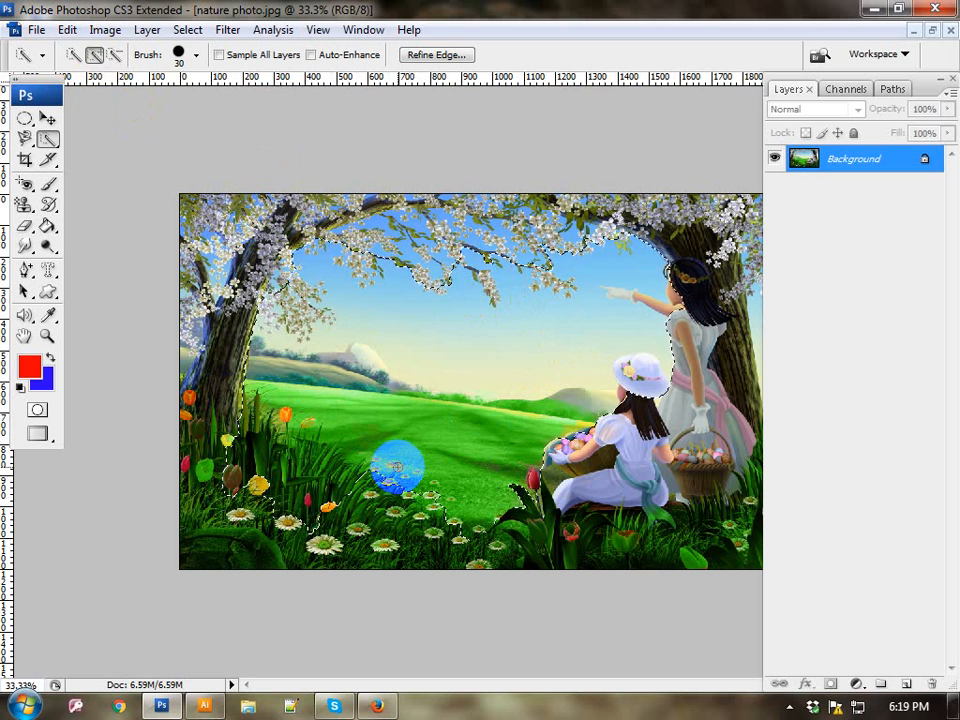
Step: Subtract the tall grass and flowers below the left tree from the selection with the Quick Selection Tool
{"action": "left_click", "coordinate": [116, 55]}
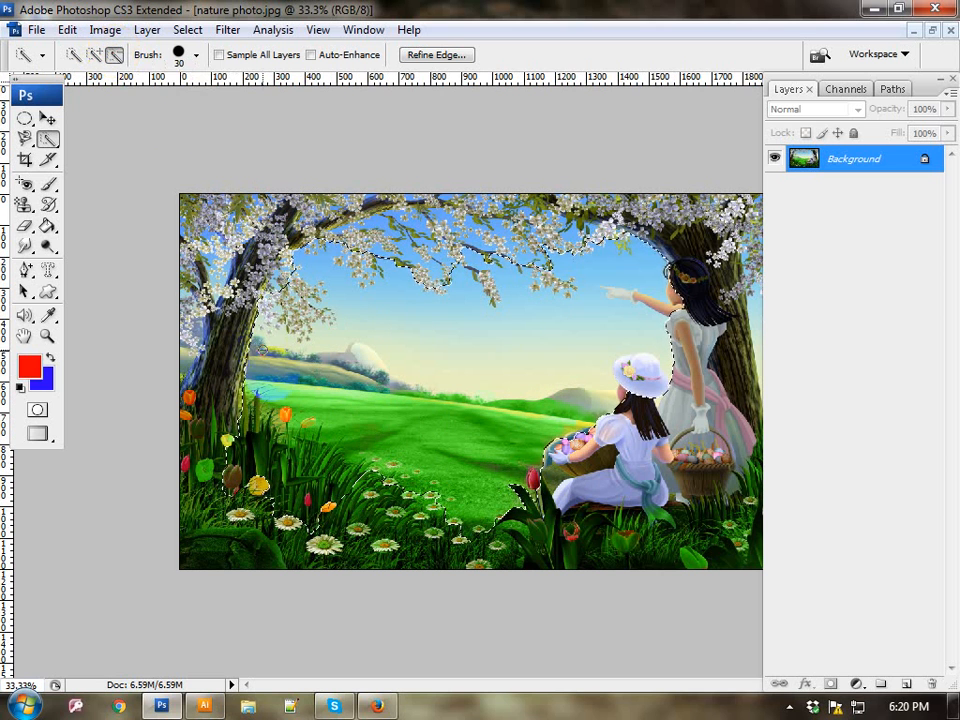
{"action": "left_click_drag", "start_coordinate": [325, 528], "coordinate": [372, 498]}
{"action": "mouse_move", "coordinate": [321, 461]}
{"action": "left_mouse_down"}
{"action": "mouse_move", "coordinate": [240, 438]}
{"action": "mouse_move", "coordinate": [237, 454]}
{"action": "mouse_move", "coordinate": [323, 494]}
{"action": "mouse_move", "coordinate": [265, 508]}
{"action": "mouse_move", "coordinate": [222, 484]}
{"action": "left_mouse_up"}
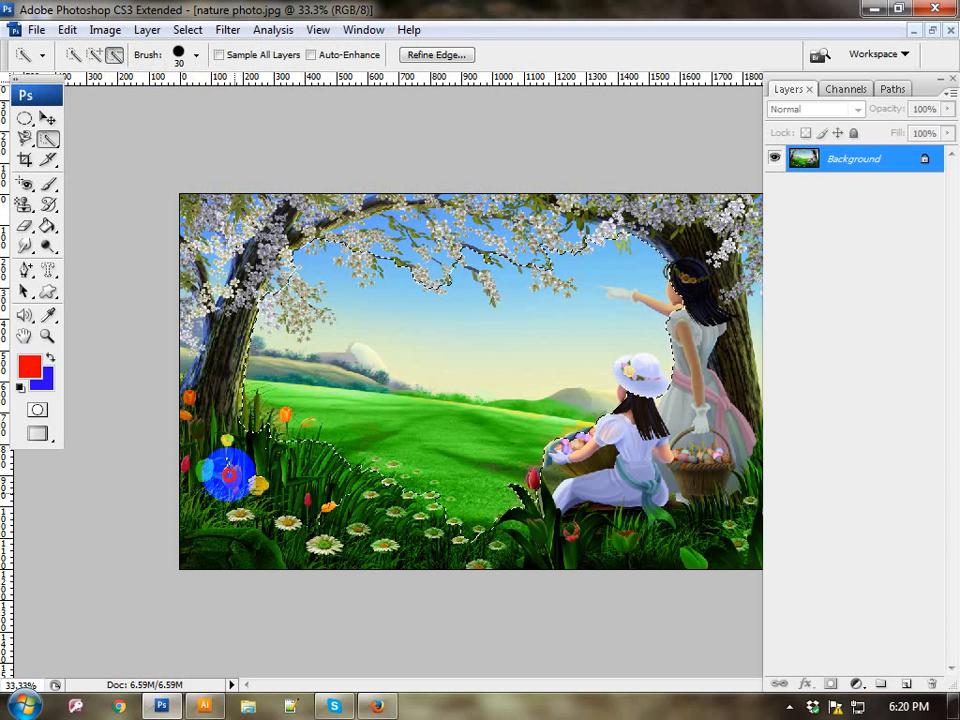
{"action": "mouse_move", "coordinate": [216, 452]}
{"action": "left_mouse_down"}
{"action": "mouse_move", "coordinate": [229, 540]}
{"action": "mouse_move", "coordinate": [245, 522]}
{"action": "mouse_move", "coordinate": [182, 502]}
{"action": "mouse_move", "coordinate": [223, 458]}
{"action": "left_mouse_up"}
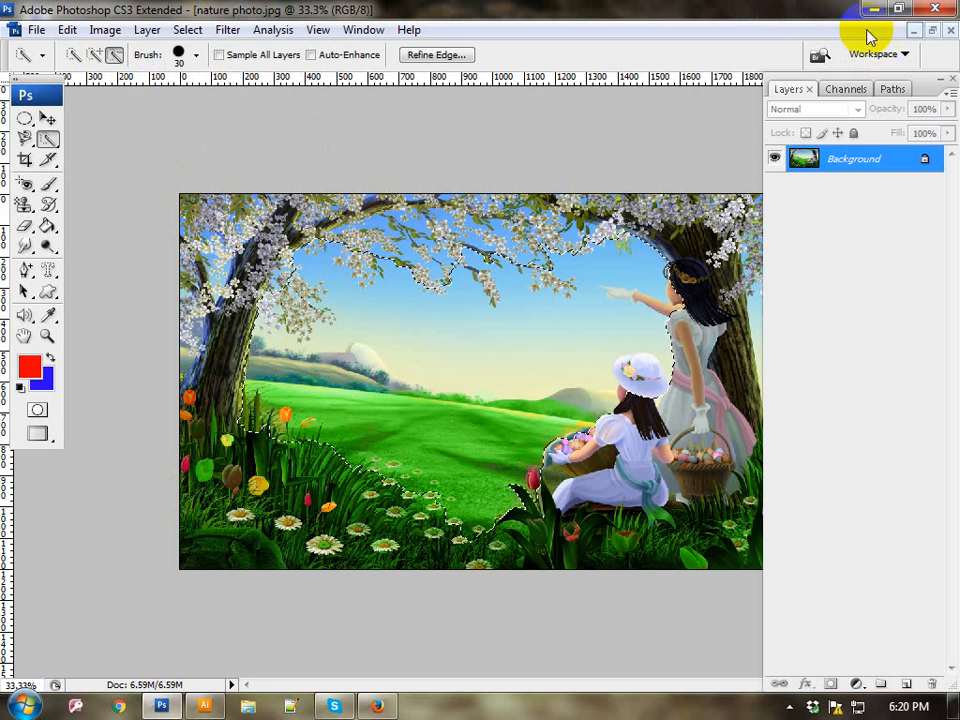
Step: With the selected landscape copied, minimize the photo and create a new International Paper A4 document measured in inches
{"action": "left_click", "coordinate": [913, 31]}
{"action": "left_click", "coordinate": [20, 28]}
{"action": "left_click", "coordinate": [30, 47]}
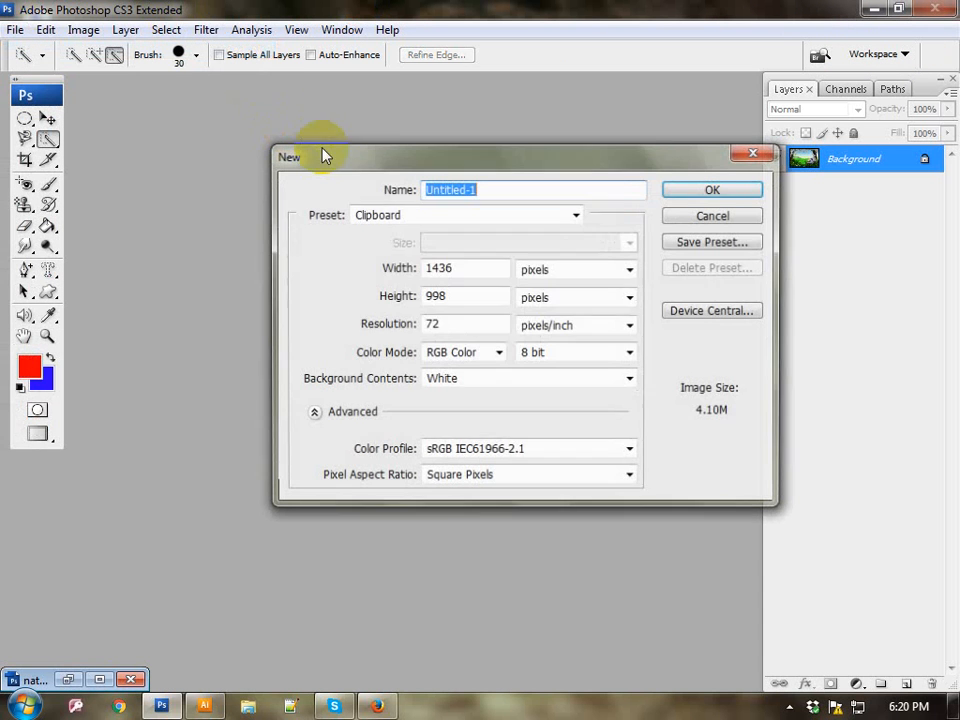
{"action": "left_click", "coordinate": [392, 214]}
{"action": "left_click", "coordinate": [400, 308]}
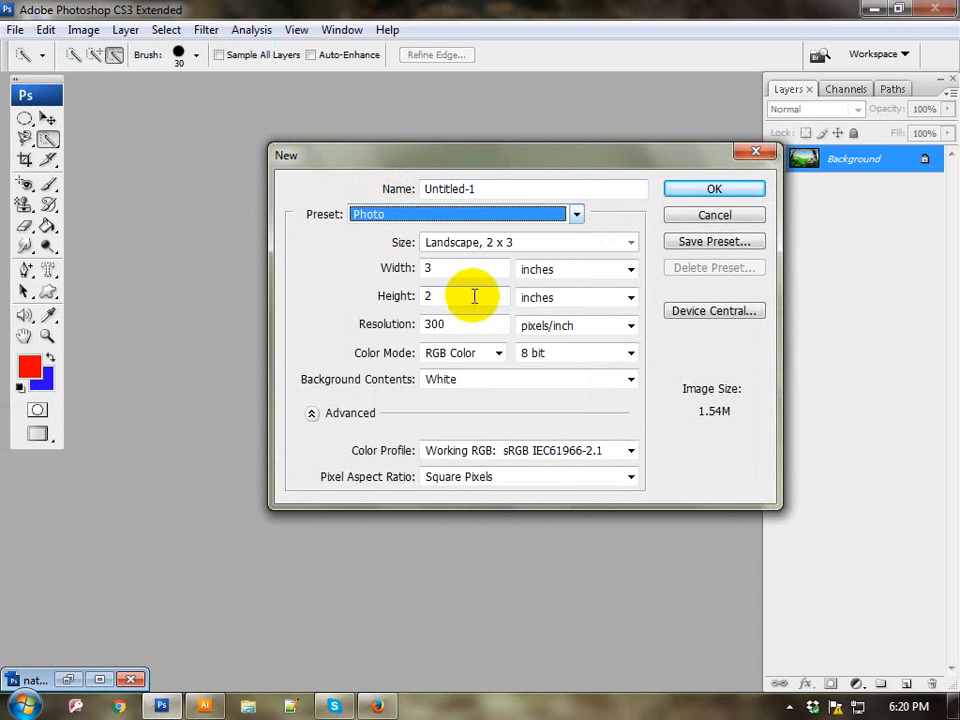
{"action": "left_click", "coordinate": [424, 216]}
{"action": "left_click", "coordinate": [395, 293]}
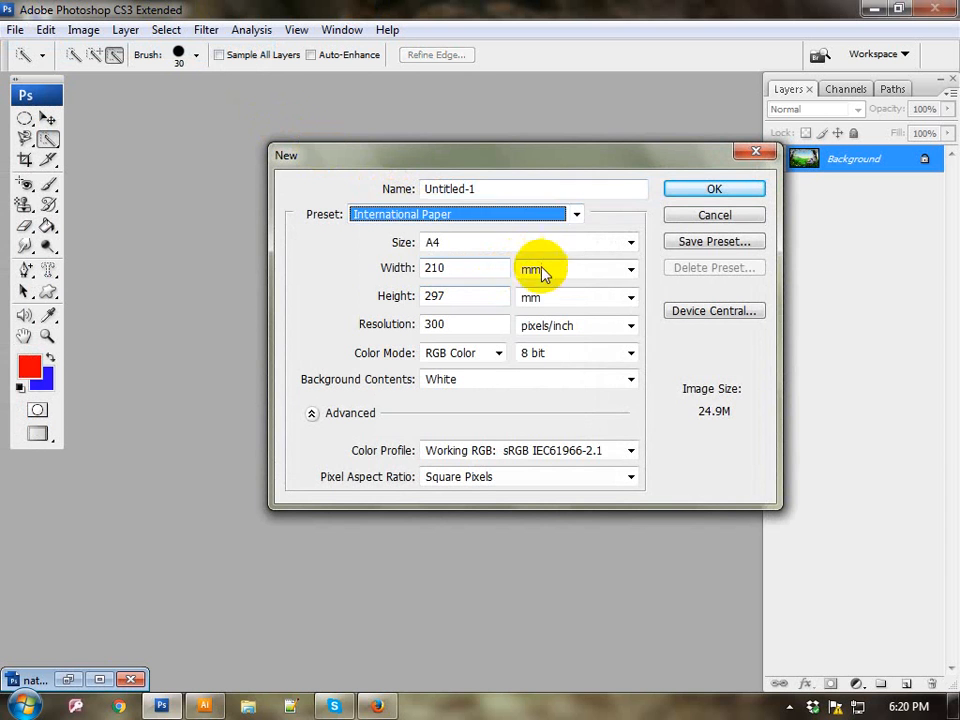
{"action": "left_click", "coordinate": [542, 271]}
{"action": "left_click", "coordinate": [534, 303]}
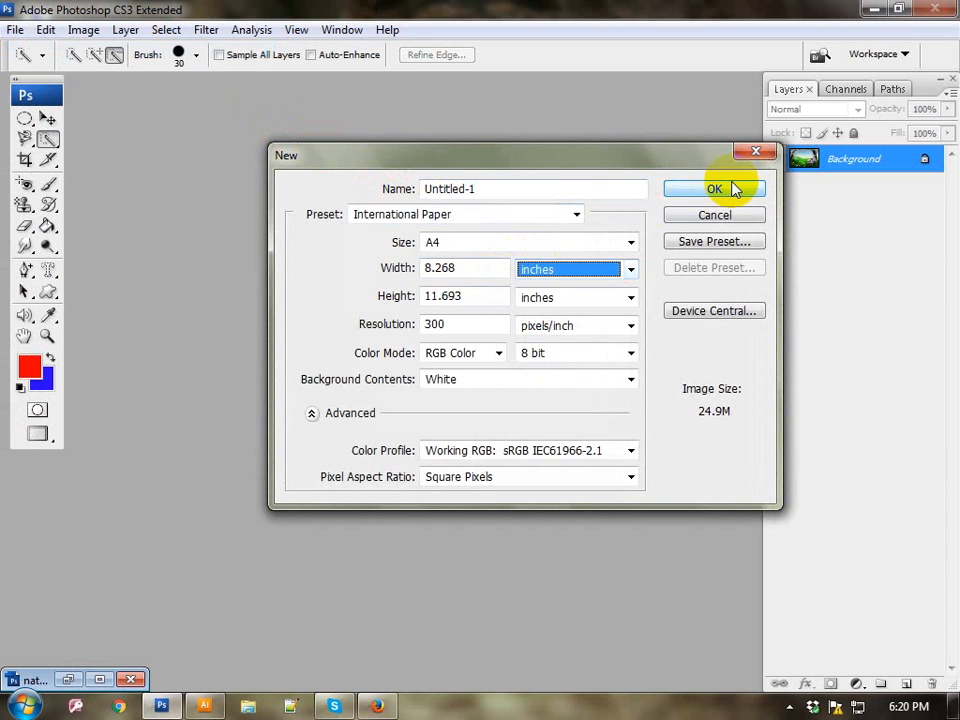
{"action": "left_click", "coordinate": [715, 189]}
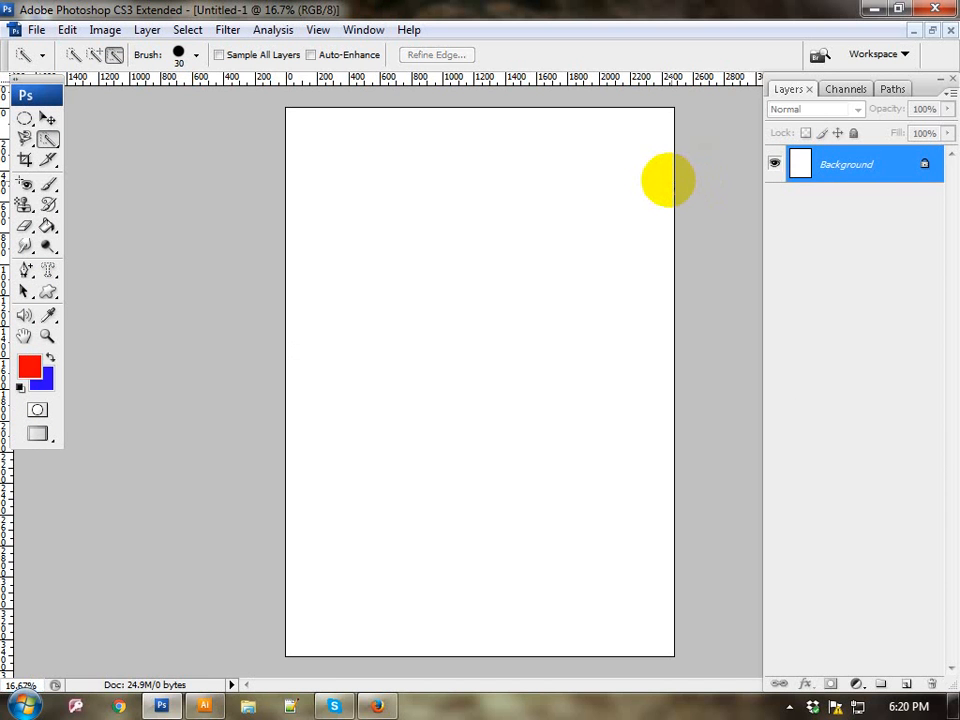
Step: Paste the landscape cutout and stretch it with Free Transform to about 120% width and 160% height
{"action": "key", "text": "ctrl+v"}
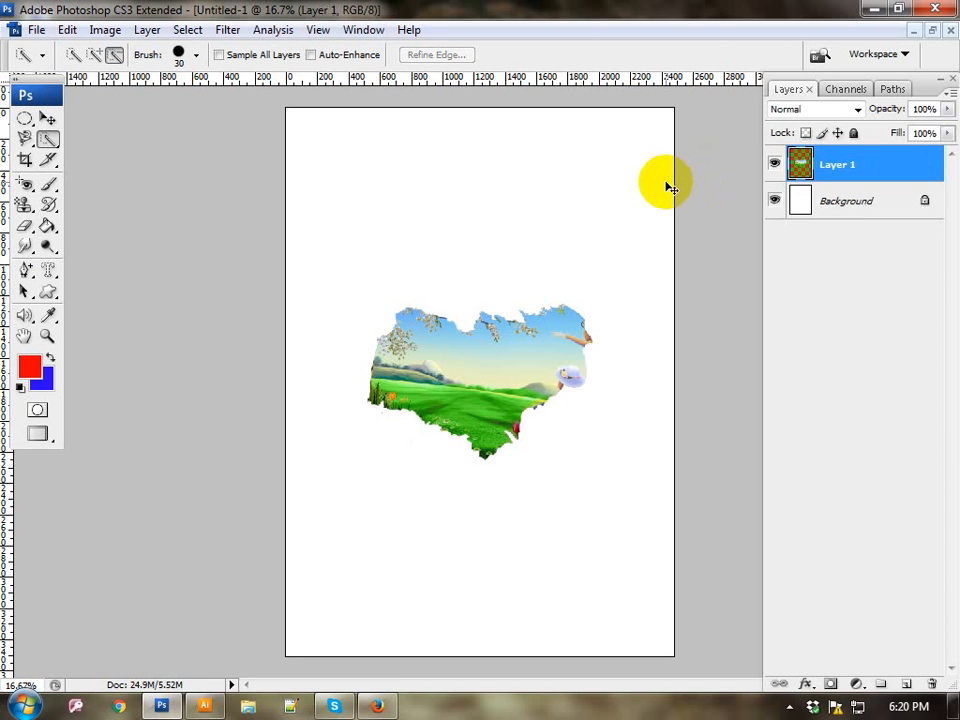
{"action": "key", "text": "ctrl+t"}
{"action": "left_click_drag", "start_coordinate": [591, 459], "coordinate": [637, 553]}
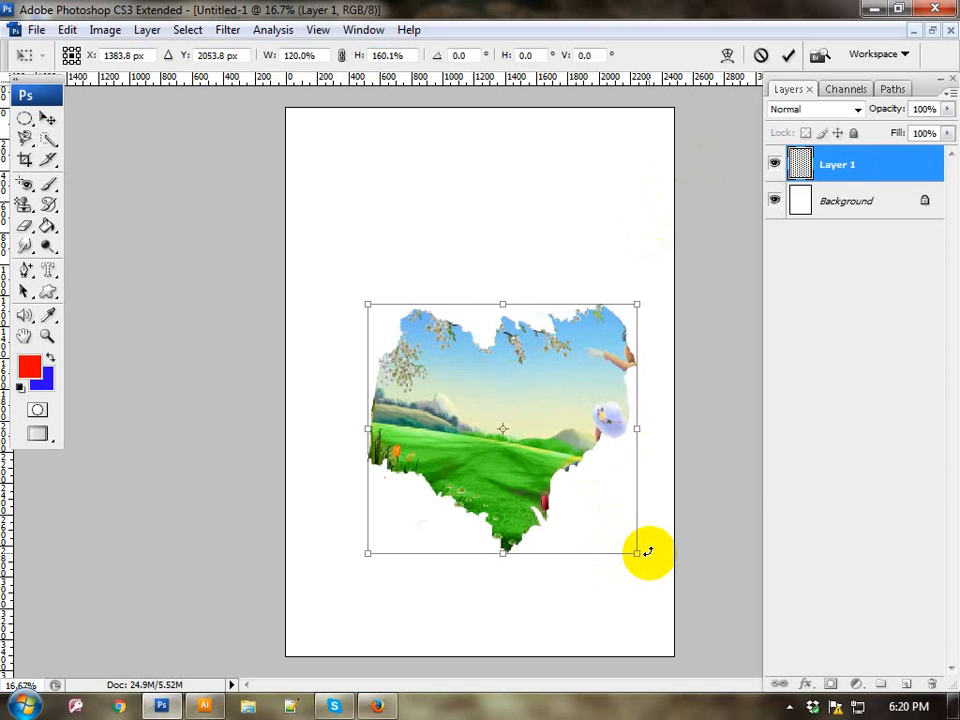
{"action": "key", "text": "Return"}
{"action": "key", "text": "w"}
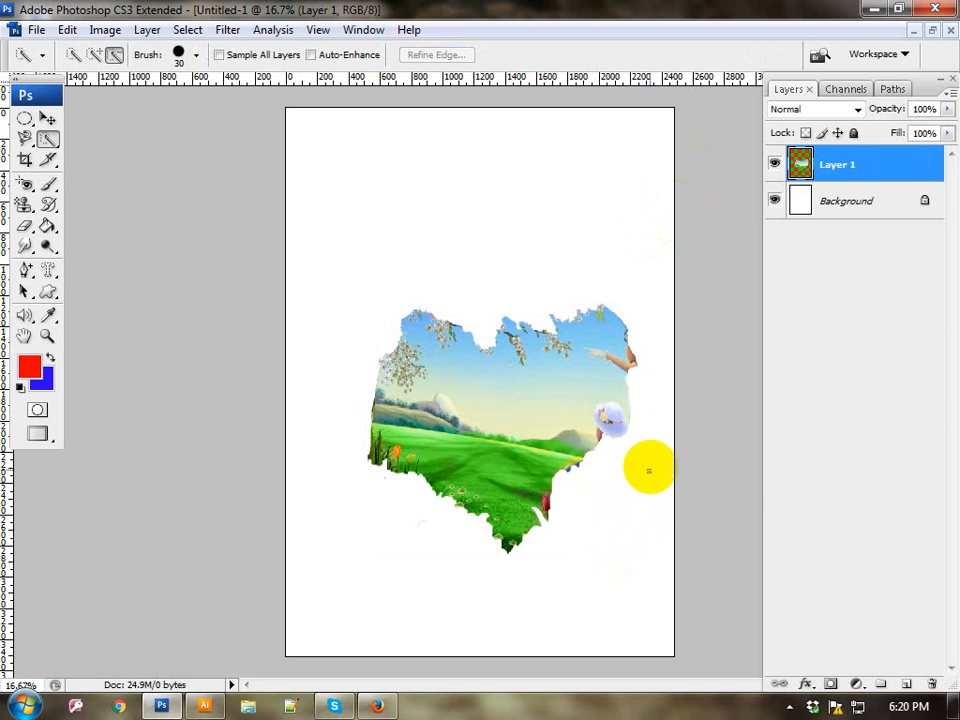
Step: Close the untitled landscape document without saving, restore the minimized nature photo.jpg and clear the selection
{"action": "left_click", "coordinate": [950, 30]}
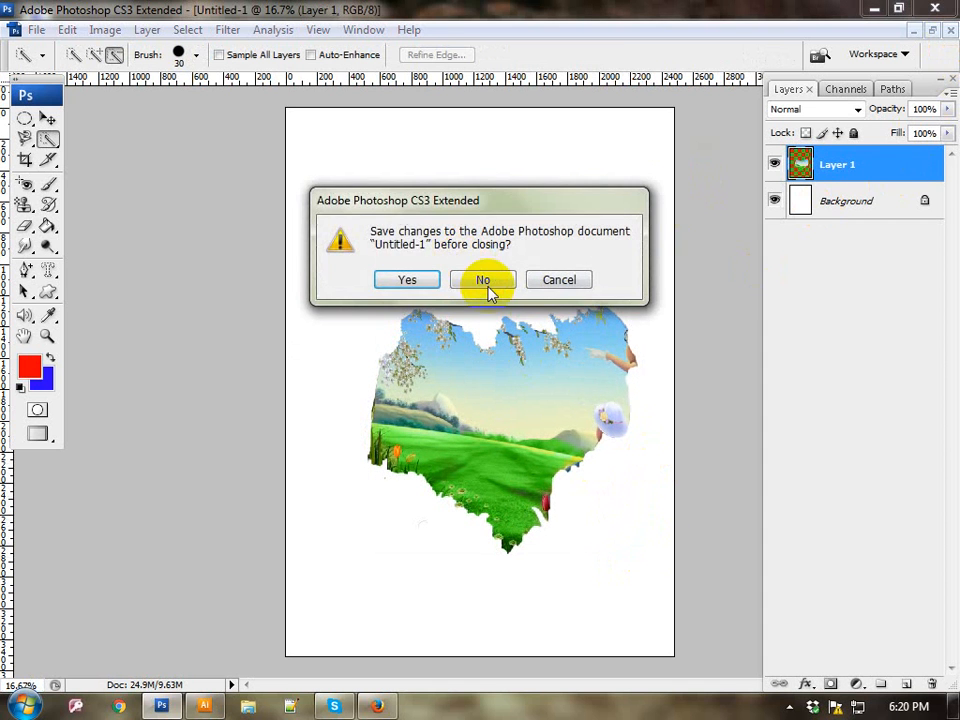
{"action": "left_click", "coordinate": [485, 282]}
{"action": "left_click", "coordinate": [99, 680]}
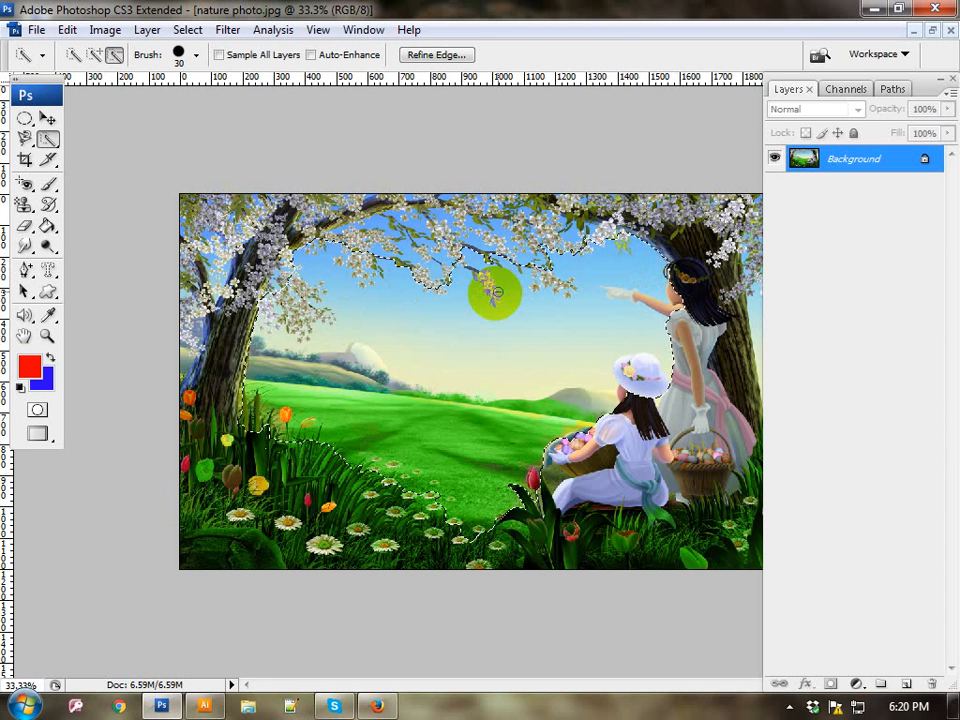
{"action": "key", "text": "ctrl+d"}
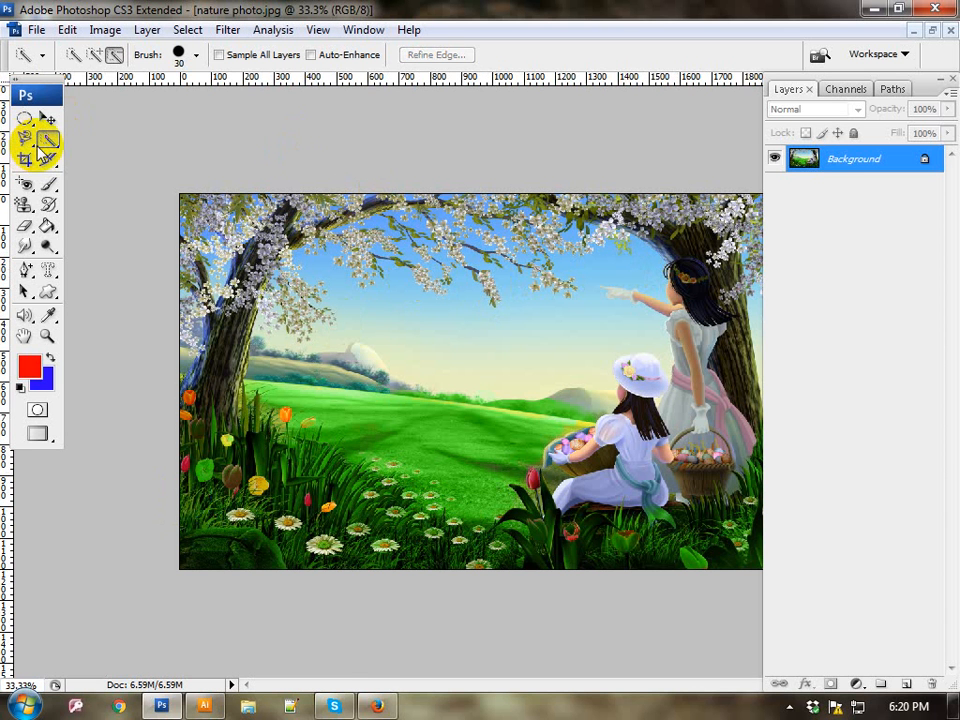
Step: Switch to the Magic Wand Tool and try it on the pale sky and the green meadow
{"action": "left_click", "coordinate": [46, 143]}
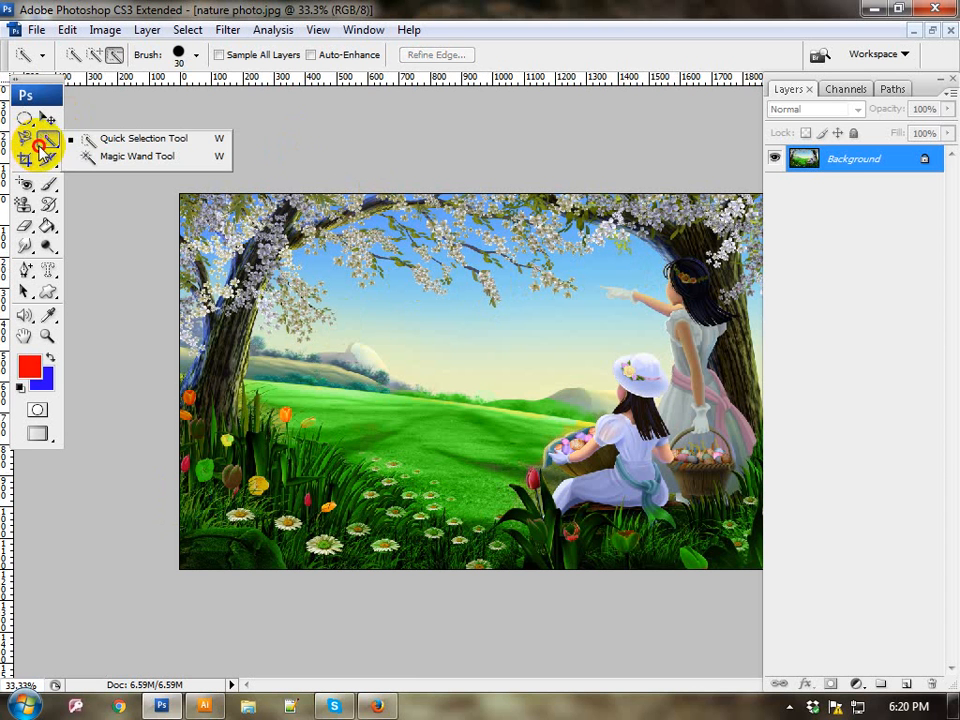
{"action": "left_click", "coordinate": [155, 157]}
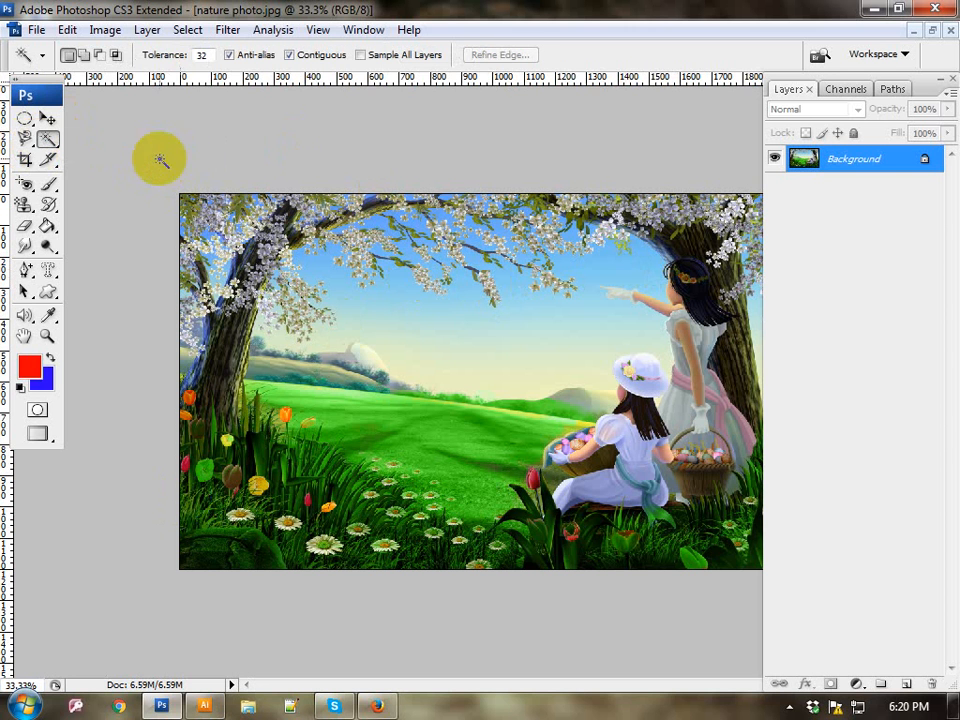
{"action": "left_click", "coordinate": [475, 336]}
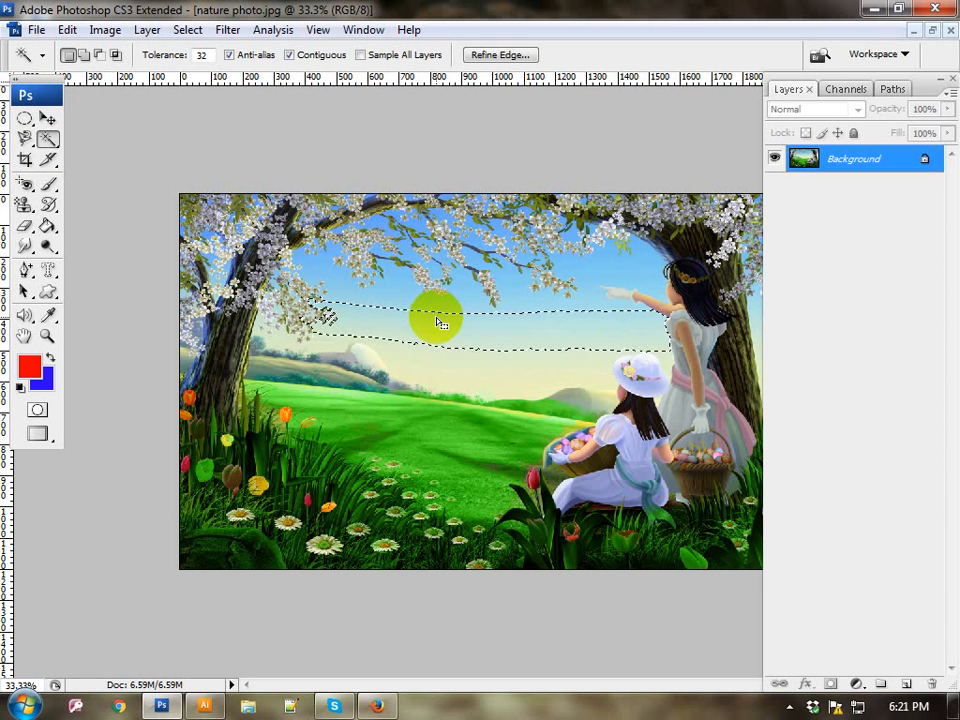
{"action": "left_click", "coordinate": [436, 421]}
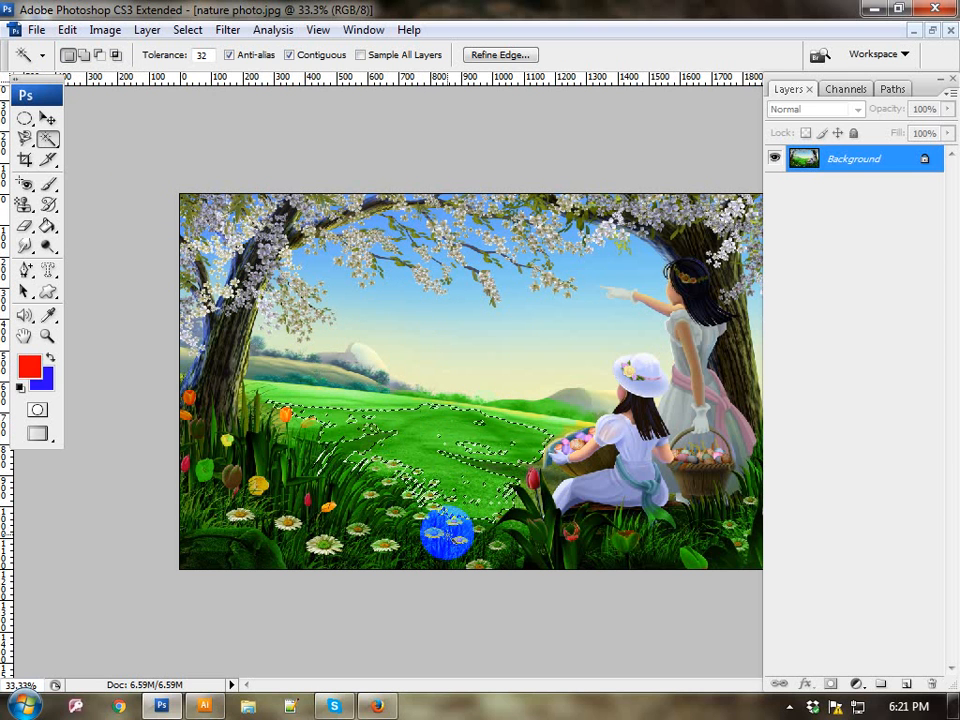
{"action": "left_click_drag", "start_coordinate": [415, 380], "coordinate": [450, 258]}
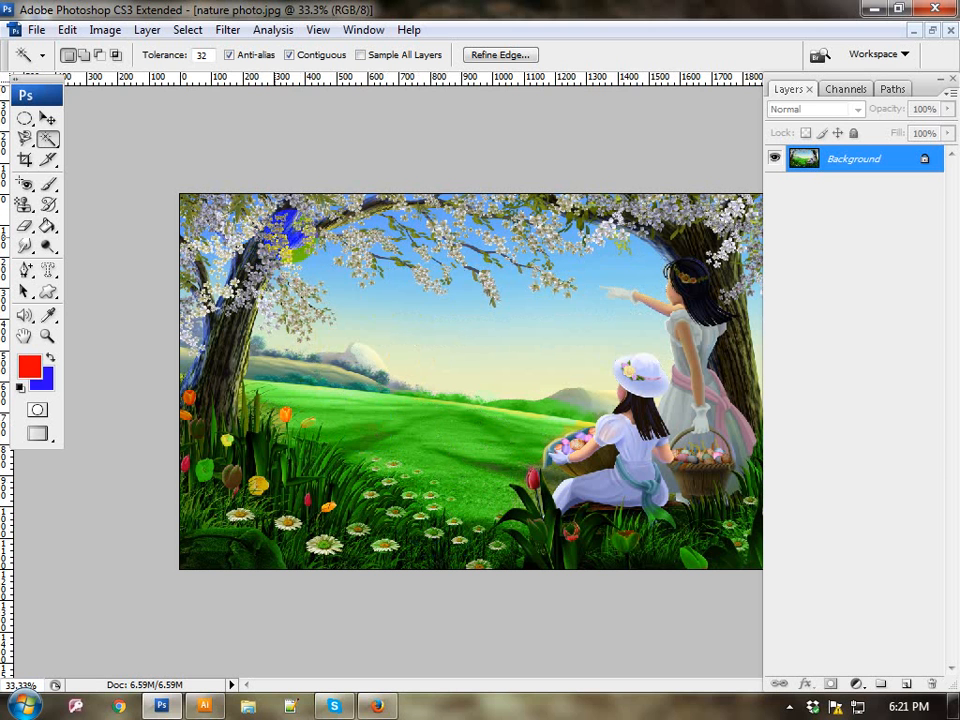
Step: Magic Wand a blue sky patch, add the rest of the sky and the green meadow to it, and clear the selection
{"action": "left_click", "coordinate": [364, 268]}
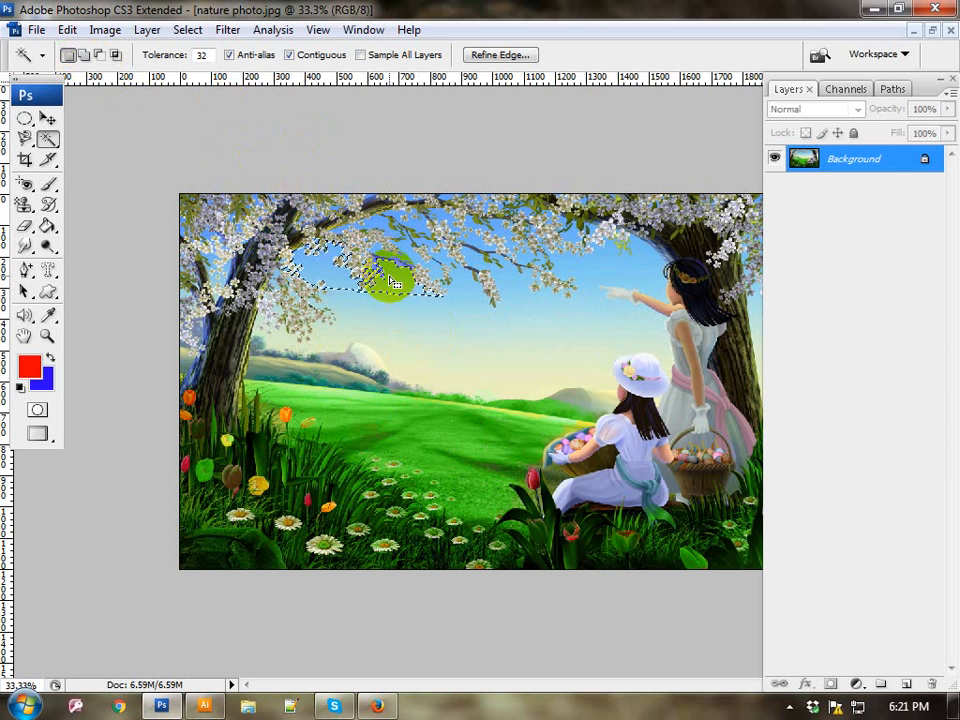
{"action": "left_click", "coordinate": [90, 55]}
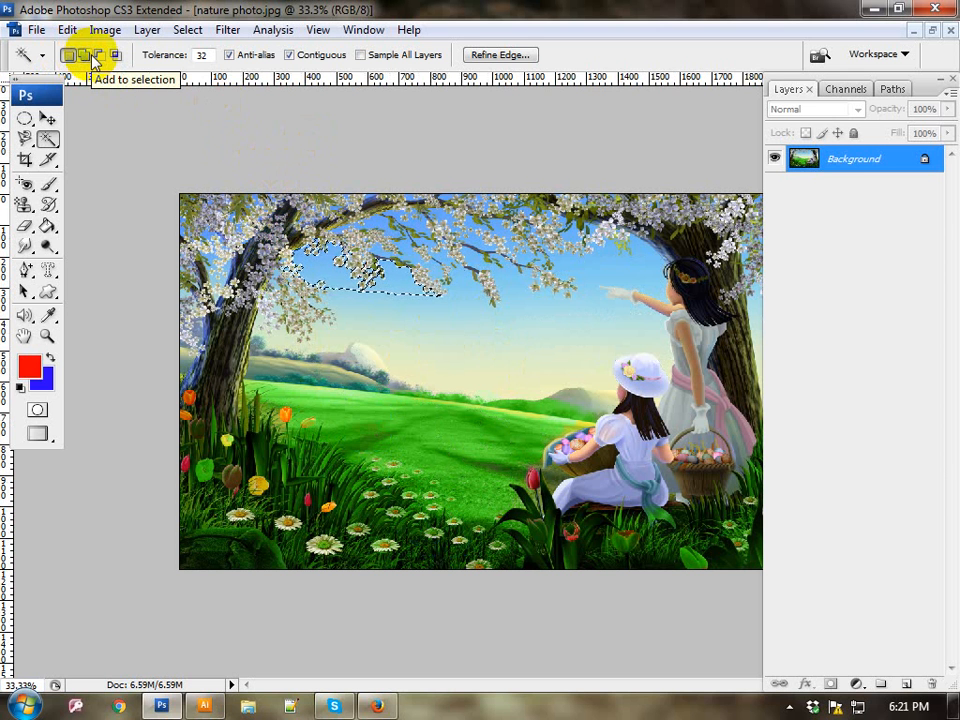
{"action": "left_click", "coordinate": [345, 350]}
{"action": "left_click", "coordinate": [386, 311]}
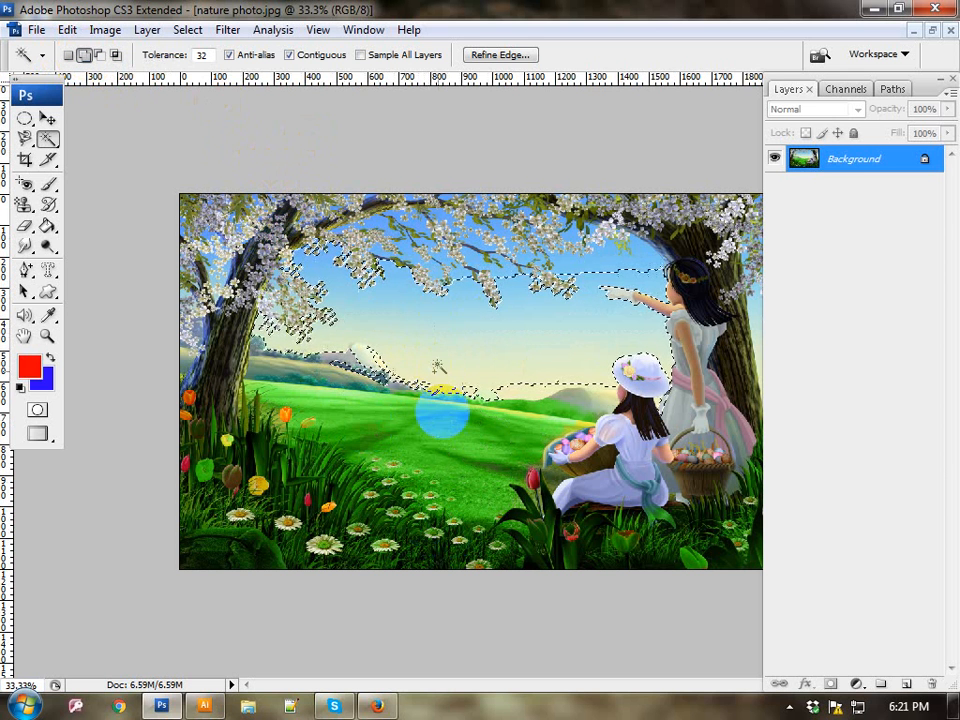
{"action": "left_click", "coordinate": [405, 420]}
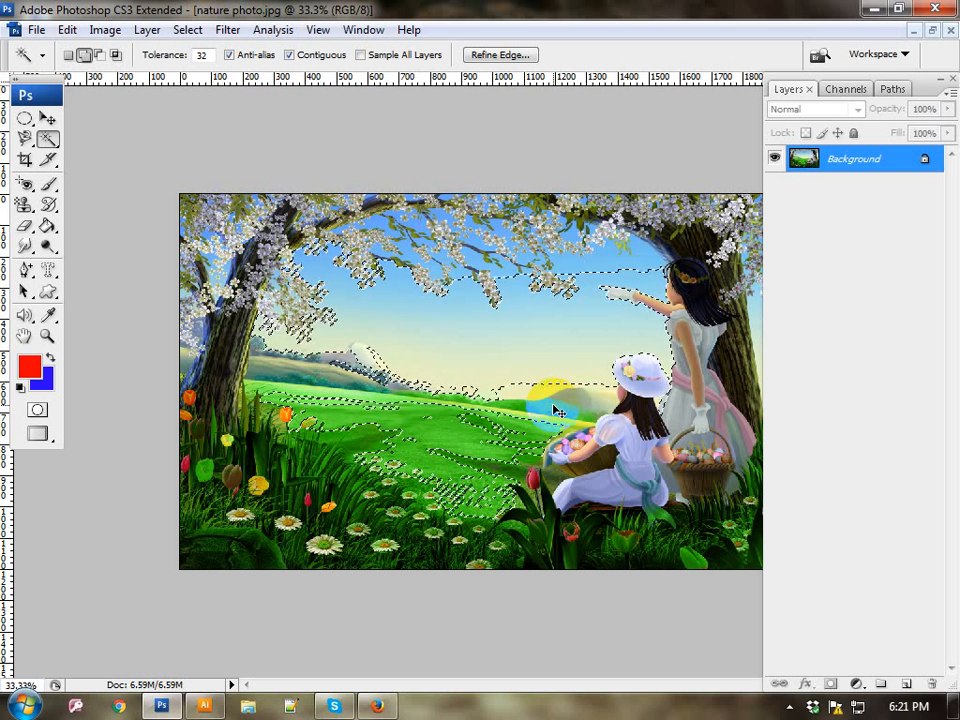
{"action": "key", "text": "ctrl+d"}
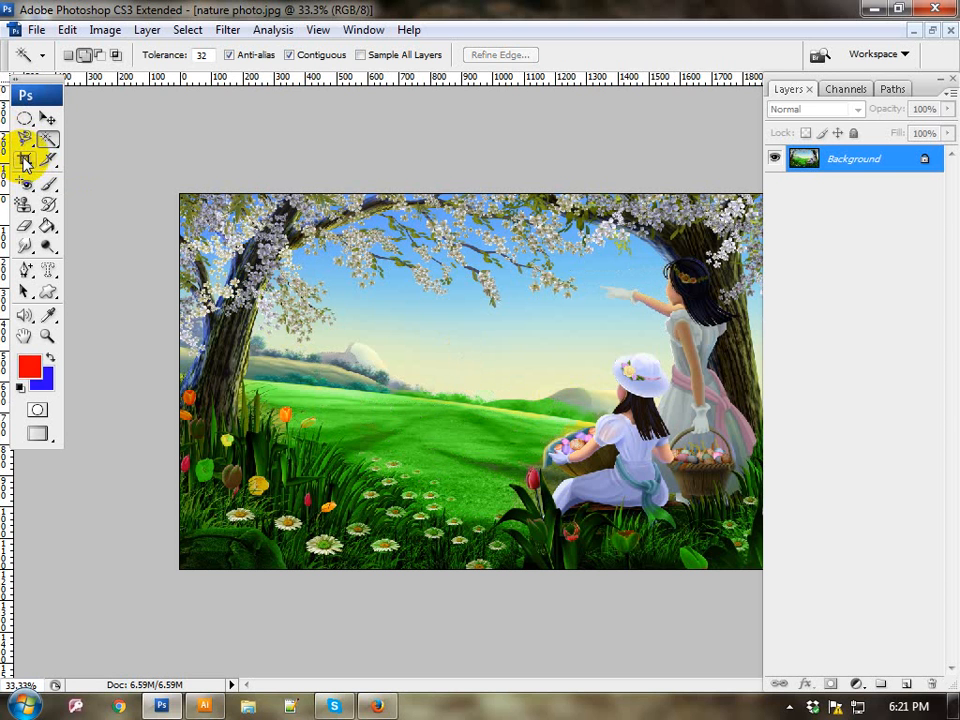
Step: Crop the nature photo to the two girls beside the tree
{"action": "left_click", "coordinate": [25, 160]}
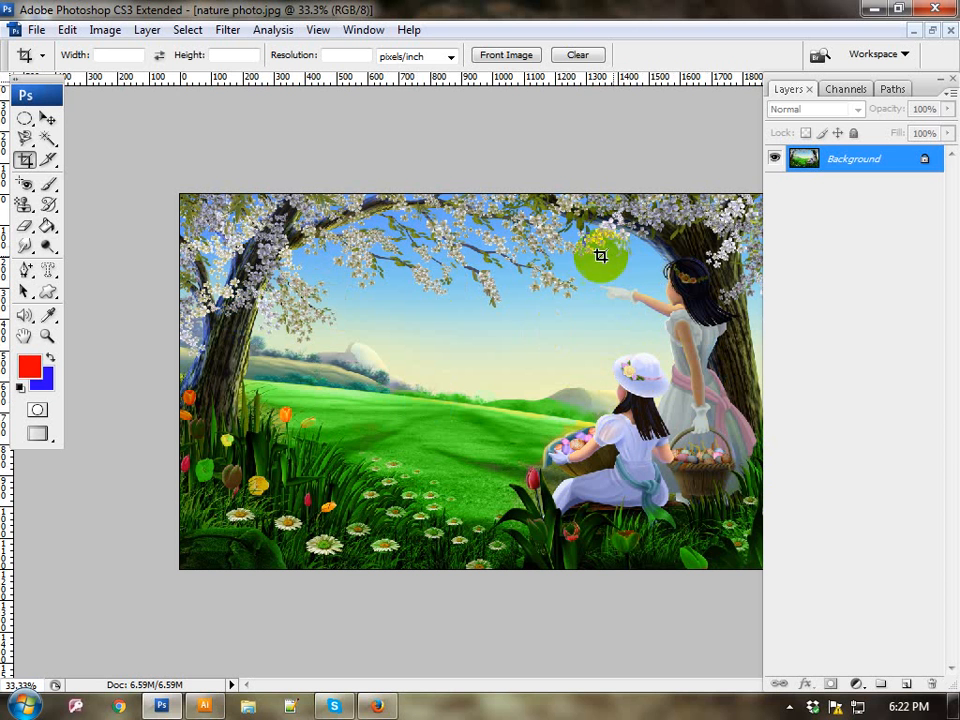
{"action": "left_click_drag", "start_coordinate": [526, 234], "coordinate": [774, 582]}
{"action": "left_click_drag", "start_coordinate": [643, 576], "coordinate": [625, 557]}
{"action": "key", "text": "Return"}
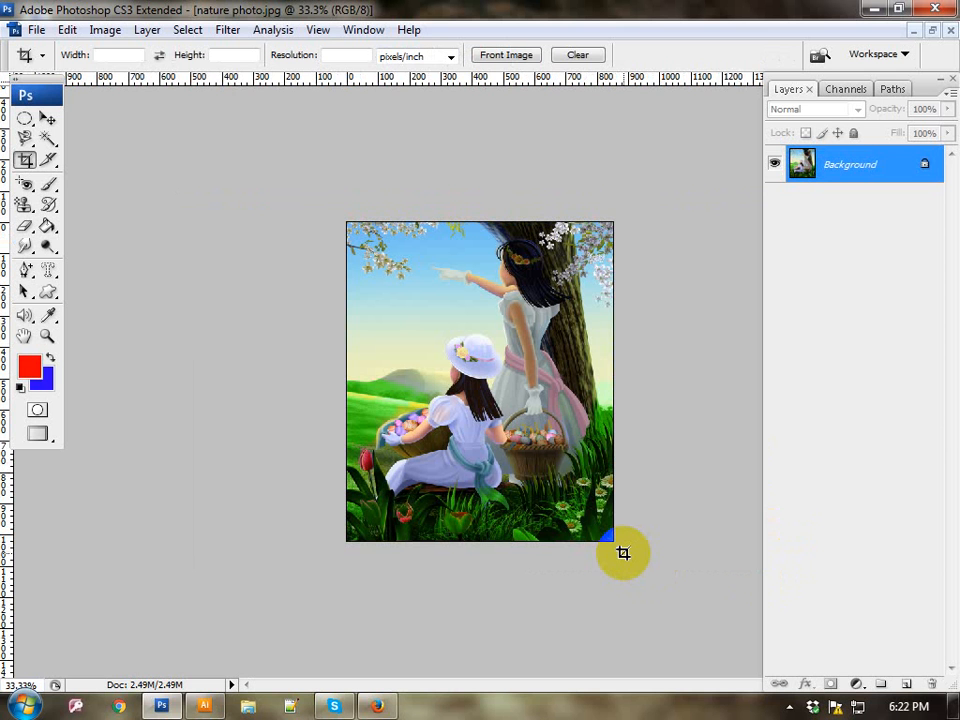
Step: Close nature photo.jpg without saving and open Obama.jpg from the Wallpapers folder
{"action": "left_click", "coordinate": [952, 32]}
{"action": "left_click", "coordinate": [465, 293]}
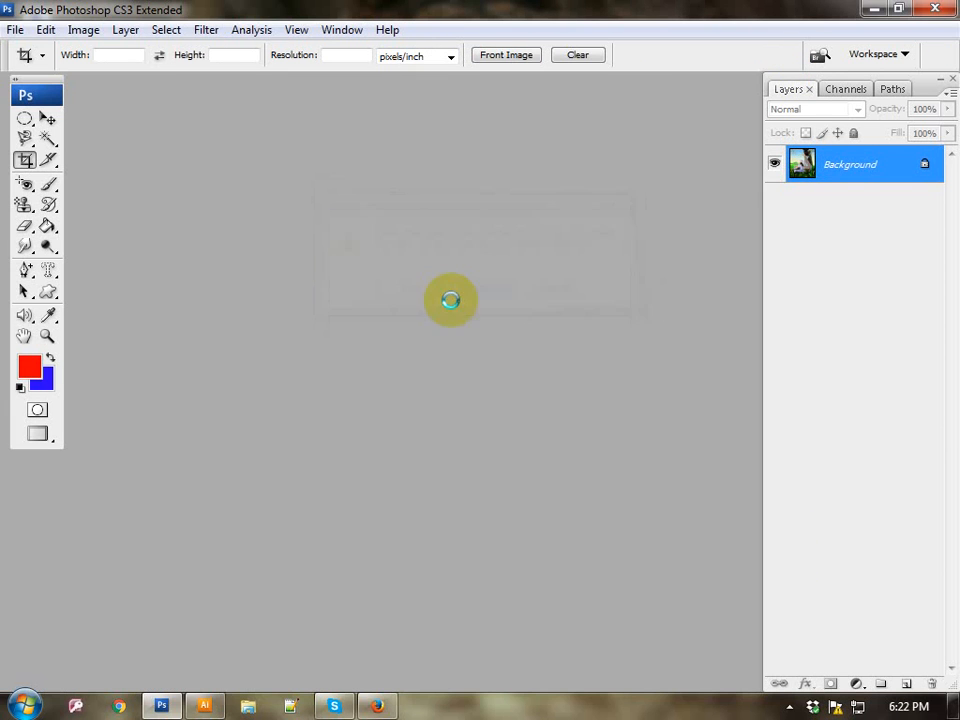
{"action": "left_click", "coordinate": [25, 184]}
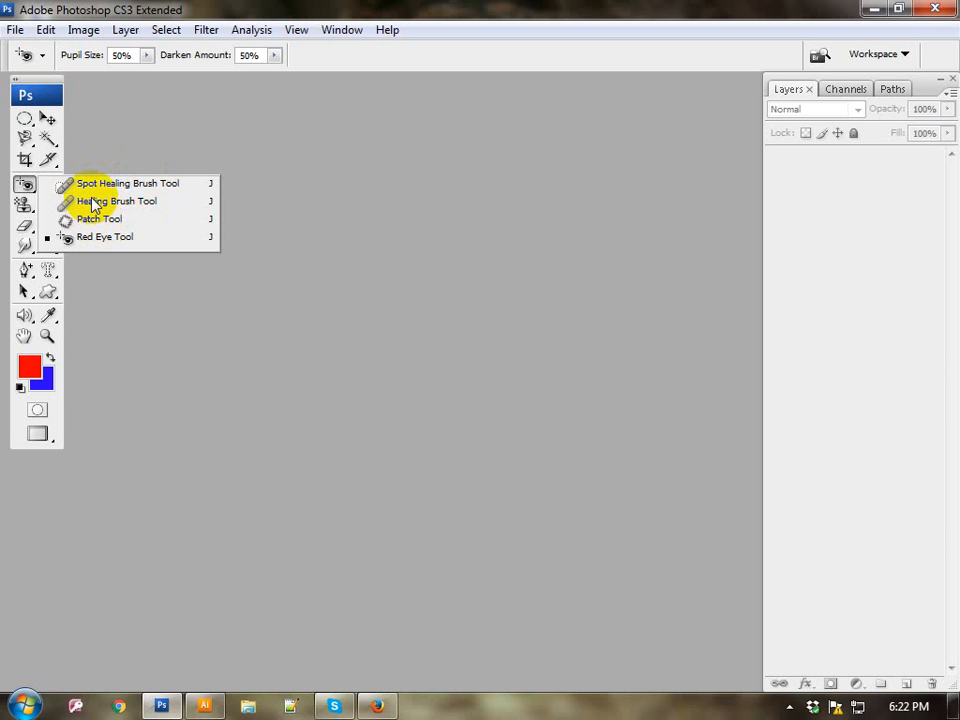
{"action": "left_click", "coordinate": [27, 190]}
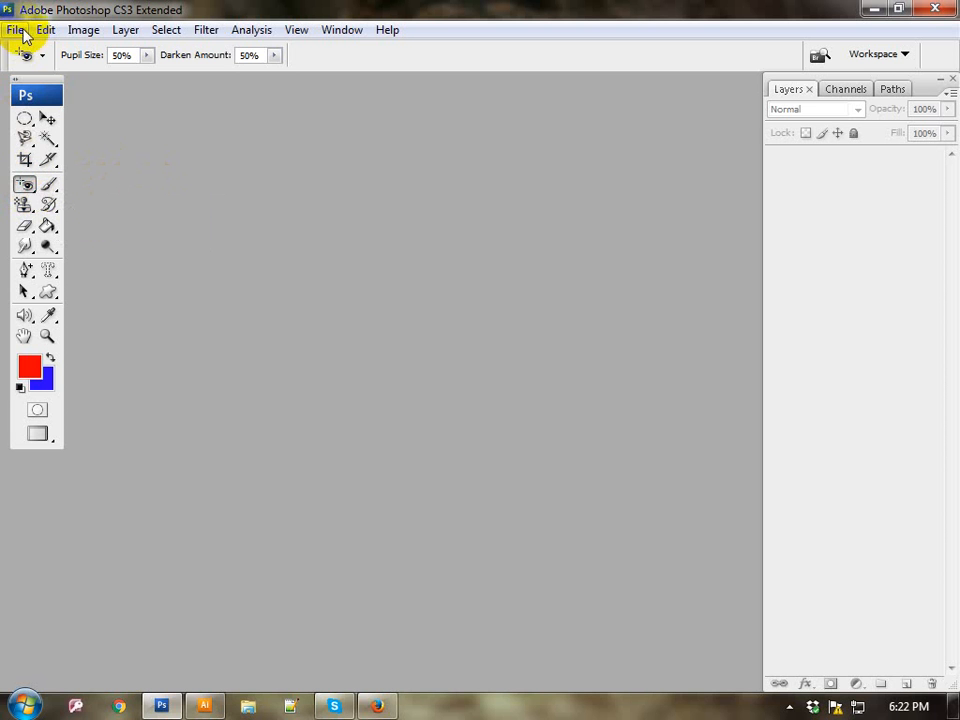
{"action": "left_click", "coordinate": [15, 30]}
{"action": "left_click", "coordinate": [35, 68]}
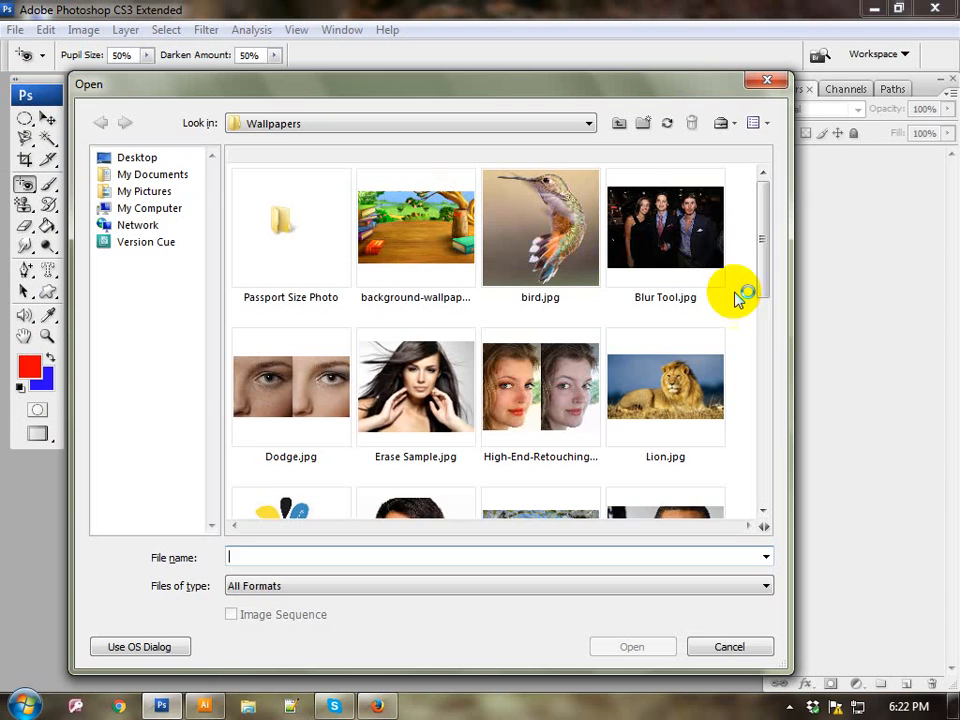
{"action": "mouse_move", "coordinate": [762, 290]}
{"action": "left_mouse_down"}
{"action": "mouse_move", "coordinate": [768, 512]}
{"action": "mouse_move", "coordinate": [754, 293]}
{"action": "mouse_move", "coordinate": [763, 381]}
{"action": "mouse_move", "coordinate": [762, 372]}
{"action": "left_mouse_up"}
{"action": "double_click", "coordinate": [697, 300]}
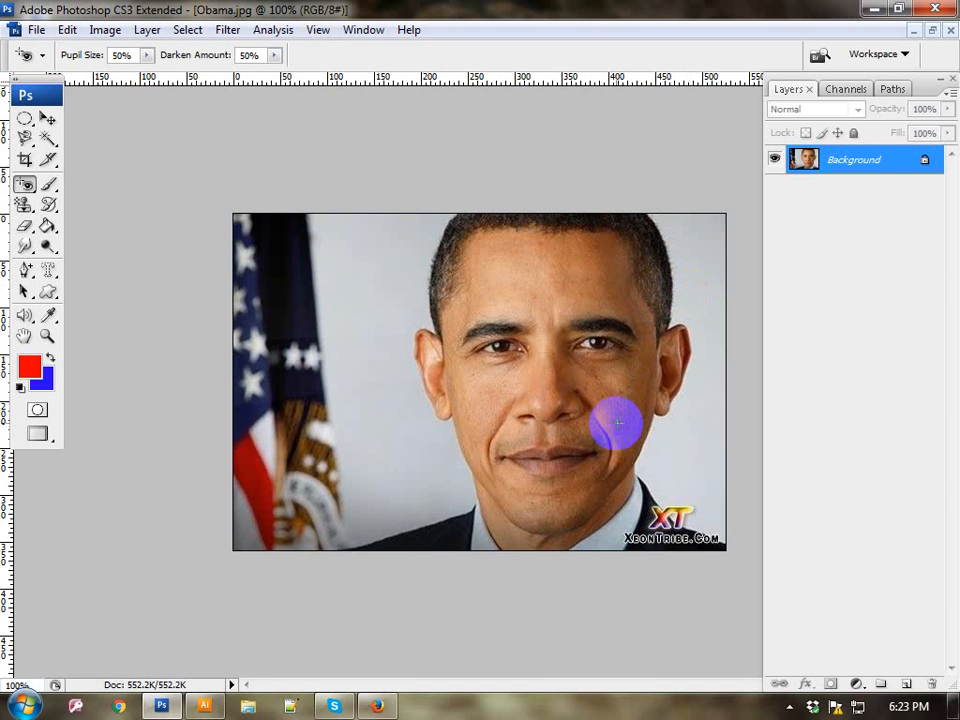
{"action": "key", "text": "ctrl+plus"}
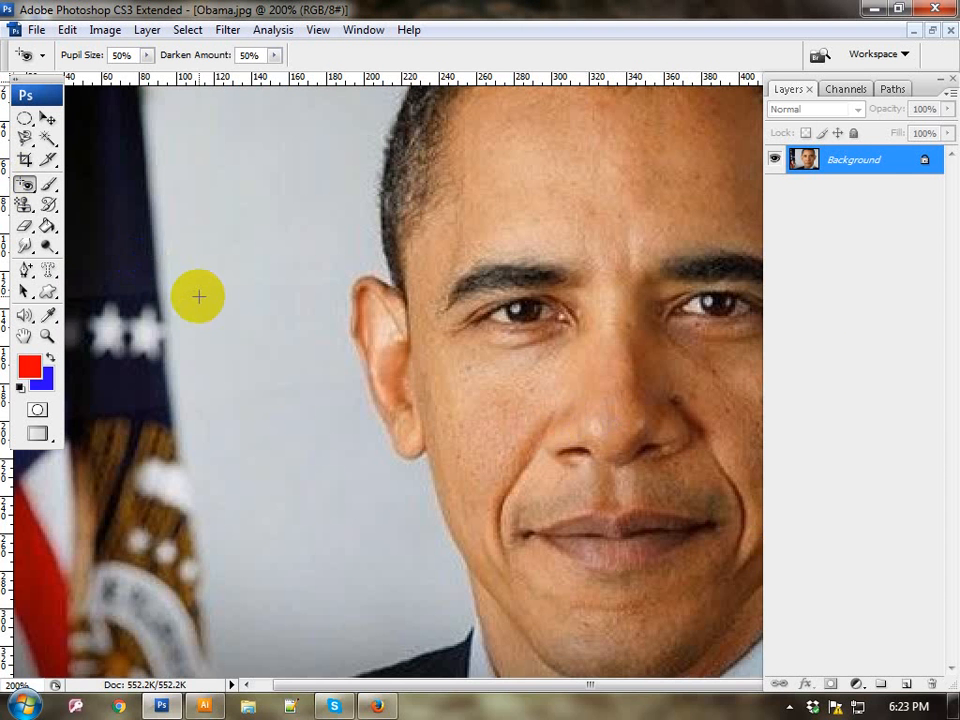
{"action": "key", "text": "alt+space"}
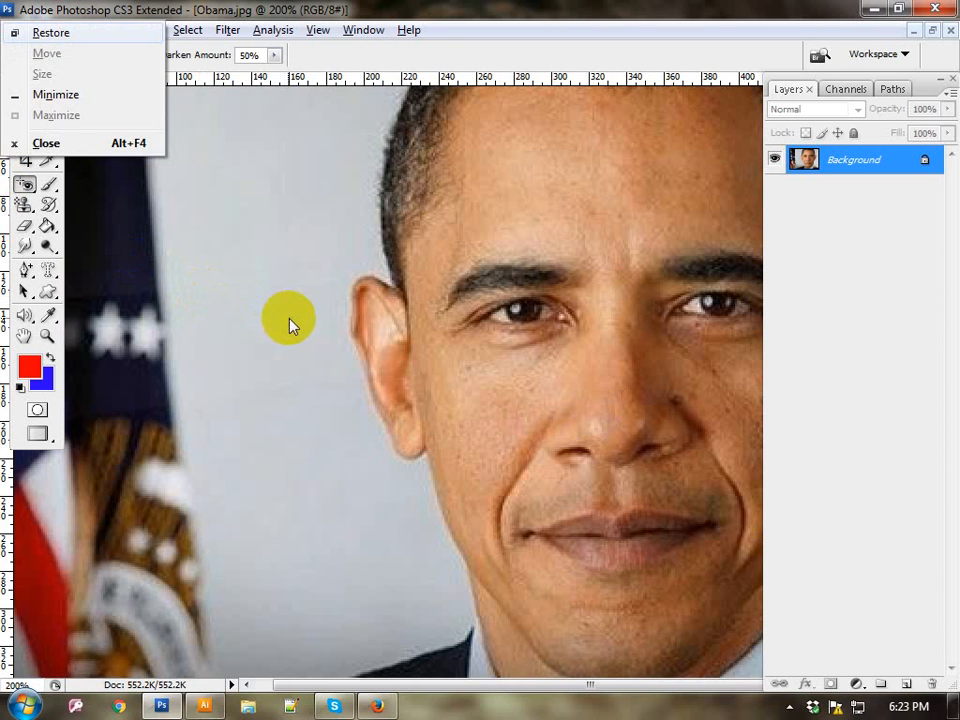
{"action": "key", "text": "Escape"}
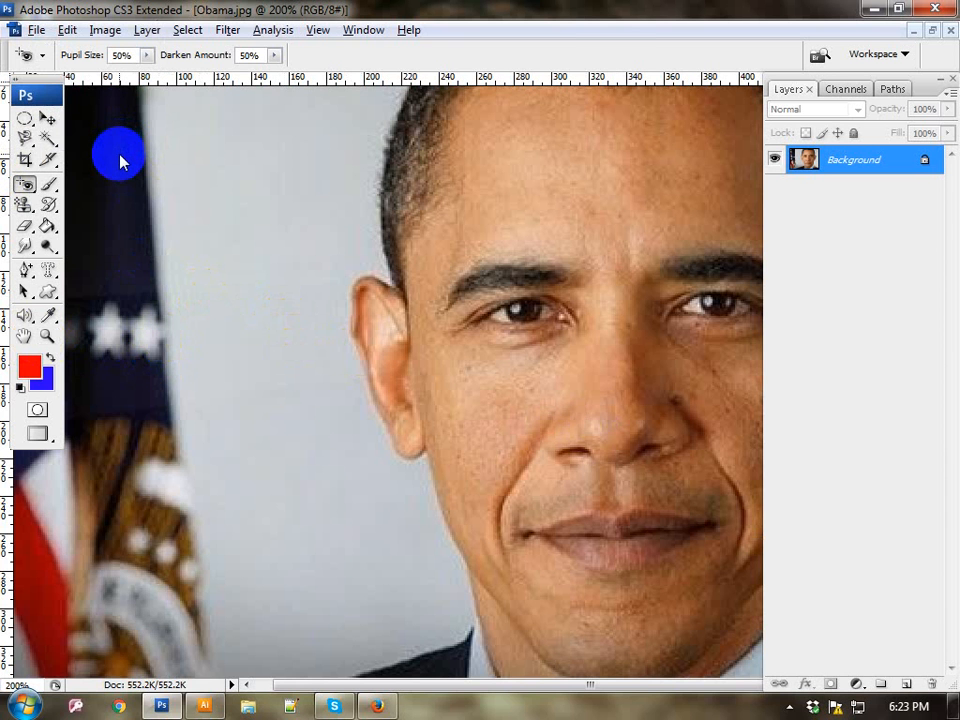
{"action": "left_click", "coordinate": [46, 120]}
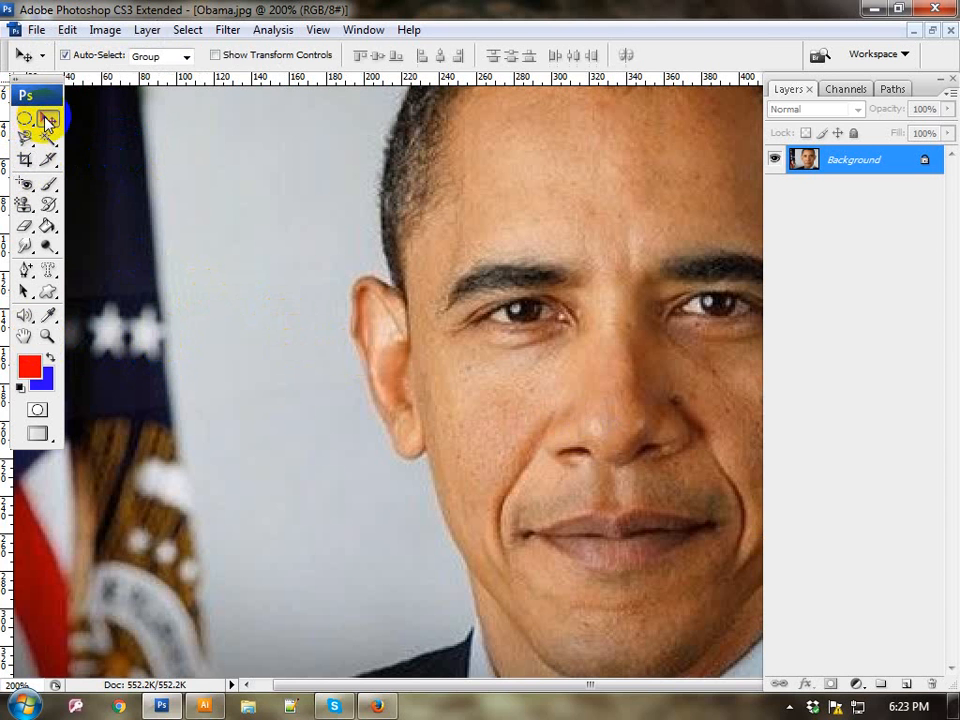
{"action": "key", "text": "ctrl+minus"}
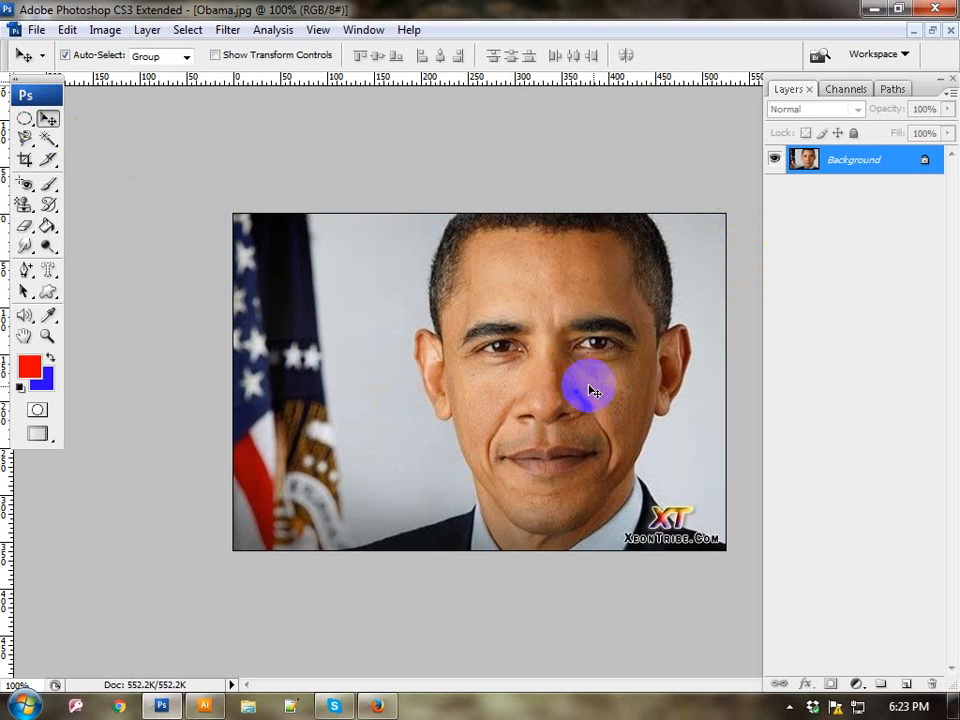
Step: Switch to the Spot Healing Brush Tool and set its brush size to 20
{"action": "left_click", "coordinate": [22, 186]}
{"action": "left_click_drag", "start_coordinate": [20, 190], "coordinate": [122, 188]}
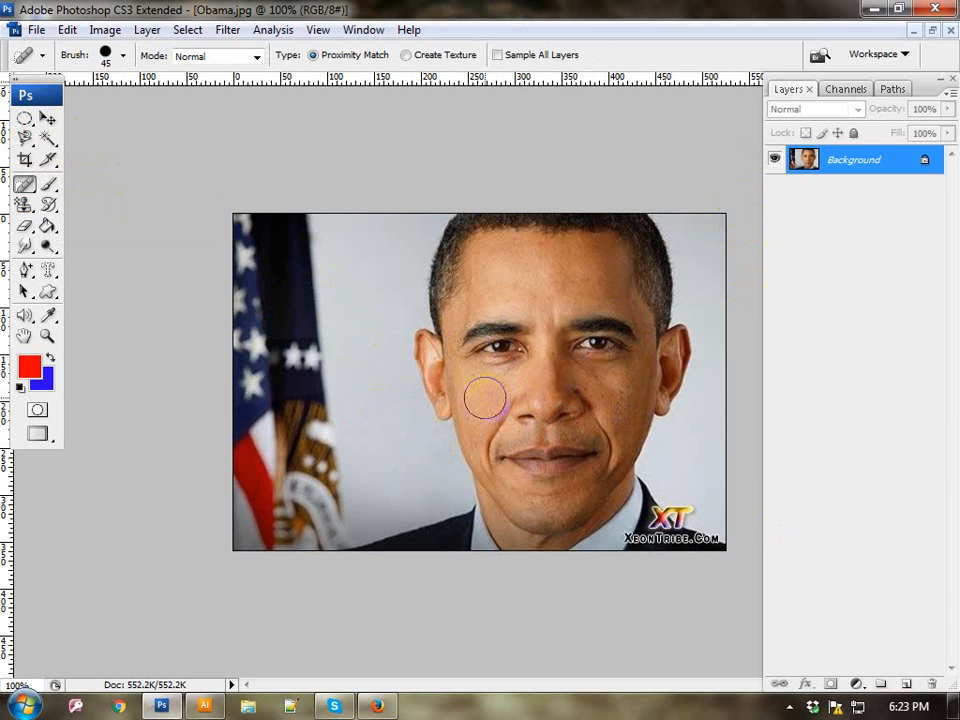
{"action": "key", "text": "bracketright"}
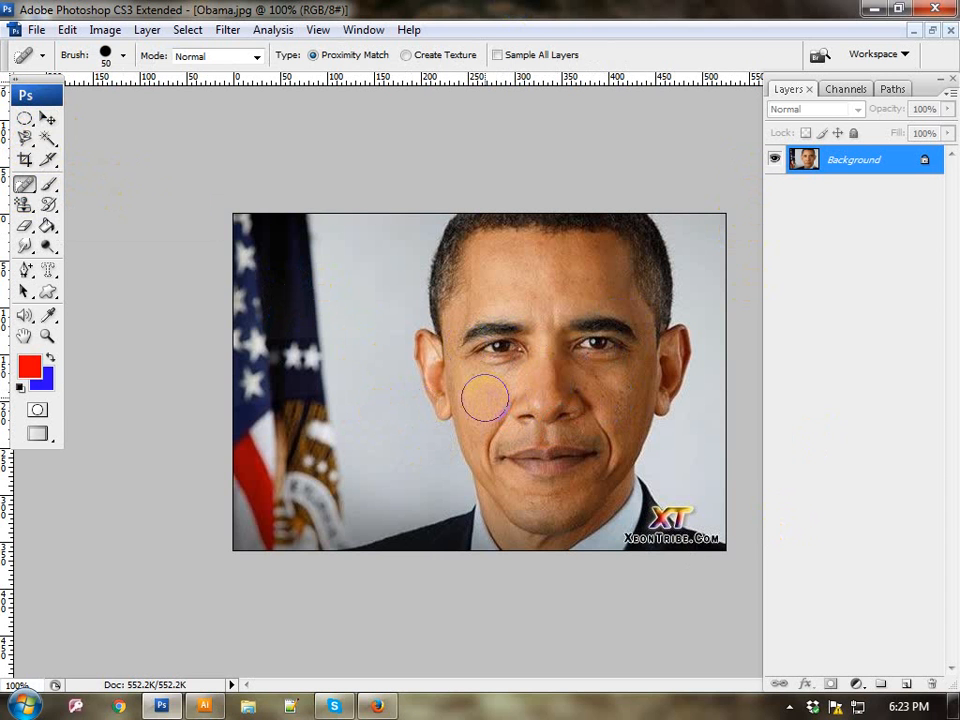
{"action": "key", "text": "bracketright"}
{"action": "key", "text": "bracketleft"}
{"action": "key", "text": "bracketleft"}
{"action": "key", "text": "bracketleft"}
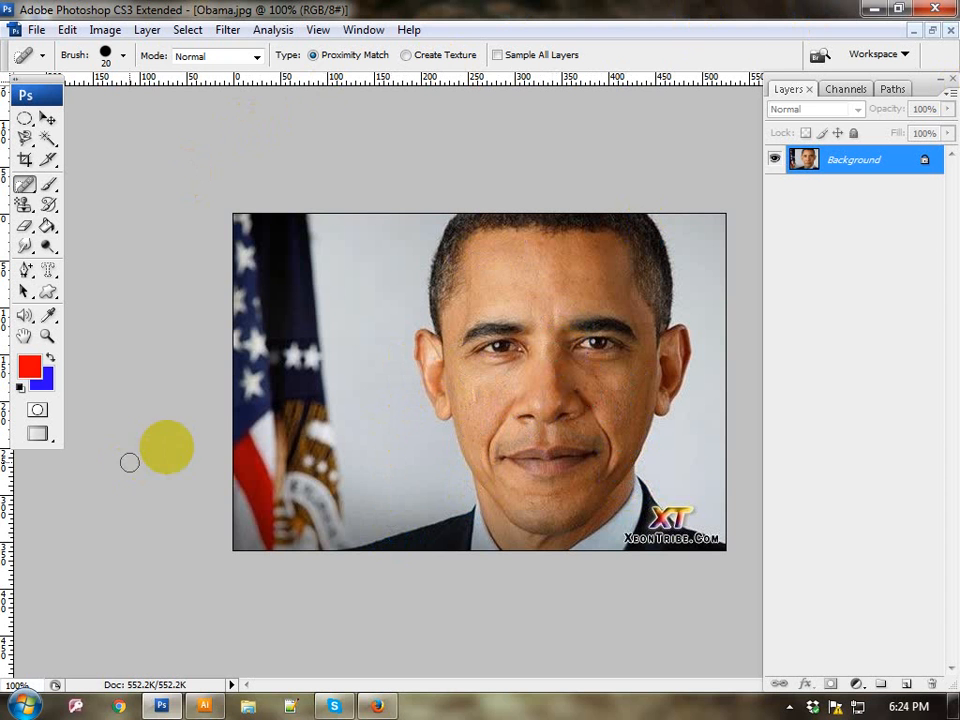
Step: With the Healing Brush Tool, sample clean skin and retouch the forehead, the cheeks and the creases beside the nose and mouth
{"action": "left_click", "coordinate": [16, 183]}
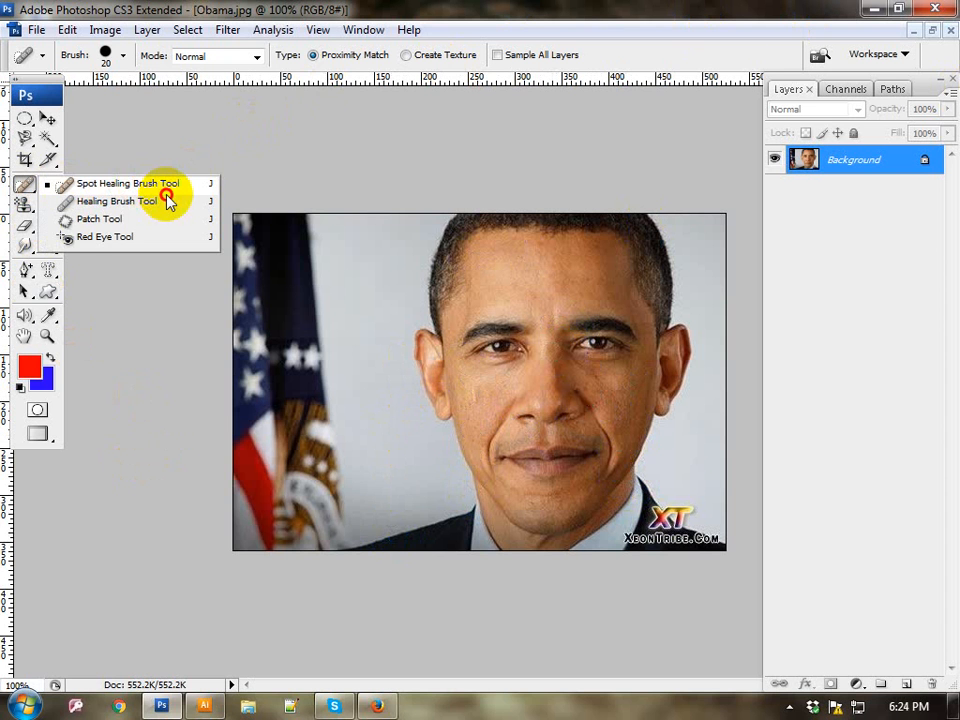
{"action": "left_click", "coordinate": [167, 199]}
{"action": "right_click", "coordinate": [514, 461]}
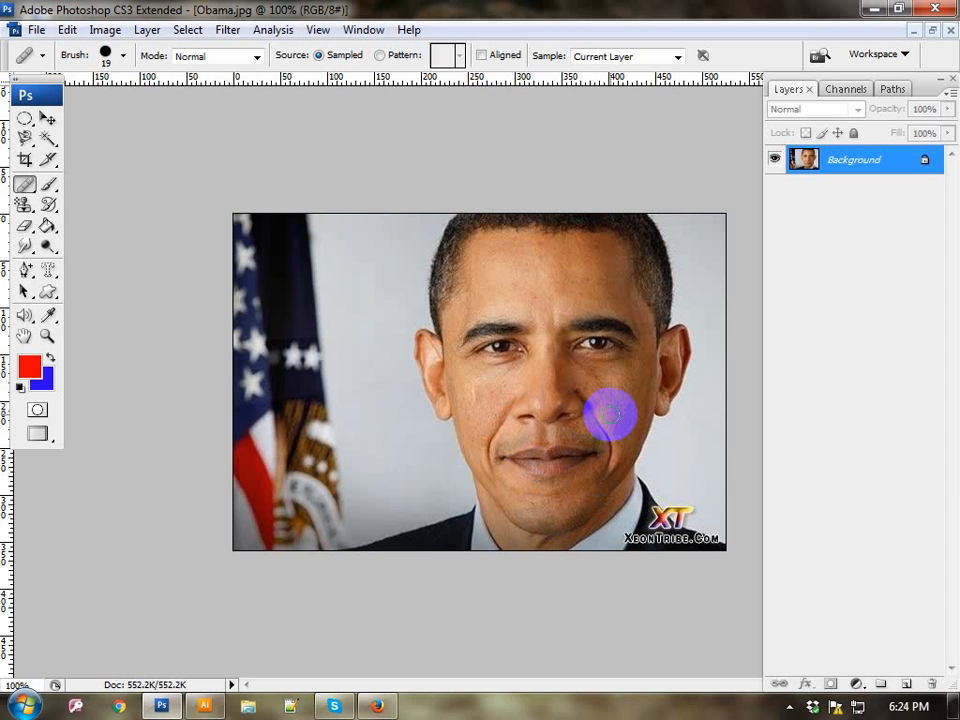
{"action": "left_click", "coordinate": [506, 395], "text": "alt"}
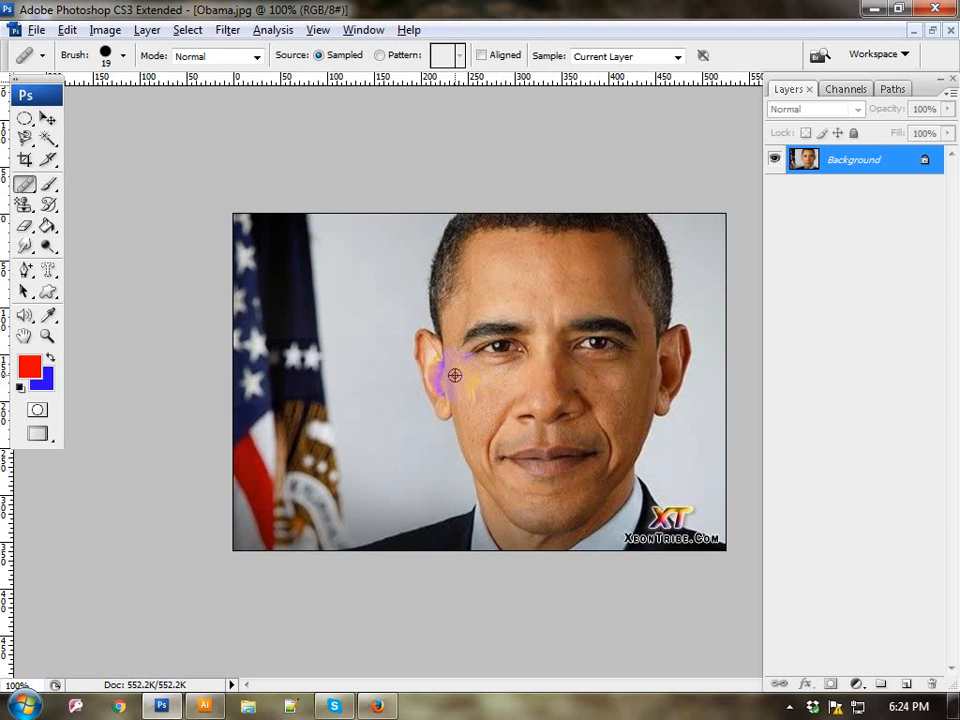
{"action": "left_click", "coordinate": [540, 266], "text": "alt"}
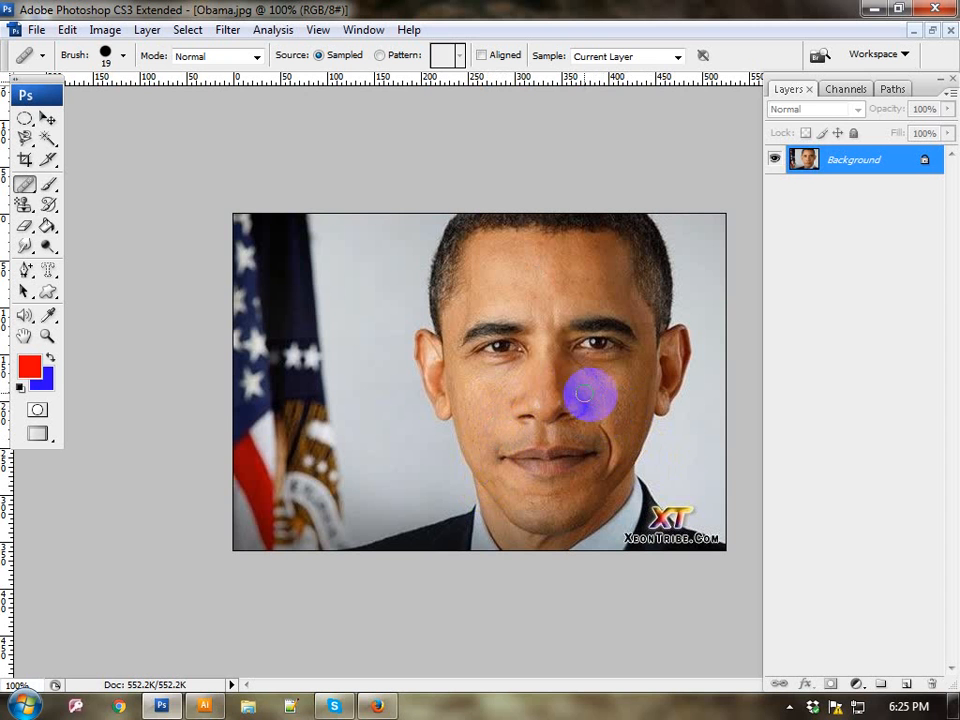
{"action": "left_click", "coordinate": [600, 426]}
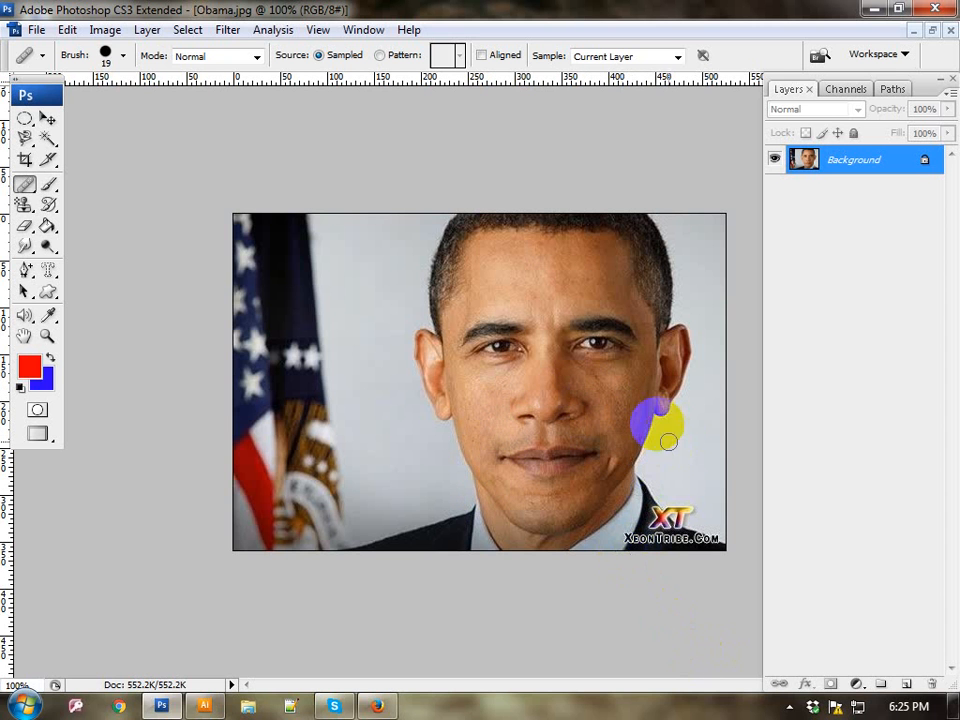
{"action": "left_click", "coordinate": [620, 472]}
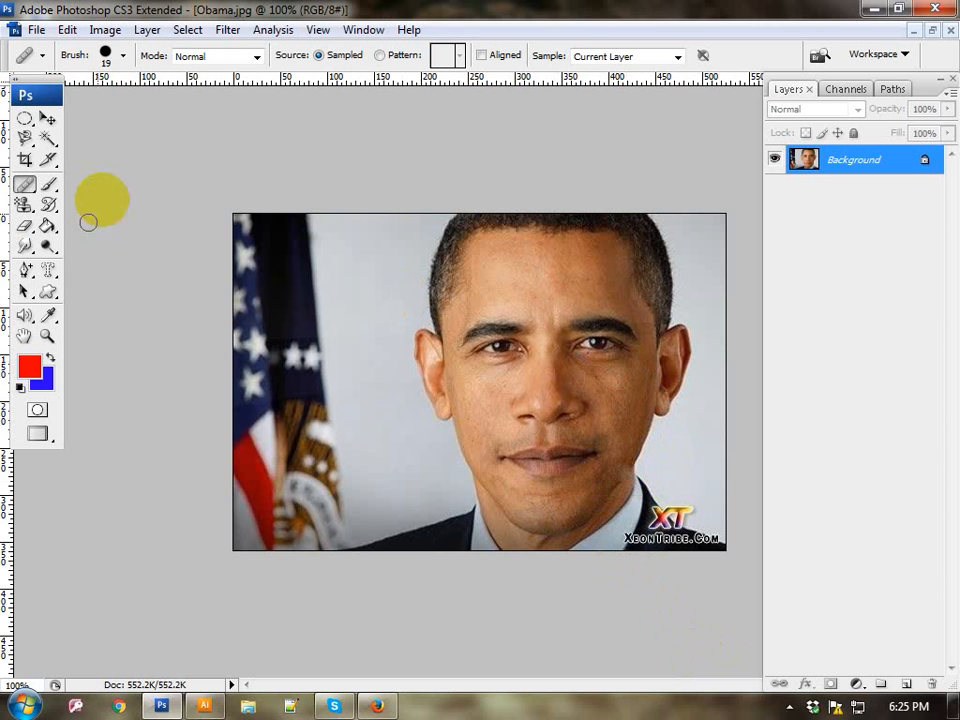
Step: Compare the Spot Healing Brush with the Healing Brush, then touch up the forehead, both cheeks and the mouth corner with the Healing Brush
{"action": "left_click", "coordinate": [26, 186]}
{"action": "left_click_drag", "start_coordinate": [28, 188], "coordinate": [117, 183]}
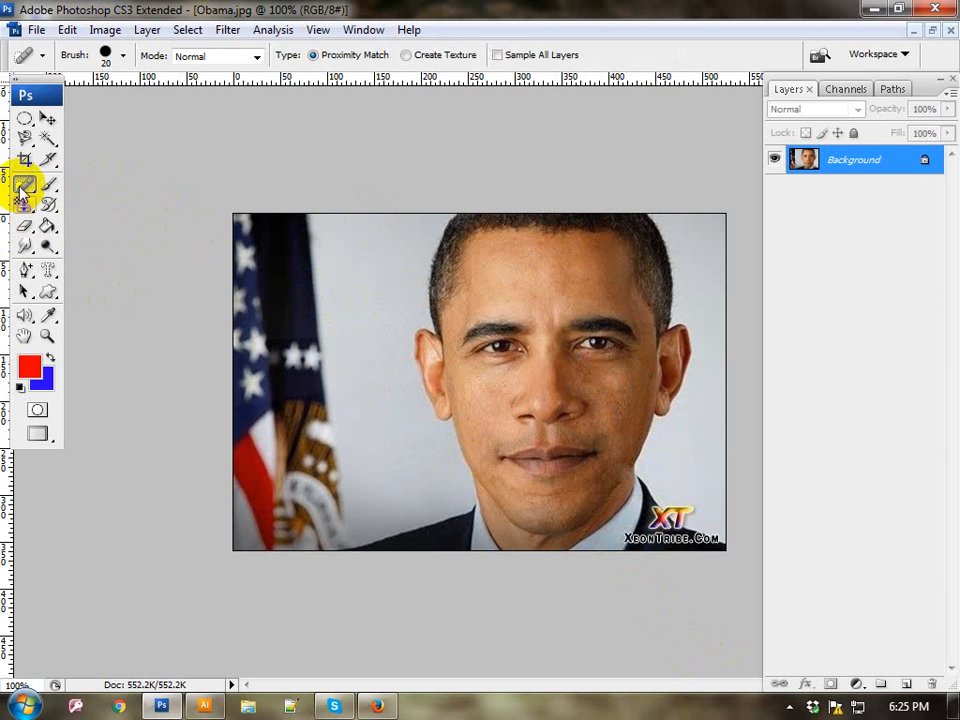
{"action": "left_click_drag", "start_coordinate": [22, 186], "coordinate": [84, 201]}
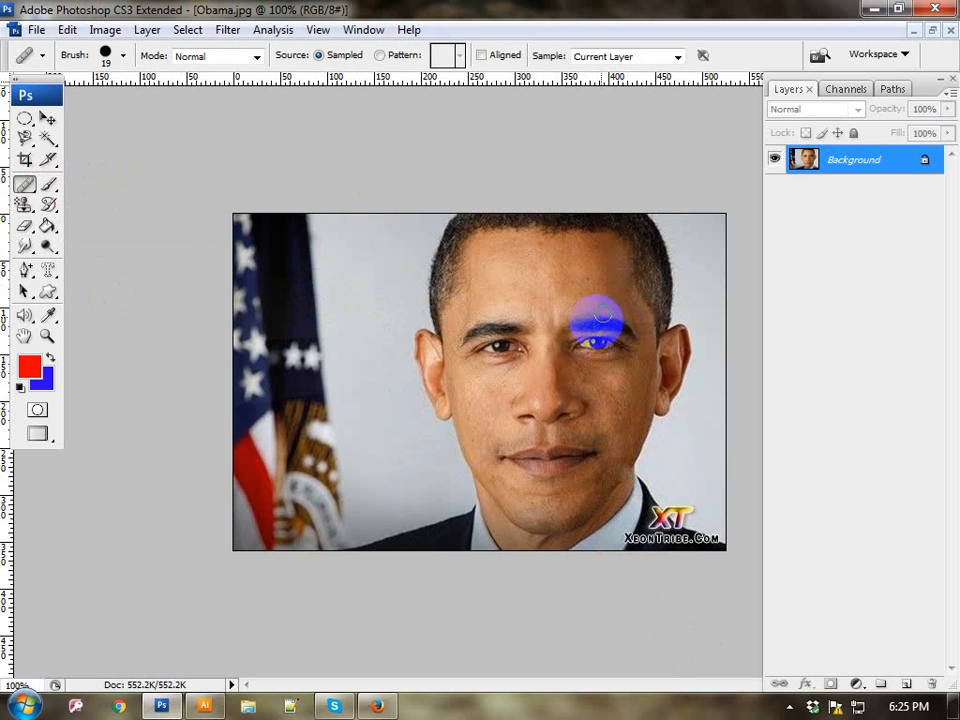
{"action": "left_click", "coordinate": [516, 272], "text": "alt"}
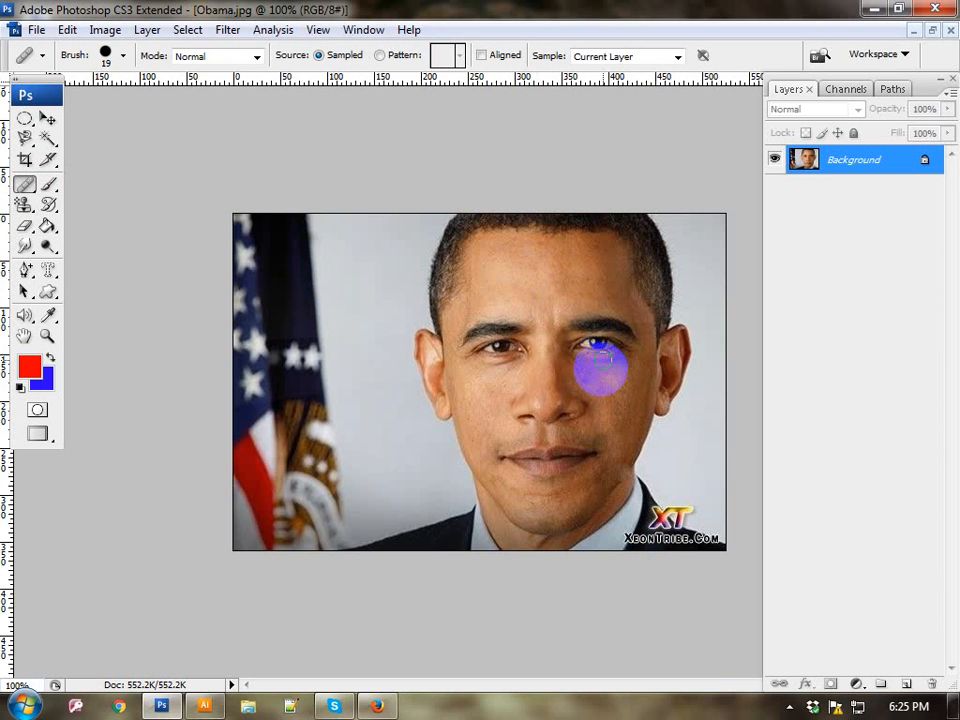
{"action": "left_click", "coordinate": [594, 385]}
{"action": "left_click", "coordinate": [581, 375]}
{"action": "left_click", "coordinate": [575, 366]}
{"action": "left_click", "coordinate": [482, 378]}
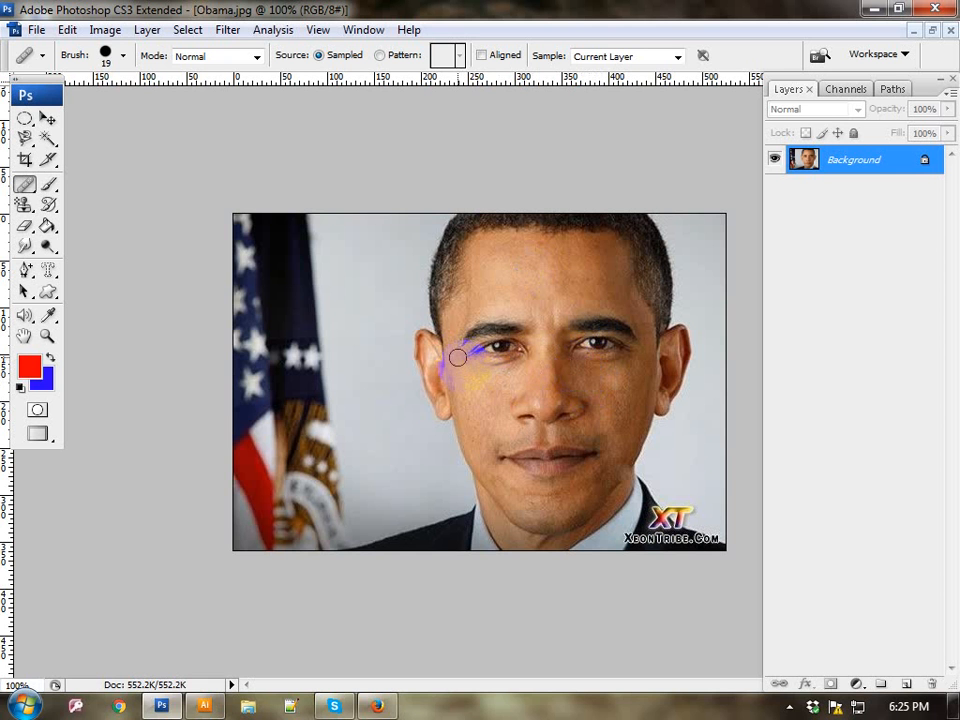
{"action": "left_click", "coordinate": [499, 456]}
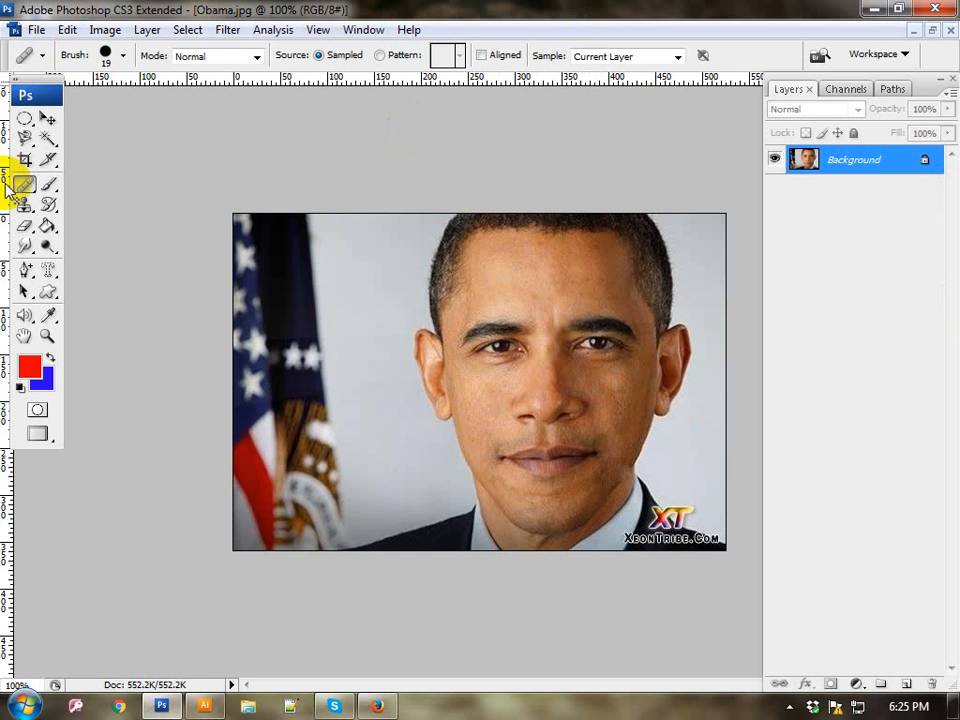
Step: Use the Patch Tool in Source mode to outline the skin at the mouth corner and replace it with nearby cheek skin
{"action": "left_click_drag", "start_coordinate": [22, 184], "coordinate": [100, 224]}
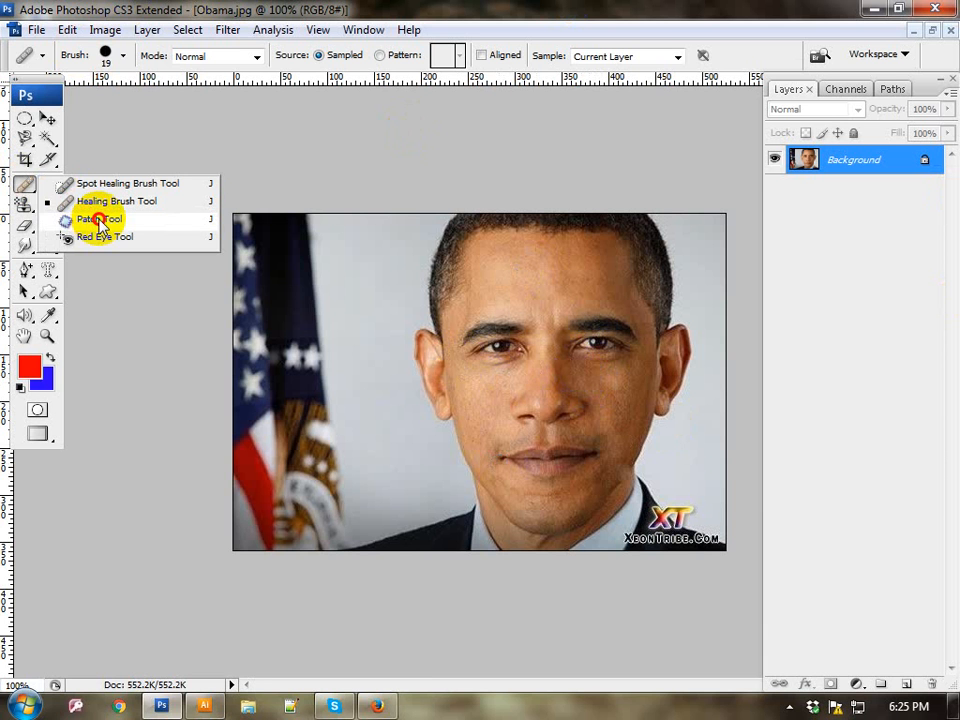
{"action": "left_click_drag", "start_coordinate": [100, 224], "coordinate": [100, 220]}
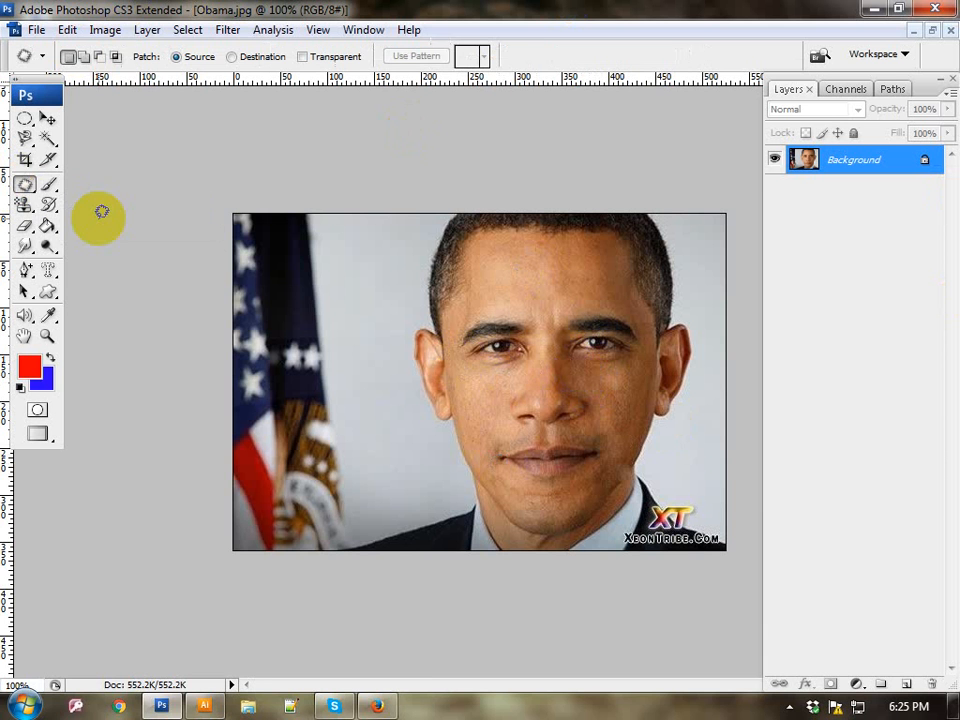
{"action": "mouse_move", "coordinate": [414, 378]}
{"action": "left_mouse_down"}
{"action": "mouse_move", "coordinate": [558, 437]}
{"action": "mouse_move", "coordinate": [617, 522]}
{"action": "mouse_move", "coordinate": [538, 488]}
{"action": "mouse_move", "coordinate": [577, 437]}
{"action": "mouse_move", "coordinate": [622, 423]}
{"action": "mouse_move", "coordinate": [606, 385]}
{"action": "mouse_move", "coordinate": [618, 382]}
{"action": "mouse_move", "coordinate": [607, 467]}
{"action": "mouse_move", "coordinate": [571, 486]}
{"action": "mouse_move", "coordinate": [503, 481]}
{"action": "mouse_move", "coordinate": [564, 449]}
{"action": "mouse_move", "coordinate": [601, 444]}
{"action": "mouse_move", "coordinate": [493, 465]}
{"action": "left_mouse_up"}
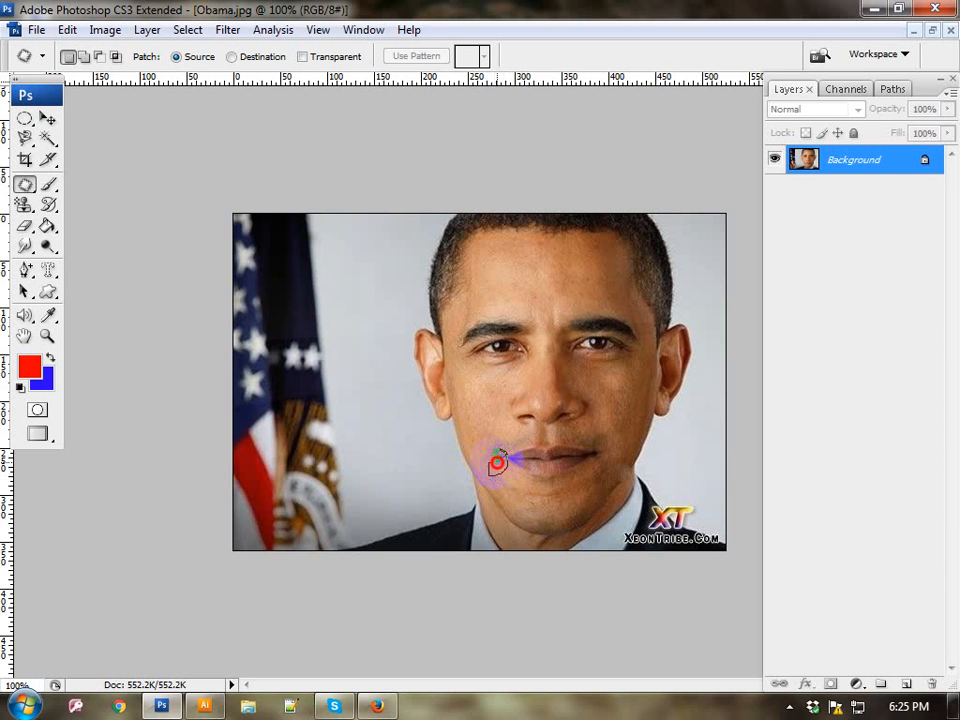
{"action": "left_click_drag", "start_coordinate": [497, 463], "coordinate": [497, 463]}
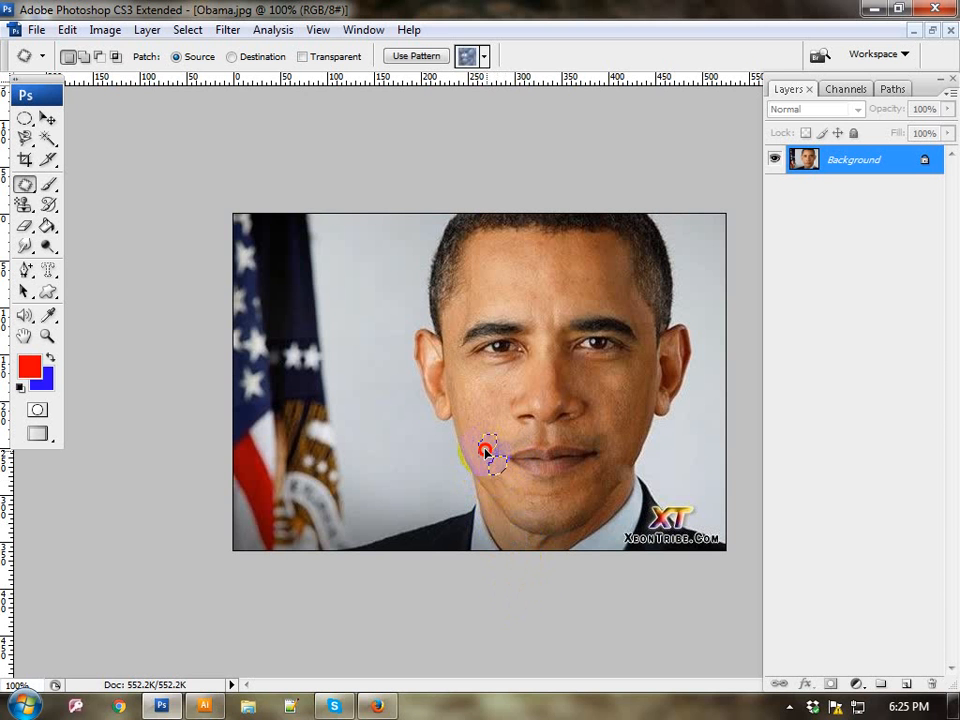
{"action": "left_click_drag", "start_coordinate": [486, 452], "coordinate": [473, 441]}
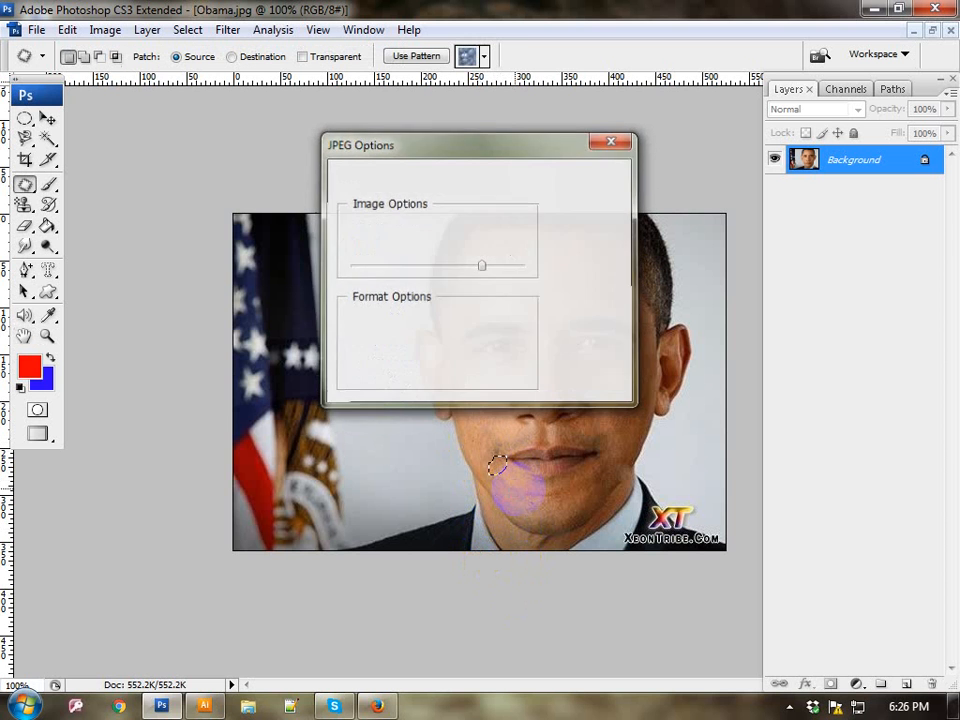
Step: Deselect the patched area, then outline the other mouth corner with the Patch Tool and replace it with nearby chin skin
{"action": "key", "text": "ctrl+d"}
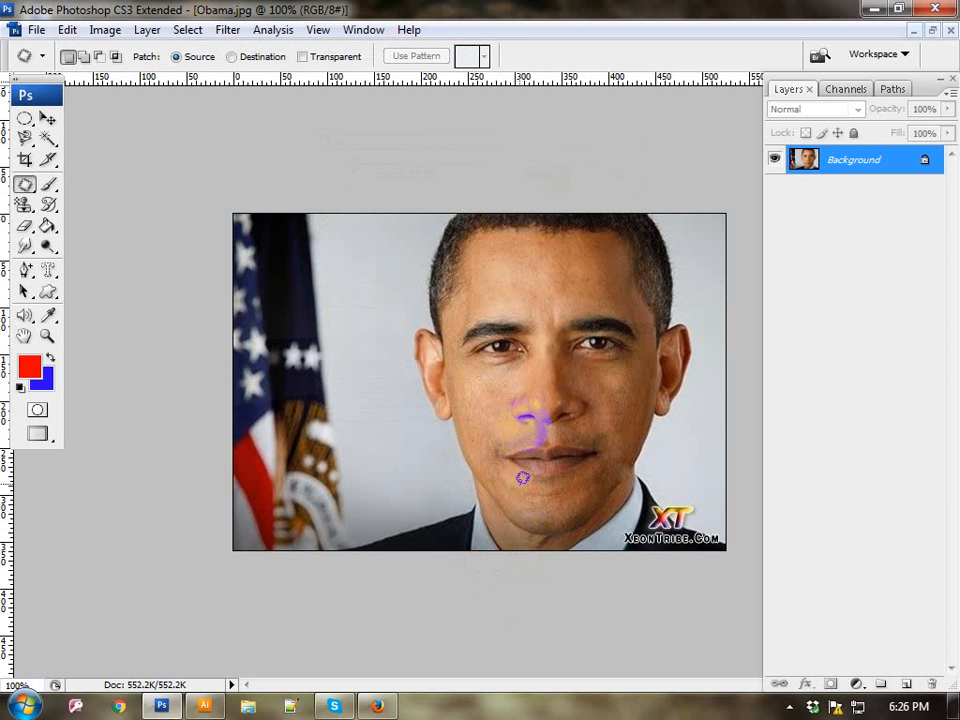
{"action": "mouse_move", "coordinate": [590, 467]}
{"action": "left_mouse_down"}
{"action": "mouse_move", "coordinate": [600, 456]}
{"action": "mouse_move", "coordinate": [589, 452]}
{"action": "mouse_move", "coordinate": [606, 446]}
{"action": "mouse_move", "coordinate": [603, 459]}
{"action": "mouse_move", "coordinate": [585, 460]}
{"action": "left_mouse_up"}
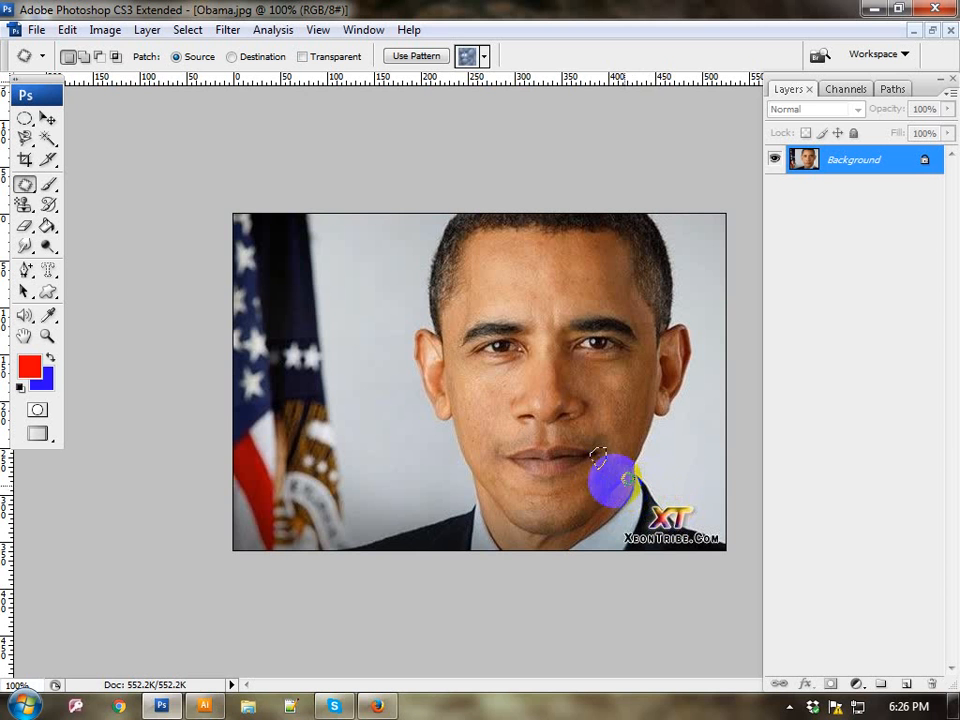
{"action": "left_click_drag", "start_coordinate": [598, 457], "coordinate": [609, 517]}
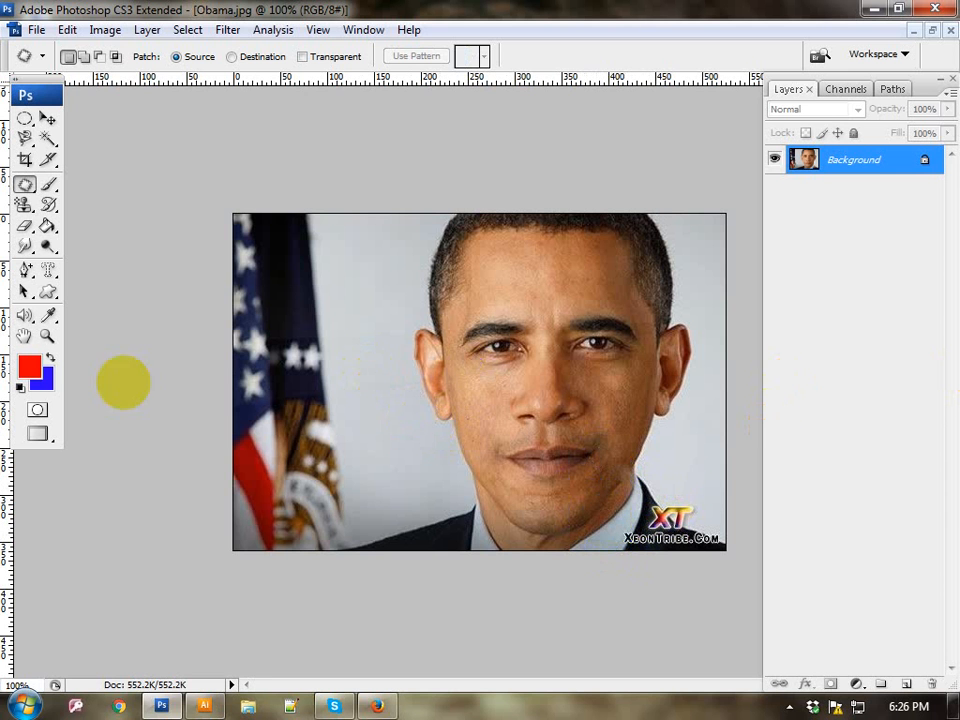
Step: Close Obama.jpg without saving and open bird.jpg from the Wallpapers folder
{"action": "left_click", "coordinate": [22, 187]}
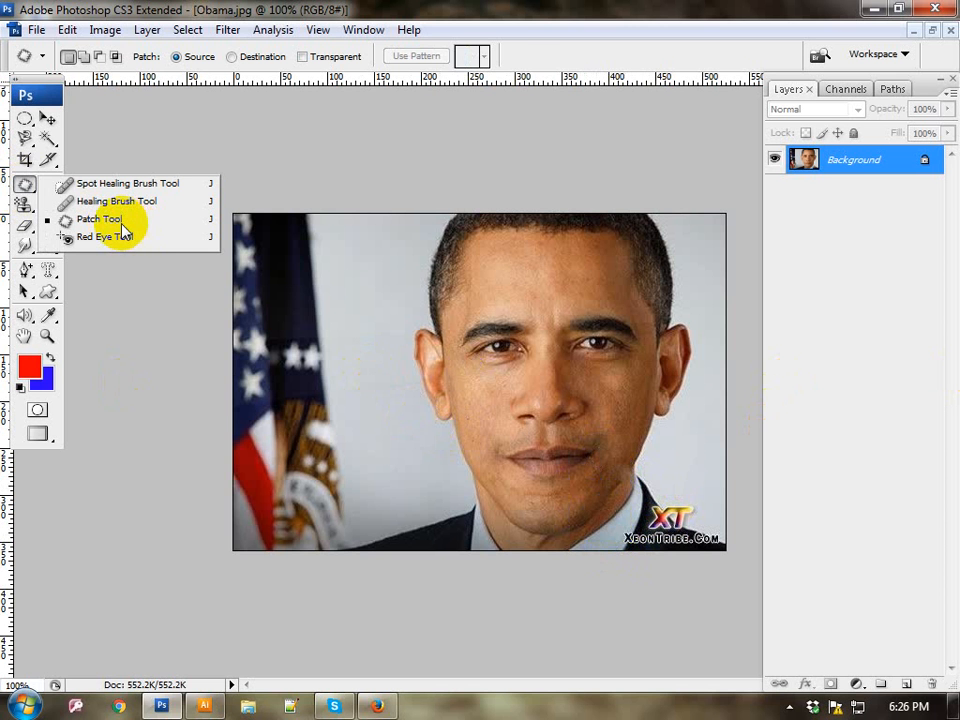
{"action": "left_click", "coordinate": [945, 30]}
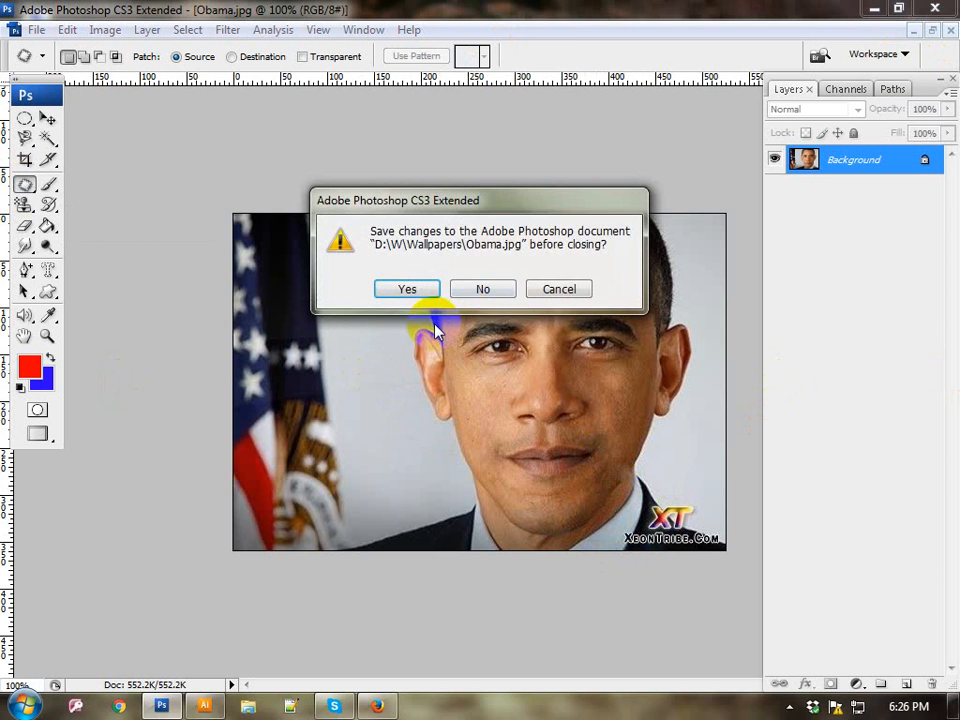
{"action": "left_click", "coordinate": [490, 289]}
{"action": "double_click", "coordinate": [499, 289]}
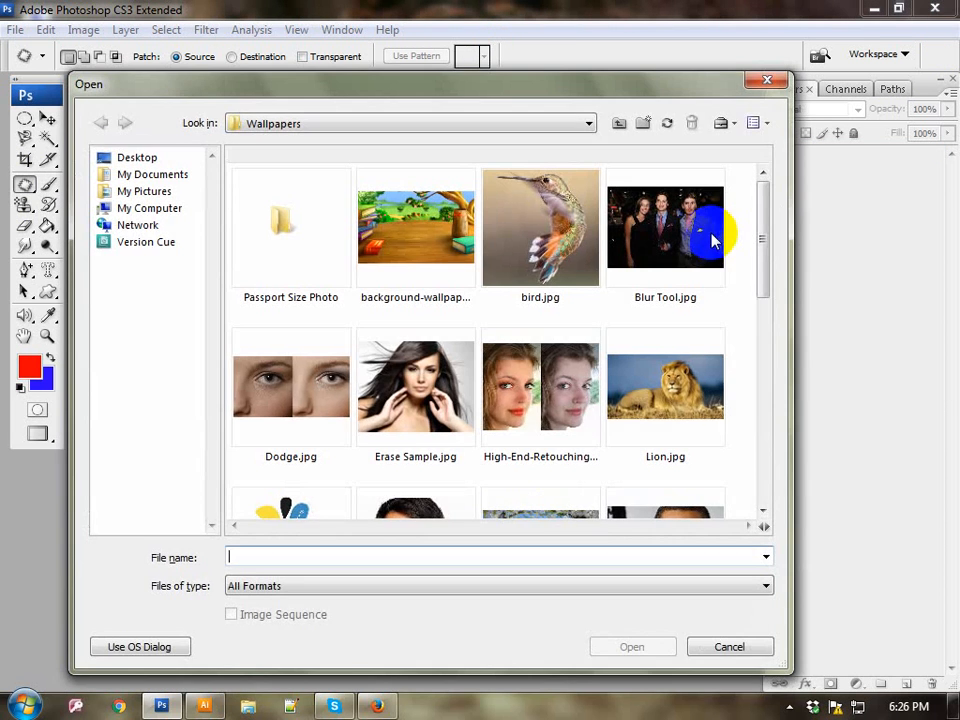
{"action": "mouse_move", "coordinate": [763, 251]}
{"action": "left_mouse_down"}
{"action": "mouse_move", "coordinate": [761, 369]}
{"action": "mouse_move", "coordinate": [712, 482]}
{"action": "mouse_move", "coordinate": [739, 296]}
{"action": "mouse_move", "coordinate": [737, 223]}
{"action": "mouse_move", "coordinate": [737, 232]}
{"action": "left_mouse_up"}
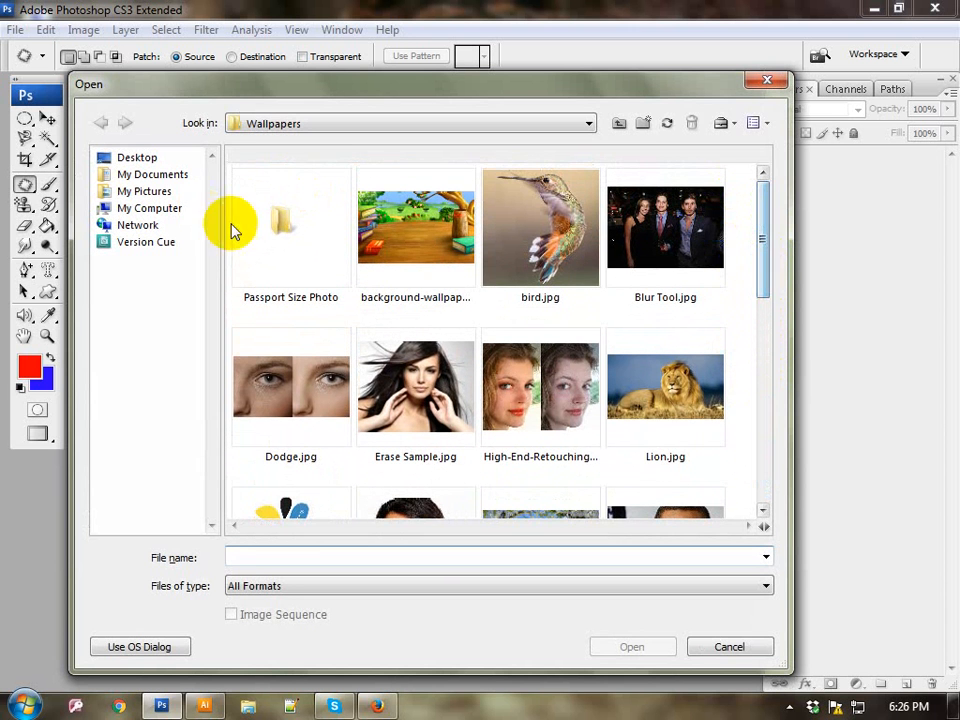
{"action": "left_click", "coordinate": [562, 212]}
{"action": "double_click", "coordinate": [562, 212]}
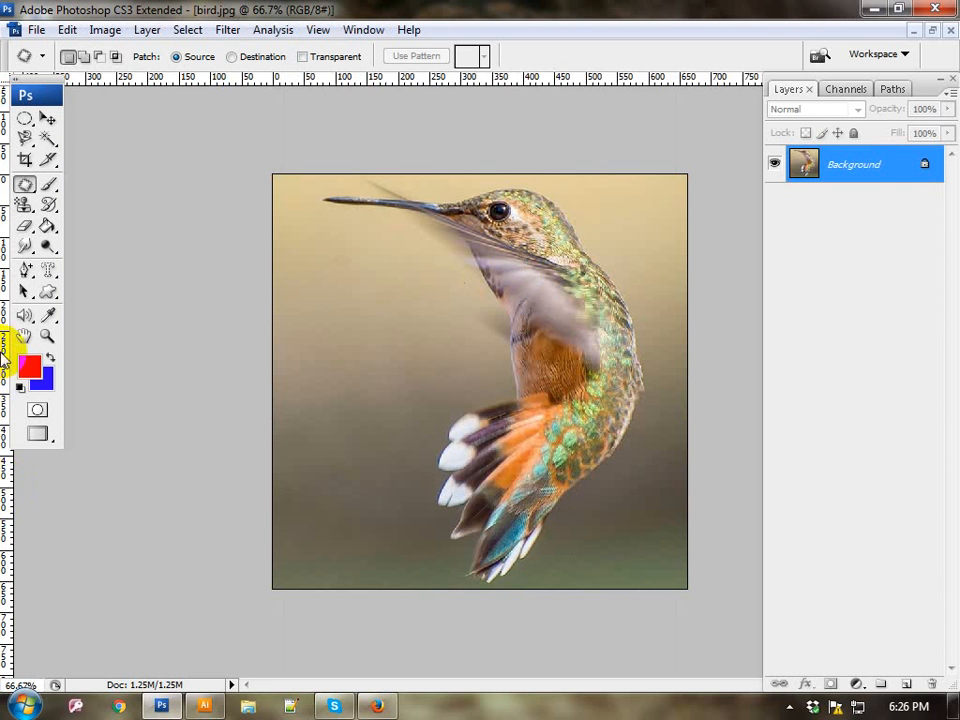
Step: With the Patch Tool in Destination mode, outline the bird's tail, copy it onto the background on both sides of the bird, and deselect
{"action": "left_click", "coordinate": [26, 184]}
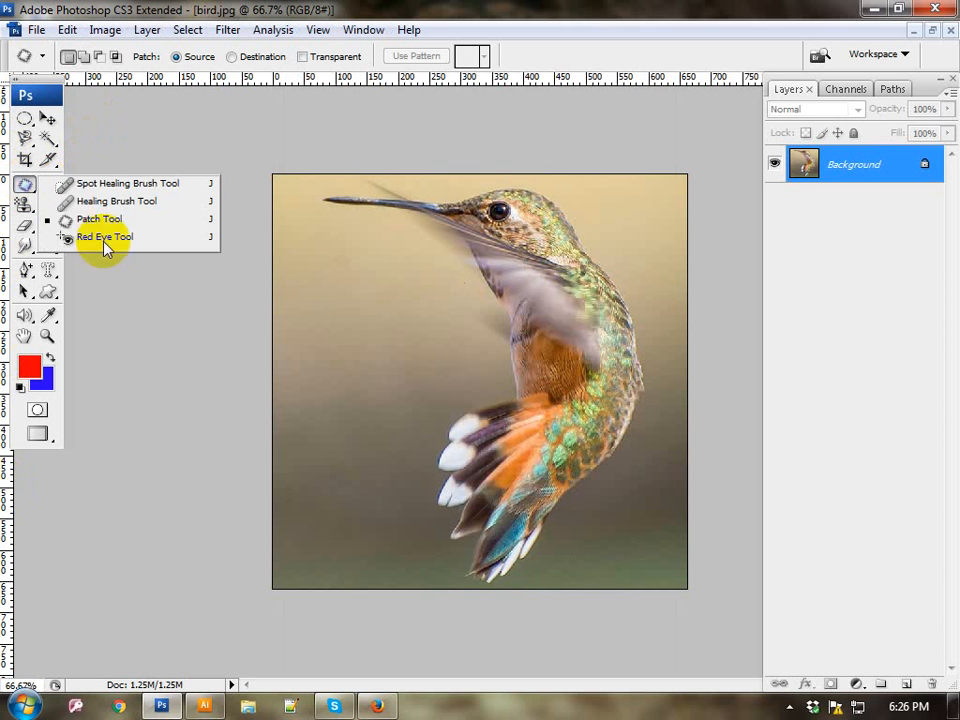
{"action": "left_click", "coordinate": [86, 221]}
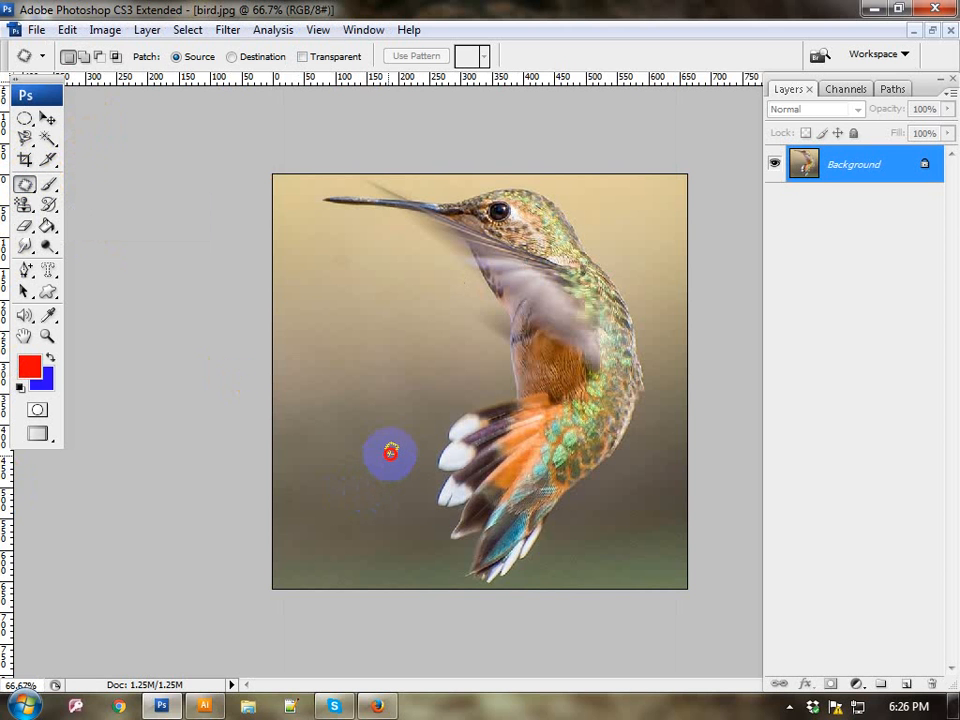
{"action": "mouse_move", "coordinate": [390, 453]}
{"action": "left_mouse_down"}
{"action": "mouse_move", "coordinate": [424, 416]}
{"action": "mouse_move", "coordinate": [513, 384]}
{"action": "mouse_move", "coordinate": [552, 386]}
{"action": "mouse_move", "coordinate": [578, 413]}
{"action": "mouse_move", "coordinate": [587, 444]}
{"action": "mouse_move", "coordinate": [584, 499]}
{"action": "mouse_move", "coordinate": [512, 574]}
{"action": "mouse_move", "coordinate": [470, 584]}
{"action": "mouse_move", "coordinate": [403, 509]}
{"action": "mouse_move", "coordinate": [397, 441]}
{"action": "left_mouse_up"}
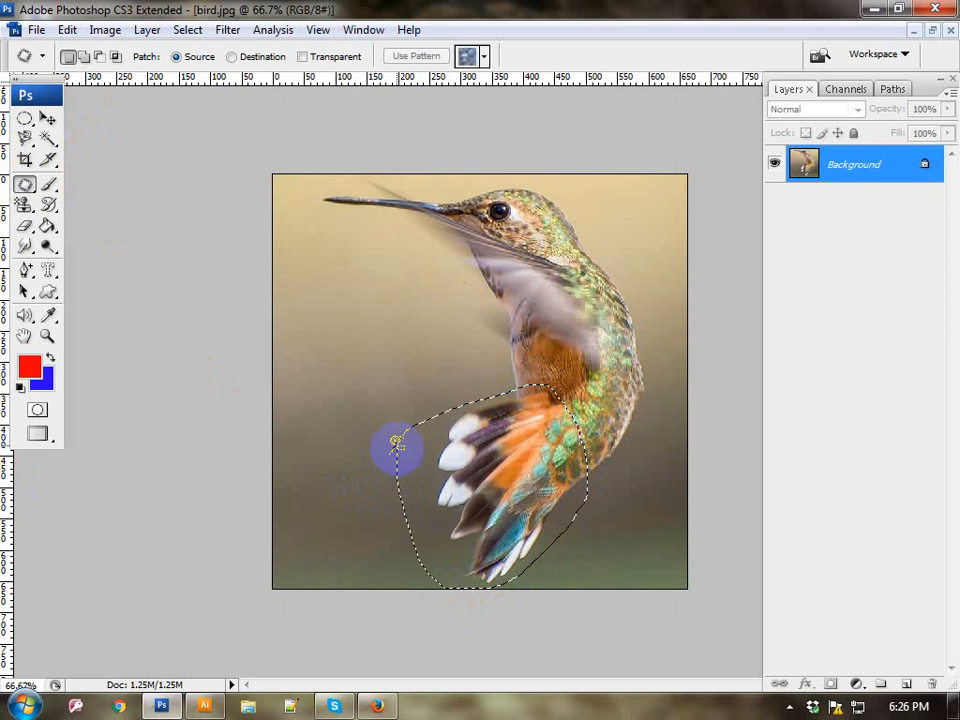
{"action": "left_click", "coordinate": [258, 57]}
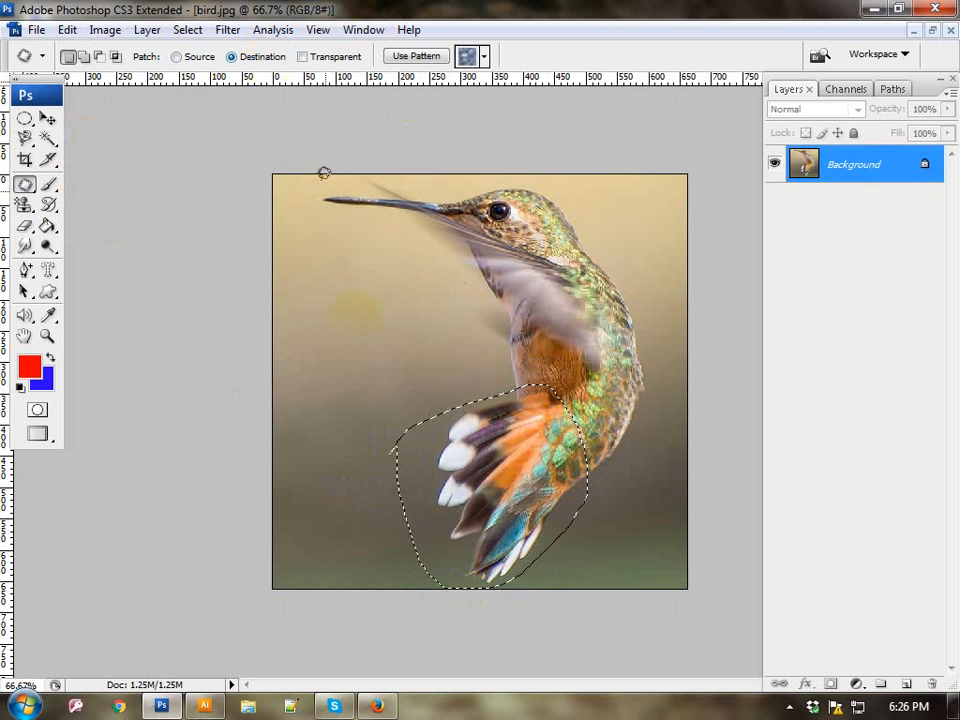
{"action": "left_click_drag", "start_coordinate": [470, 510], "coordinate": [372, 422]}
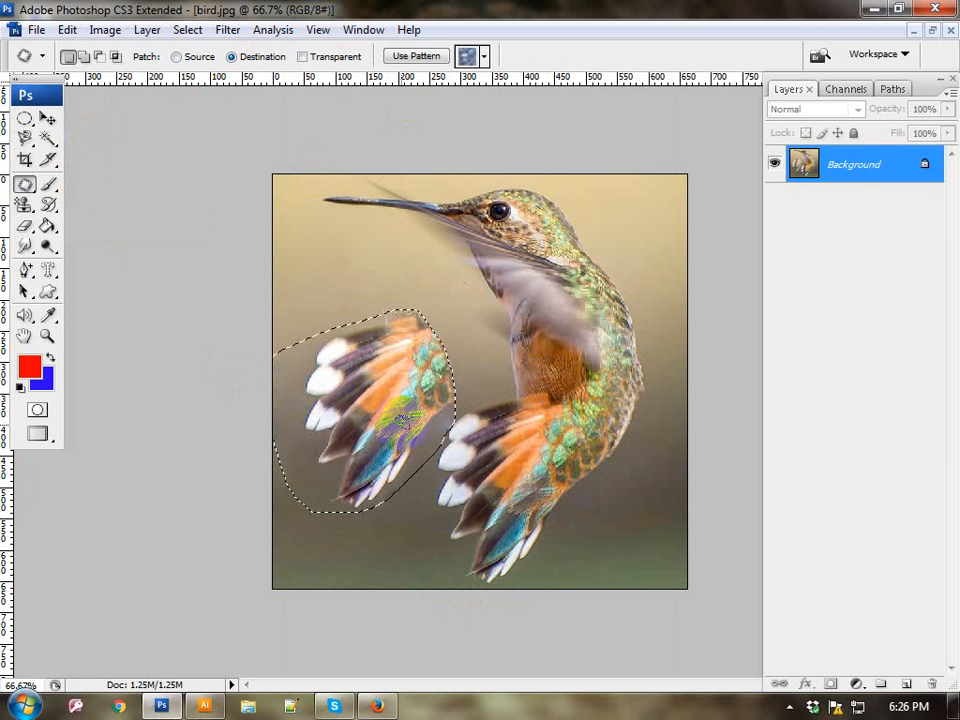
{"action": "left_click_drag", "start_coordinate": [405, 418], "coordinate": [640, 570]}
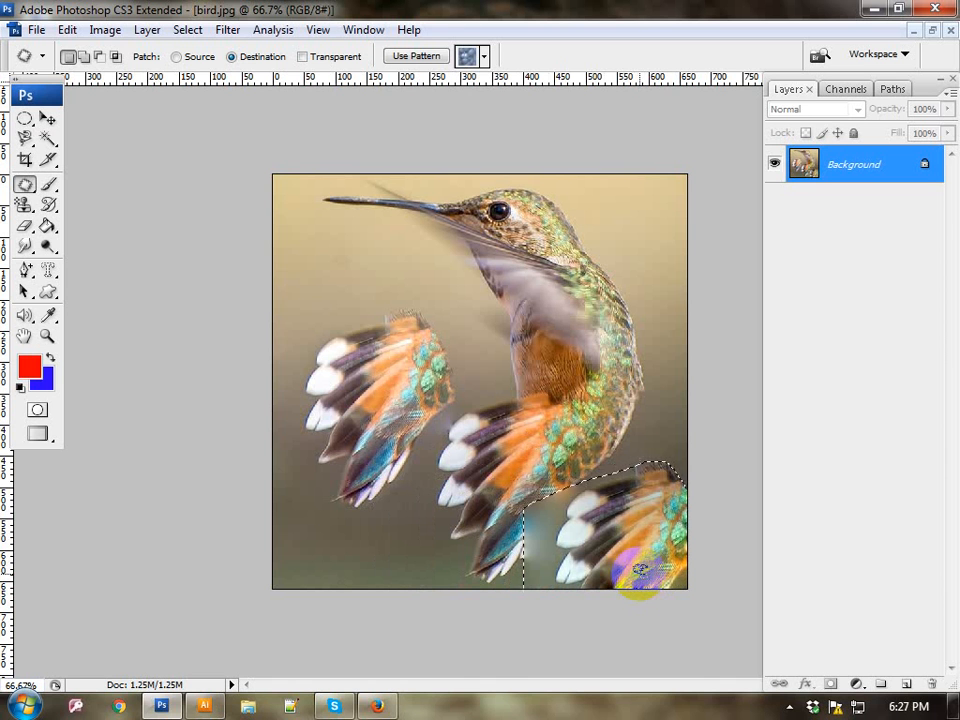
{"action": "key", "text": "ctrl+d"}
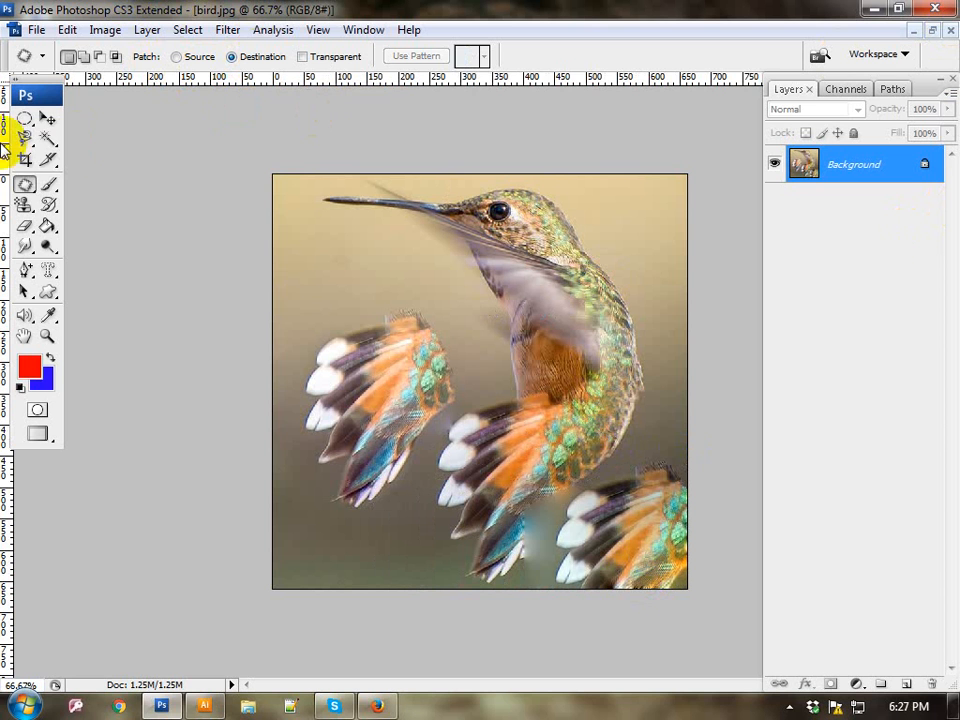
Step: Close bird.jpg without saving and open Red-eye_photo-effect.jpg from the Wallpapers folder
{"action": "left_click", "coordinate": [27, 185]}
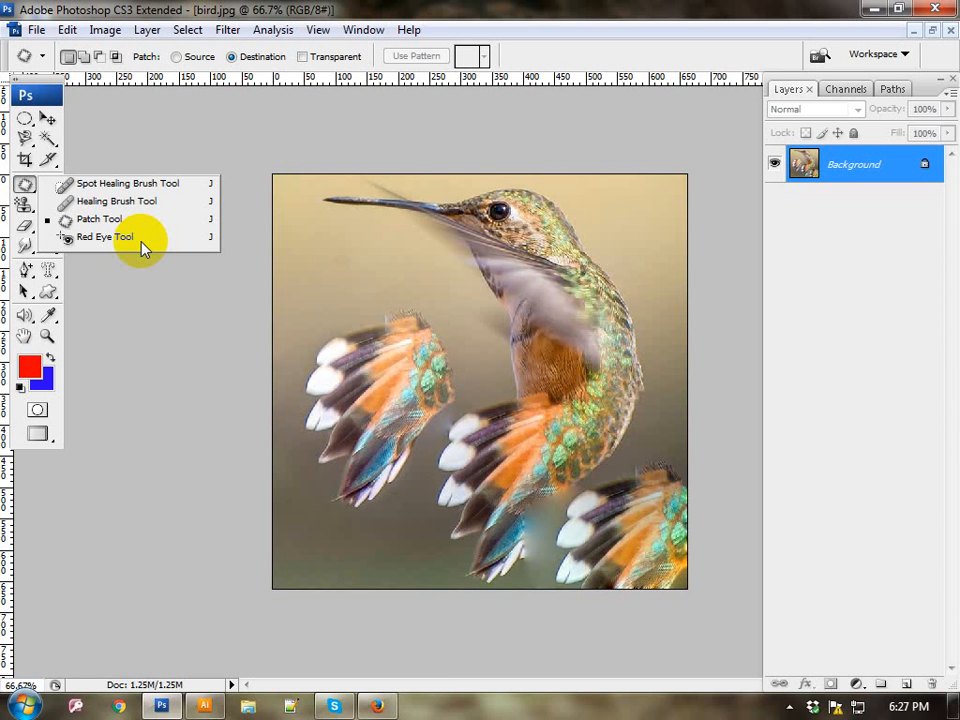
{"action": "left_click", "coordinate": [936, 8]}
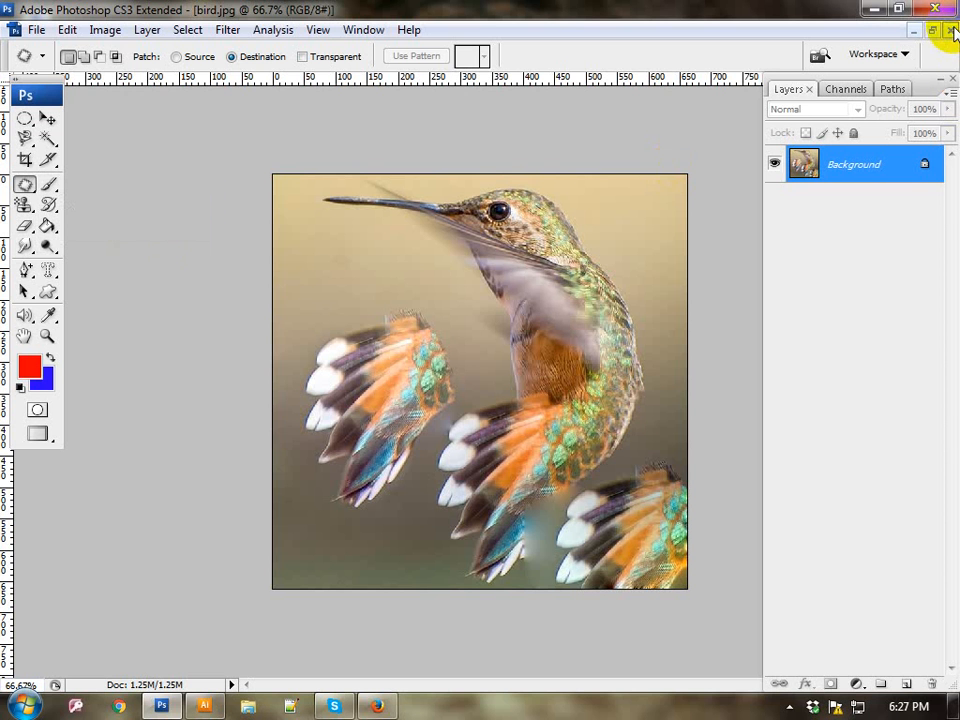
{"action": "left_click", "coordinate": [475, 290]}
{"action": "double_click", "coordinate": [454, 279]}
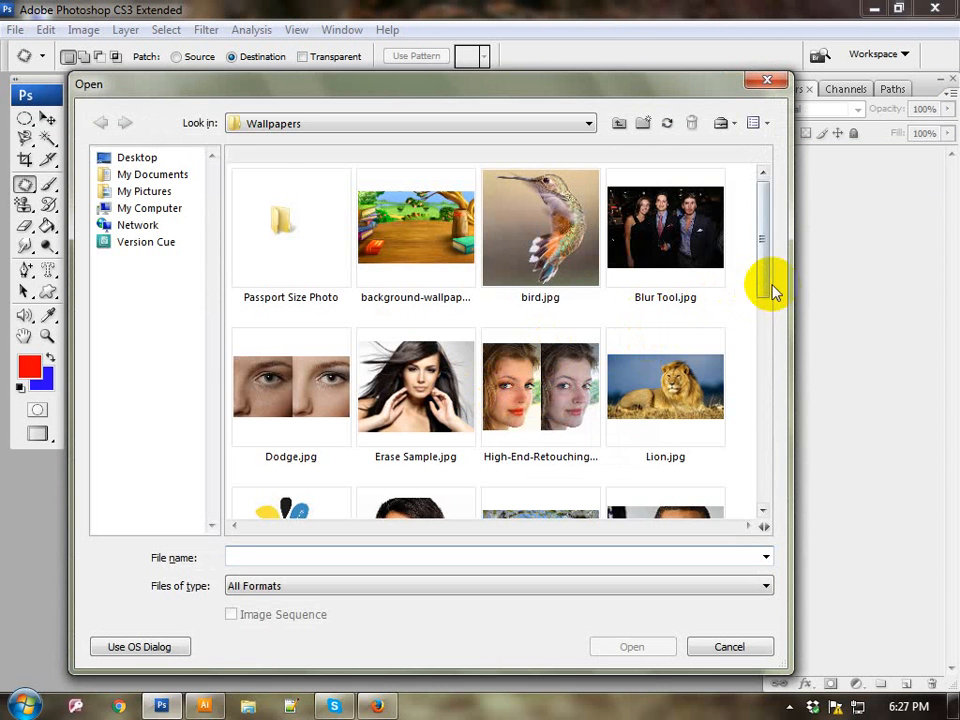
{"action": "left_click_drag", "start_coordinate": [761, 291], "coordinate": [764, 432]}
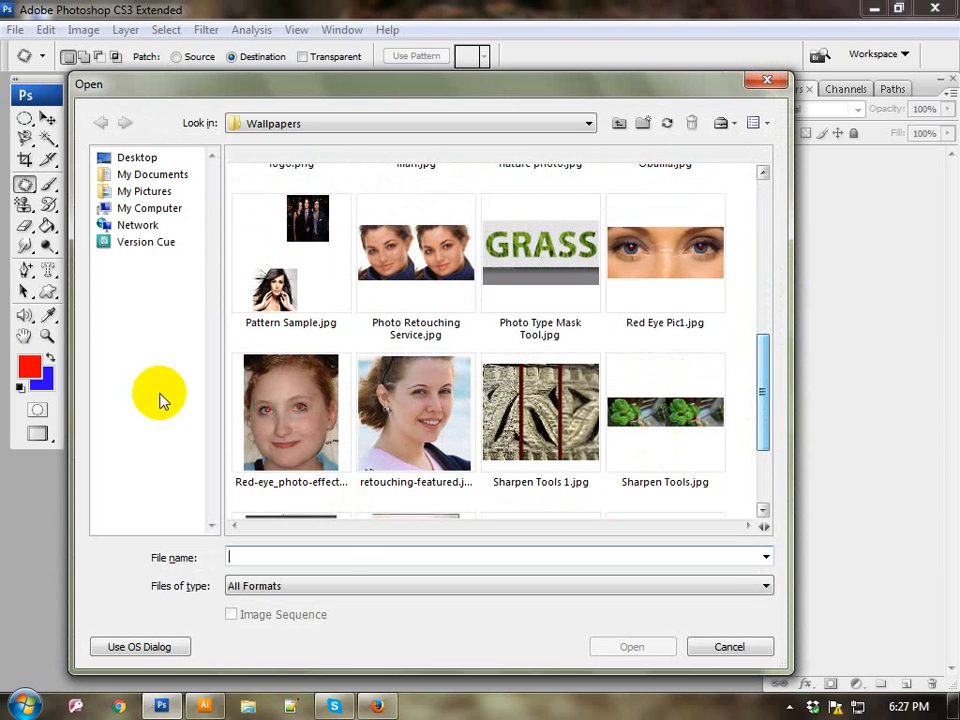
{"action": "double_click", "coordinate": [255, 390]}
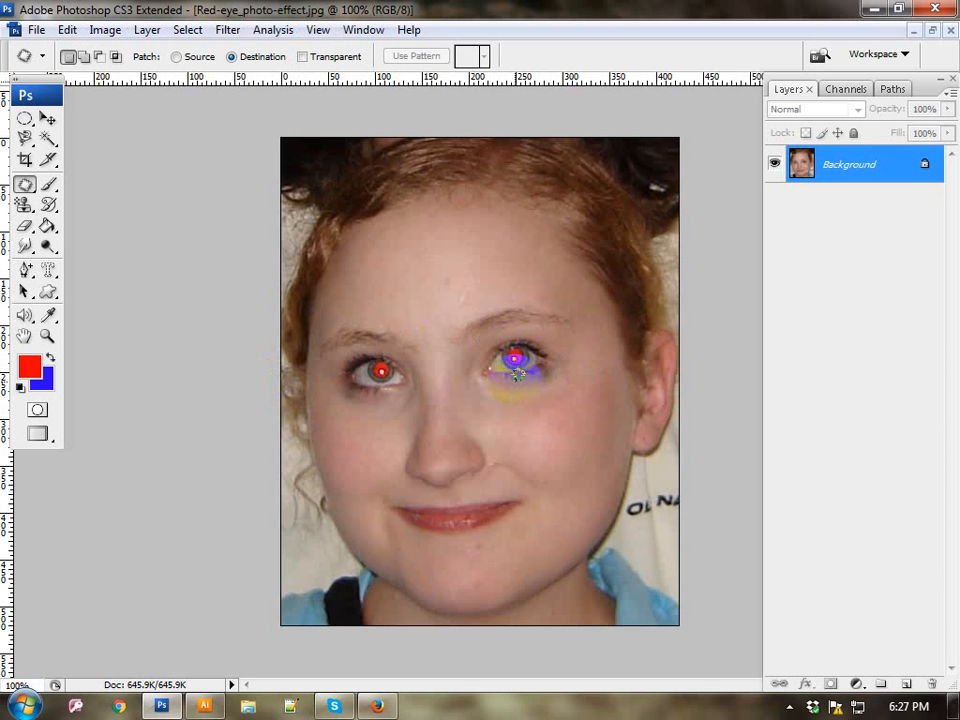
Step: Remove the red pupils from both eyes with the Red Eye Tool
{"action": "left_click", "coordinate": [29, 185]}
{"action": "left_click", "coordinate": [92, 238]}
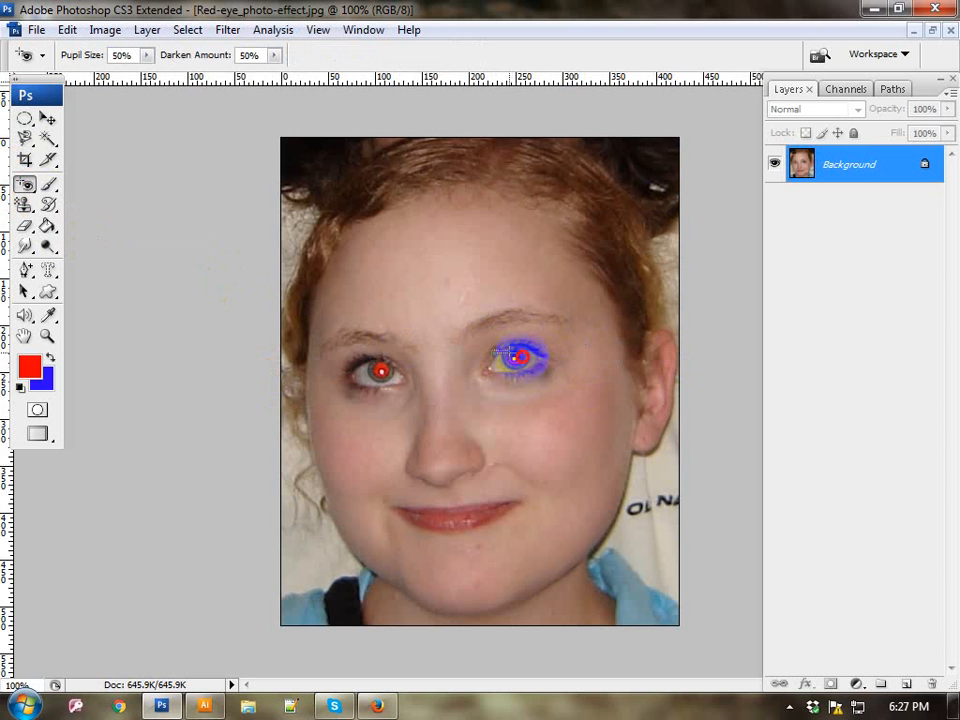
{"action": "mouse_move", "coordinate": [537, 367]}
{"action": "left_mouse_down"}
{"action": "mouse_move", "coordinate": [520, 362]}
{"action": "mouse_move", "coordinate": [528, 381]}
{"action": "left_mouse_up"}
{"action": "left_click_drag", "start_coordinate": [500, 337], "coordinate": [535, 360]}
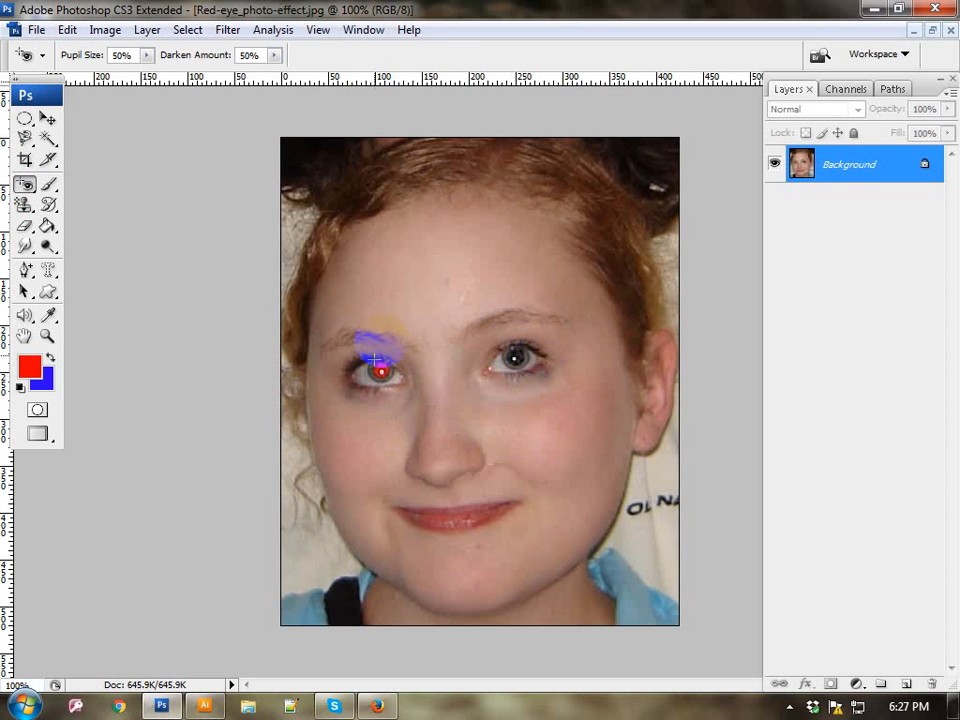
{"action": "left_click_drag", "start_coordinate": [360, 367], "coordinate": [406, 376]}
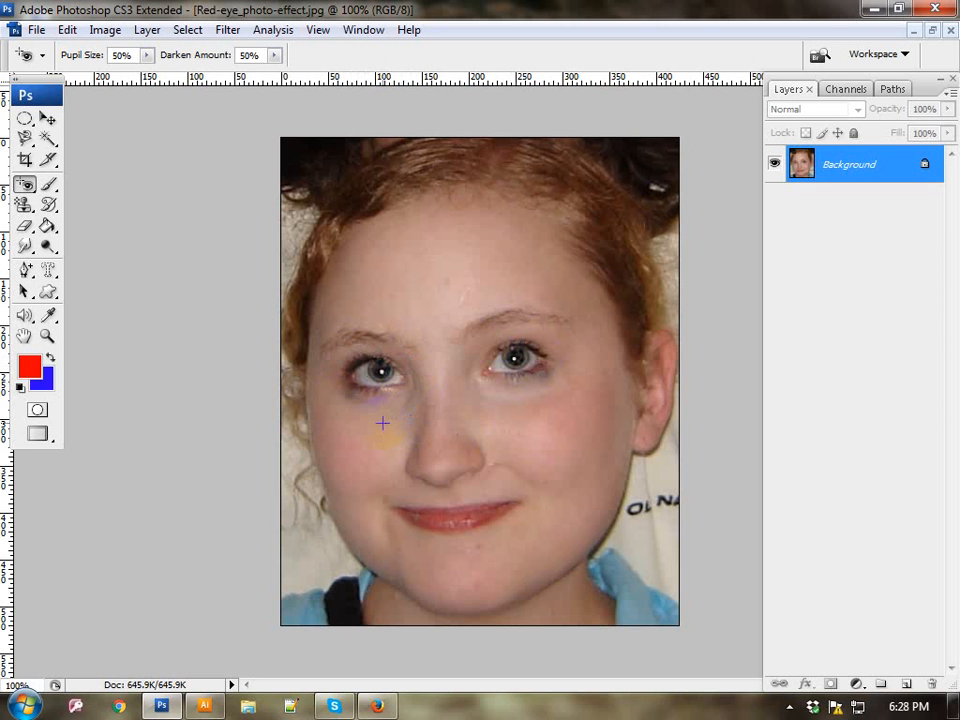
Step: Switch to the Brush Tool and close the red-eye photo without saving
{"action": "left_click", "coordinate": [48, 186]}
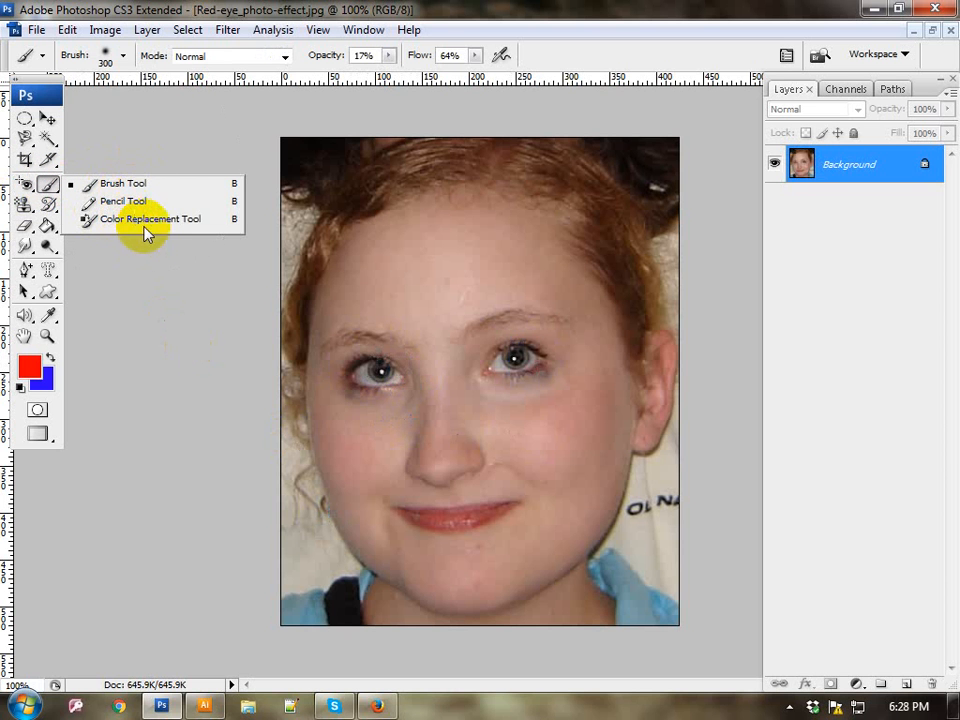
{"action": "left_click", "coordinate": [952, 30]}
{"action": "left_click", "coordinate": [482, 291]}
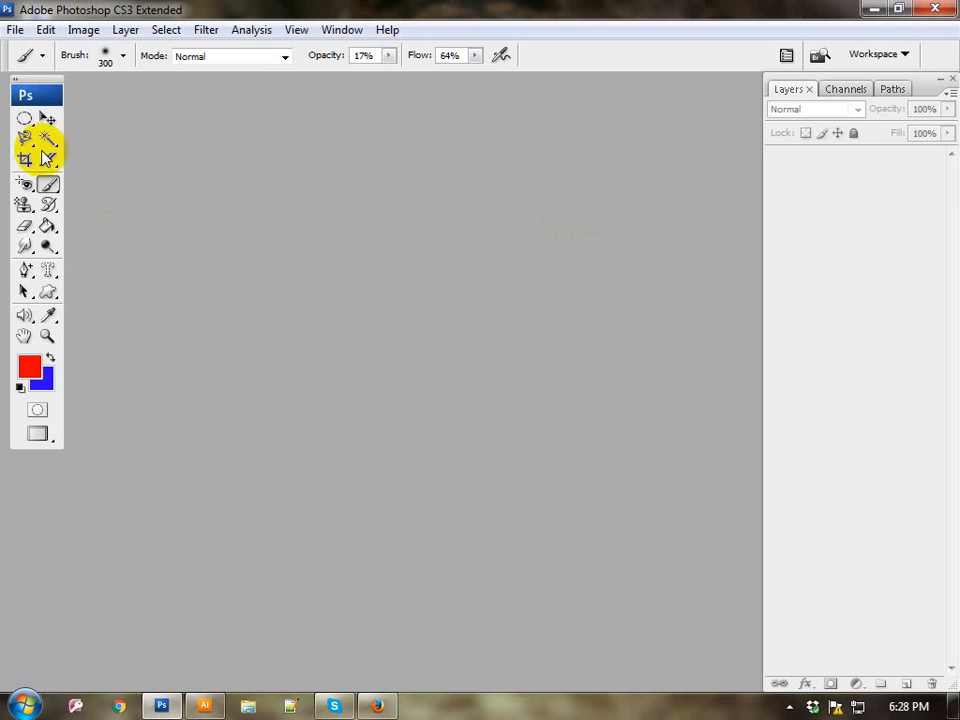
Step: Create a new A4 document from the International Paper preset with its dimensions in inches
{"action": "left_click", "coordinate": [12, 30]}
{"action": "left_click", "coordinate": [20, 48]}
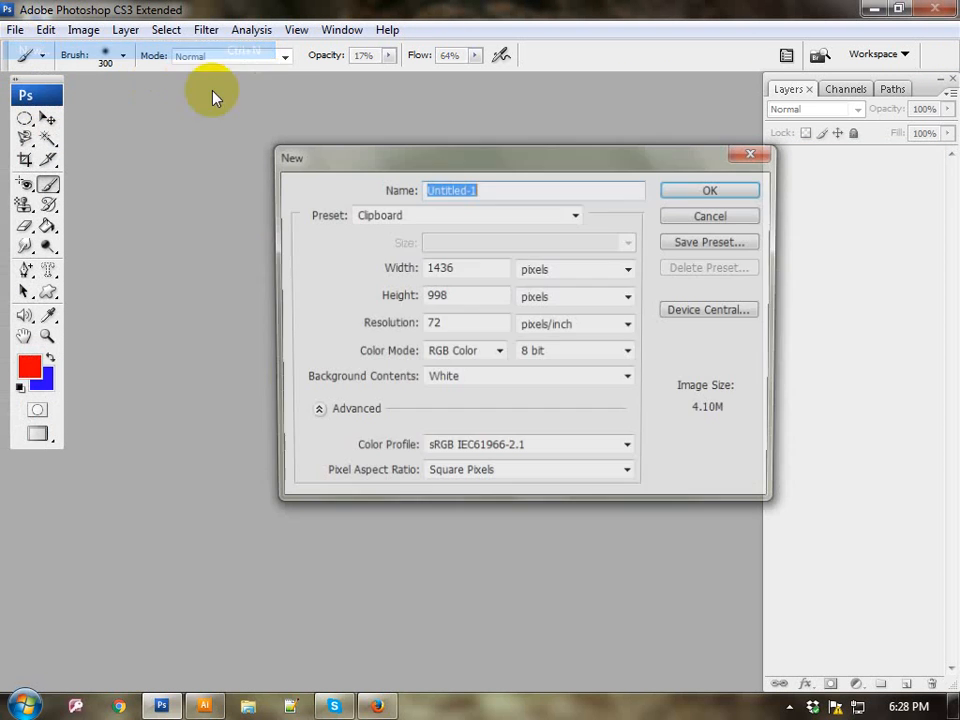
{"action": "left_click", "coordinate": [368, 218]}
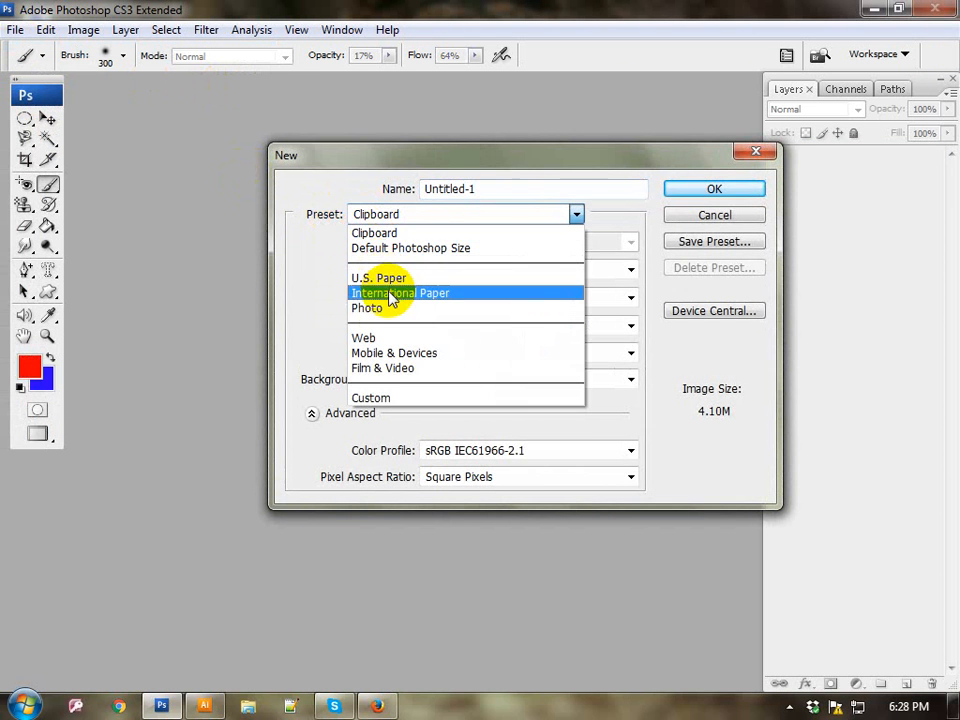
{"action": "left_click", "coordinate": [390, 292]}
{"action": "left_click", "coordinate": [548, 272]}
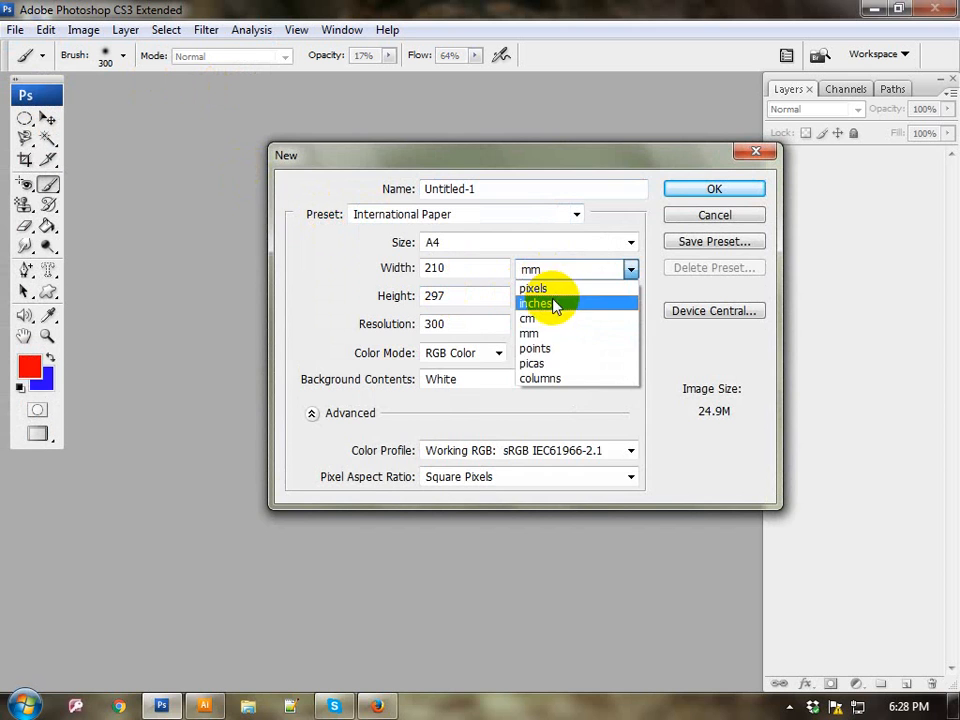
{"action": "left_click", "coordinate": [547, 304]}
{"action": "left_click", "coordinate": [695, 192]}
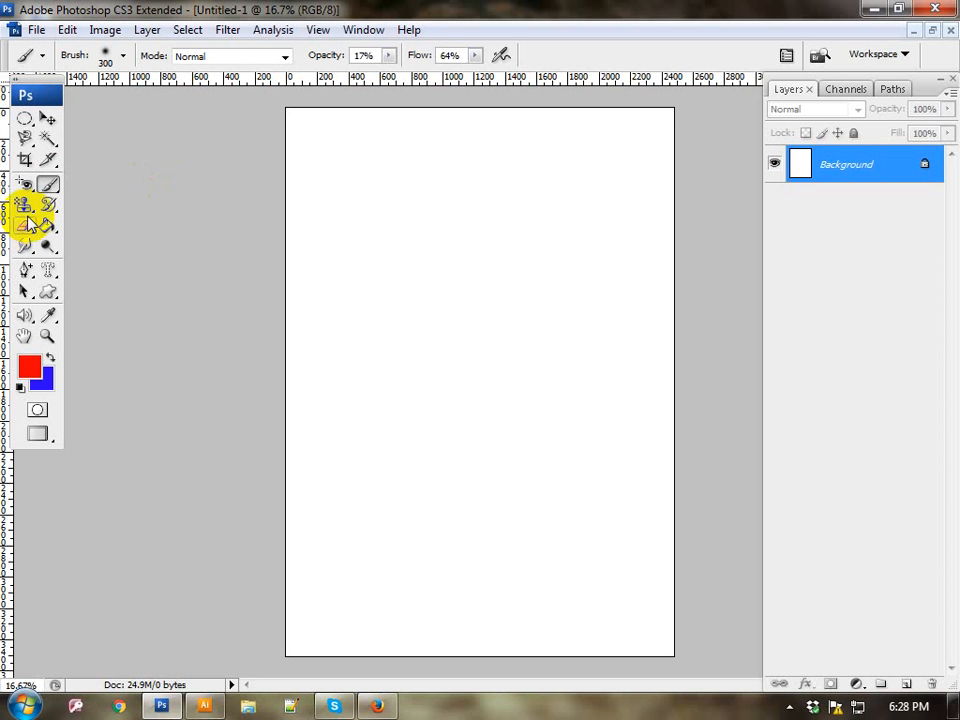
Step: Activate the Brush Tool, browse its brush presets and choose the soft 45 px brush
{"action": "left_click", "coordinate": [48, 184]}
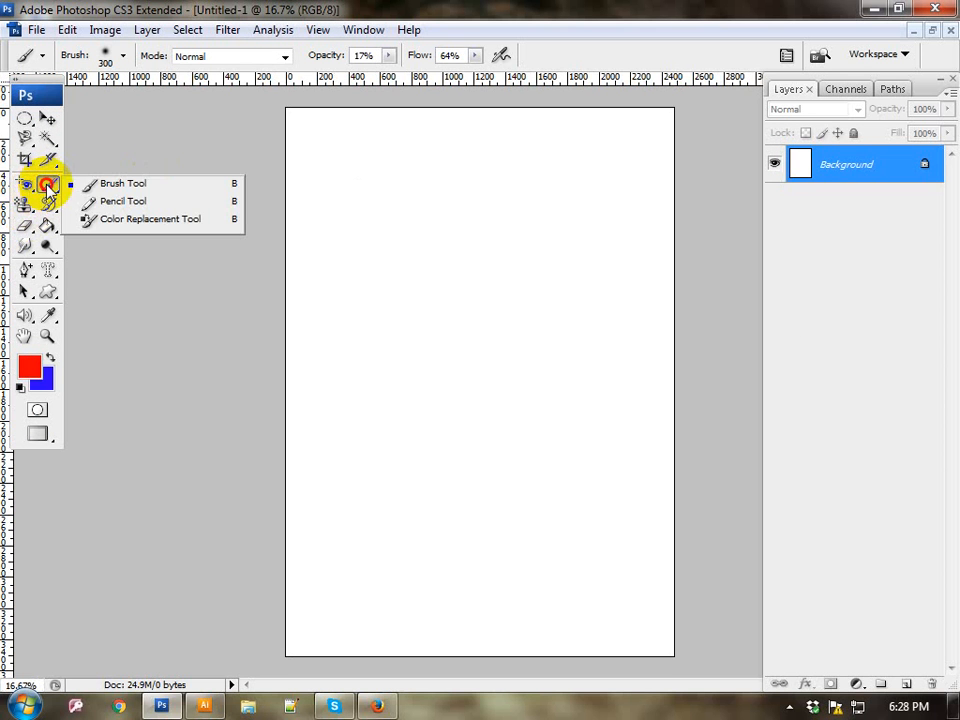
{"action": "left_click", "coordinate": [100, 184]}
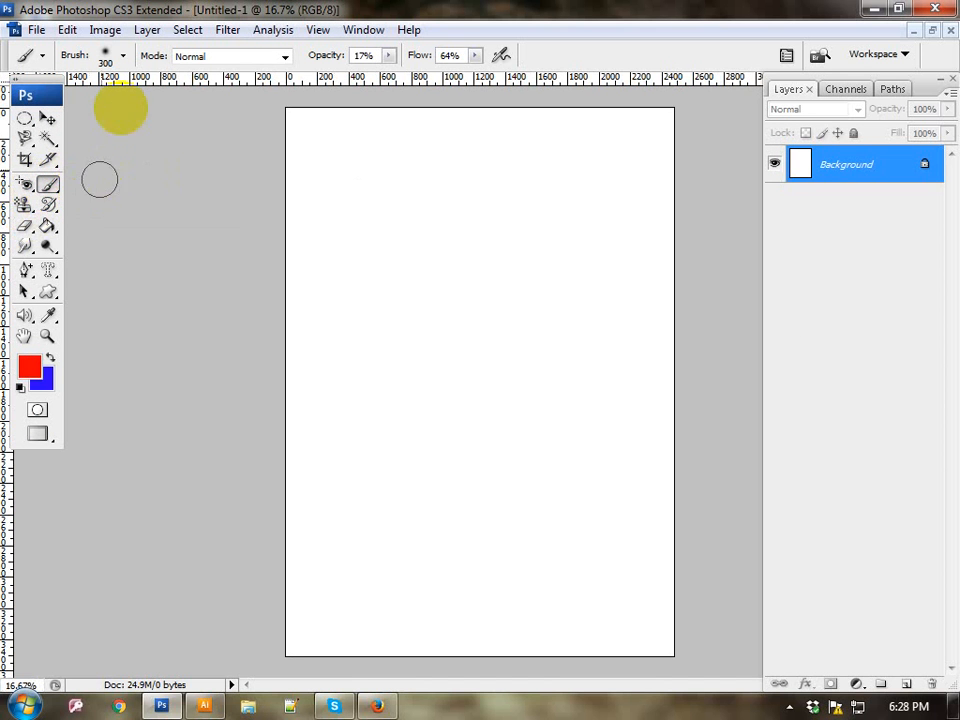
{"action": "left_click", "coordinate": [124, 58]}
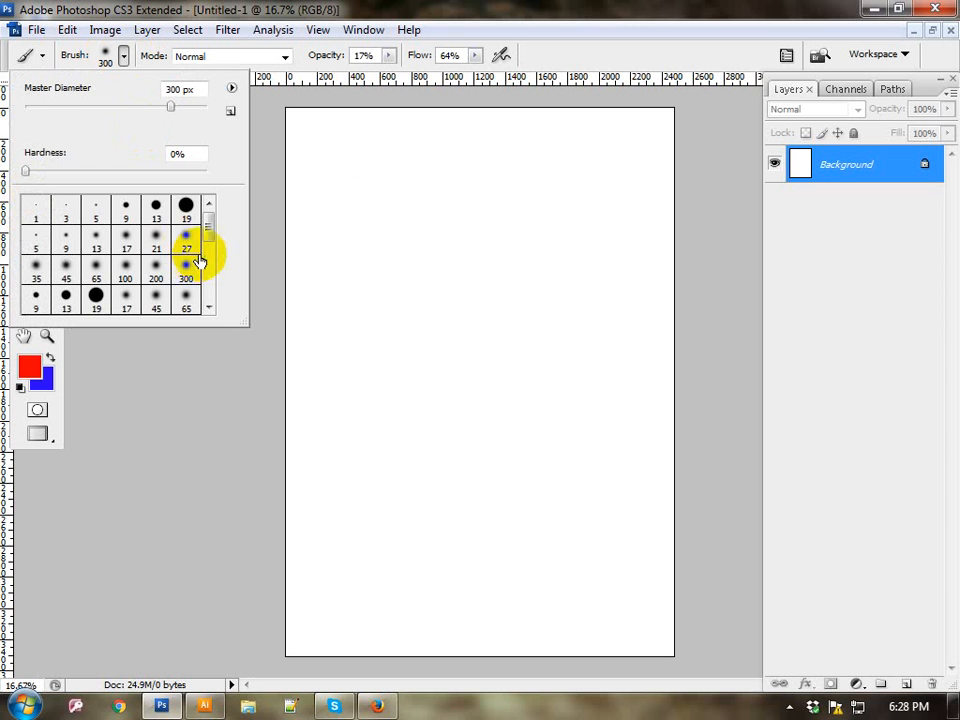
{"action": "scroll", "coordinate": [202, 257], "scroll_direction": "down", "scroll_amount": 5}
{"action": "scroll", "coordinate": [204, 257], "scroll_direction": "down", "scroll_amount": 4}
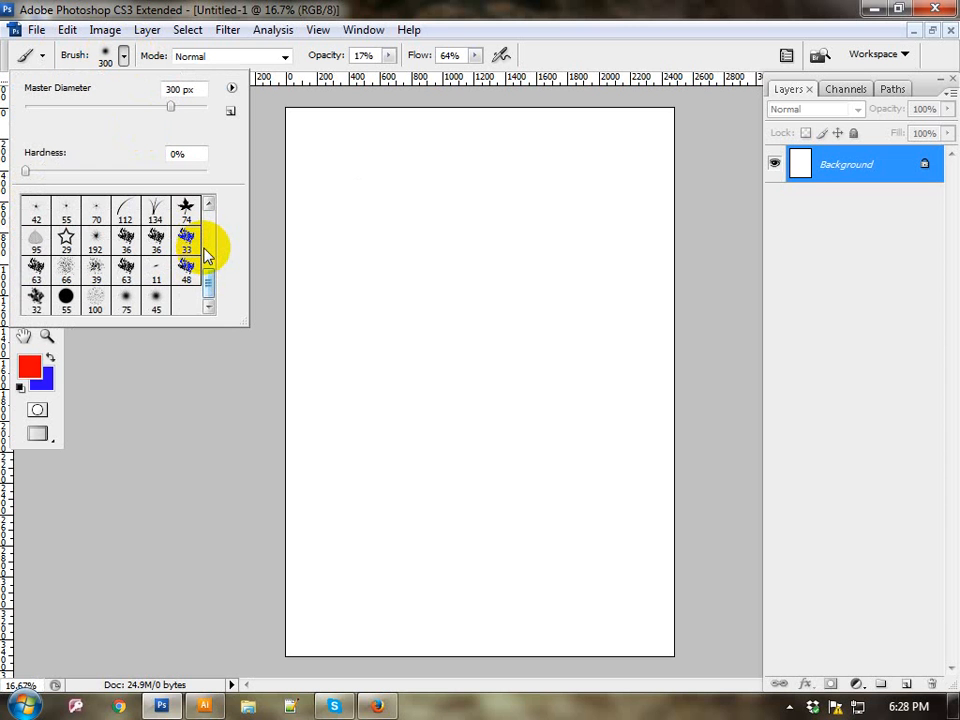
{"action": "scroll", "coordinate": [190, 245], "scroll_direction": "up", "scroll_amount": 2}
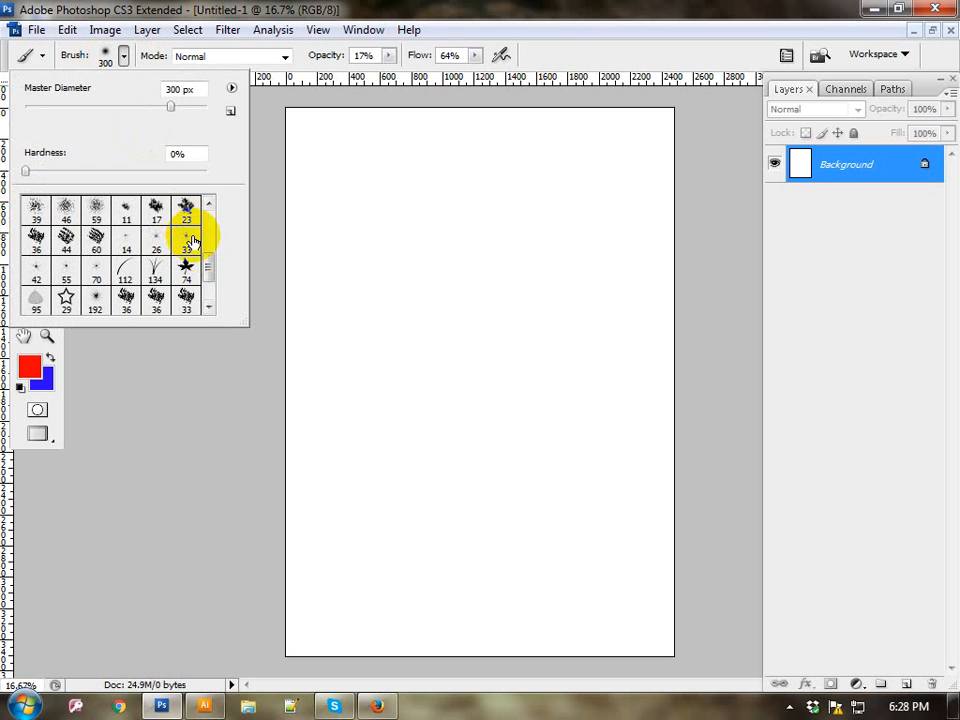
{"action": "scroll", "coordinate": [190, 240], "scroll_direction": "up", "scroll_amount": 1}
{"action": "scroll", "coordinate": [190, 240], "scroll_direction": "up", "scroll_amount": 2}
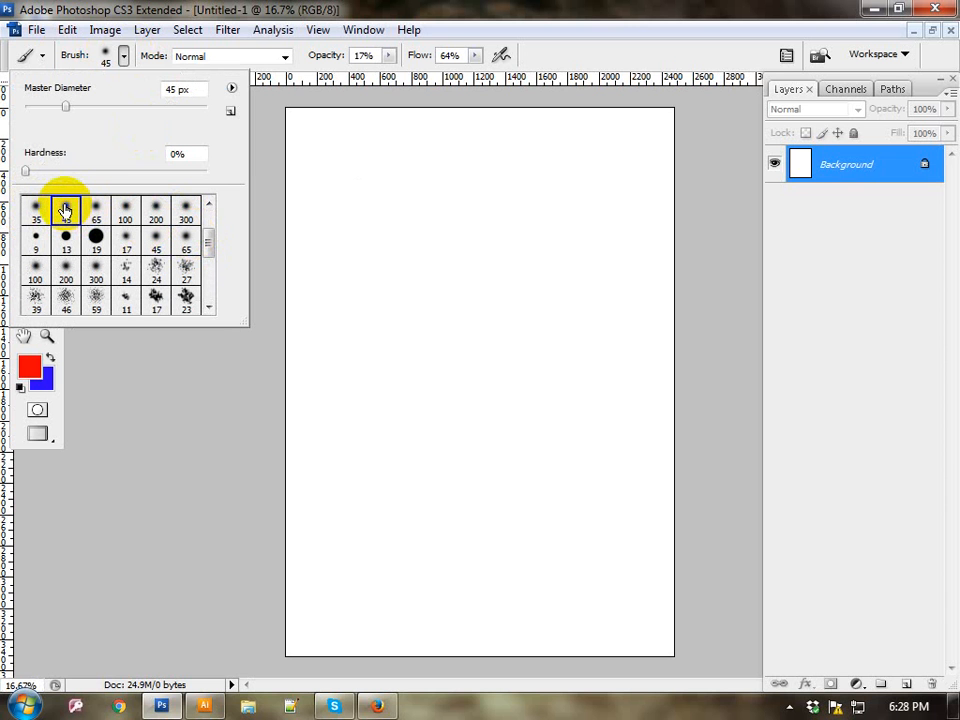
Step: Choose the soft 45 px brush and paint two thin red strokes across the upper part of the page
{"action": "left_click", "coordinate": [96, 240]}
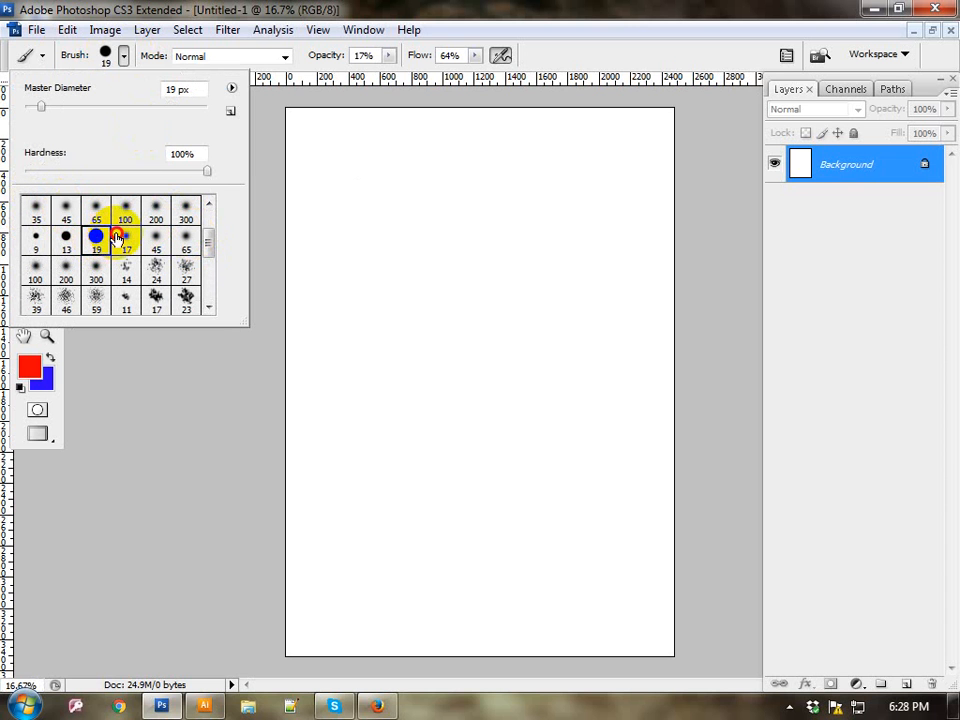
{"action": "left_click", "coordinate": [128, 240]}
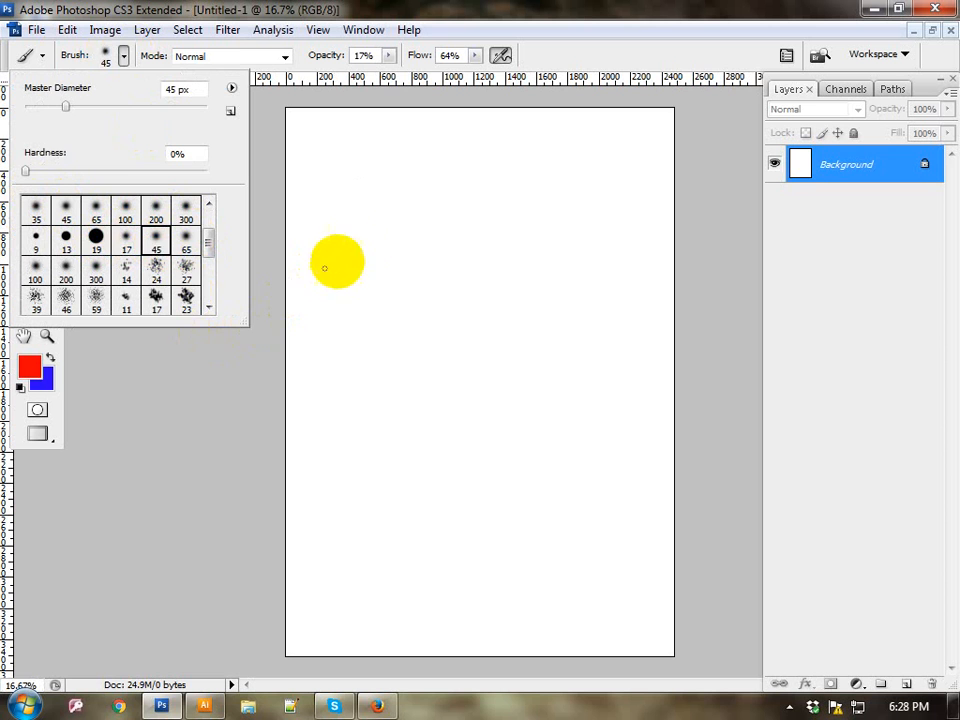
{"action": "left_click", "coordinate": [356, 248]}
{"action": "mouse_move", "coordinate": [345, 268]}
{"action": "left_mouse_down"}
{"action": "mouse_move", "coordinate": [368, 236]}
{"action": "mouse_move", "coordinate": [518, 182]}
{"action": "left_mouse_up"}
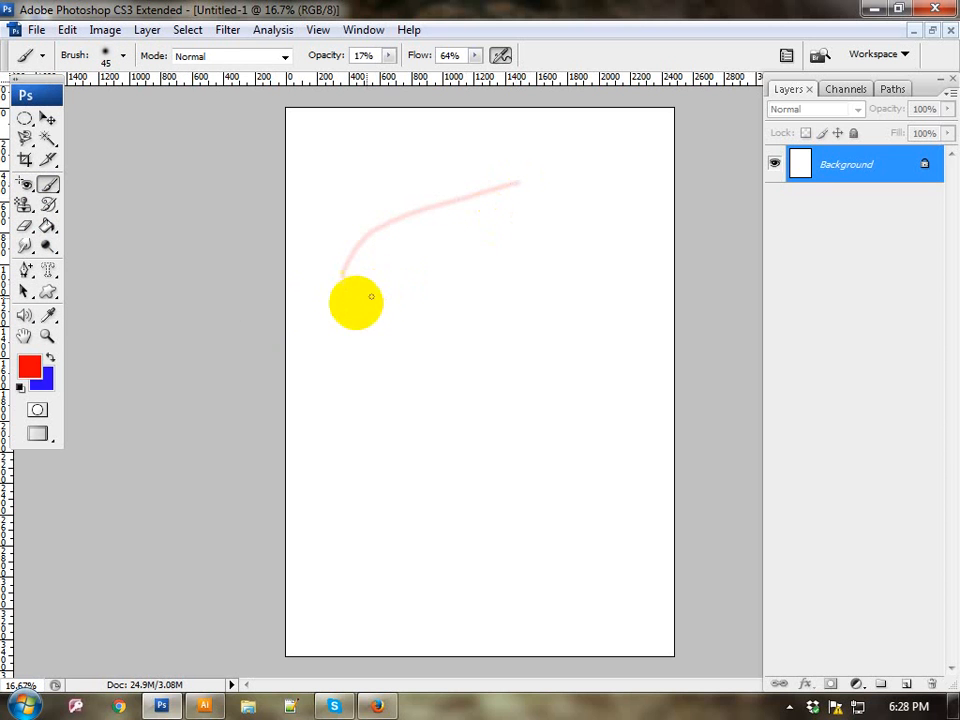
{"action": "mouse_move", "coordinate": [356, 300]}
{"action": "left_mouse_down"}
{"action": "mouse_move", "coordinate": [391, 206]}
{"action": "mouse_move", "coordinate": [407, 155]}
{"action": "left_mouse_up"}
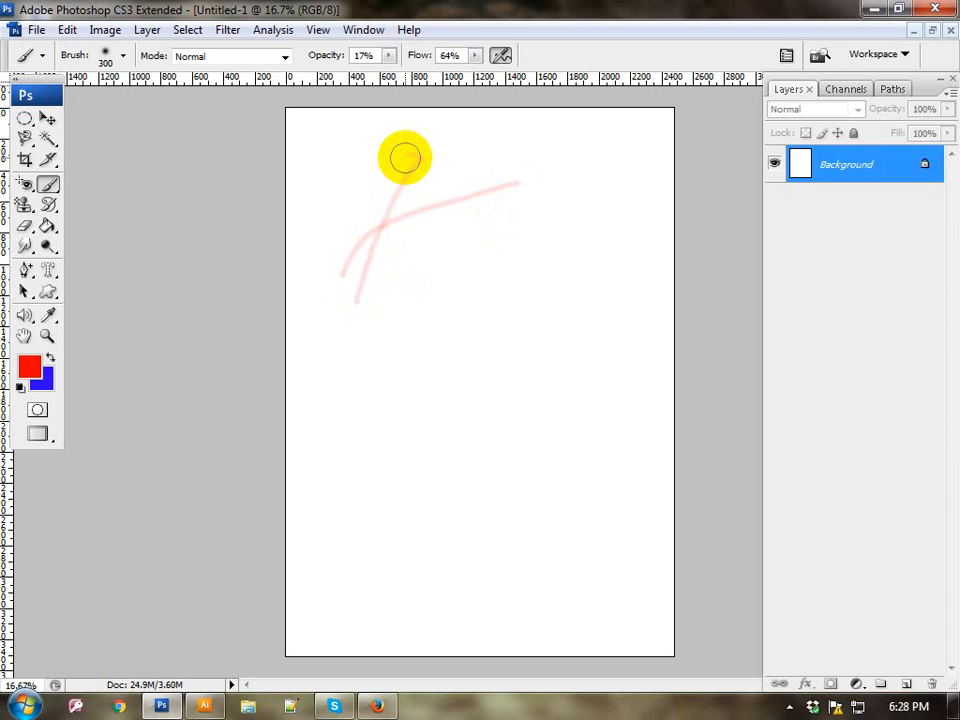
Step: Paint several broad, soft red strokes over the thin ones with the brush enlarged to 300 px
{"action": "left_click_drag", "start_coordinate": [400, 155], "coordinate": [346, 296]}
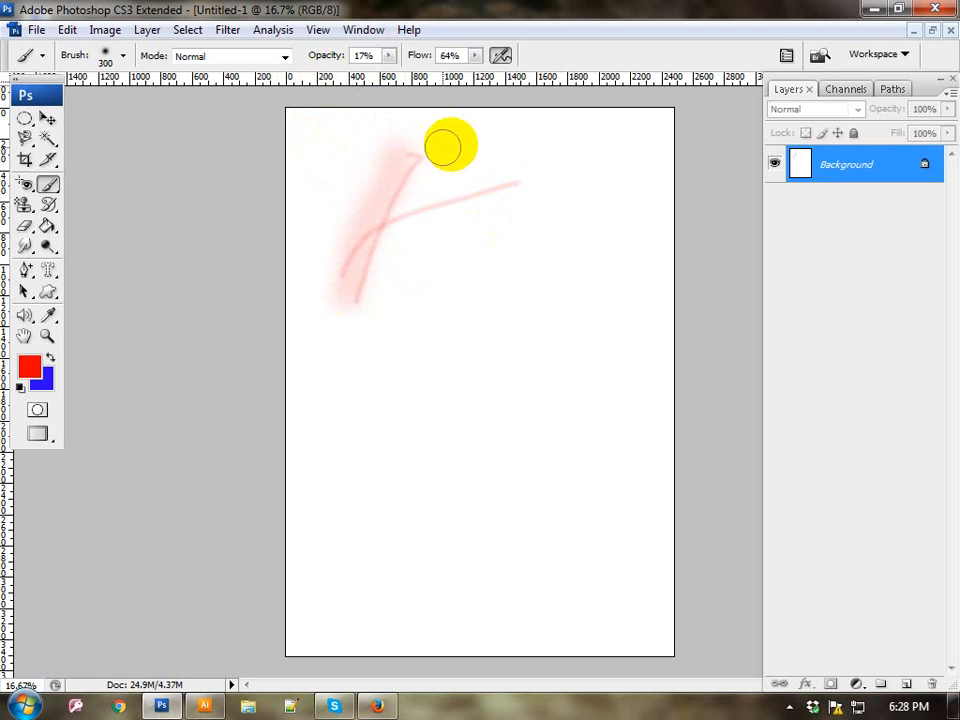
{"action": "mouse_move", "coordinate": [458, 145]}
{"action": "left_mouse_down"}
{"action": "mouse_move", "coordinate": [387, 275]}
{"action": "mouse_move", "coordinate": [372, 338]}
{"action": "mouse_move", "coordinate": [472, 224]}
{"action": "mouse_move", "coordinate": [548, 183]}
{"action": "left_mouse_up"}
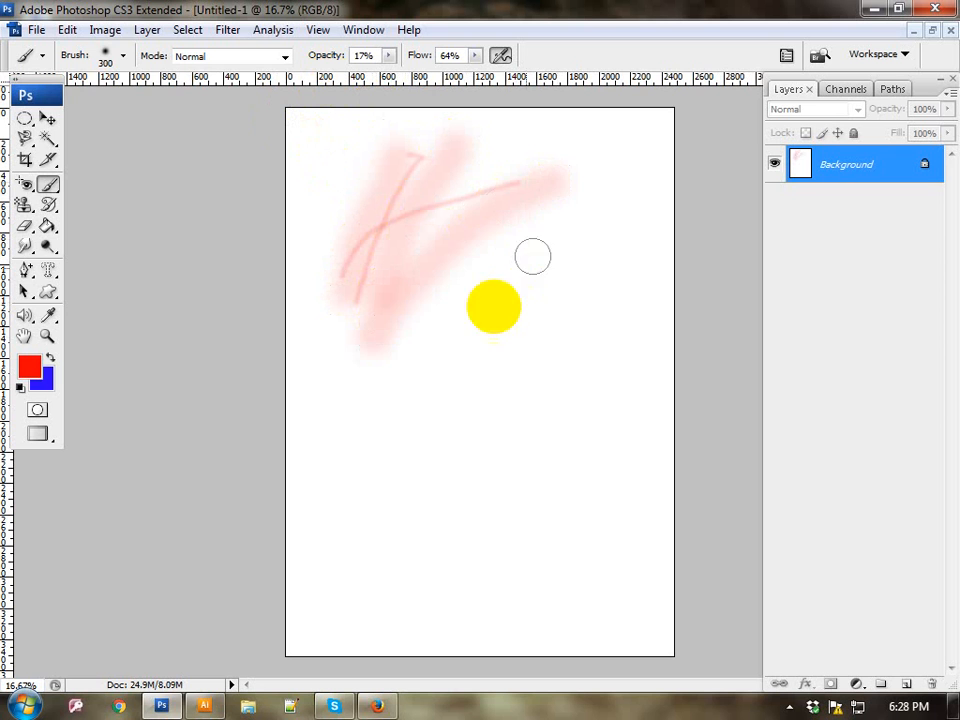
{"action": "mouse_move", "coordinate": [402, 346]}
{"action": "left_mouse_down"}
{"action": "mouse_move", "coordinate": [480, 233]}
{"action": "mouse_move", "coordinate": [555, 186]}
{"action": "left_mouse_up"}
Step: Paint a thin line with the hard 19 px brush, and cover the area with overlapping strokes at 900 px
{"action": "left_click", "coordinate": [106, 55]}
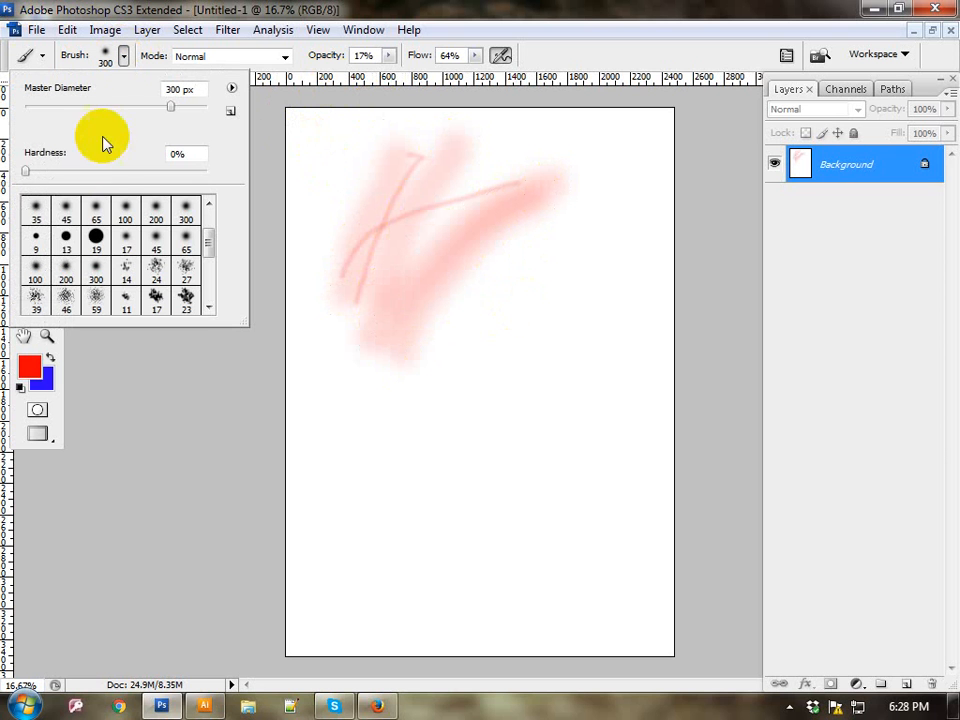
{"action": "left_click", "coordinate": [96, 240]}
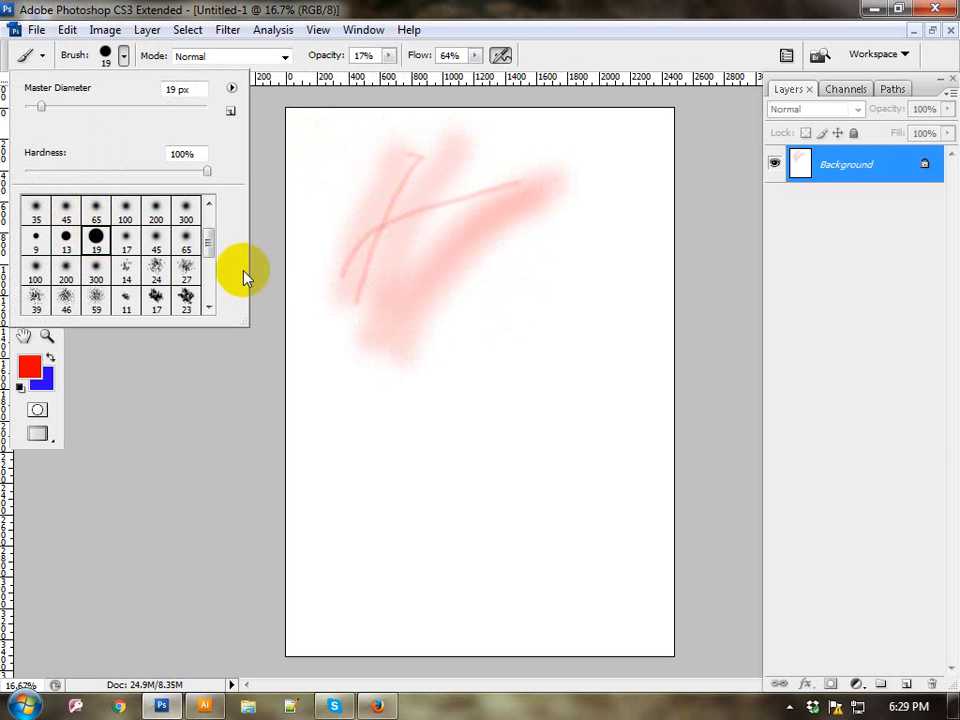
{"action": "mouse_move", "coordinate": [335, 480]}
{"action": "left_mouse_down"}
{"action": "mouse_move", "coordinate": [372, 432]}
{"action": "mouse_move", "coordinate": [461, 366]}
{"action": "left_mouse_up"}
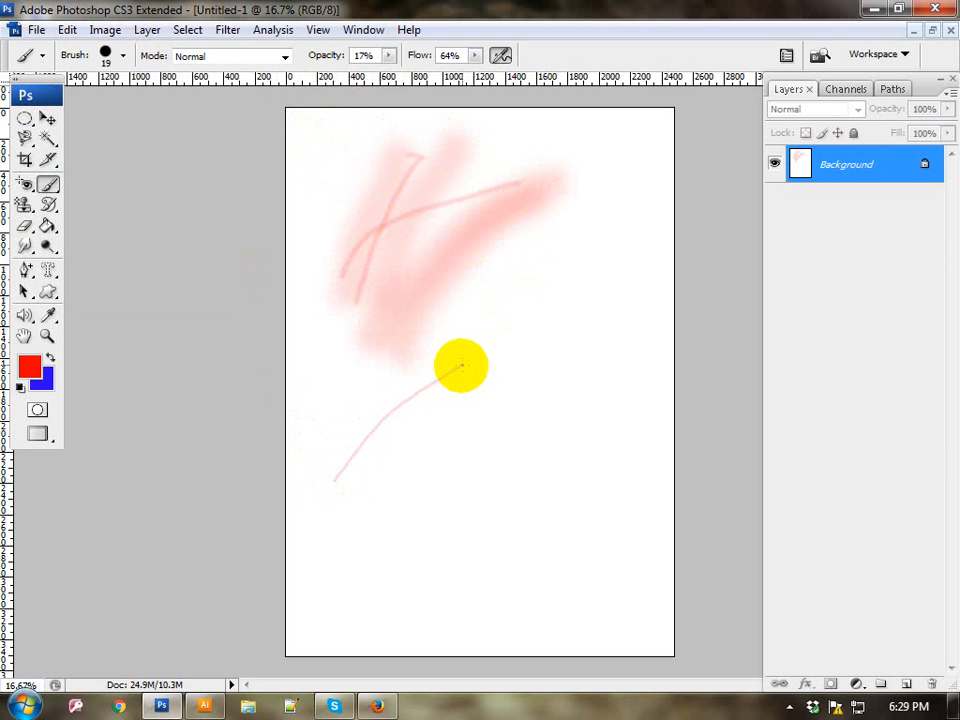
{"action": "key", "text": "bracketright"}
{"action": "key", "text": "bracketright"}
{"action": "key", "text": "bracketright"}
{"action": "key", "text": "bracketright"}
{"action": "key", "text": "bracketright"}
{"action": "key", "text": "bracketright"}
{"action": "key", "text": "bracketright"}
{"action": "key", "text": "bracketright"}
{"action": "key", "text": "bracketright"}
{"action": "key", "text": "bracketright"}
{"action": "key", "text": "bracketright"}
{"action": "key", "text": "bracketright"}
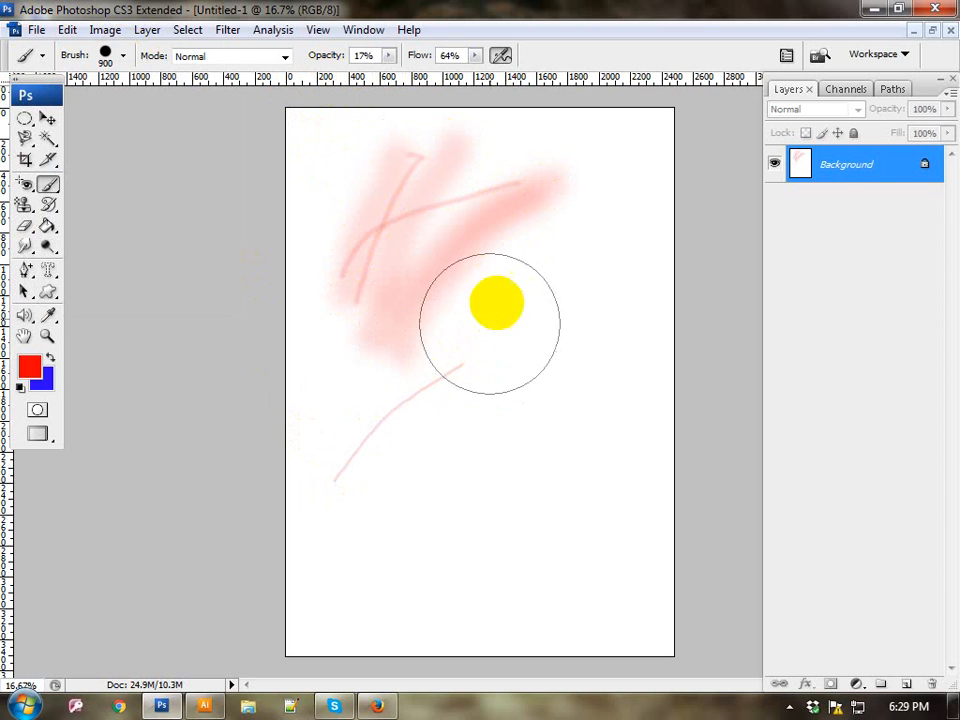
{"action": "mouse_move", "coordinate": [495, 302]}
{"action": "left_mouse_down"}
{"action": "mouse_move", "coordinate": [412, 451]}
{"action": "mouse_move", "coordinate": [408, 293]}
{"action": "mouse_move", "coordinate": [464, 223]}
{"action": "mouse_move", "coordinate": [573, 209]}
{"action": "left_mouse_up"}
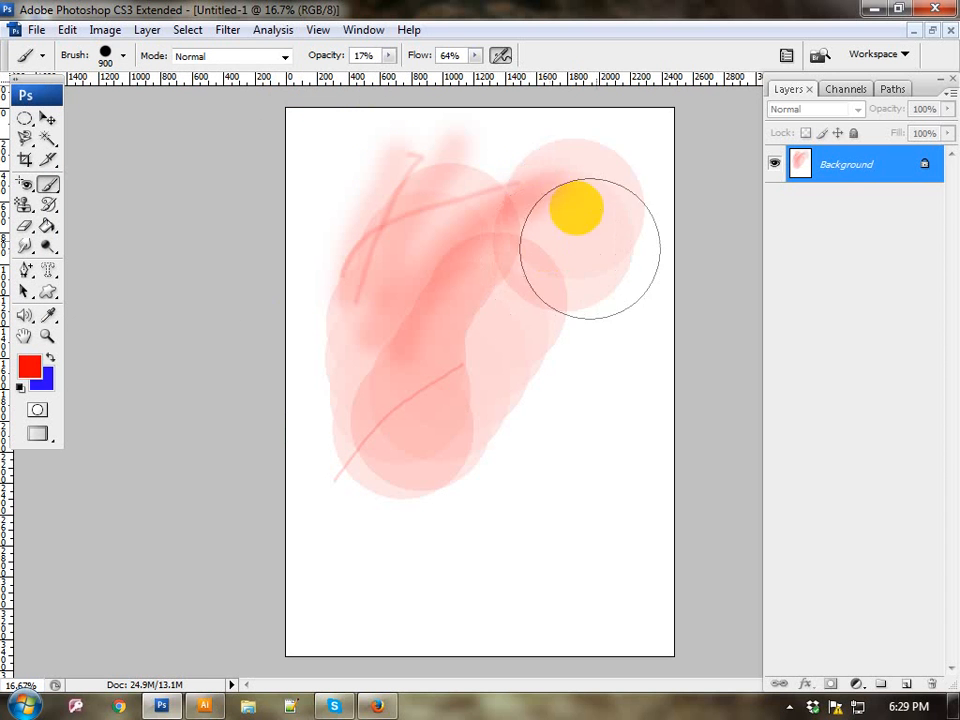
Step: Choose the 74 px maple leaf brush, enlarge it to 800 px and scatter leaves over the lower half of the page
{"action": "left_click", "coordinate": [118, 55]}
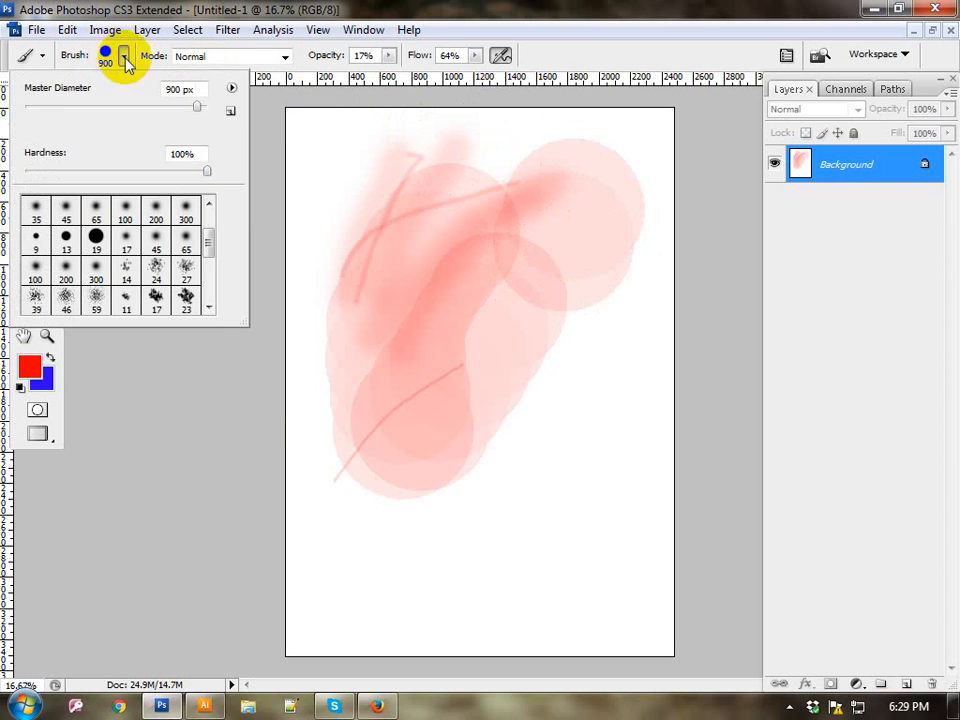
{"action": "scroll", "coordinate": [182, 265], "scroll_direction": "down", "scroll_amount": 3}
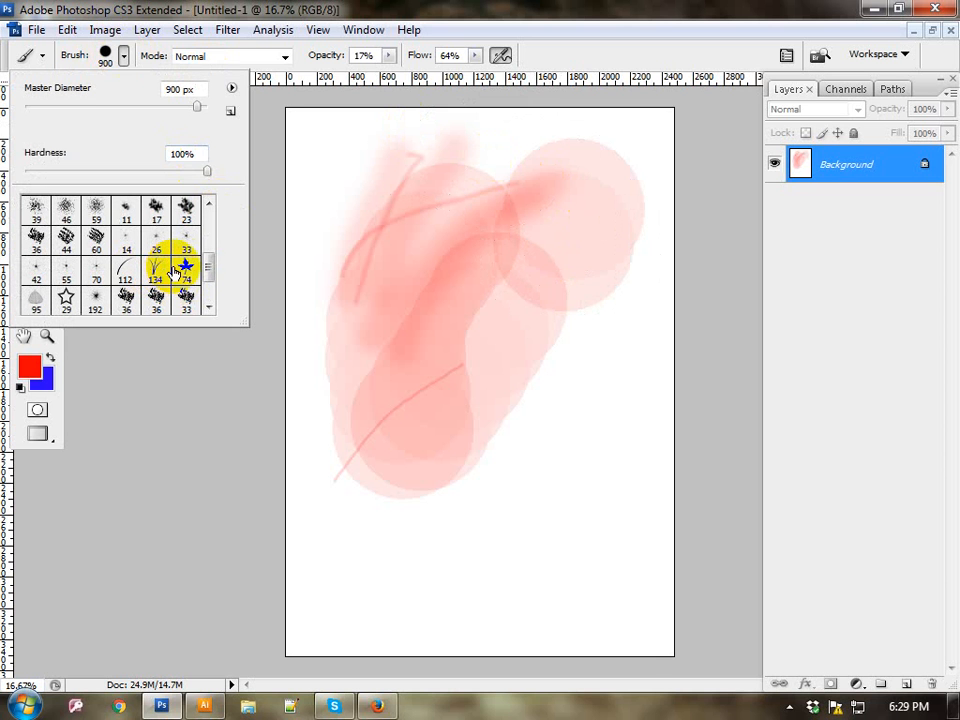
{"action": "left_click", "coordinate": [185, 268]}
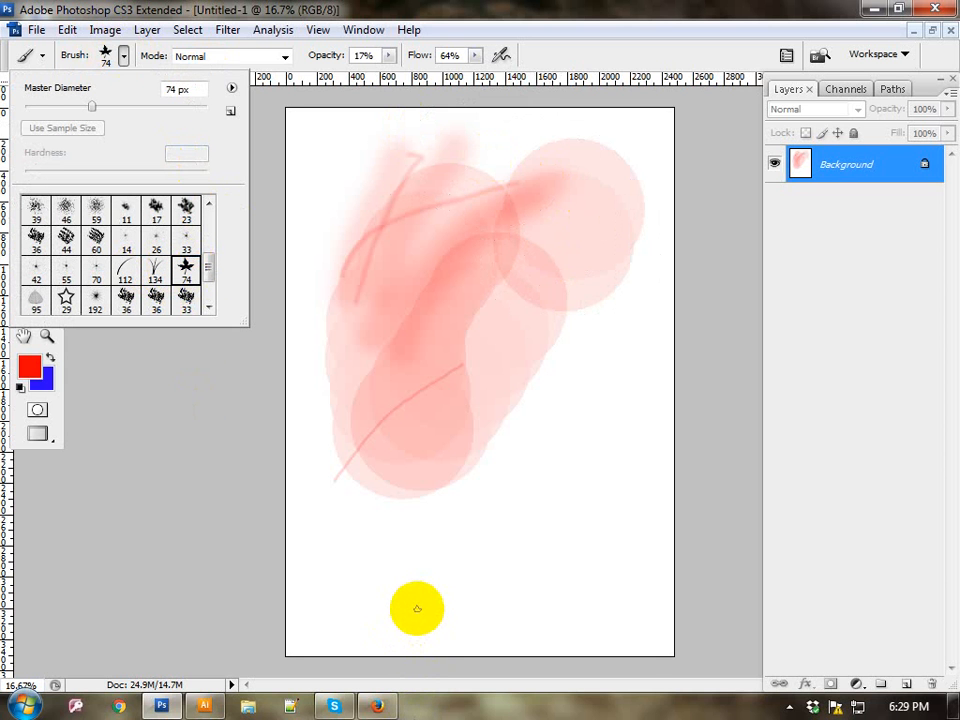
{"action": "key", "text": "]"}
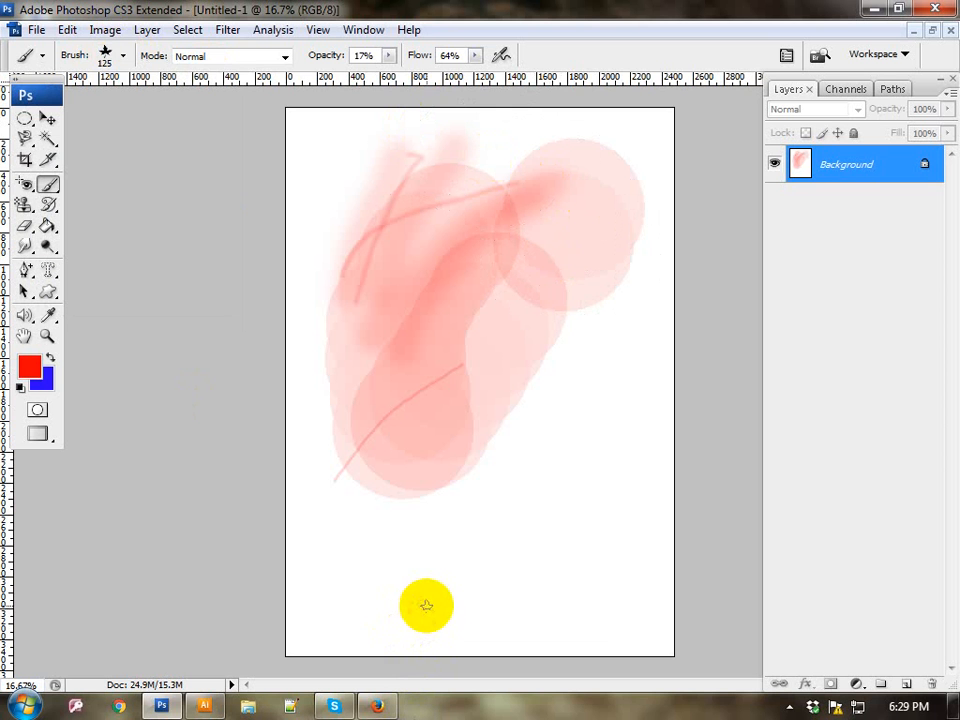
{"action": "key", "text": "]"}
{"action": "key", "text": "]"}
{"action": "key", "text": "]"}
{"action": "key", "text": "]"}
{"action": "key", "text": "]"}
{"action": "key", "text": "]"}
{"action": "key", "text": "]"}
{"action": "key", "text": "]"}
{"action": "key", "text": "]"}
{"action": "key", "text": "]"}
{"action": "left_click_drag", "start_coordinate": [434, 595], "coordinate": [513, 536]}
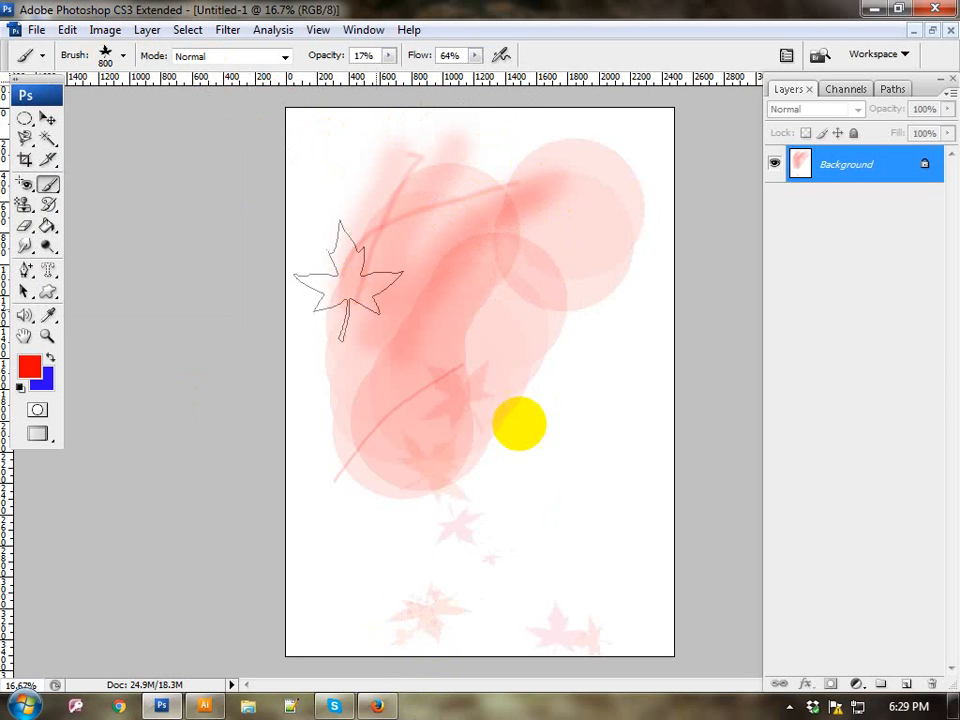
{"action": "left_click_drag", "start_coordinate": [519, 424], "coordinate": [510, 364]}
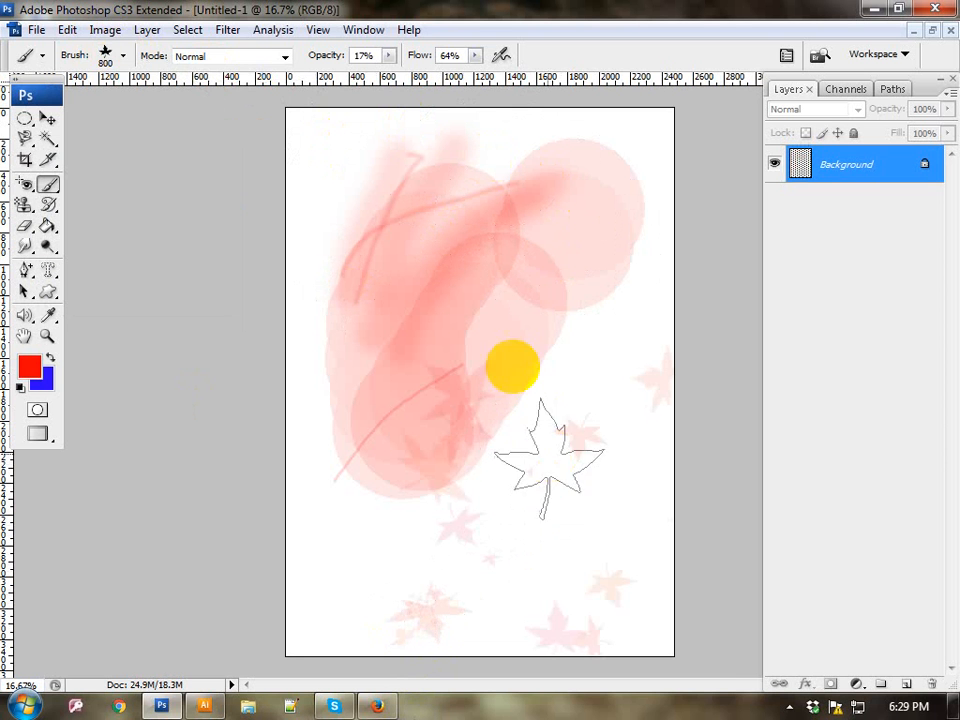
Step: Choose the 134 px grass brush, enlarge it to 1200 px and paint grass blades across the page
{"action": "left_click", "coordinate": [96, 30]}
{"action": "left_click", "coordinate": [100, 31]}
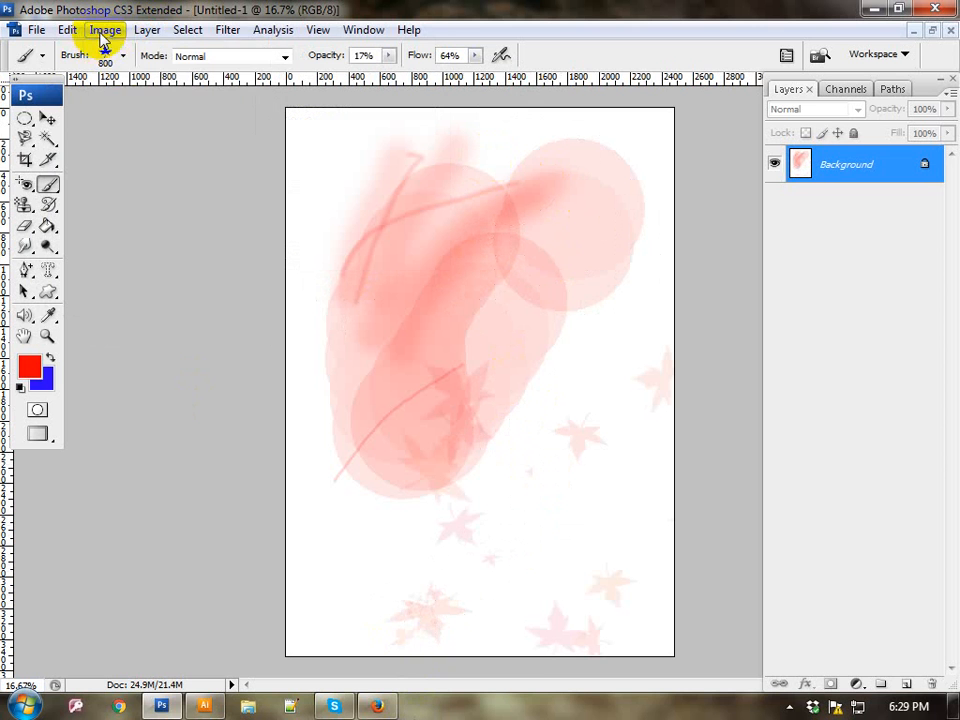
{"action": "left_click", "coordinate": [123, 58]}
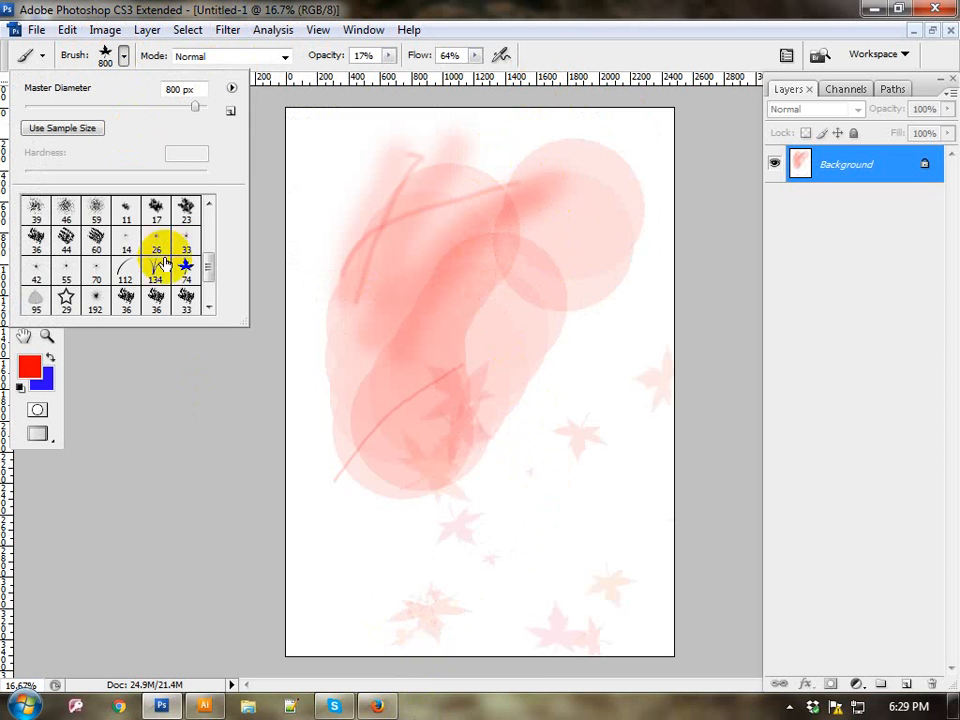
{"action": "scroll", "coordinate": [160, 258], "scroll_direction": "down", "scroll_amount": 1}
{"action": "left_click", "coordinate": [158, 211]}
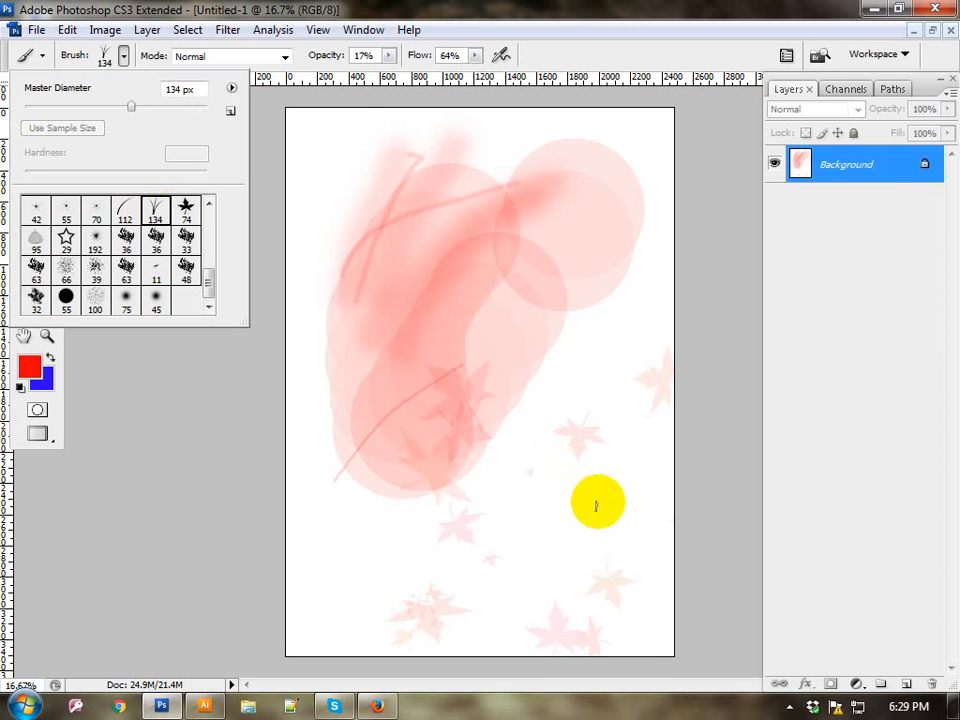
{"action": "left_click", "coordinate": [596, 505]}
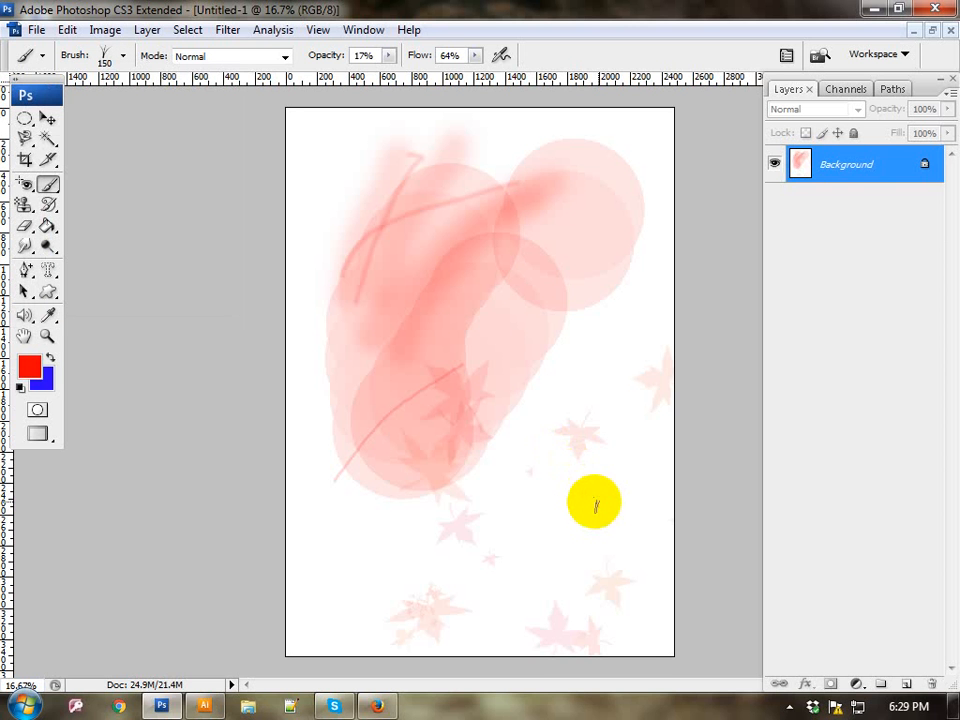
{"action": "key", "text": "bracketright"}
{"action": "key", "text": "bracketright"}
{"action": "key", "text": "bracketright"}
{"action": "key", "text": "bracketright"}
{"action": "key", "text": "bracketright"}
{"action": "key", "text": "bracketright"}
{"action": "key", "text": "bracketright"}
{"action": "mouse_move", "coordinate": [587, 502]}
{"action": "left_mouse_down"}
{"action": "mouse_move", "coordinate": [522, 486]}
{"action": "mouse_move", "coordinate": [388, 320]}
{"action": "mouse_move", "coordinate": [356, 248]}
{"action": "left_mouse_up"}
{"action": "mouse_move", "coordinate": [679, 361]}
{"action": "left_mouse_down"}
{"action": "mouse_move", "coordinate": [630, 412]}
{"action": "mouse_move", "coordinate": [606, 508]}
{"action": "mouse_move", "coordinate": [429, 546]}
{"action": "mouse_move", "coordinate": [380, 524]}
{"action": "mouse_move", "coordinate": [407, 579]}
{"action": "left_mouse_up"}
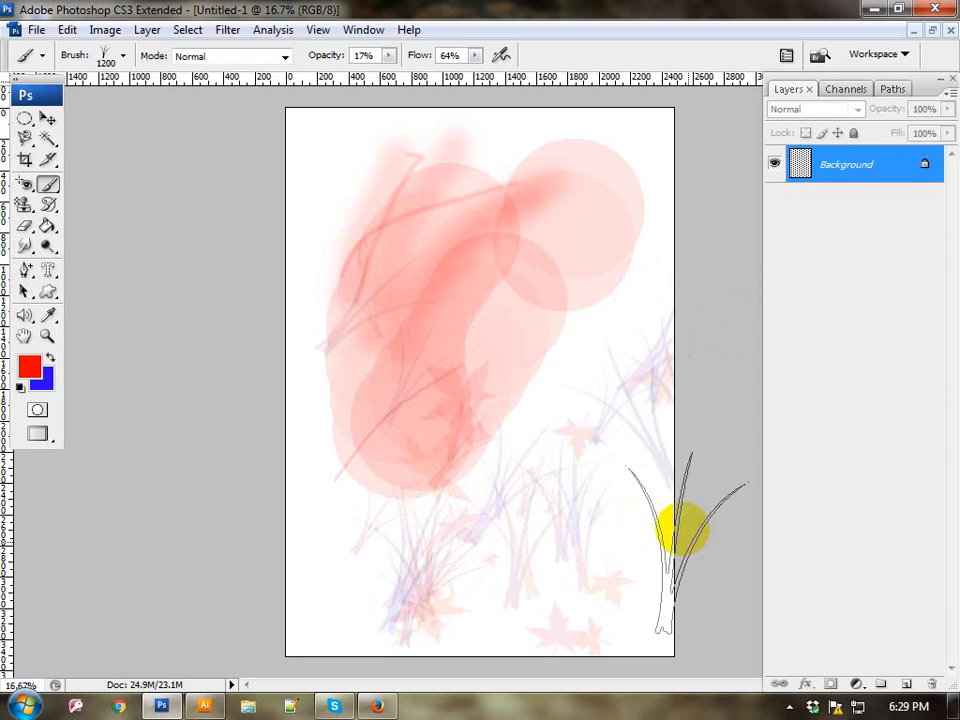
{"action": "left_click_drag", "start_coordinate": [643, 418], "coordinate": [696, 428]}
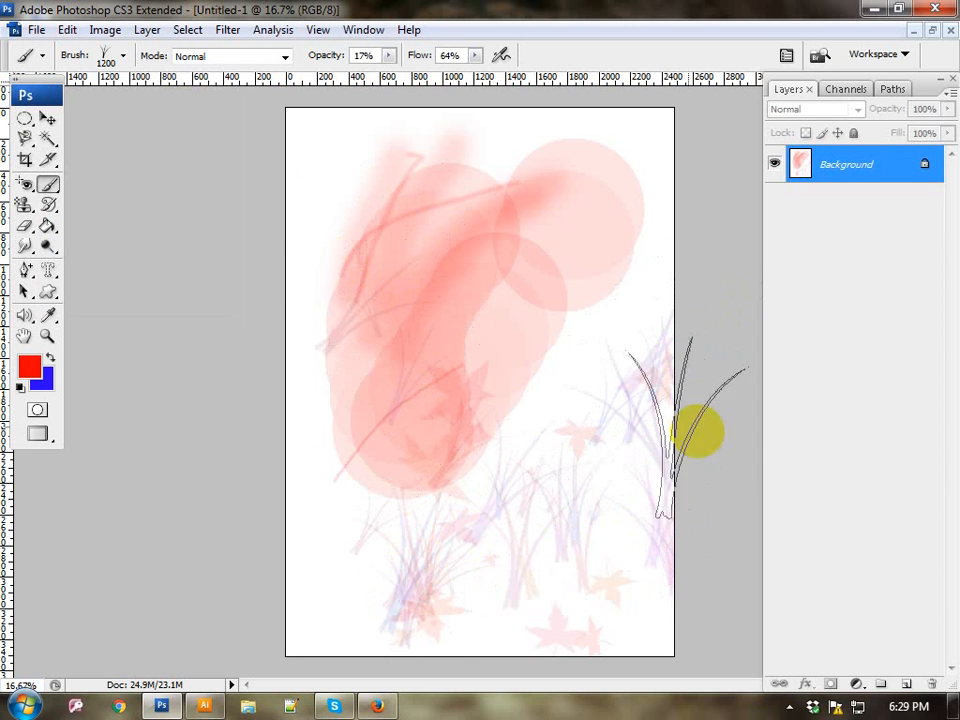
Step: Switch to the Pencil Tool and draw a slanted line and the large letters A, B and S in red at 80 px
{"action": "left_click", "coordinate": [47, 184]}
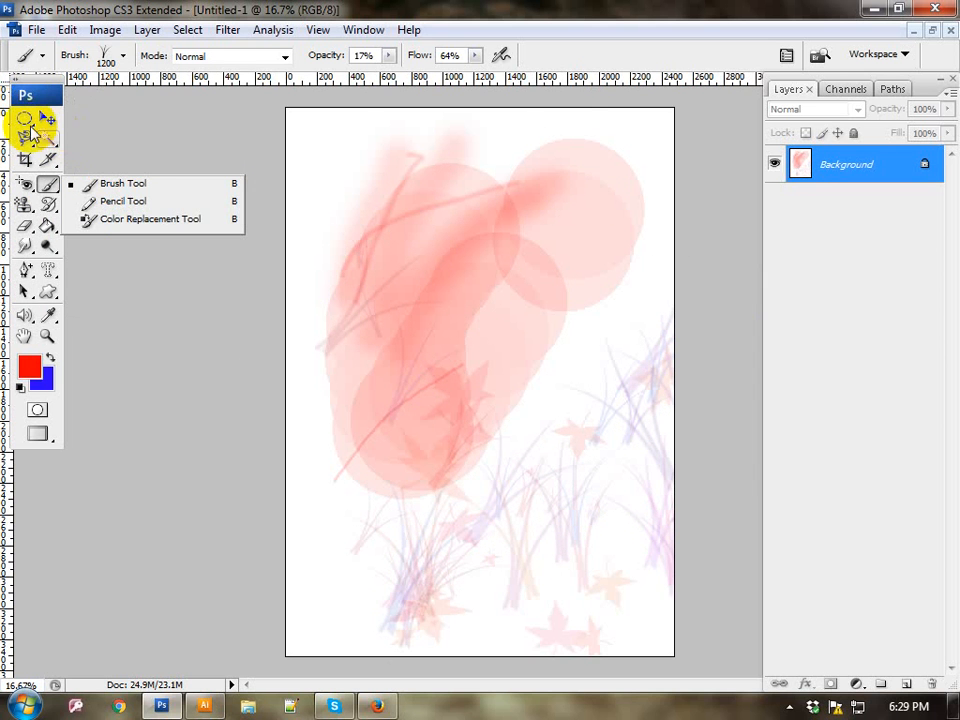
{"action": "left_click", "coordinate": [122, 203]}
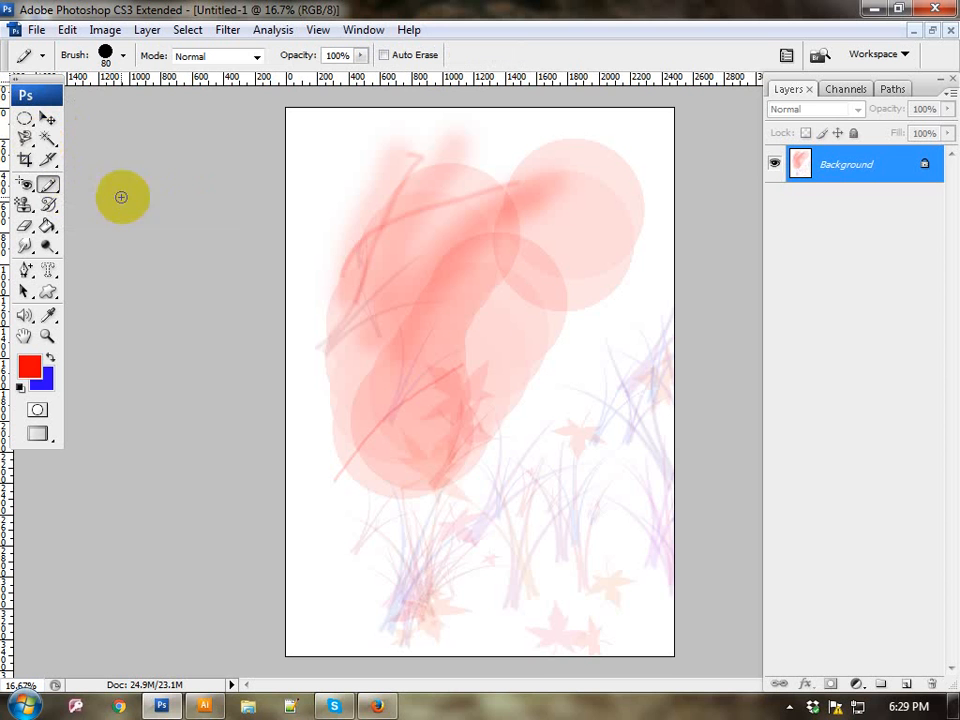
{"action": "left_click_drag", "start_coordinate": [326, 197], "coordinate": [287, 348]}
{"action": "mouse_move", "coordinate": [367, 455]}
{"action": "left_mouse_down"}
{"action": "mouse_move", "coordinate": [343, 328]}
{"action": "mouse_move", "coordinate": [346, 276]}
{"action": "mouse_move", "coordinate": [449, 418]}
{"action": "mouse_move", "coordinate": [461, 455]}
{"action": "left_mouse_up"}
{"action": "left_click_drag", "start_coordinate": [317, 388], "coordinate": [461, 356]}
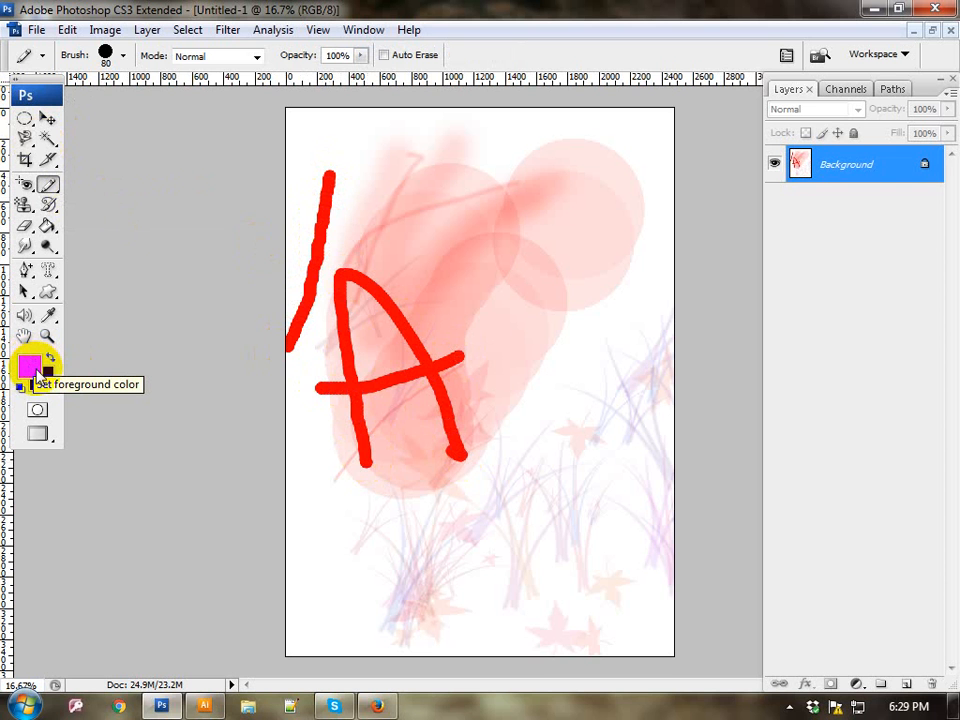
{"action": "mouse_move", "coordinate": [555, 467]}
{"action": "left_mouse_down"}
{"action": "mouse_move", "coordinate": [515, 354]}
{"action": "mouse_move", "coordinate": [456, 234]}
{"action": "mouse_move", "coordinate": [579, 298]}
{"action": "mouse_move", "coordinate": [586, 340]}
{"action": "mouse_move", "coordinate": [521, 383]}
{"action": "mouse_move", "coordinate": [614, 386]}
{"action": "mouse_move", "coordinate": [602, 437]}
{"action": "mouse_move", "coordinate": [503, 451]}
{"action": "left_mouse_up"}
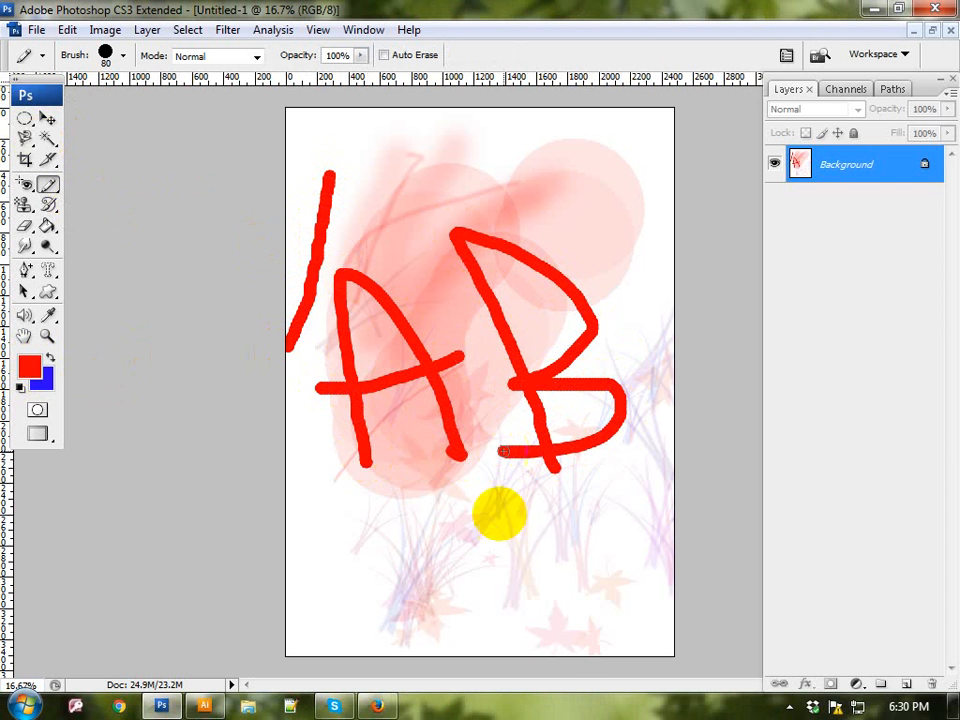
{"action": "mouse_move", "coordinate": [497, 548]}
{"action": "left_mouse_down"}
{"action": "mouse_move", "coordinate": [403, 486]}
{"action": "mouse_move", "coordinate": [345, 492]}
{"action": "mouse_move", "coordinate": [407, 553]}
{"action": "mouse_move", "coordinate": [557, 607]}
{"action": "mouse_move", "coordinate": [399, 621]}
{"action": "mouse_move", "coordinate": [353, 588]}
{"action": "left_mouse_up"}
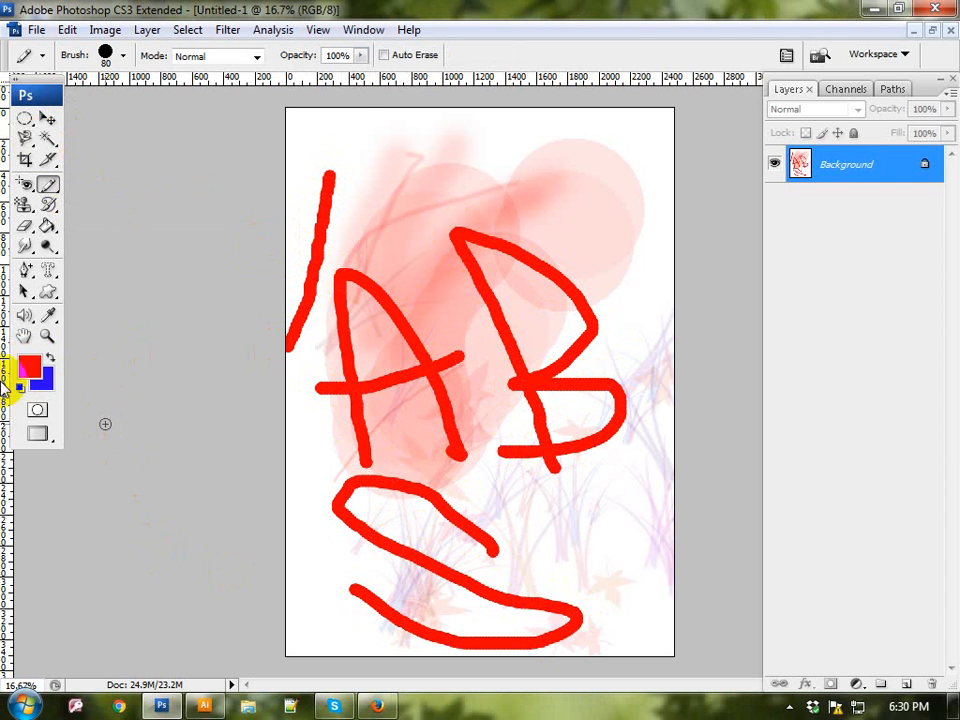
Step: Change the foreground color to bright green and draw freehand pencil strokes over the red letters
{"action": "left_click", "coordinate": [30, 368]}
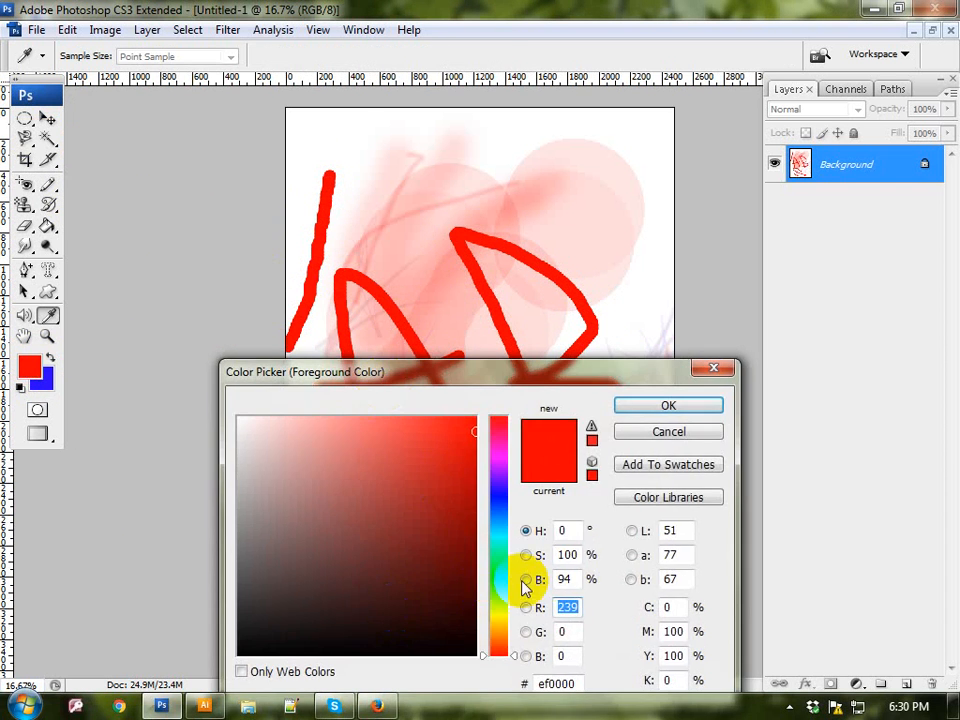
{"action": "left_click", "coordinate": [489, 589]}
{"action": "left_click_drag", "start_coordinate": [452, 514], "coordinate": [477, 417]}
{"action": "left_click", "coordinate": [668, 405]}
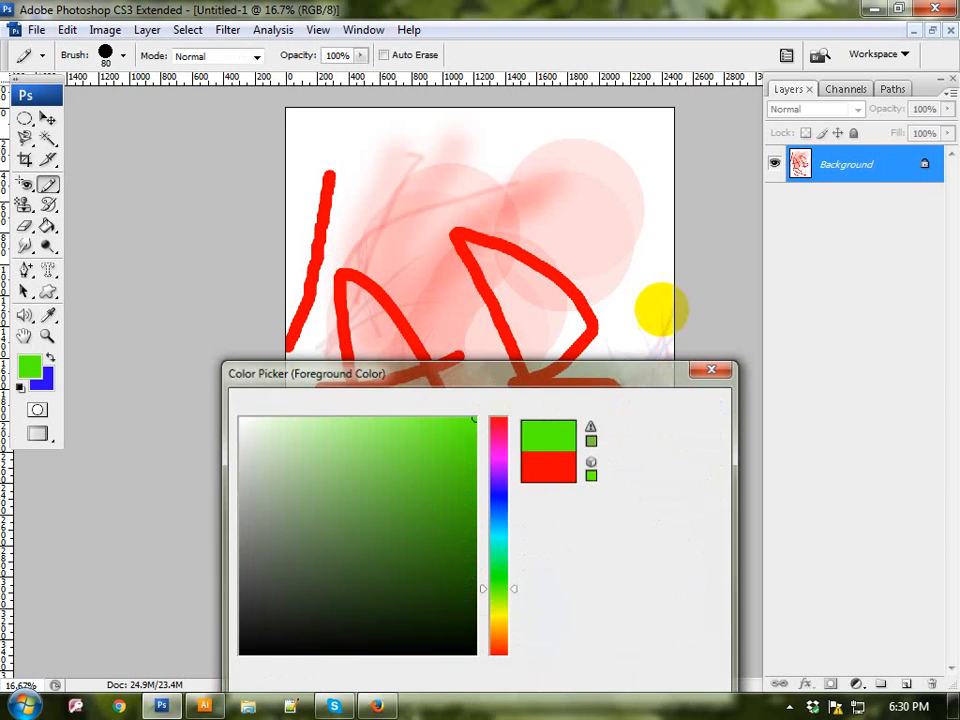
{"action": "mouse_move", "coordinate": [568, 146]}
{"action": "left_mouse_down"}
{"action": "mouse_move", "coordinate": [506, 219]}
{"action": "mouse_move", "coordinate": [451, 172]}
{"action": "mouse_move", "coordinate": [480, 175]}
{"action": "mouse_move", "coordinate": [606, 302]}
{"action": "left_mouse_up"}
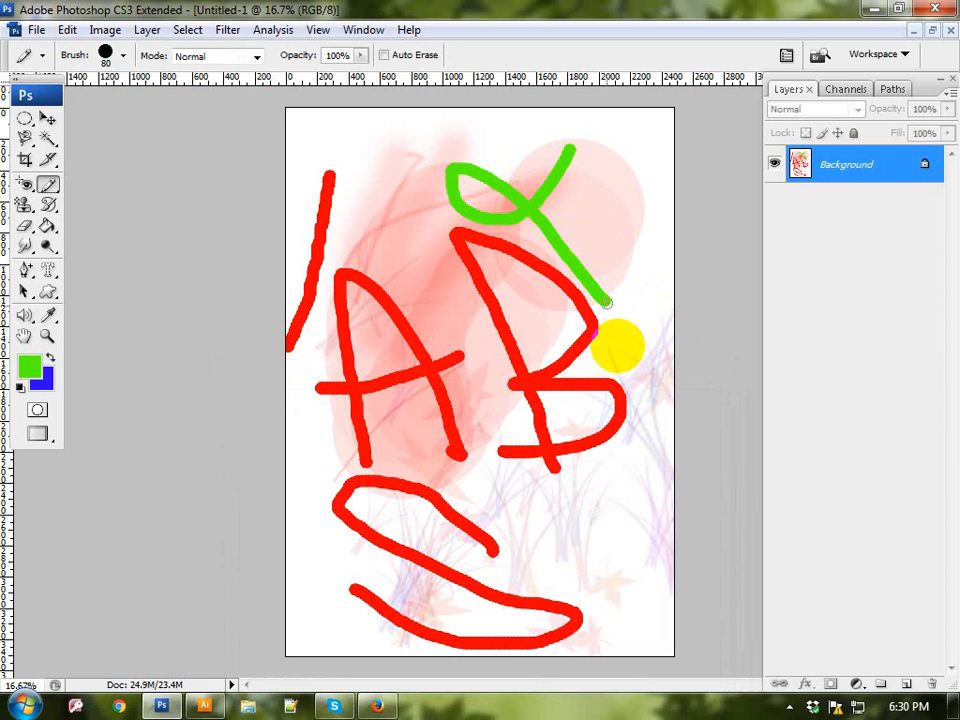
{"action": "mouse_move", "coordinate": [625, 376]}
{"action": "left_mouse_down"}
{"action": "mouse_move", "coordinate": [554, 471]}
{"action": "mouse_move", "coordinate": [416, 390]}
{"action": "mouse_move", "coordinate": [540, 515]}
{"action": "left_mouse_up"}
{"action": "mouse_move", "coordinate": [606, 564]}
{"action": "left_mouse_down"}
{"action": "mouse_move", "coordinate": [444, 234]}
{"action": "mouse_move", "coordinate": [549, 326]}
{"action": "mouse_move", "coordinate": [405, 380]}
{"action": "left_mouse_up"}
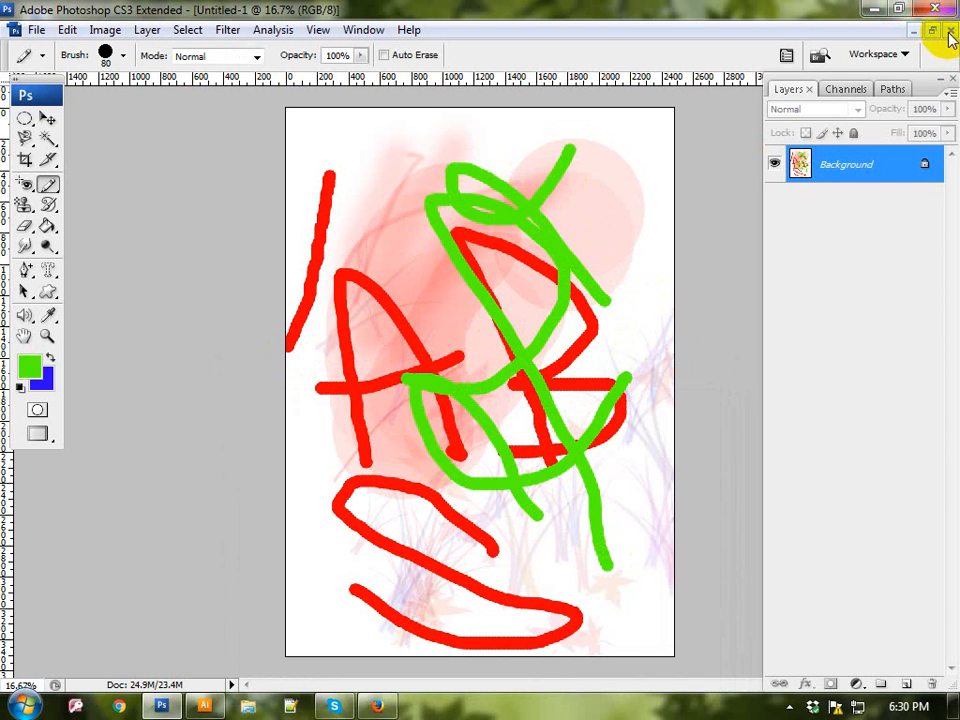
Step: Look at the tools grouped with the Pencil Tool, close the painted document without saving and bring up the Open dialog
{"action": "left_click", "coordinate": [52, 185]}
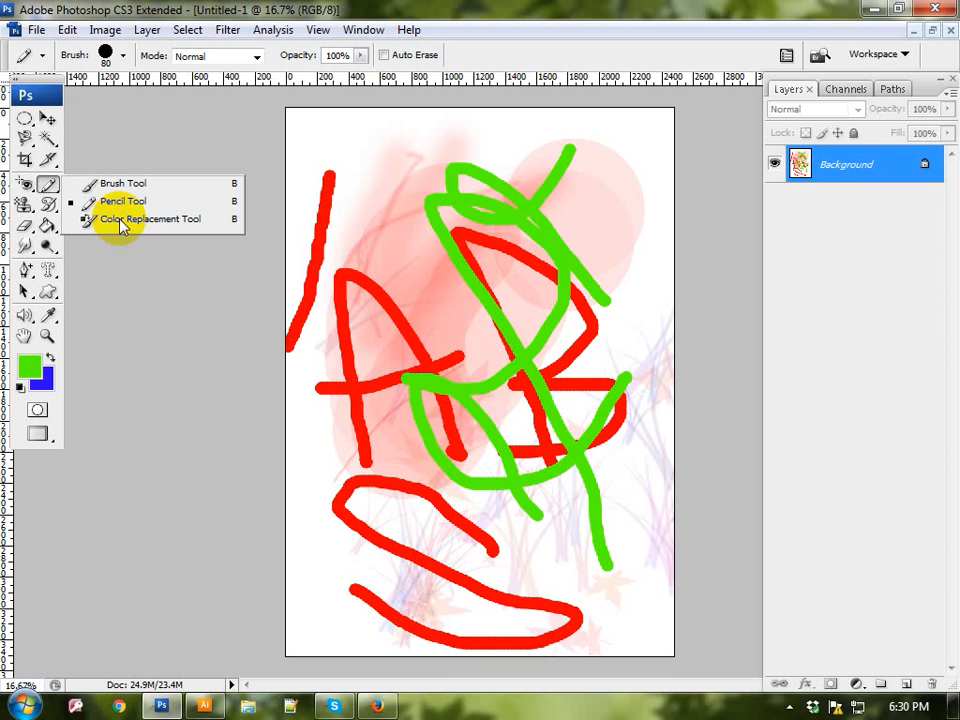
{"action": "left_click", "coordinate": [950, 31]}
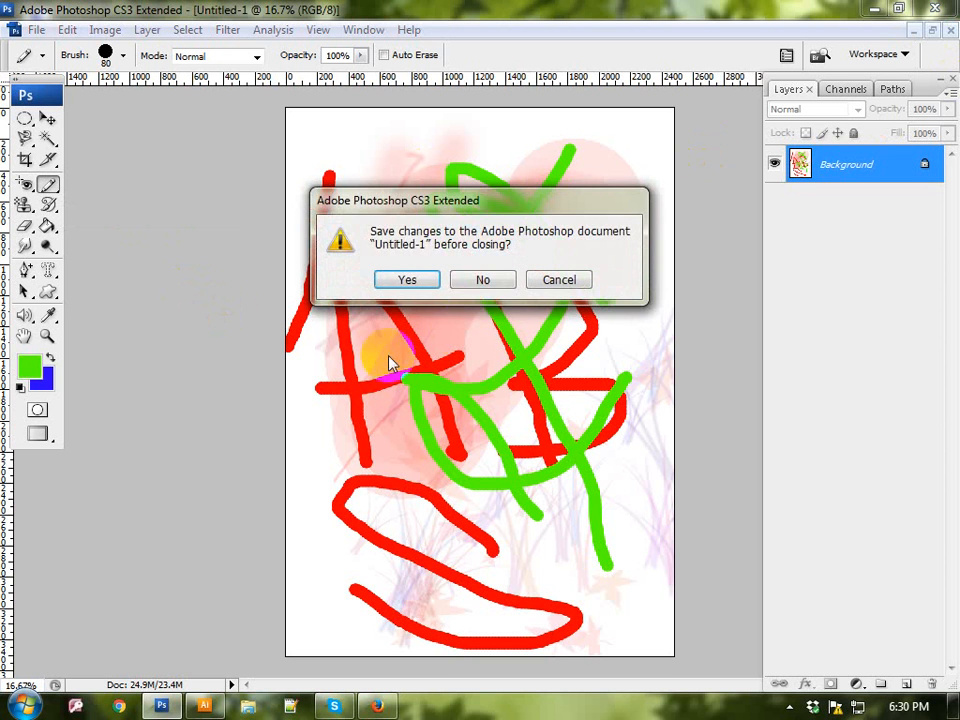
{"action": "left_click", "coordinate": [488, 280]}
{"action": "double_click", "coordinate": [493, 283]}
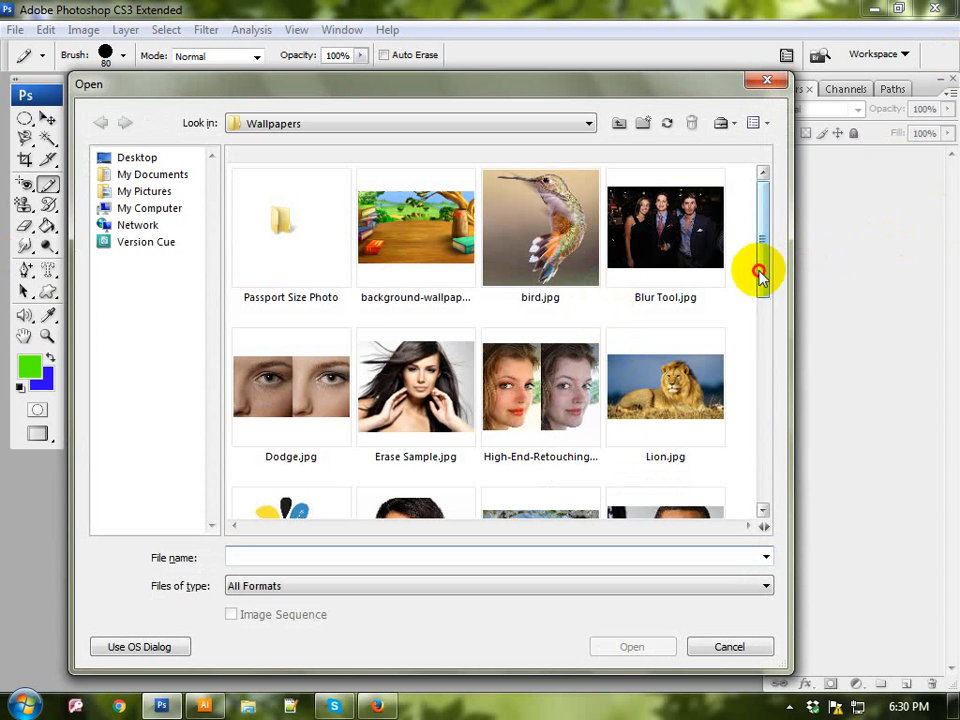
Step: Open the flower image Sponge Tools.png from the Wallpapers folder
{"action": "left_click_drag", "start_coordinate": [760, 272], "coordinate": [782, 489]}
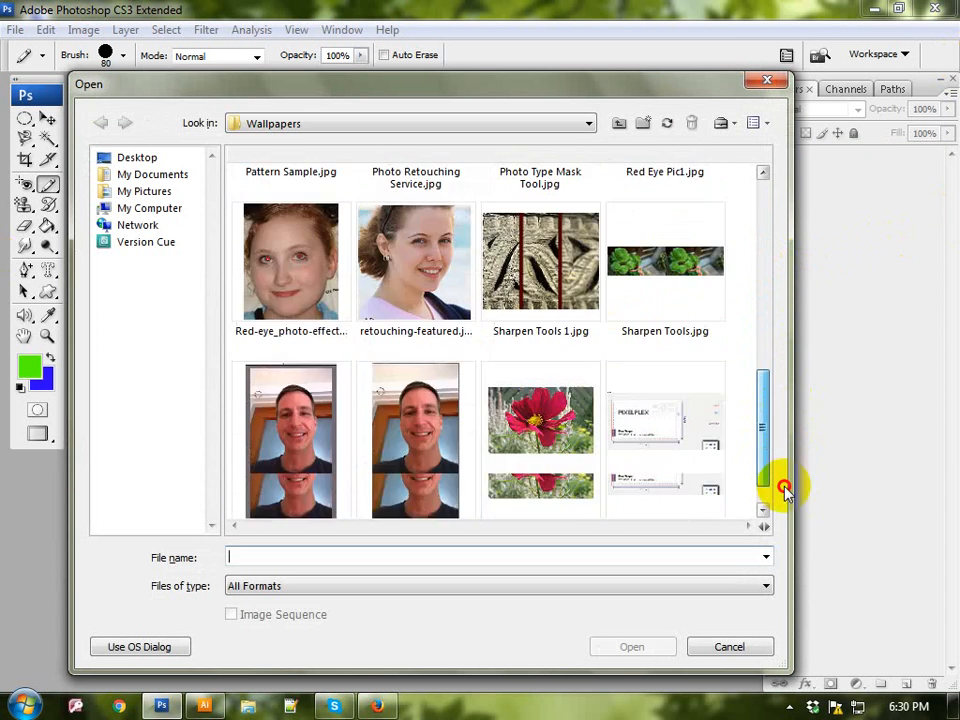
{"action": "double_click", "coordinate": [555, 425]}
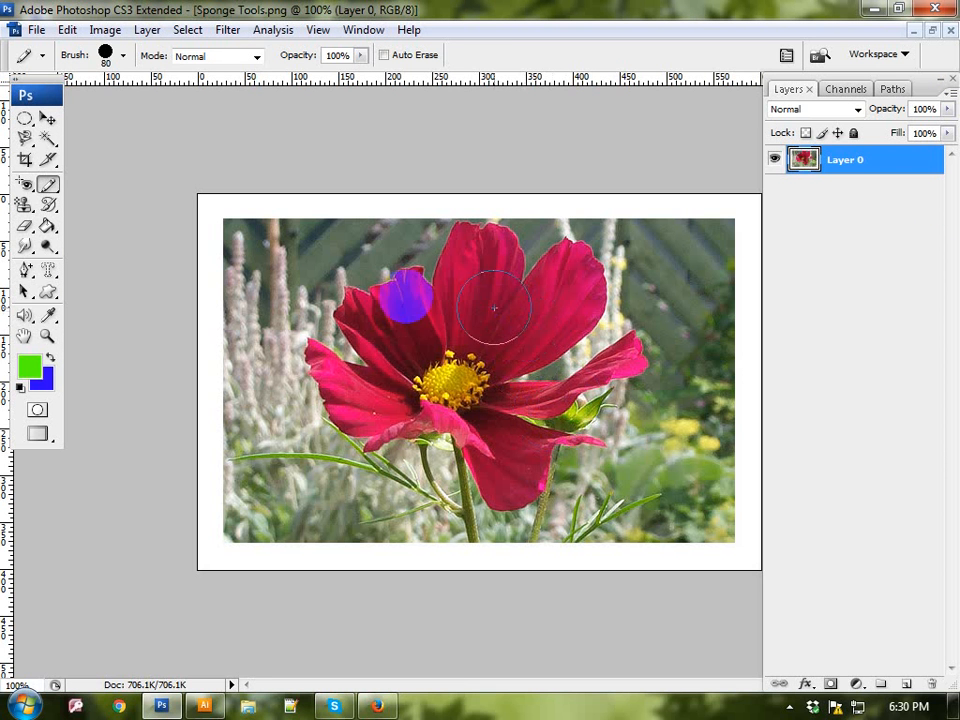
Step: Try painting over the flower's upper petals with the 80 px green pencil and undo all the strokes
{"action": "mouse_move", "coordinate": [461, 277]}
{"action": "left_mouse_down"}
{"action": "mouse_move", "coordinate": [469, 268]}
{"action": "mouse_move", "coordinate": [459, 285]}
{"action": "mouse_move", "coordinate": [514, 297]}
{"action": "mouse_move", "coordinate": [572, 277]}
{"action": "mouse_move", "coordinate": [519, 257]}
{"action": "mouse_move", "coordinate": [410, 280]}
{"action": "mouse_move", "coordinate": [371, 317]}
{"action": "mouse_move", "coordinate": [372, 337]}
{"action": "left_mouse_up"}
{"action": "key", "text": "ctrl+alt+z"}
{"action": "key", "text": "ctrl+alt+z"}
{"action": "key", "text": "ctrl+alt+z"}
{"action": "key", "text": "ctrl+alt+z"}
{"action": "key", "text": "ctrl+alt+z"}
{"action": "key", "text": "ctrl+alt+z"}
{"action": "key", "text": "ctrl+alt+z"}
{"action": "key", "text": "ctrl+alt+z"}
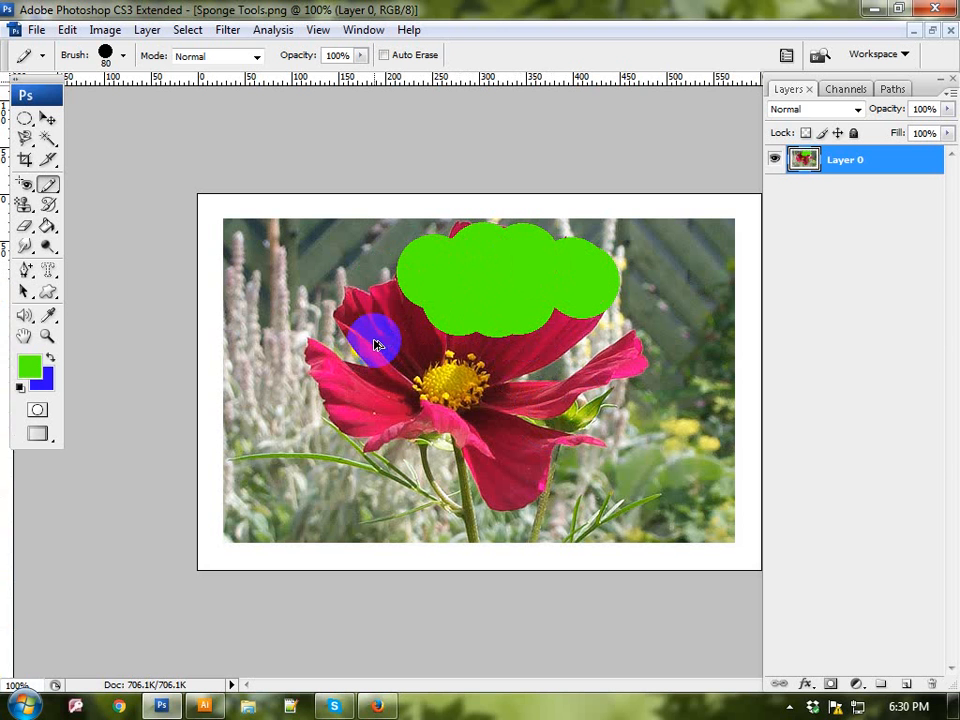
{"action": "key", "text": "ctrl+alt+z"}
{"action": "key", "text": "ctrl+alt+z"}
{"action": "key", "text": "ctrl+alt+z"}
{"action": "key", "text": "ctrl+alt+z"}
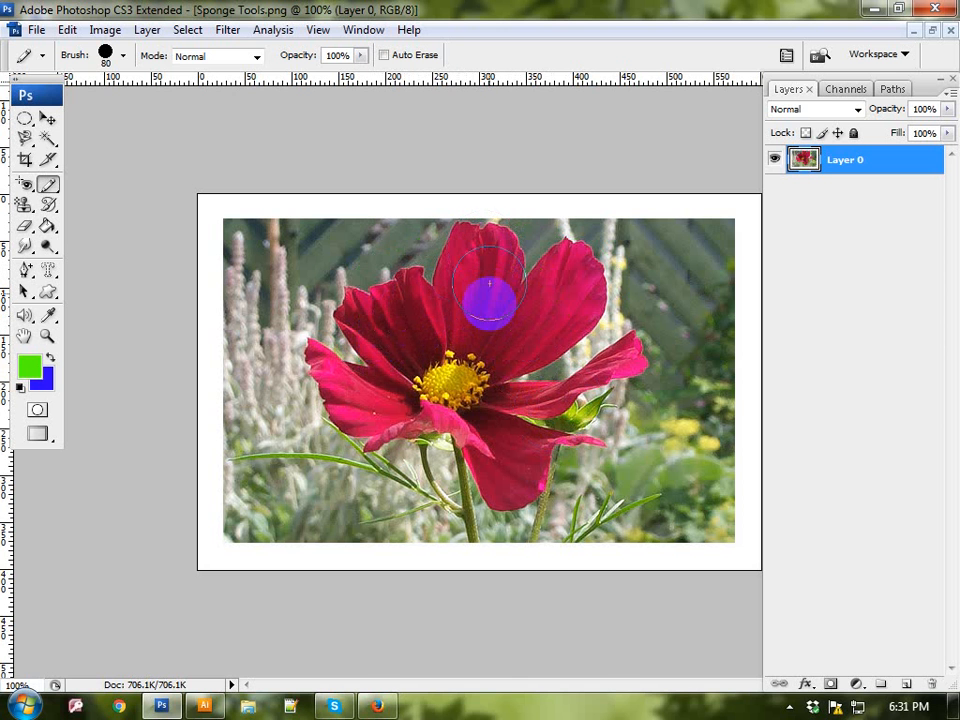
Step: Try recoloring the upper right petal green with the Color Replacement Tool at 100 px and undo the stroke
{"action": "left_click", "coordinate": [50, 187]}
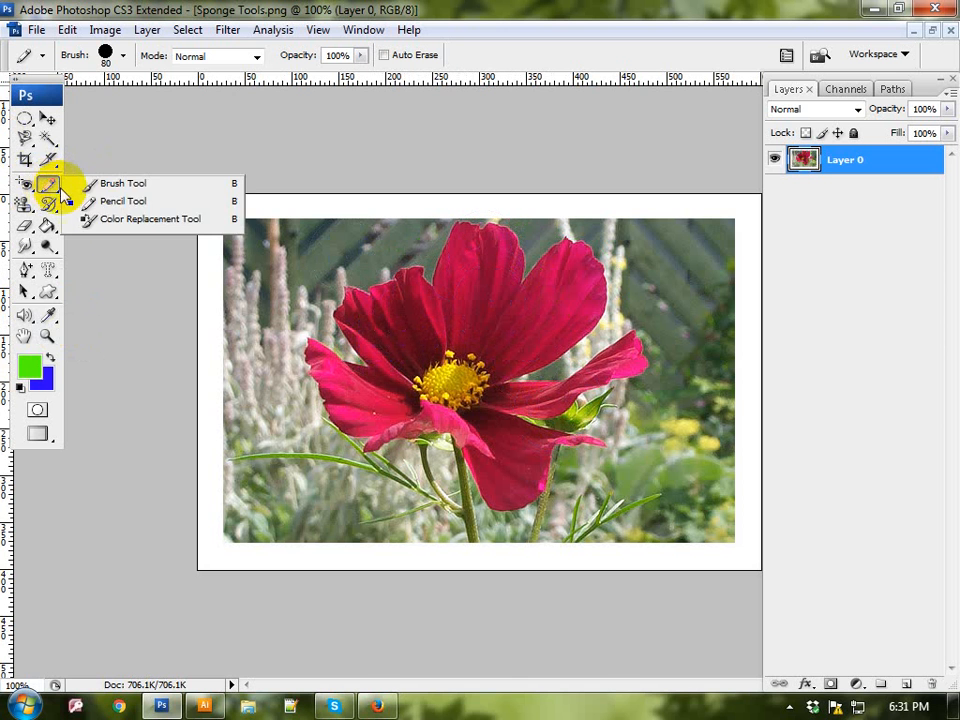
{"action": "left_click", "coordinate": [133, 220]}
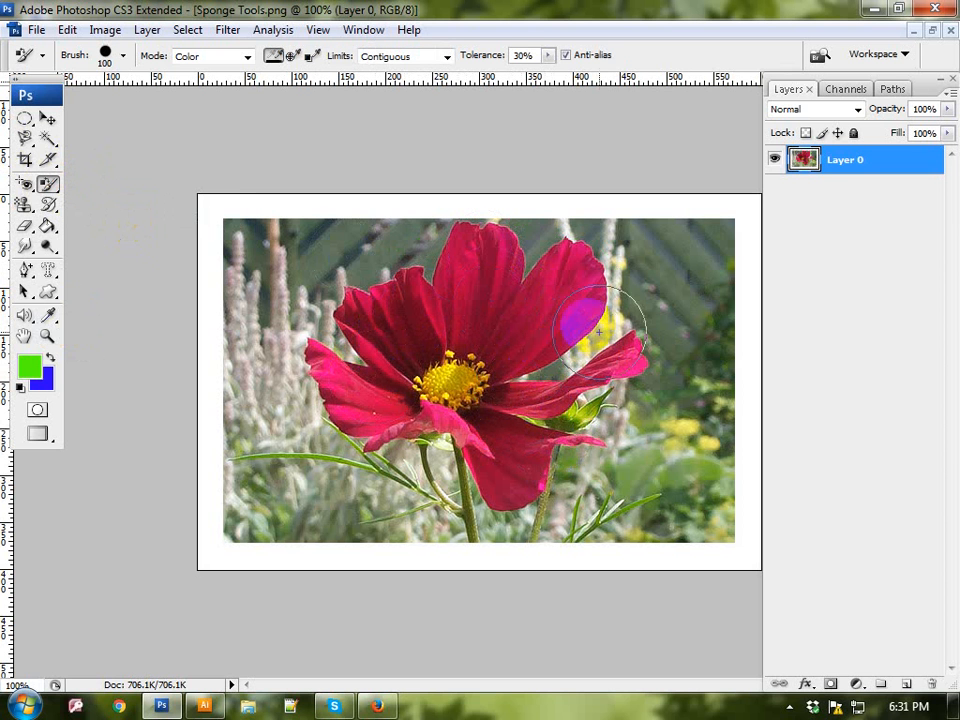
{"action": "left_click_drag", "start_coordinate": [596, 290], "coordinate": [584, 287]}
{"action": "key", "text": "ctrl+z"}
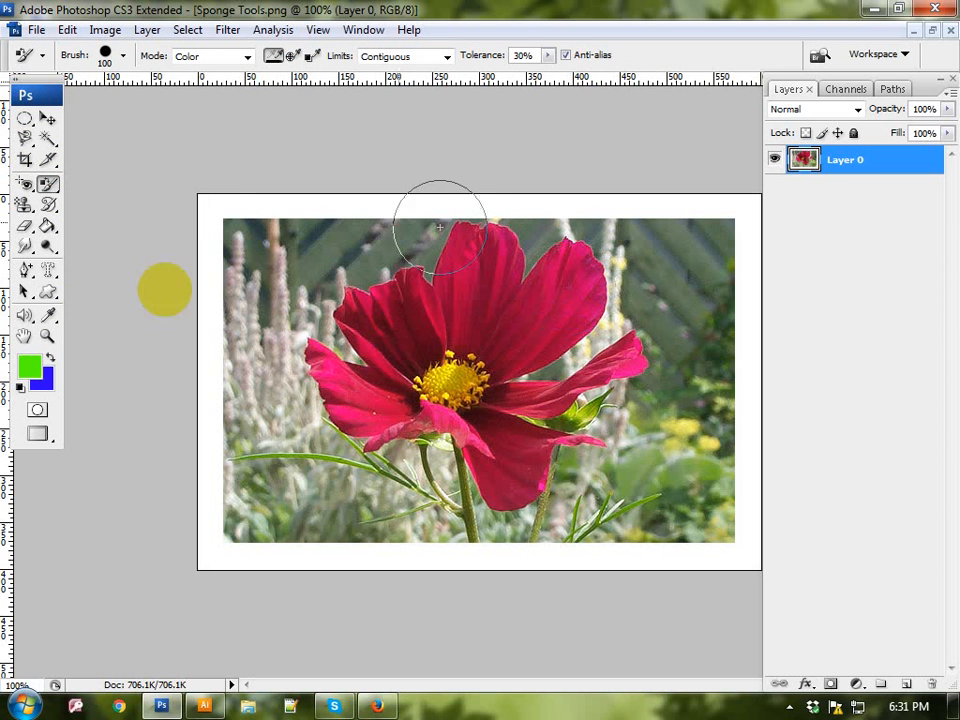
Step: Trace the edge of the flower's tall upper petal with the Magnetic Lasso Tool, starting at the notch on its left side
{"action": "left_click", "coordinate": [26, 138]}
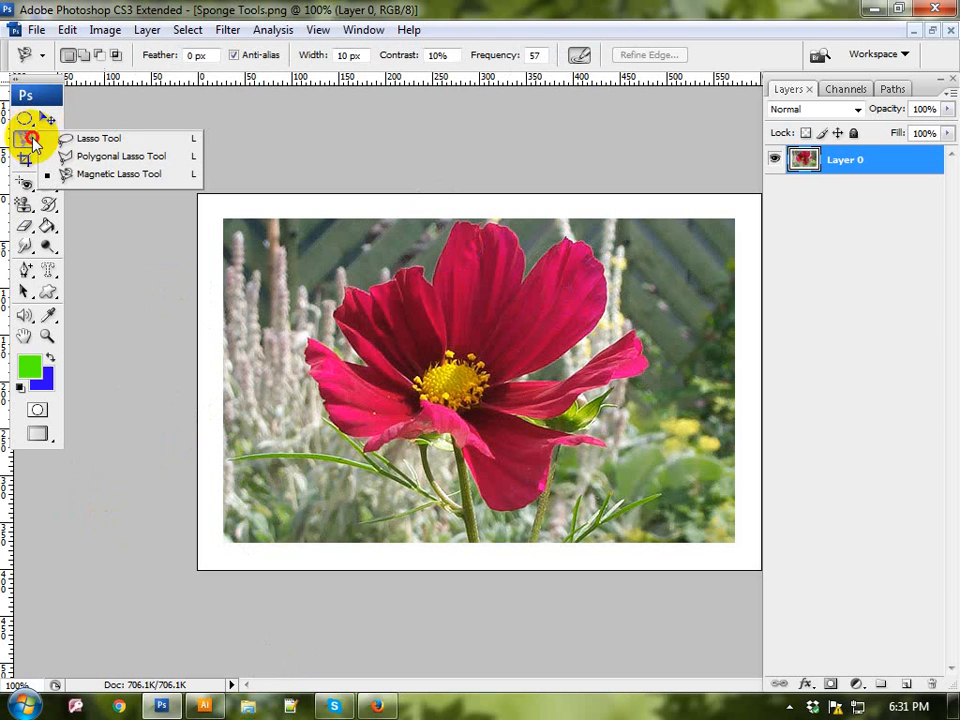
{"action": "left_click", "coordinate": [96, 172]}
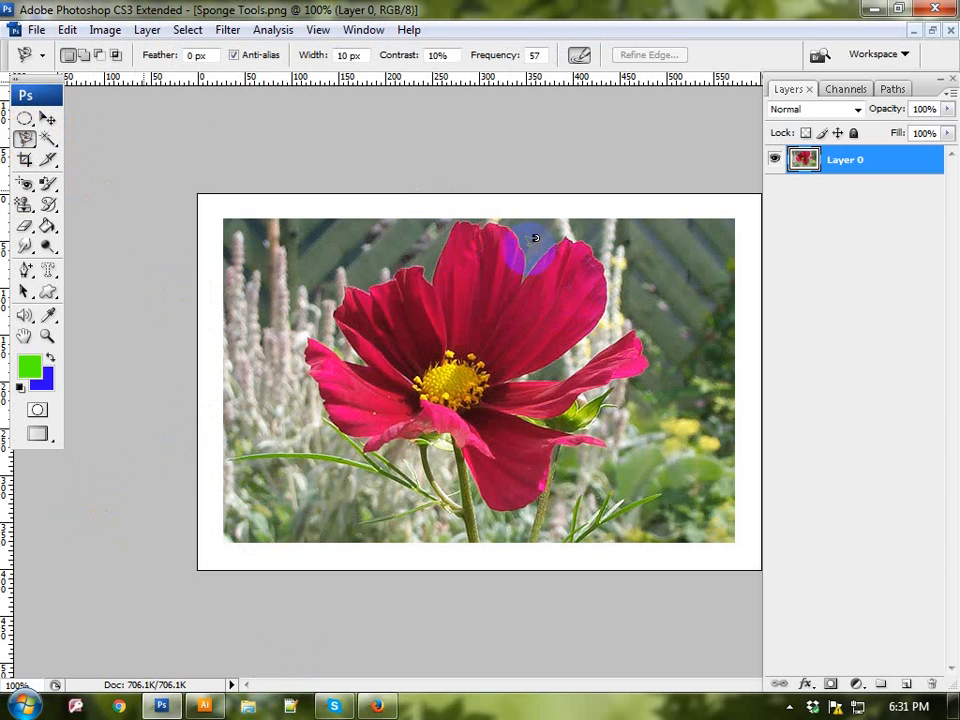
{"action": "left_click", "coordinate": [430, 277]}
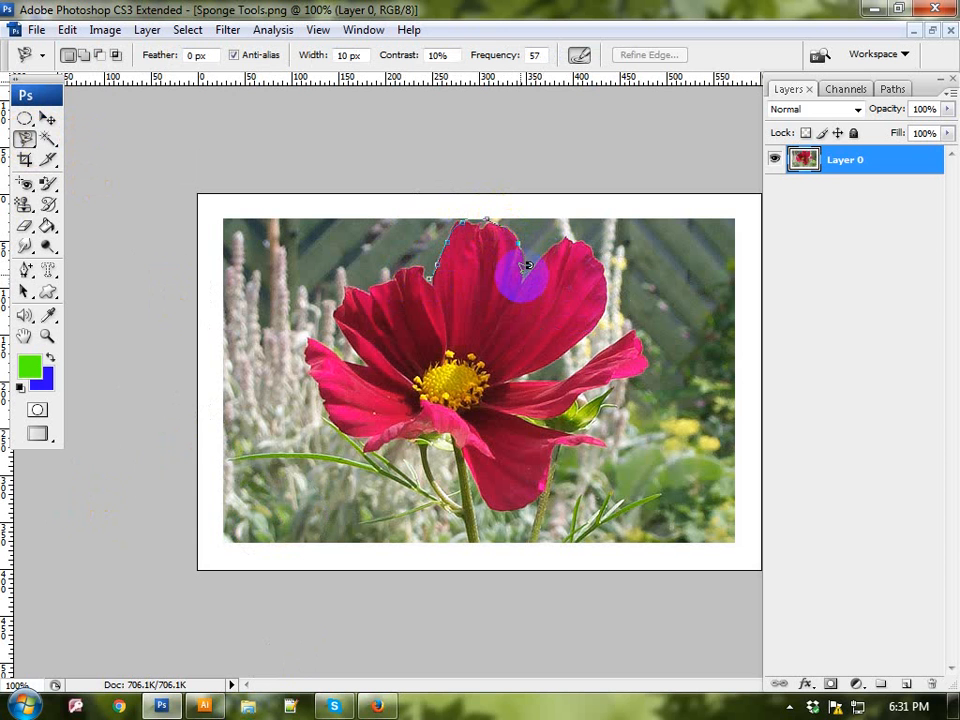
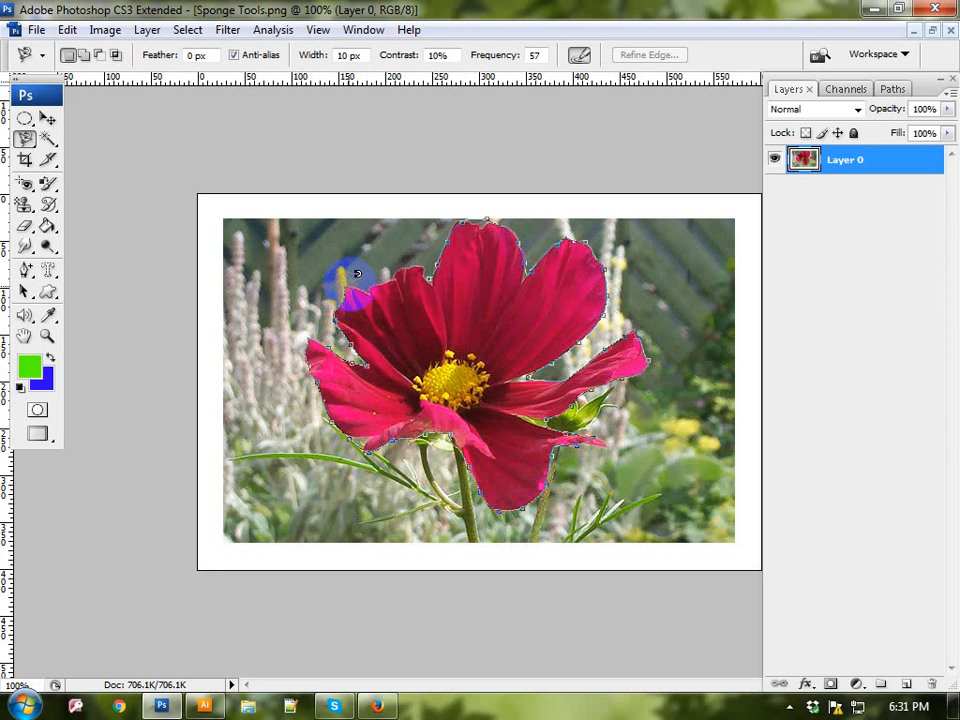
Step: Close the lasso selection around the flower and recolor its petals and center green with the Color Replacement Tool at 100 px
{"action": "left_click", "coordinate": [437, 270]}
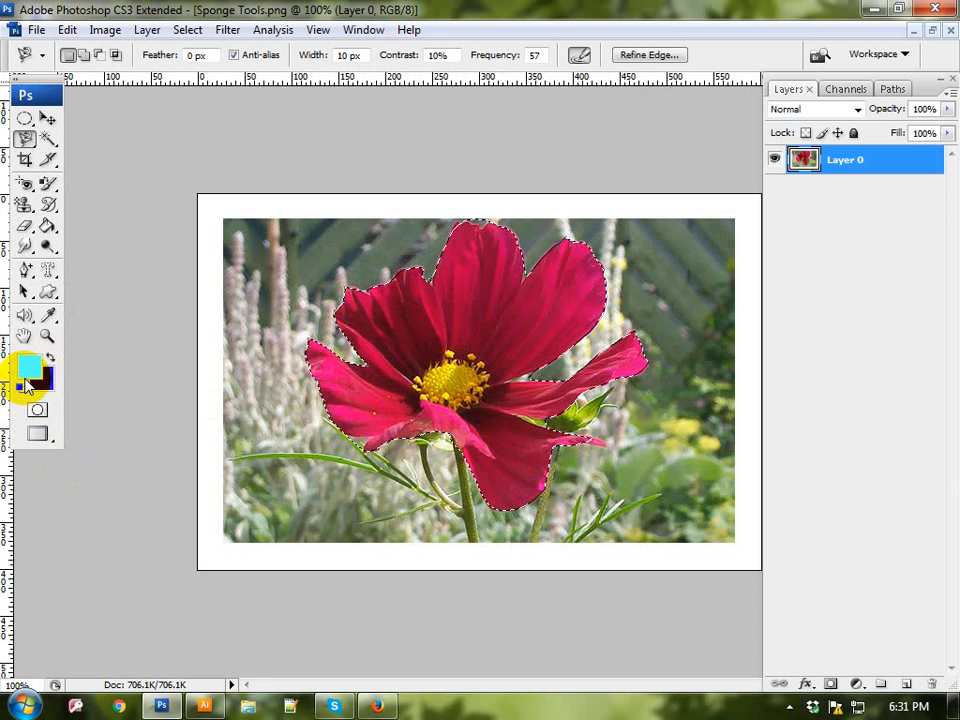
{"action": "left_click", "coordinate": [47, 186]}
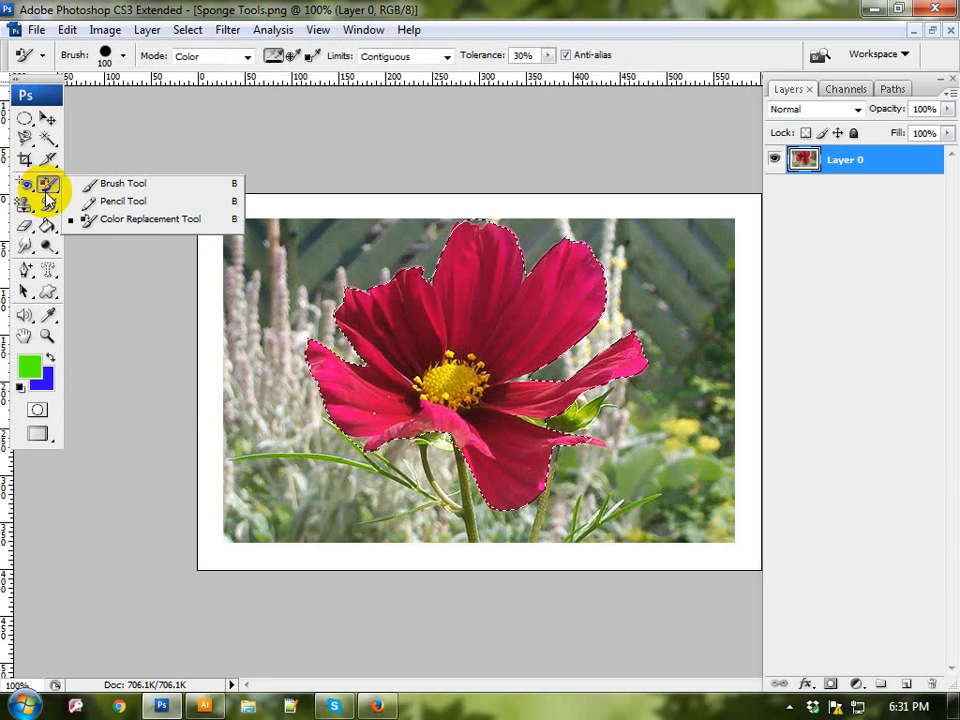
{"action": "left_click", "coordinate": [143, 220]}
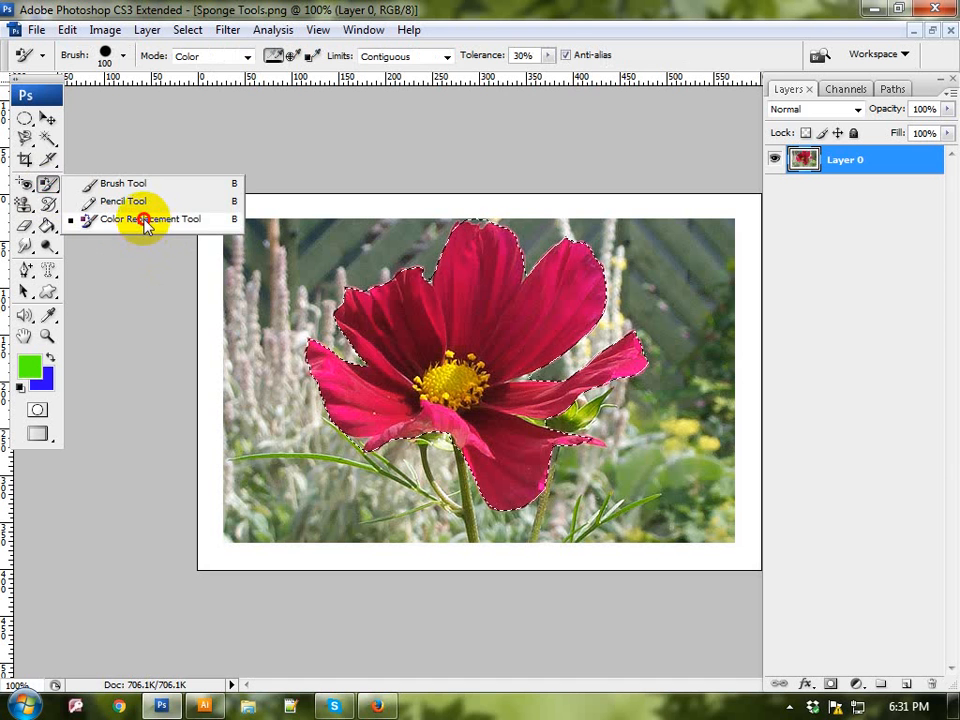
{"action": "mouse_move", "coordinate": [490, 245]}
{"action": "left_mouse_down"}
{"action": "mouse_move", "coordinate": [499, 285]}
{"action": "mouse_move", "coordinate": [408, 363]}
{"action": "left_mouse_up"}
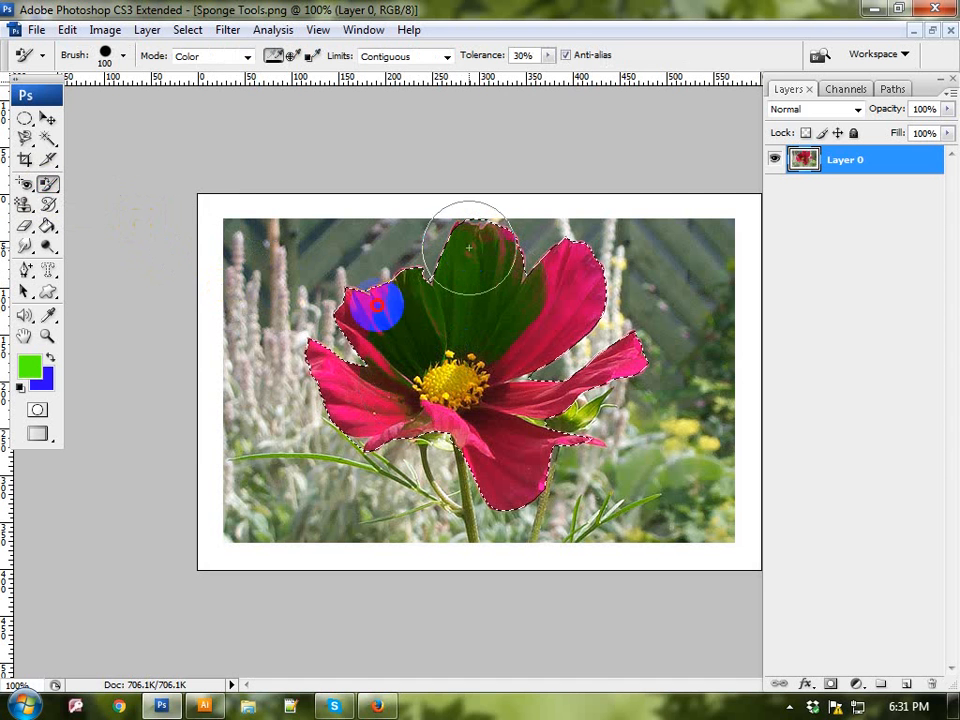
{"action": "mouse_move", "coordinate": [469, 248]}
{"action": "left_mouse_down"}
{"action": "mouse_move", "coordinate": [677, 221]}
{"action": "mouse_move", "coordinate": [632, 221]}
{"action": "mouse_move", "coordinate": [606, 279]}
{"action": "mouse_move", "coordinate": [654, 314]}
{"action": "mouse_move", "coordinate": [240, 272]}
{"action": "mouse_move", "coordinate": [377, 452]}
{"action": "mouse_move", "coordinate": [384, 341]}
{"action": "left_mouse_up"}
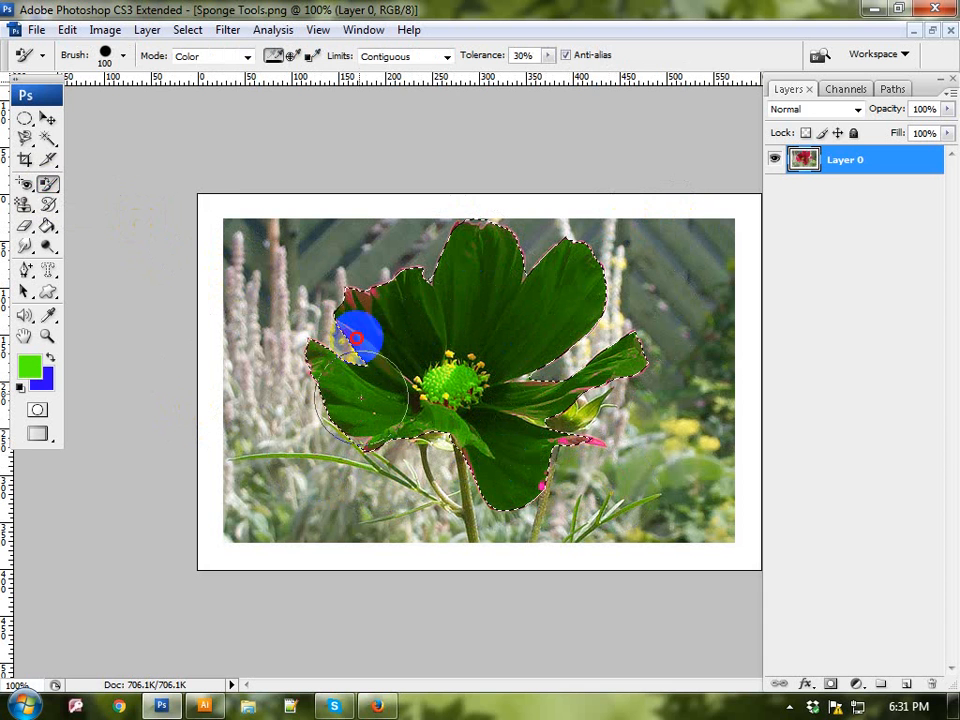
{"action": "mouse_move", "coordinate": [502, 373]}
{"action": "left_mouse_down"}
{"action": "mouse_move", "coordinate": [529, 511]}
{"action": "mouse_move", "coordinate": [347, 675]}
{"action": "mouse_move", "coordinate": [579, 381]}
{"action": "left_mouse_up"}
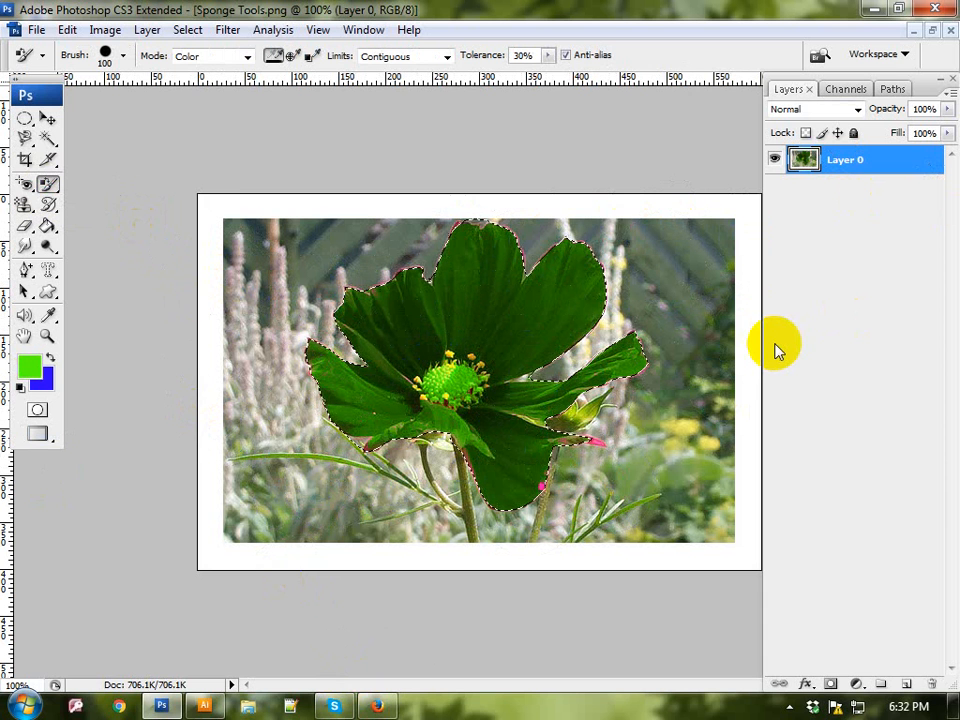
Step: Try recoloring the selected flower with the yellow foreground color fcff00, and undo all recoloring and clear the selection
{"action": "left_click", "coordinate": [30, 366]}
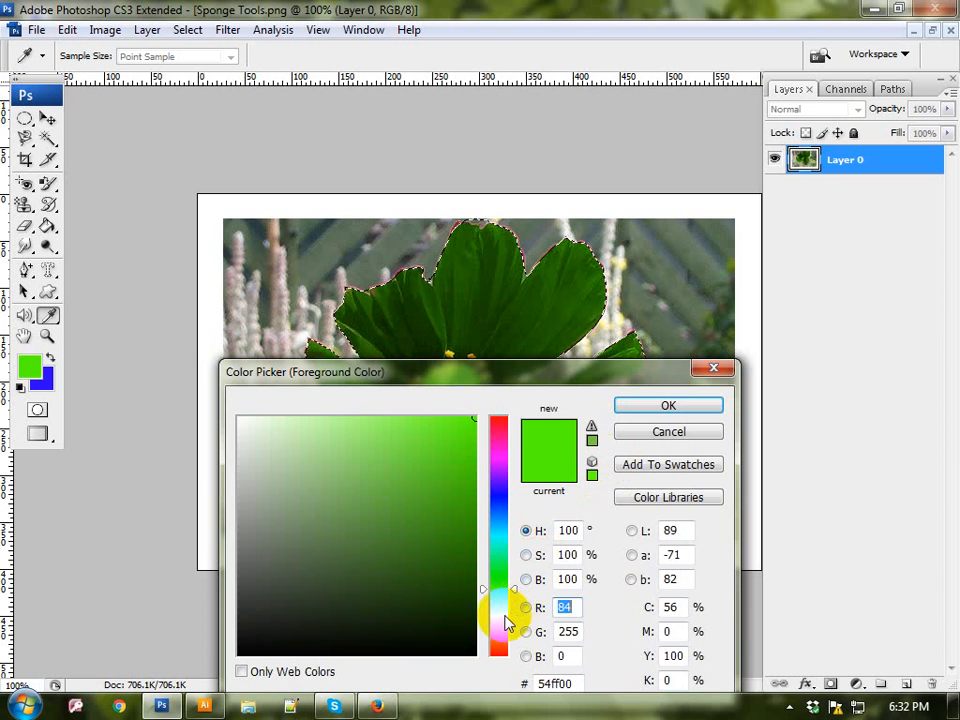
{"action": "left_click", "coordinate": [505, 615]}
{"action": "left_click", "coordinate": [692, 409]}
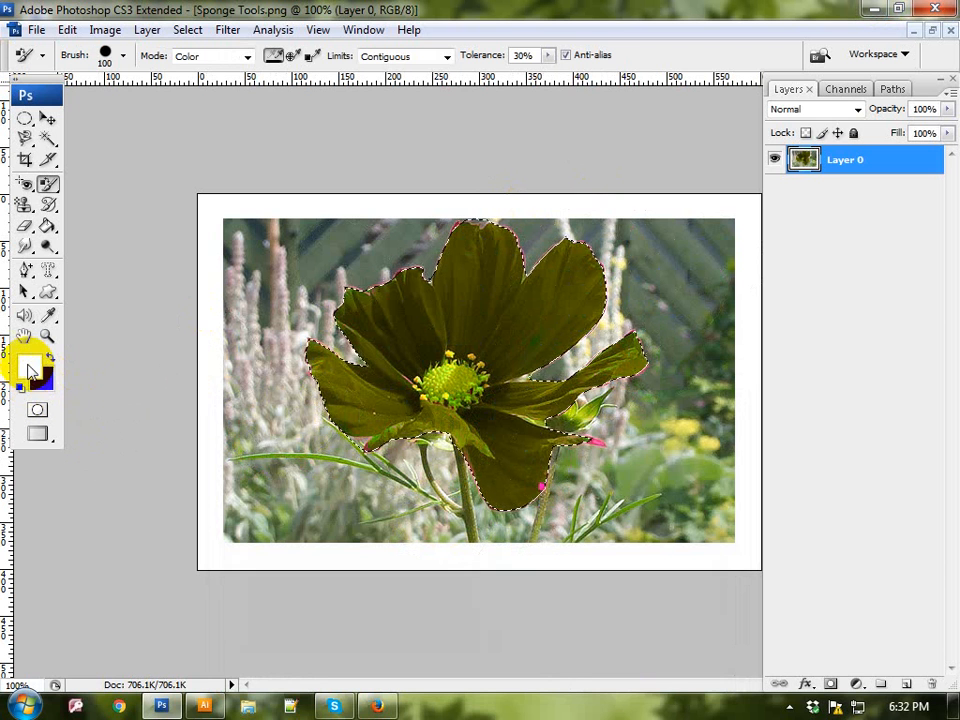
{"action": "left_click", "coordinate": [29, 369]}
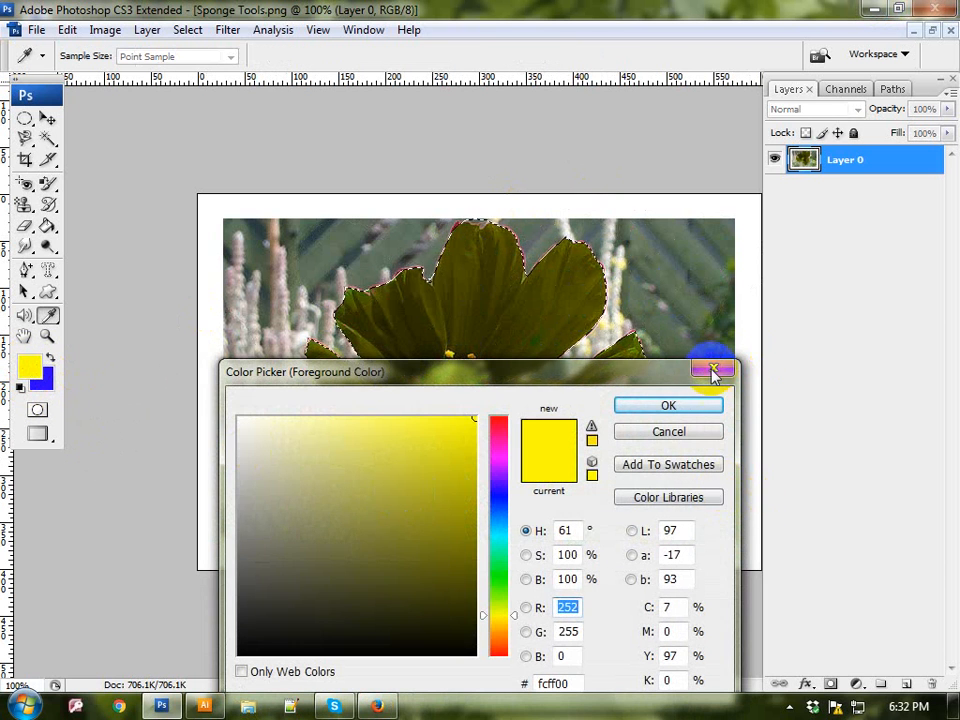
{"action": "left_click", "coordinate": [713, 371]}
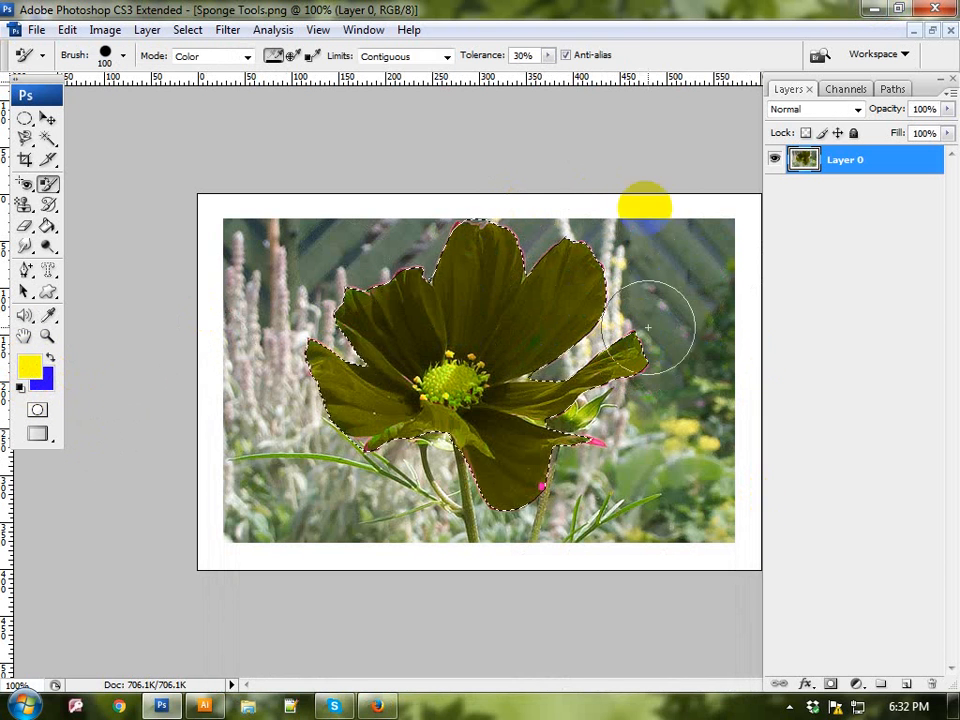
{"action": "left_click", "coordinate": [391, 705]}
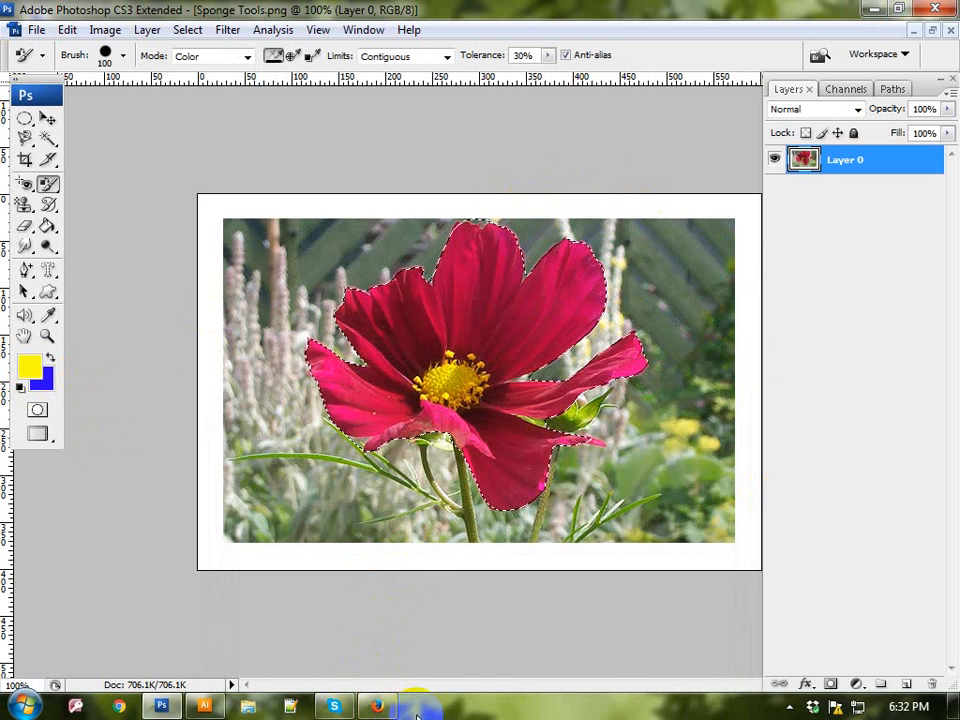
{"action": "key", "text": "ctrl+d"}
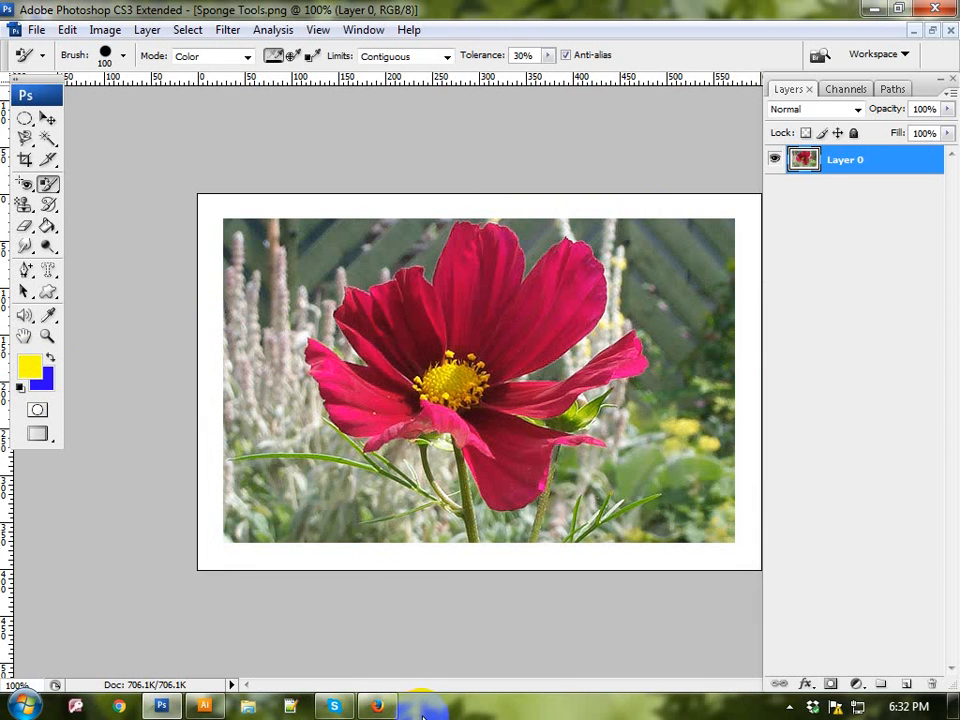
Step: Clone the flower onto the image's lower right corner with the 45 px Clone Stamp Tool, sampling from its yellow center
{"action": "left_click", "coordinate": [54, 185]}
{"action": "left_click", "coordinate": [26, 205]}
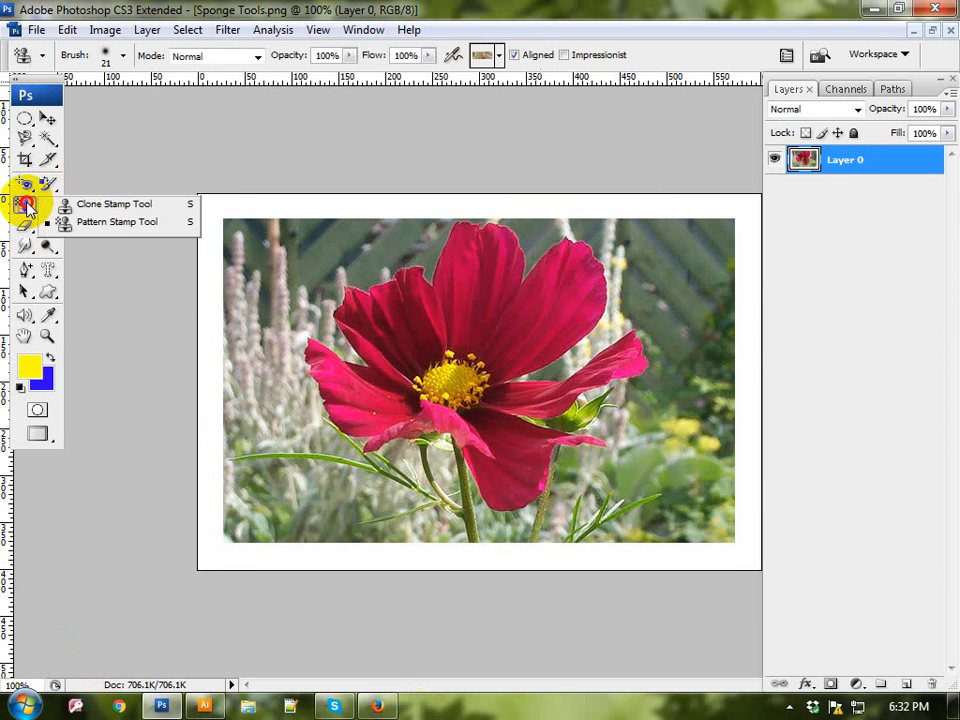
{"action": "left_click", "coordinate": [147, 205]}
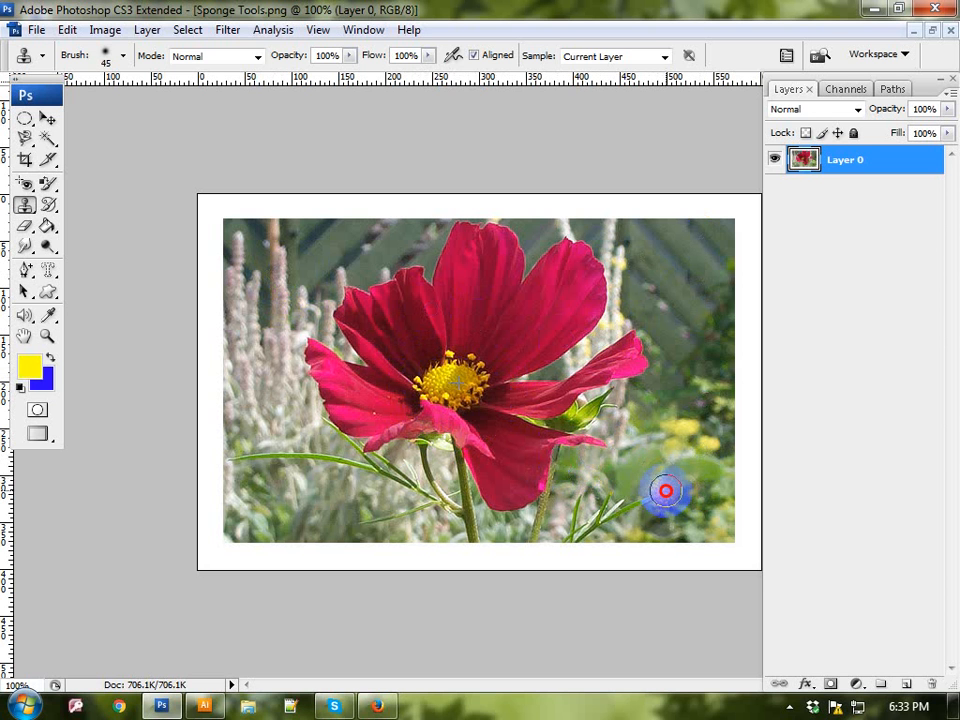
{"action": "mouse_move", "coordinate": [667, 491]}
{"action": "left_mouse_down"}
{"action": "mouse_move", "coordinate": [631, 509]}
{"action": "mouse_move", "coordinate": [626, 475]}
{"action": "mouse_move", "coordinate": [637, 462]}
{"action": "mouse_move", "coordinate": [673, 460]}
{"action": "mouse_move", "coordinate": [698, 480]}
{"action": "mouse_move", "coordinate": [701, 500]}
{"action": "mouse_move", "coordinate": [651, 519]}
{"action": "mouse_move", "coordinate": [620, 502]}
{"action": "mouse_move", "coordinate": [616, 467]}
{"action": "mouse_move", "coordinate": [716, 442]}
{"action": "mouse_move", "coordinate": [731, 452]}
{"action": "mouse_move", "coordinate": [743, 526]}
{"action": "mouse_move", "coordinate": [730, 536]}
{"action": "mouse_move", "coordinate": [721, 524]}
{"action": "mouse_move", "coordinate": [741, 460]}
{"action": "mouse_move", "coordinate": [745, 528]}
{"action": "mouse_move", "coordinate": [733, 450]}
{"action": "mouse_move", "coordinate": [692, 431]}
{"action": "mouse_move", "coordinate": [631, 434]}
{"action": "mouse_move", "coordinate": [587, 473]}
{"action": "mouse_move", "coordinate": [586, 489]}
{"action": "mouse_move", "coordinate": [636, 531]}
{"action": "mouse_move", "coordinate": [687, 542]}
{"action": "mouse_move", "coordinate": [594, 560]}
{"action": "mouse_move", "coordinate": [753, 561]}
{"action": "mouse_move", "coordinate": [580, 565]}
{"action": "mouse_move", "coordinate": [567, 524]}
{"action": "mouse_move", "coordinate": [577, 485]}
{"action": "mouse_move", "coordinate": [633, 560]}
{"action": "mouse_move", "coordinate": [738, 520]}
{"action": "mouse_move", "coordinate": [751, 486]}
{"action": "mouse_move", "coordinate": [747, 460]}
{"action": "mouse_move", "coordinate": [699, 423]}
{"action": "mouse_move", "coordinate": [647, 415]}
{"action": "mouse_move", "coordinate": [612, 423]}
{"action": "mouse_move", "coordinate": [717, 400]}
{"action": "mouse_move", "coordinate": [759, 429]}
{"action": "mouse_move", "coordinate": [771, 452]}
{"action": "mouse_move", "coordinate": [737, 429]}
{"action": "mouse_move", "coordinate": [743, 507]}
{"action": "mouse_move", "coordinate": [718, 490]}
{"action": "left_mouse_up"}
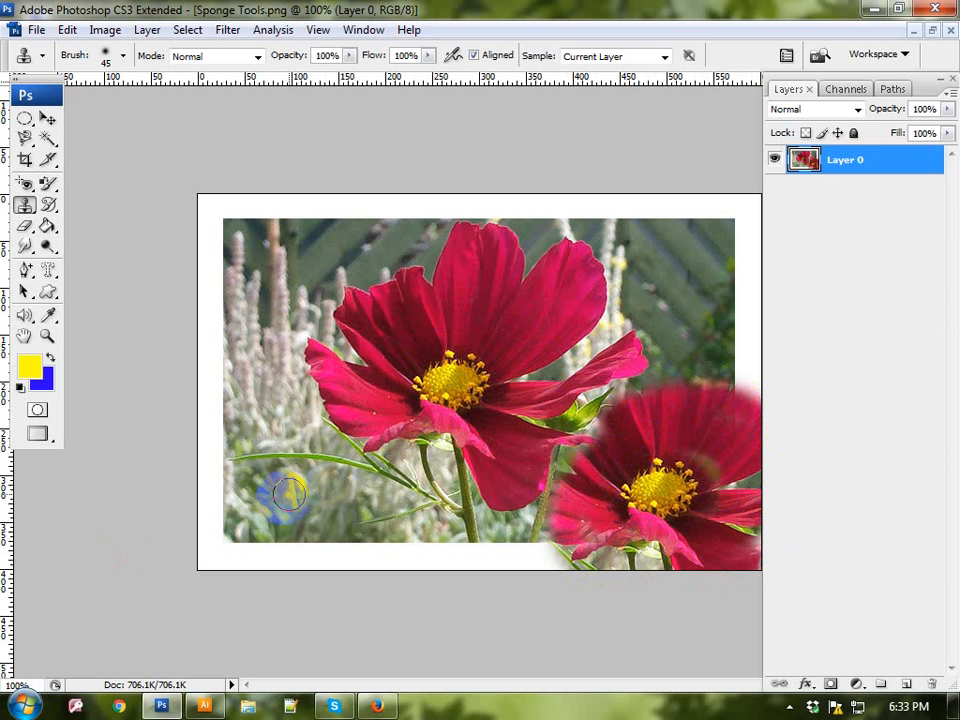
Step: Resample the flower's yellow center and clone it onto the lower left and upper left corners of the photo
{"action": "mouse_move", "coordinate": [239, 519]}
{"action": "left_mouse_down"}
{"action": "mouse_move", "coordinate": [252, 490]}
{"action": "mouse_move", "coordinate": [264, 518]}
{"action": "left_mouse_up"}
{"action": "left_click", "coordinate": [465, 400], "text": "alt"}
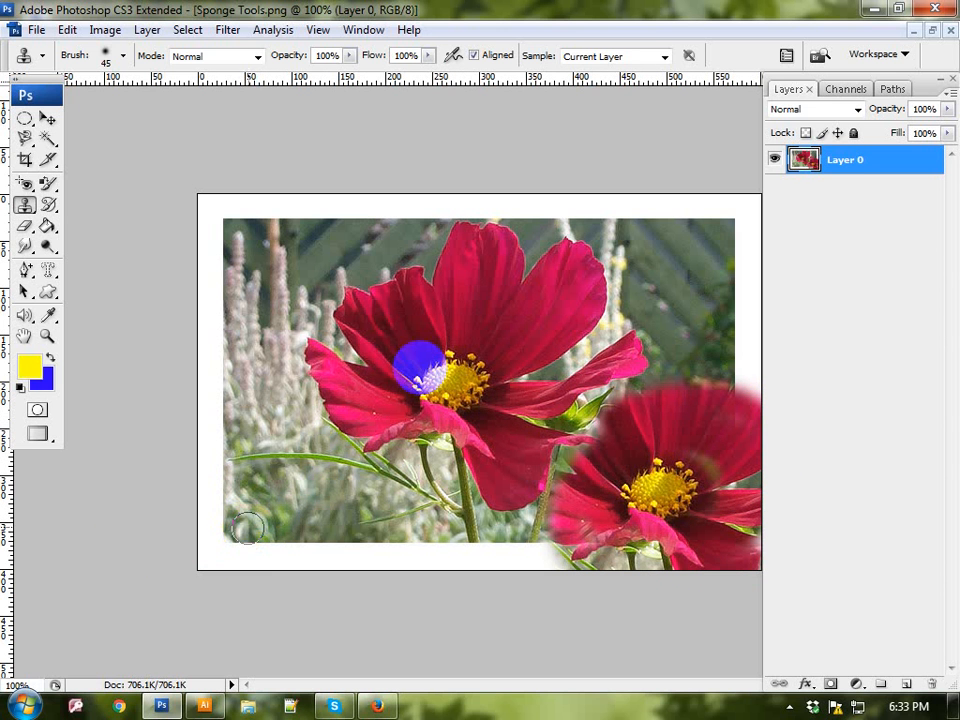
{"action": "left_click_drag", "start_coordinate": [422, 368], "coordinate": [452, 378]}
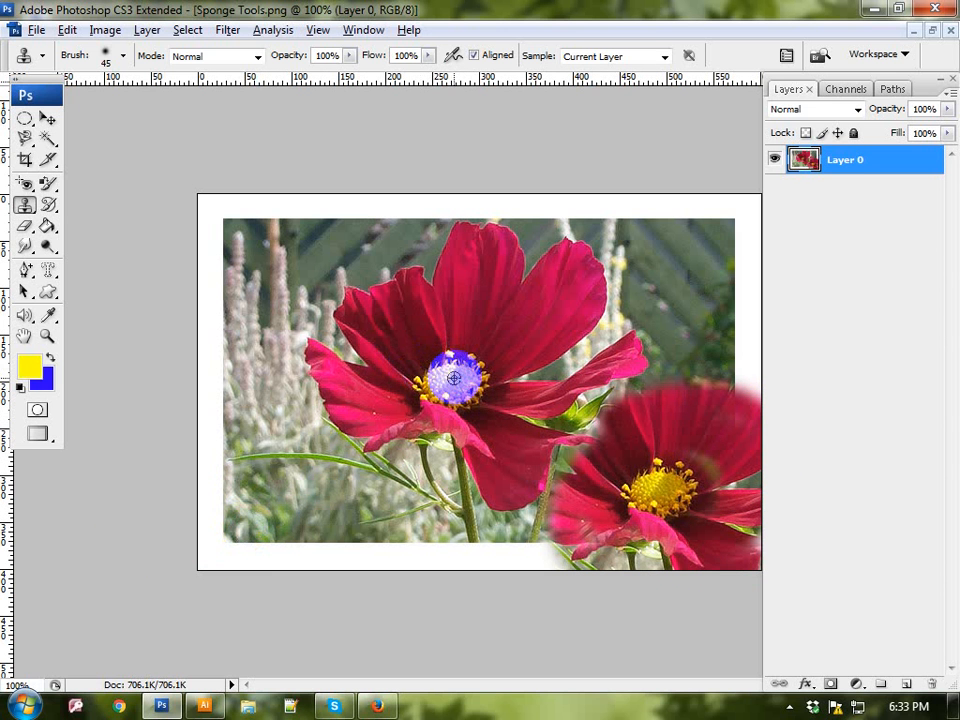
{"action": "key", "text": "ctrl+z"}
{"action": "mouse_move", "coordinate": [257, 522]}
{"action": "left_mouse_down"}
{"action": "mouse_move", "coordinate": [240, 514]}
{"action": "mouse_move", "coordinate": [264, 510]}
{"action": "mouse_move", "coordinate": [257, 529]}
{"action": "mouse_move", "coordinate": [232, 524]}
{"action": "mouse_move", "coordinate": [268, 525]}
{"action": "left_mouse_up"}
{"action": "left_click_drag", "start_coordinate": [717, 234], "coordinate": [696, 239]}
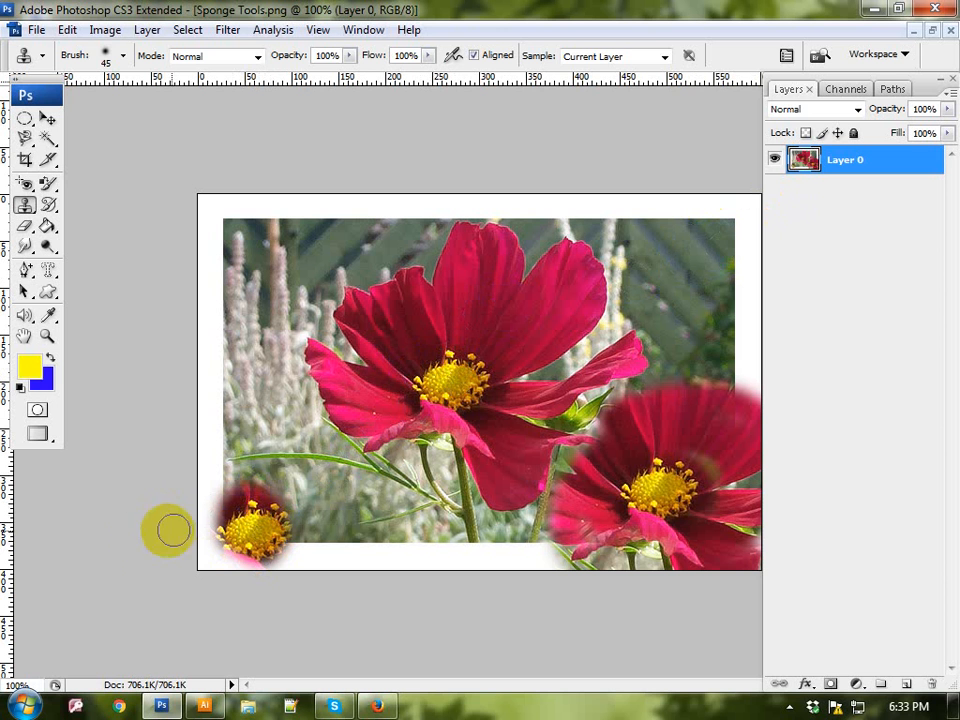
{"action": "left_click", "coordinate": [439, 375], "text": "alt"}
{"action": "mouse_move", "coordinate": [257, 257]}
{"action": "left_mouse_down"}
{"action": "mouse_move", "coordinate": [225, 232]}
{"action": "mouse_move", "coordinate": [261, 240]}
{"action": "mouse_move", "coordinate": [252, 281]}
{"action": "mouse_move", "coordinate": [261, 231]}
{"action": "mouse_move", "coordinate": [261, 294]}
{"action": "mouse_move", "coordinate": [285, 261]}
{"action": "mouse_move", "coordinate": [307, 290]}
{"action": "mouse_move", "coordinate": [240, 249]}
{"action": "left_mouse_up"}
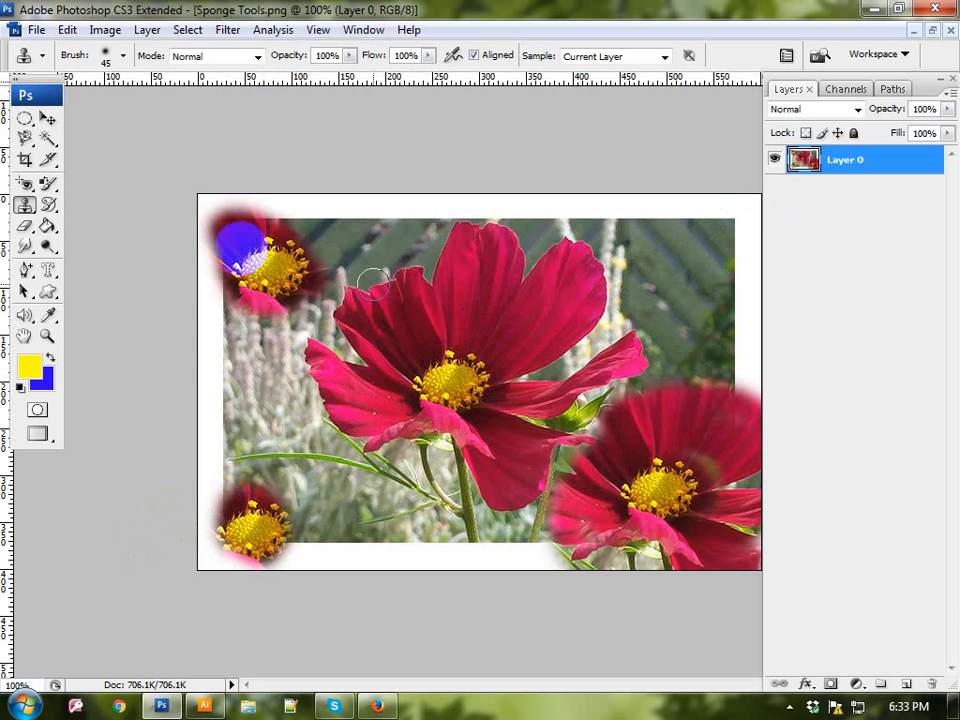
Step: Close Sponge Tools.png without saving the changes and reopen it from the Wallpapers folder
{"action": "left_click", "coordinate": [33, 206]}
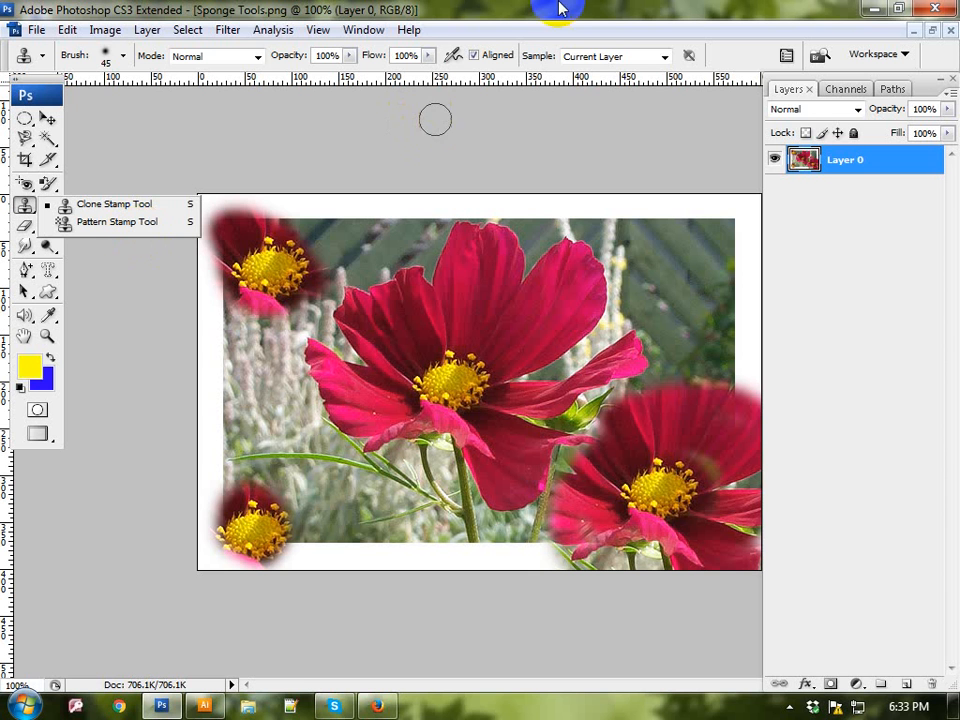
{"action": "left_click", "coordinate": [942, 30]}
{"action": "left_click", "coordinate": [483, 289]}
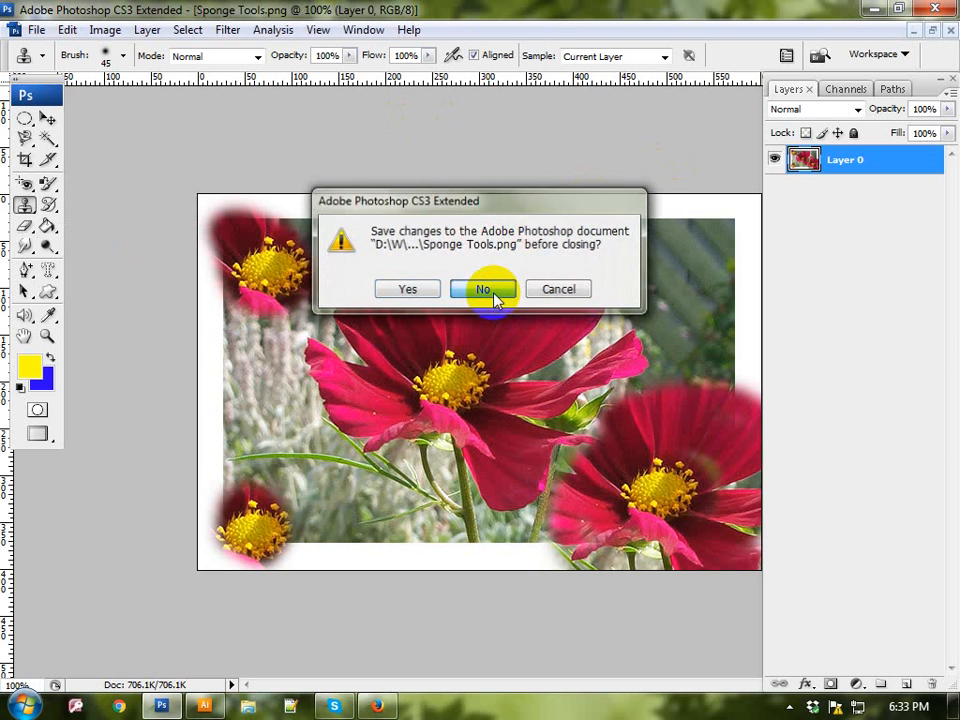
{"action": "double_click", "coordinate": [494, 226]}
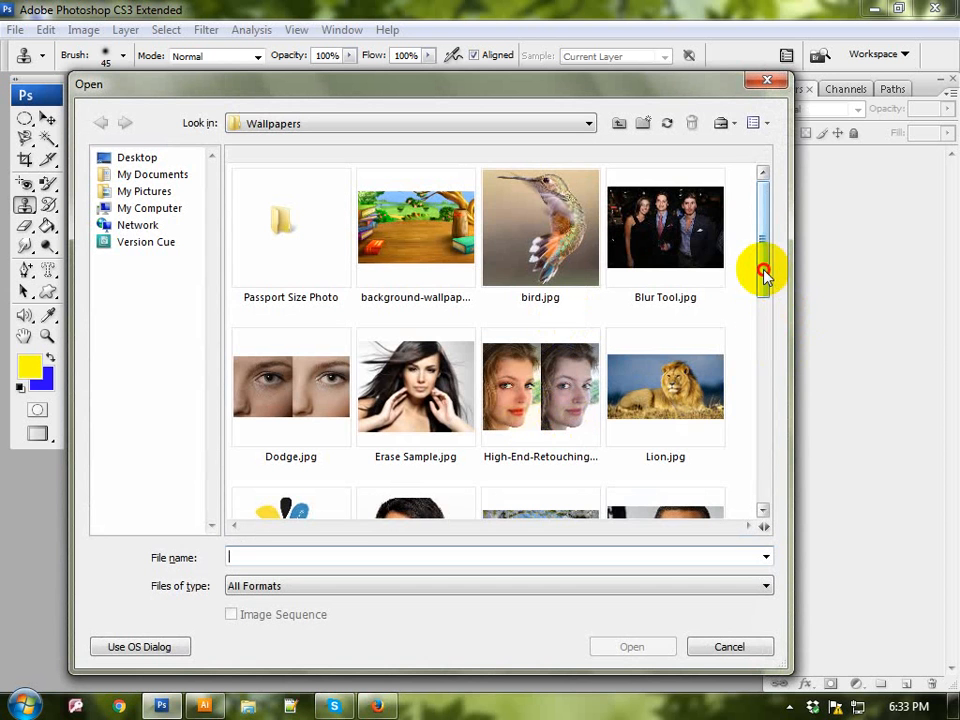
{"action": "left_click_drag", "start_coordinate": [763, 272], "coordinate": [707, 454]}
{"action": "double_click", "coordinate": [707, 454]}
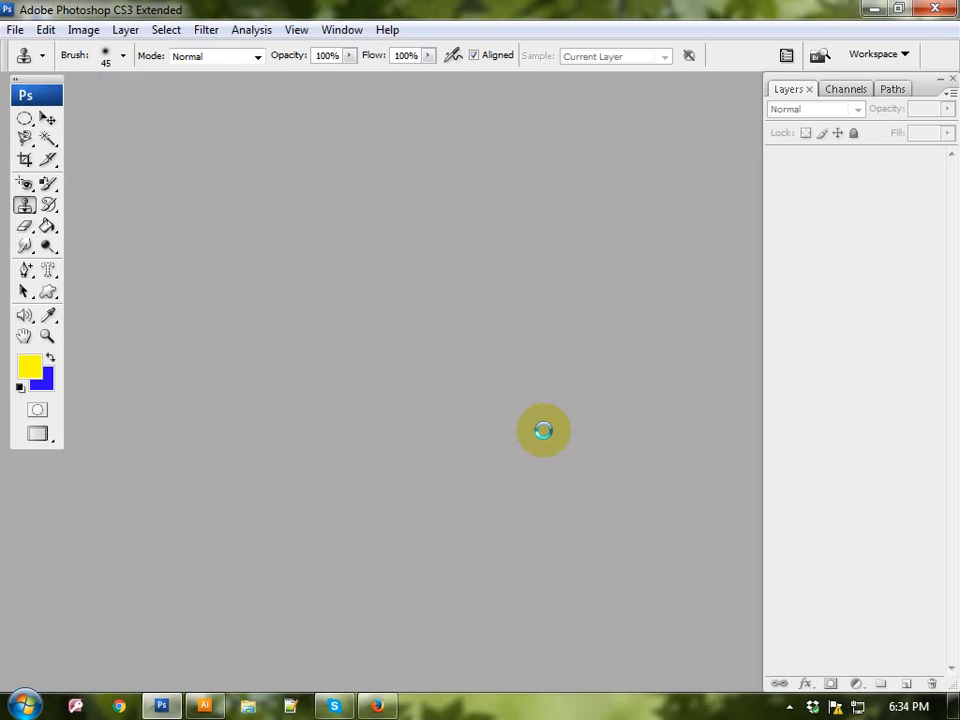
Step: Draw an elliptical selection about 400 px wide around the flower and nudge it up to enclose the upper petals
{"action": "left_click", "coordinate": [25, 119]}
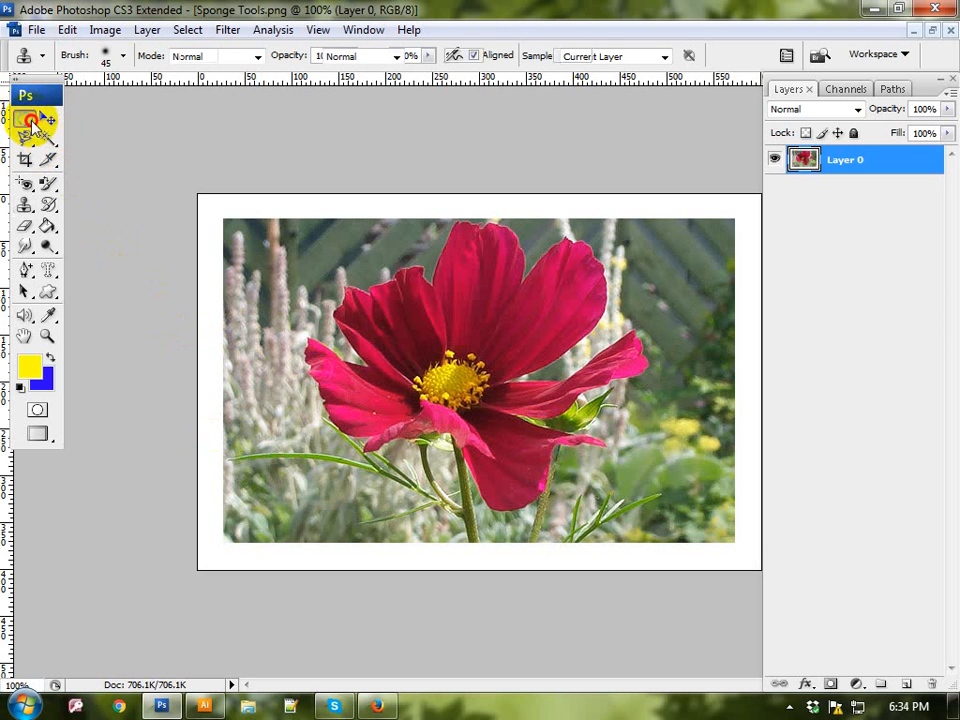
{"action": "left_click", "coordinate": [104, 136]}
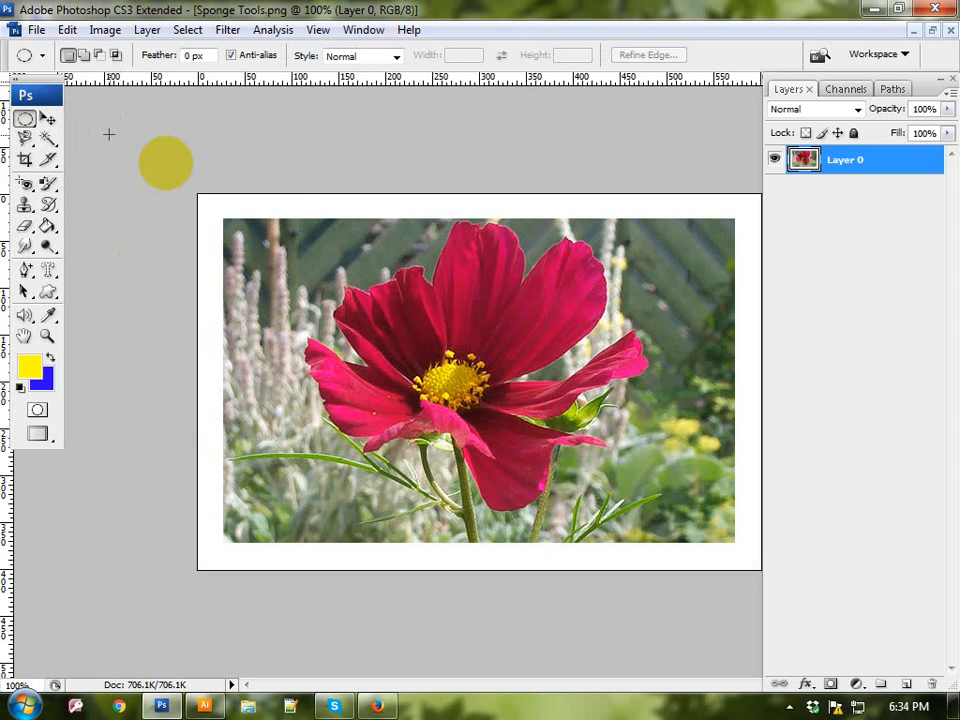
{"action": "left_click_drag", "start_coordinate": [304, 233], "coordinate": [650, 525]}
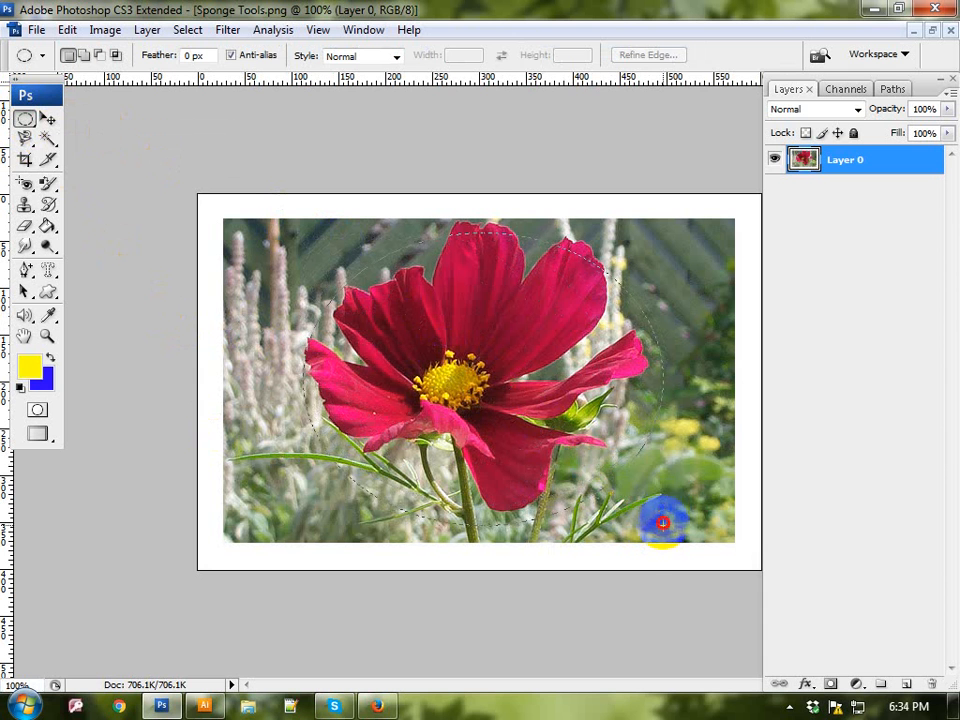
{"action": "left_click_drag", "start_coordinate": [675, 507], "coordinate": [680, 528]}
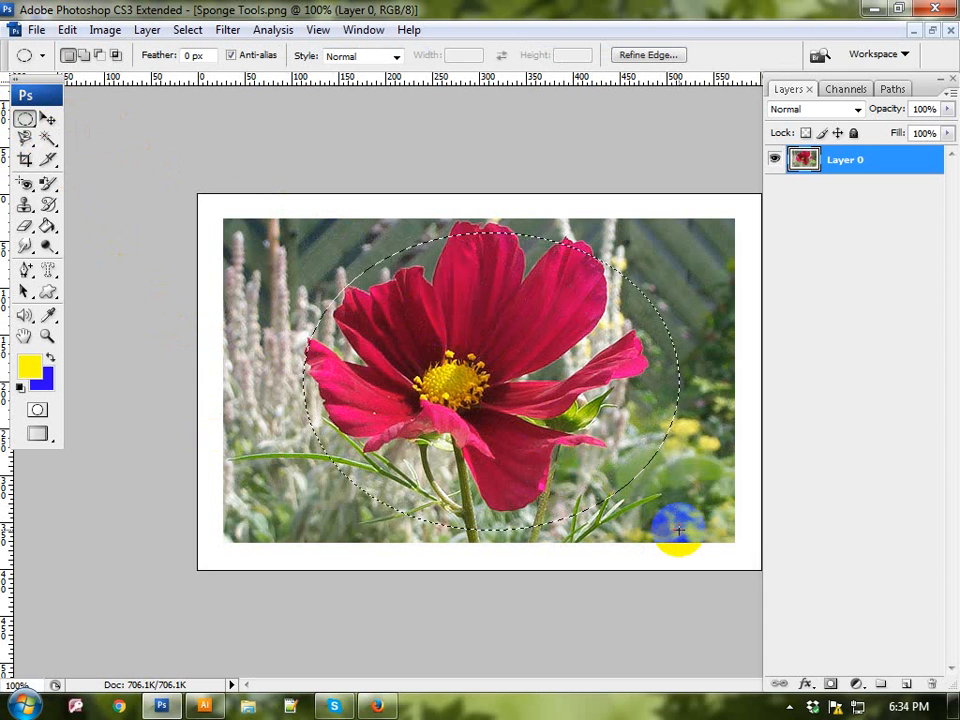
{"action": "key", "text": "Up"}
{"action": "key", "text": "Up"}
{"action": "key", "text": "Up"}
{"action": "key", "text": "Up"}
{"action": "key", "text": "Up"}
{"action": "key", "text": "Up"}
{"action": "key", "text": "Up"}
{"action": "key", "text": "Up"}
{"action": "key", "text": "Up"}
{"action": "key", "text": "Up"}
{"action": "key", "text": "Up"}
{"action": "key", "text": "Up"}
{"action": "key", "text": "Up"}
{"action": "key", "text": "Up"}
{"action": "key", "text": "Up"}
{"action": "key", "text": "Up"}
{"action": "key", "text": "Up"}
{"action": "key", "text": "Up"}
{"action": "key", "text": "Up"}
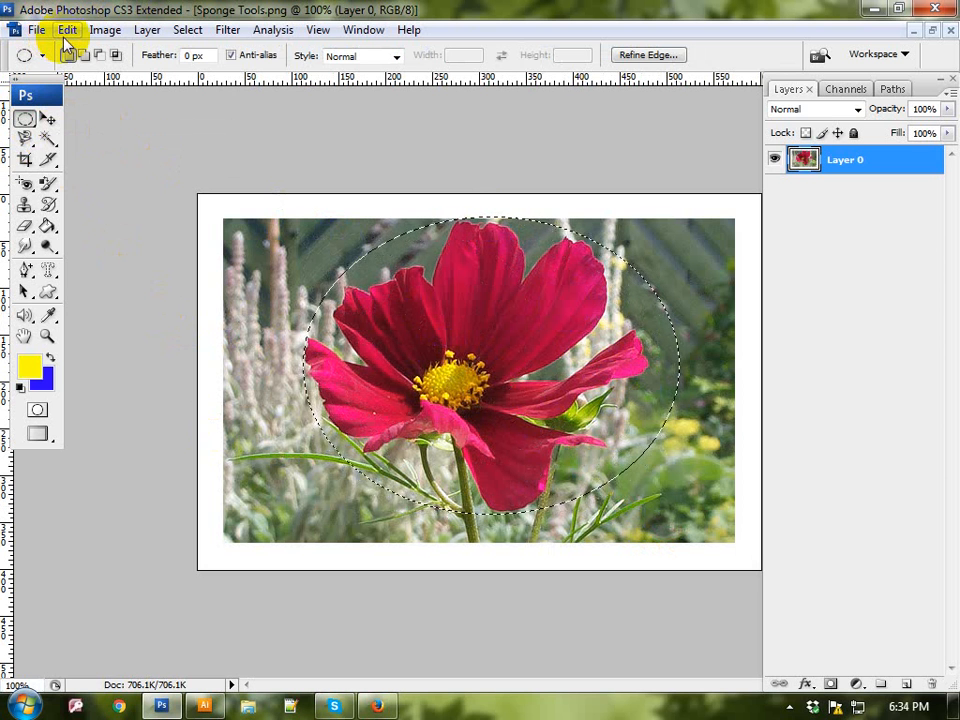
{"action": "left_click", "coordinate": [66, 32]}
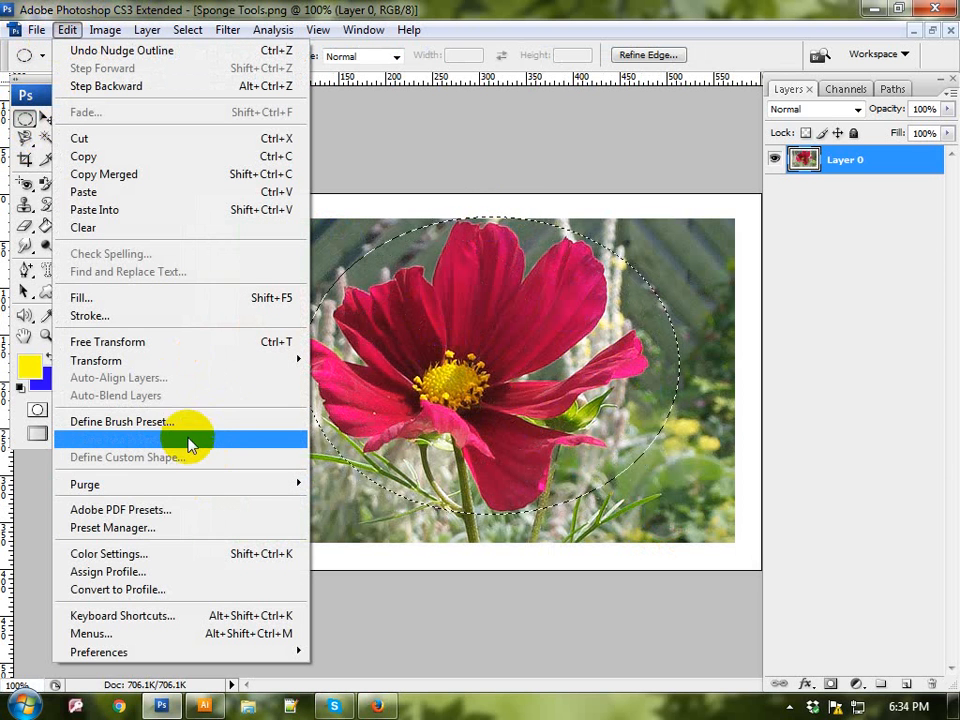
{"action": "left_click", "coordinate": [187, 424]}
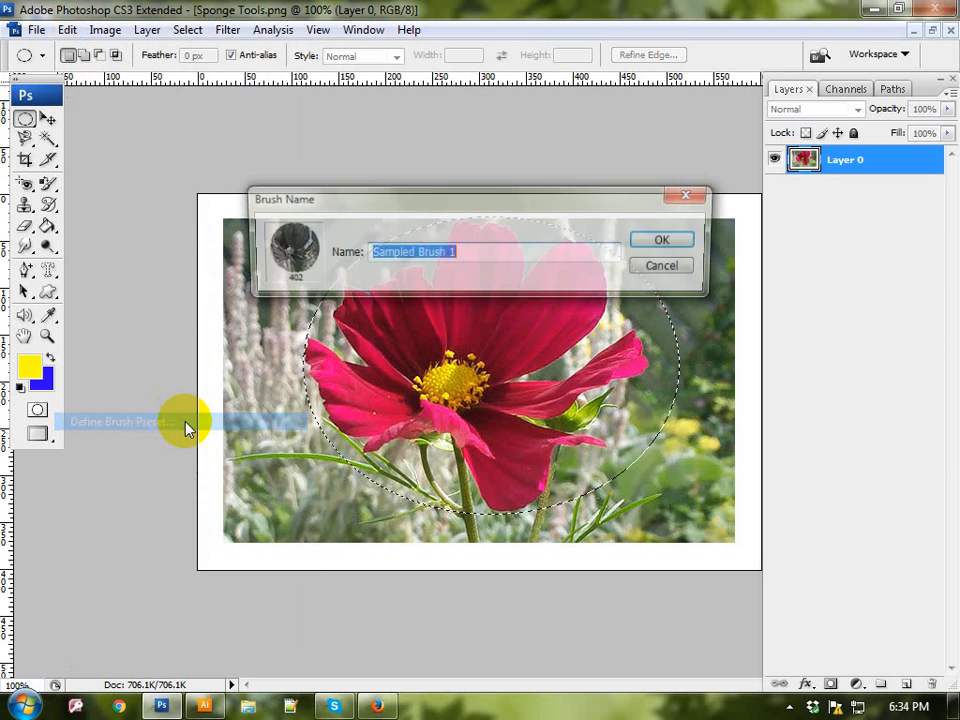
{"action": "left_click", "coordinate": [693, 194]}
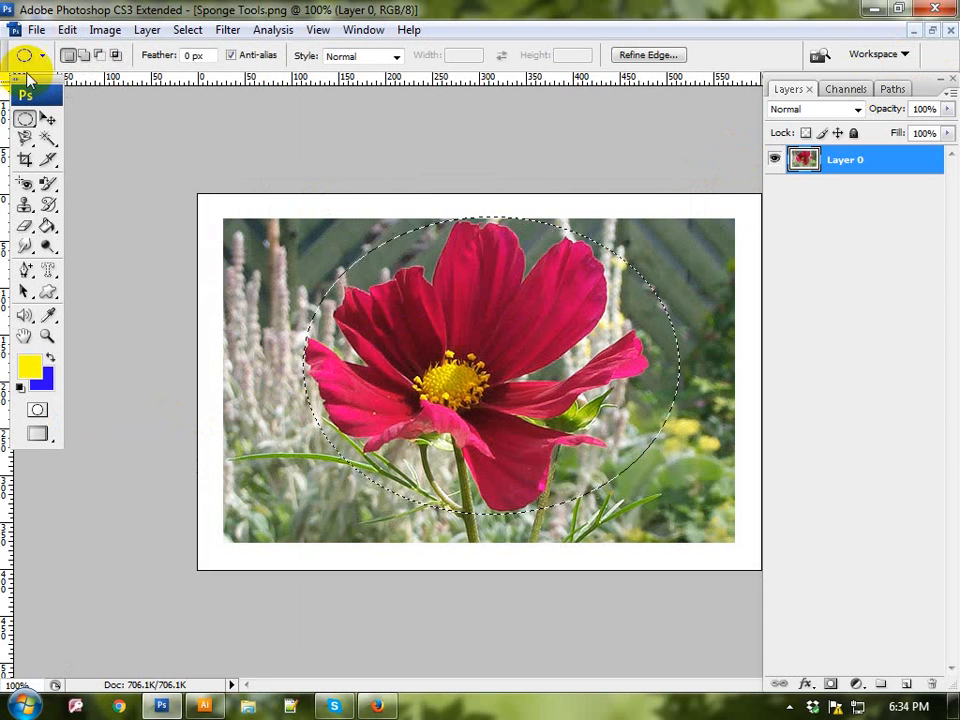
{"action": "left_click", "coordinate": [68, 30]}
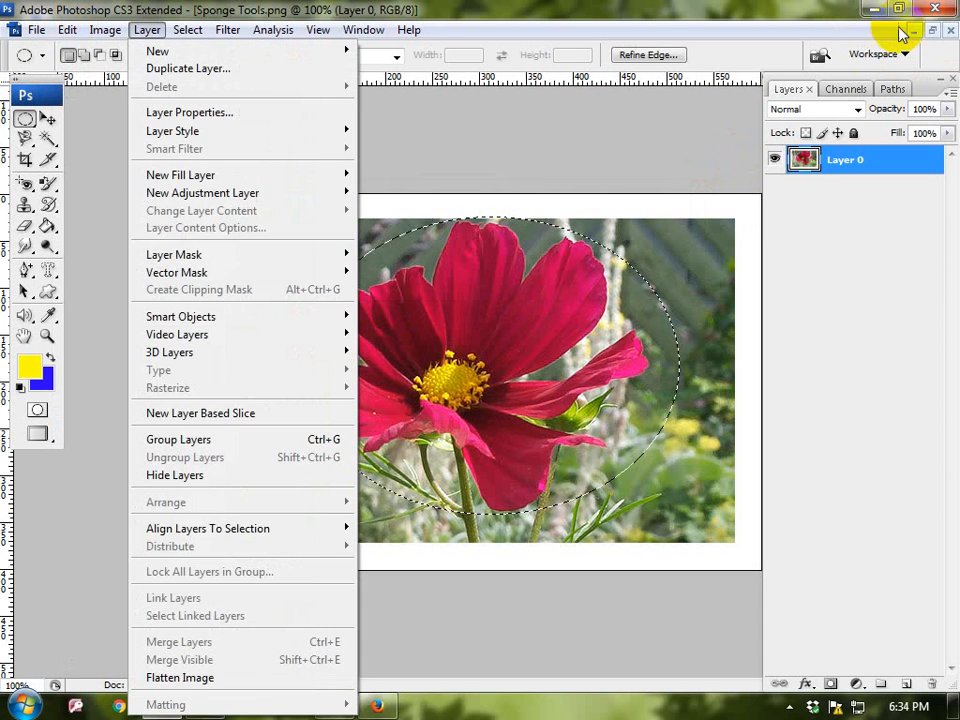
Step: Clear the elliptical selection and close Sponge Tools.png without saving the changes
{"action": "left_click", "coordinate": [938, 9]}
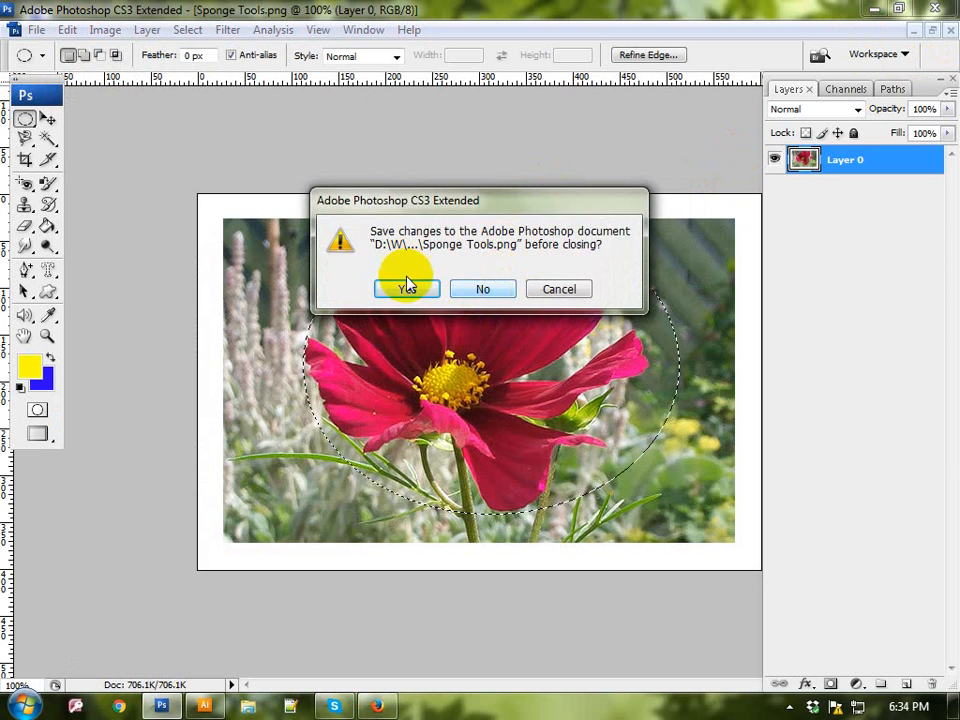
{"action": "left_click", "coordinate": [557, 289]}
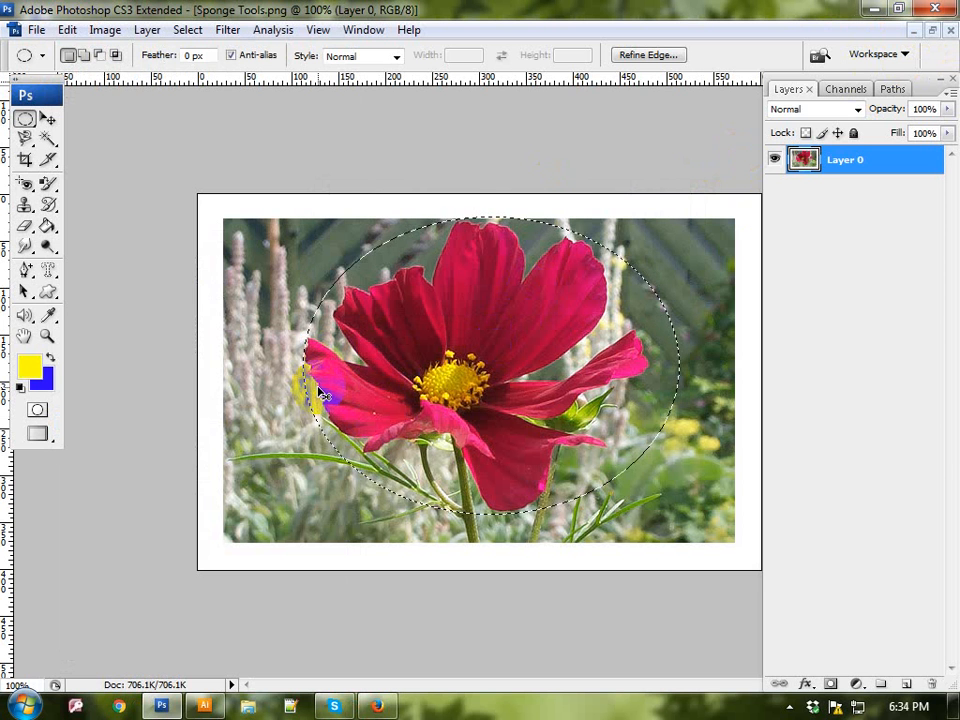
{"action": "left_click", "coordinate": [439, 318]}
{"action": "left_click", "coordinate": [938, 9]}
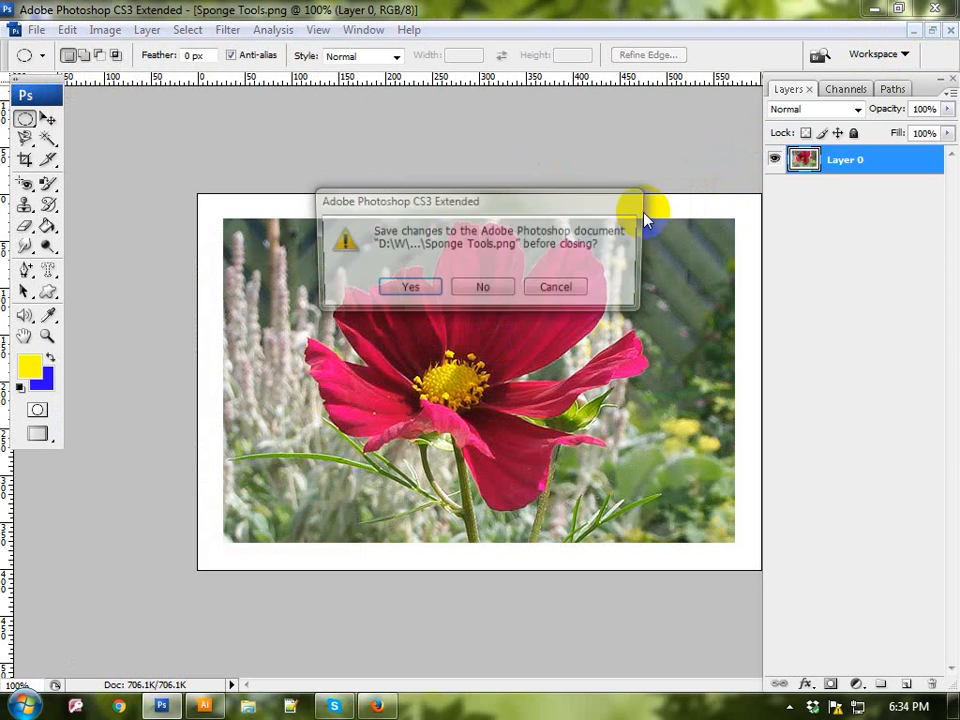
{"action": "left_click", "coordinate": [508, 288]}
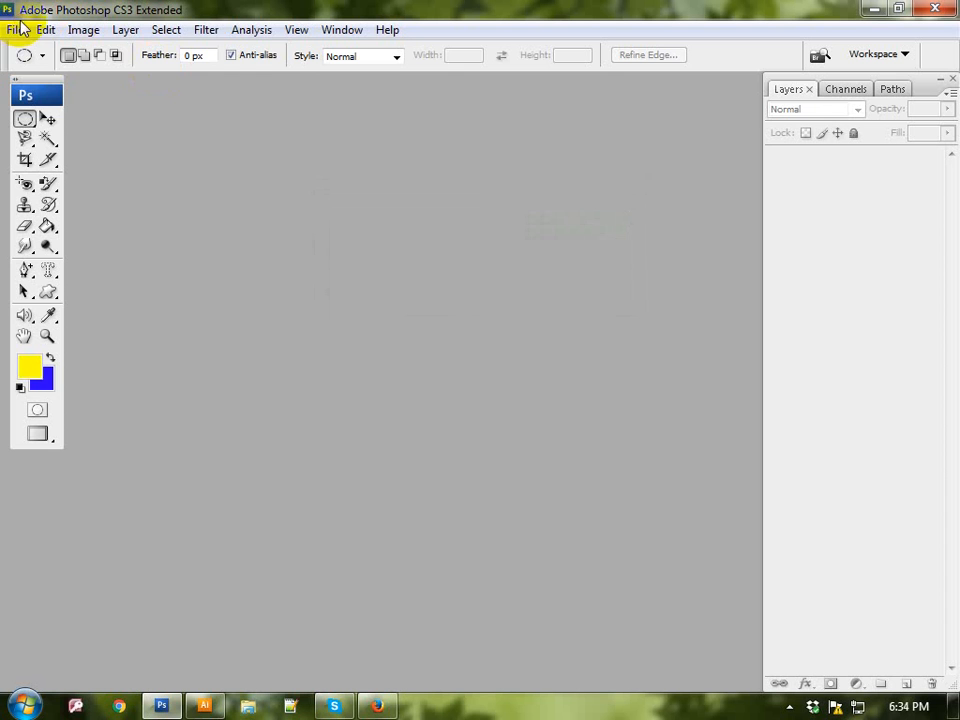
Step: Create a new A4 document from the International Paper preset, 300 pixels/inch, RGB Color, with a white background
{"action": "left_click", "coordinate": [14, 31]}
{"action": "left_click", "coordinate": [19, 51]}
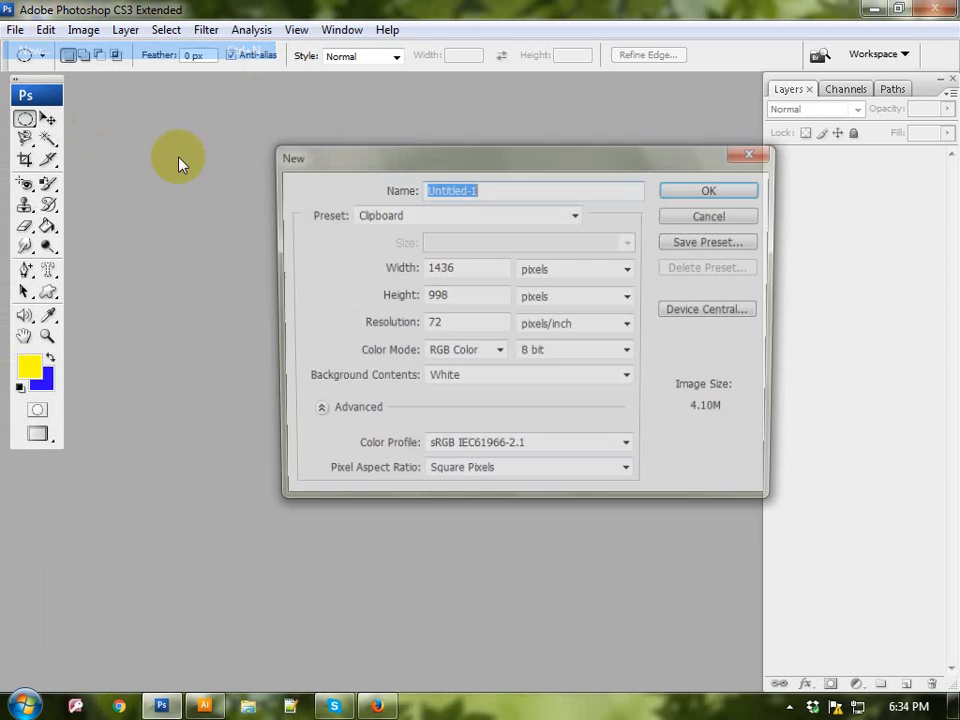
{"action": "left_click", "coordinate": [519, 218]}
{"action": "left_click", "coordinate": [435, 294]}
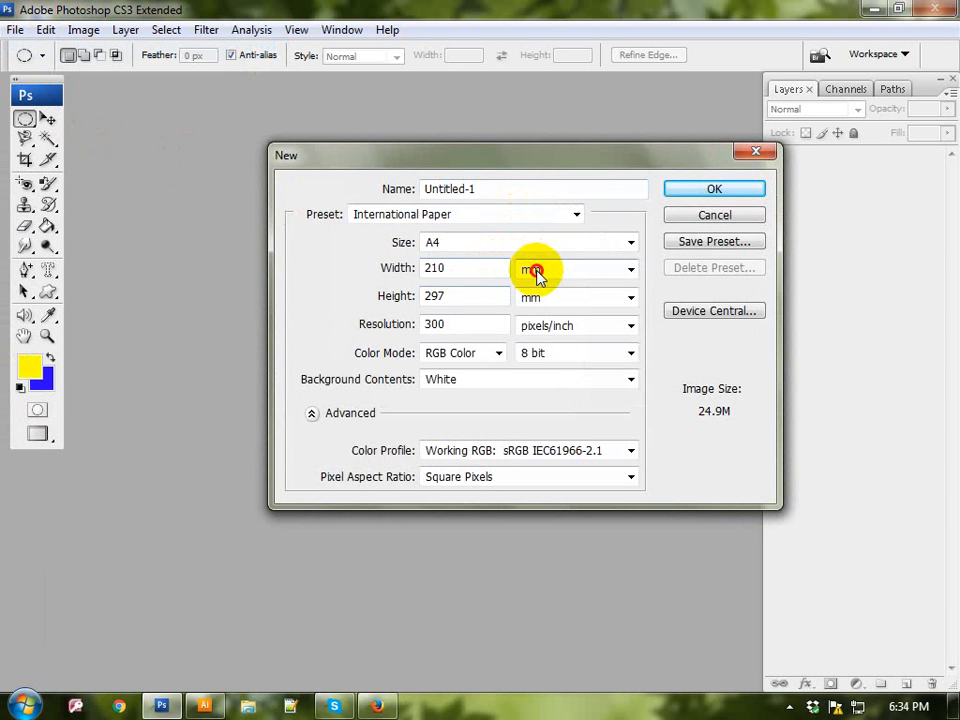
{"action": "left_click", "coordinate": [534, 270]}
{"action": "left_click", "coordinate": [530, 304]}
{"action": "left_click", "coordinate": [685, 189]}
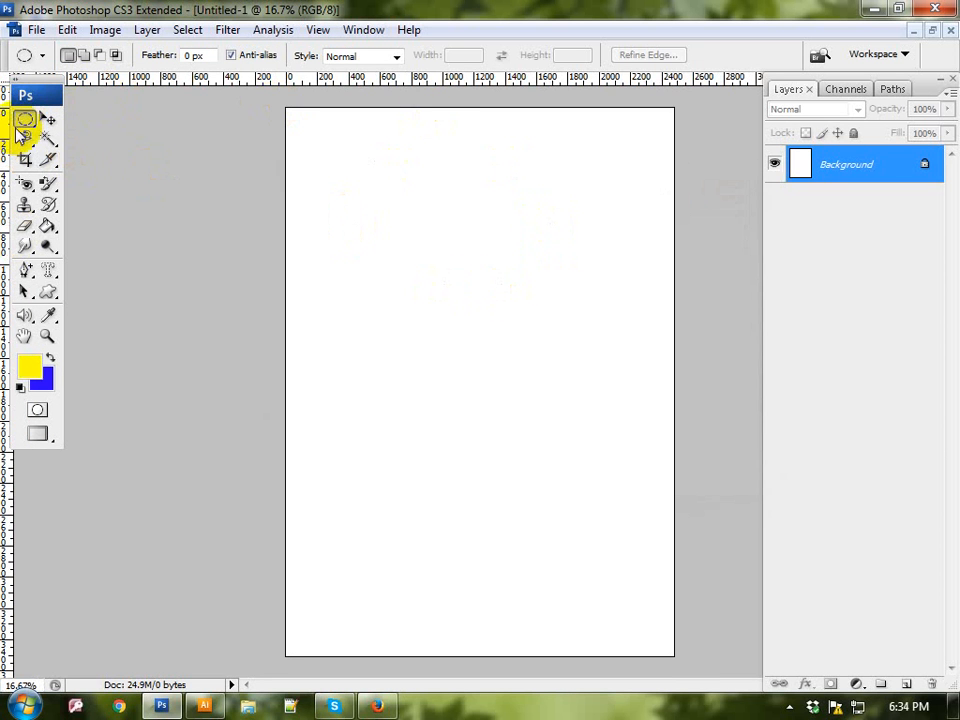
Step: Draw a rectangular selection about 660 px wide and 240 px tall in the page's upper half and add a new layer
{"action": "left_click", "coordinate": [24, 122]}
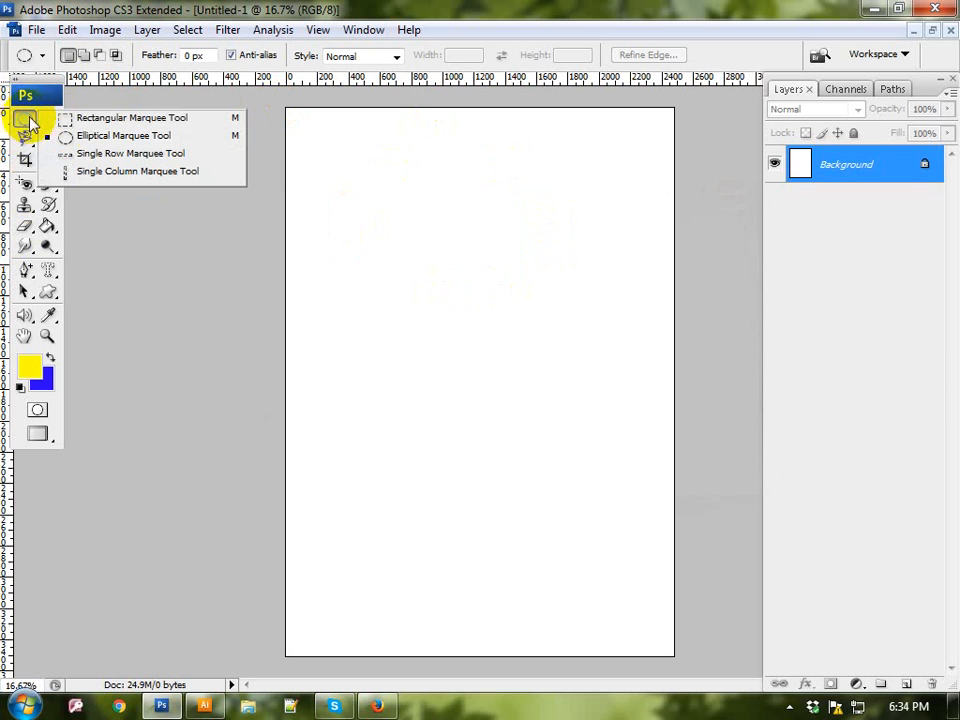
{"action": "left_click", "coordinate": [125, 118]}
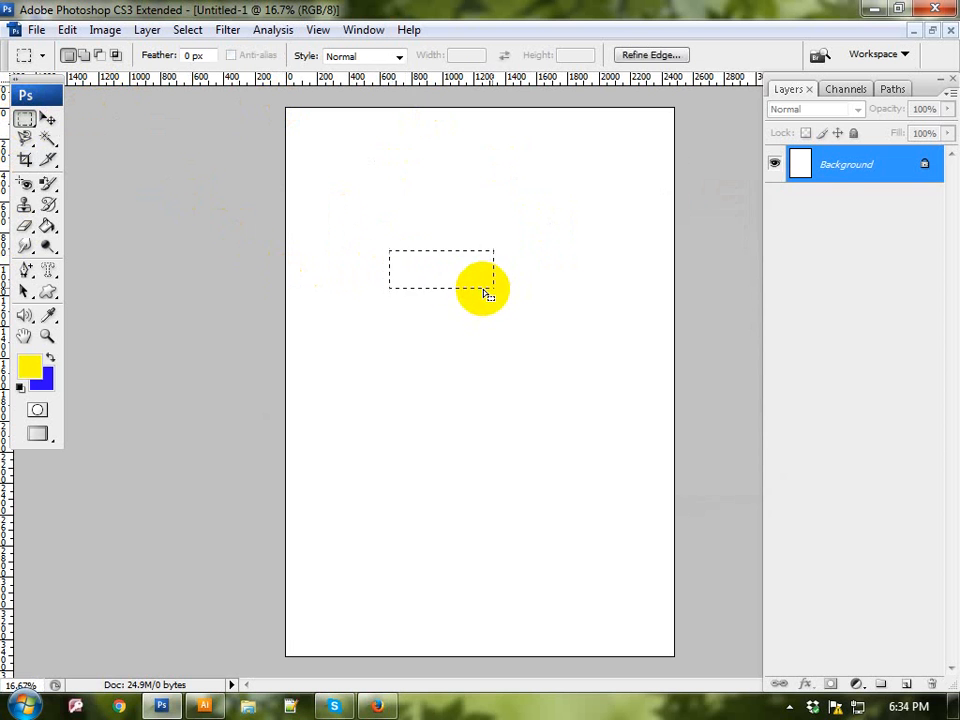
{"action": "left_click", "coordinate": [908, 685]}
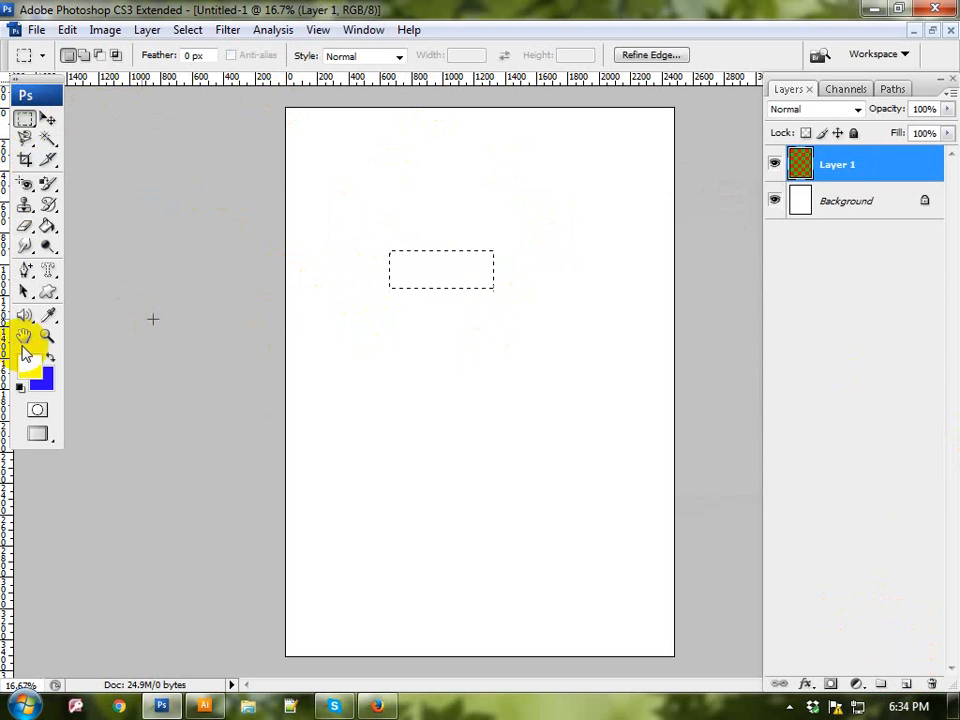
Step: Set the foreground color to dark red 7b0303 and fill the rectangular selection with it on the new layer
{"action": "left_click", "coordinate": [37, 370]}
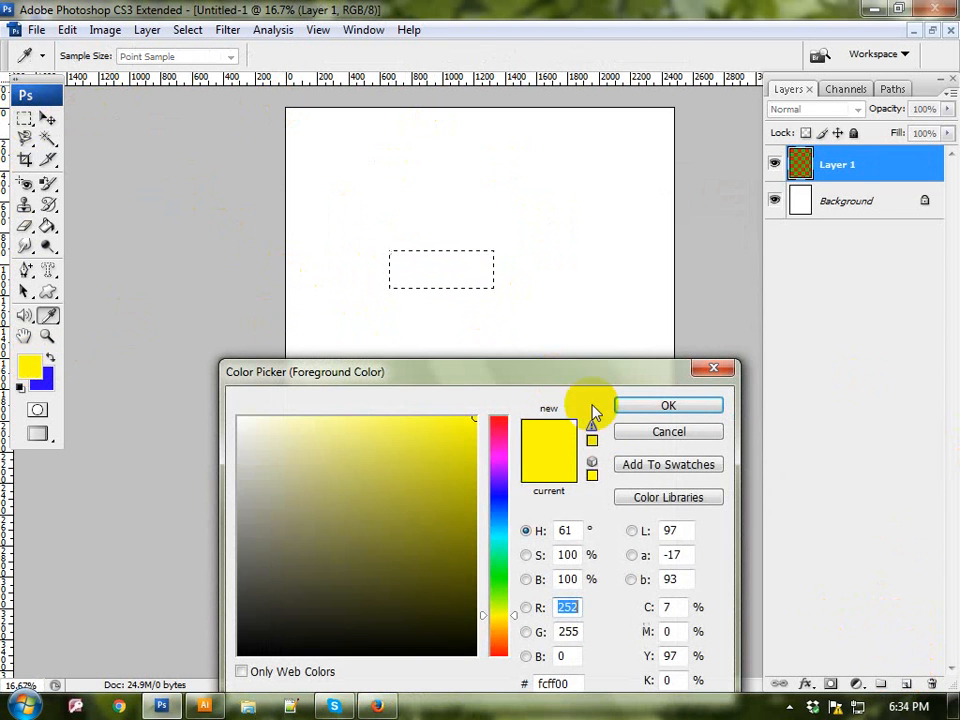
{"action": "left_click", "coordinate": [498, 444]}
{"action": "left_click_drag", "start_coordinate": [498, 444], "coordinate": [484, 422]}
{"action": "left_click_drag", "start_coordinate": [476, 488], "coordinate": [468, 515]}
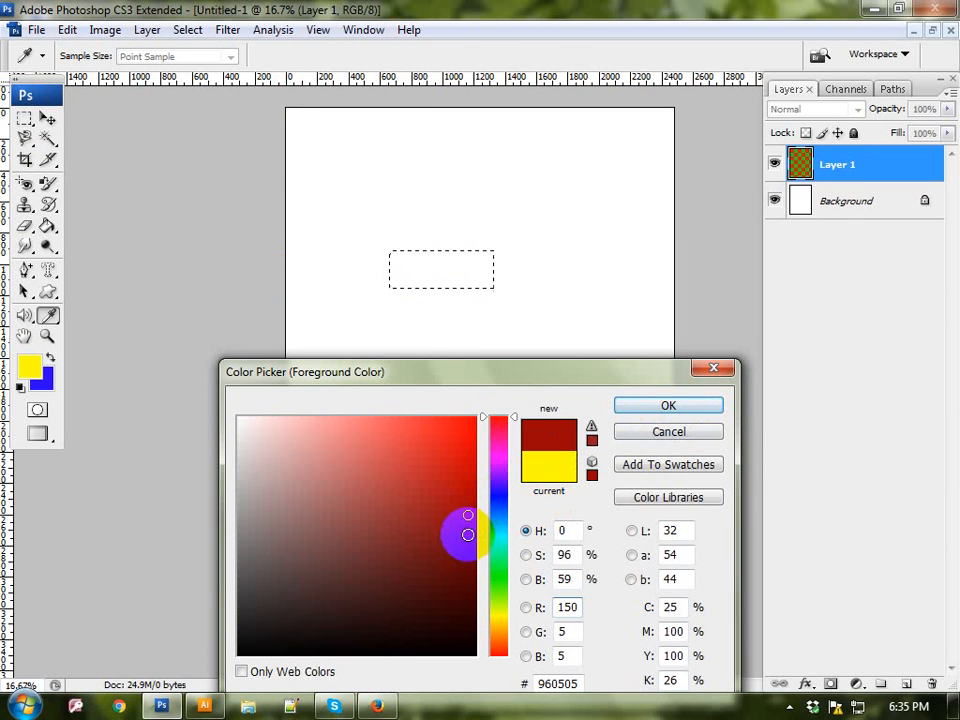
{"action": "left_click", "coordinate": [470, 540]}
{"action": "left_click", "coordinate": [668, 405]}
{"action": "key", "text": "m"}
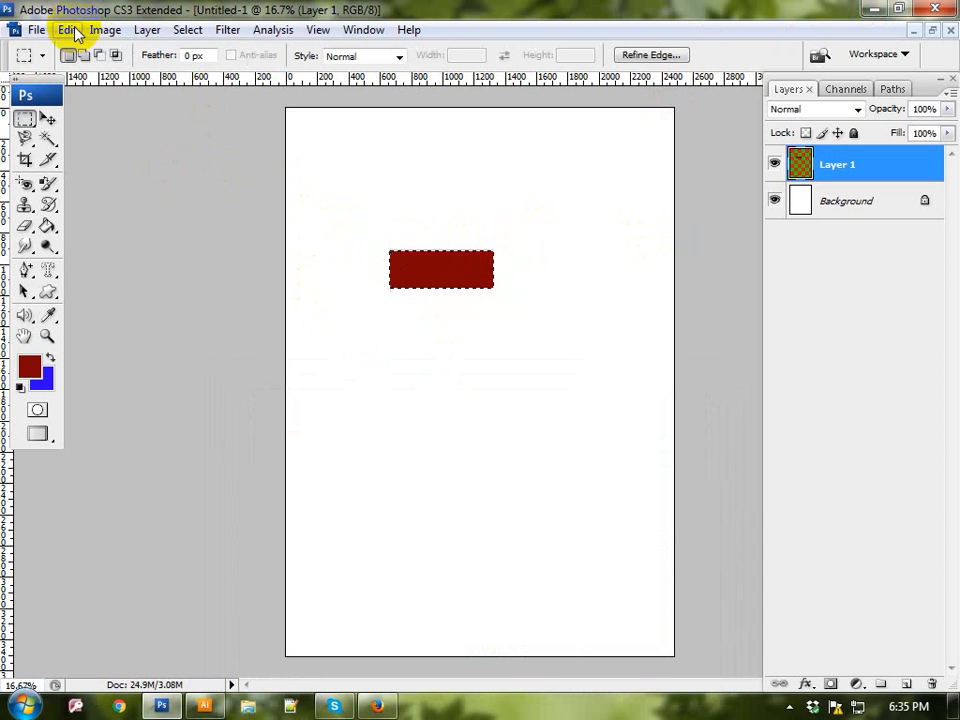
Step: Stroke the outside of the red rectangle with a 20 px blue (2400ff) outline, then deselect it
{"action": "left_click", "coordinate": [67, 30]}
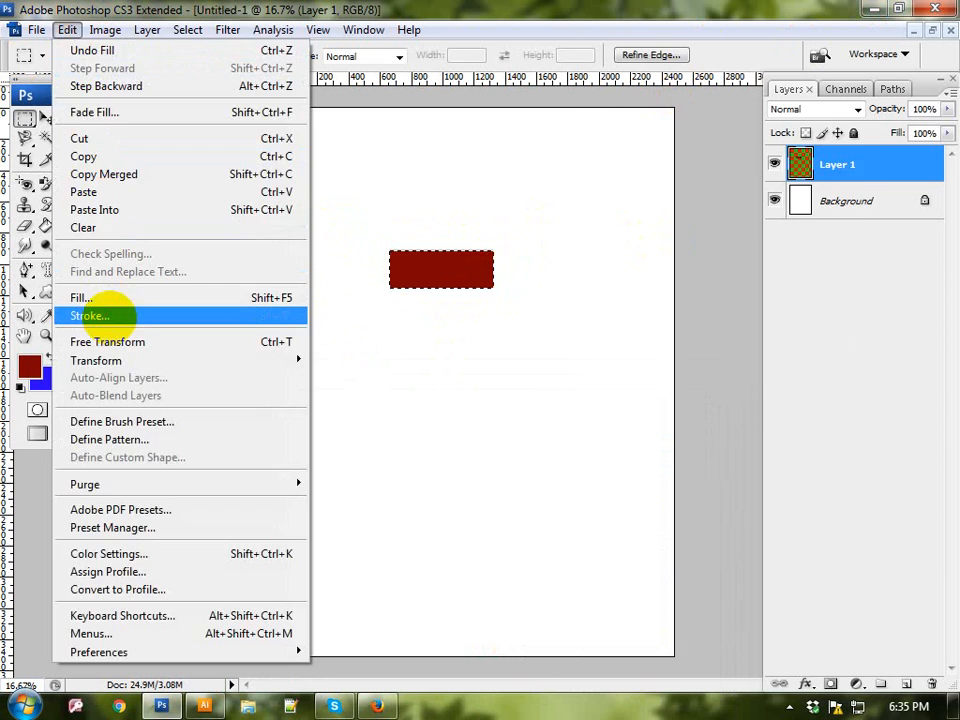
{"action": "left_click", "coordinate": [90, 315]}
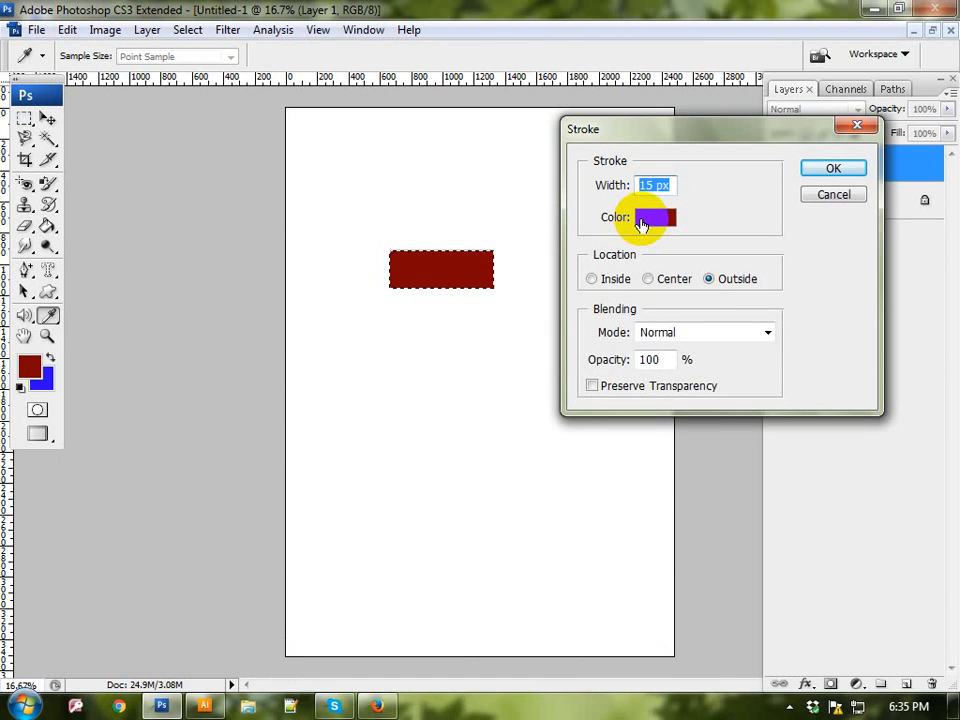
{"action": "left_click", "coordinate": [642, 222]}
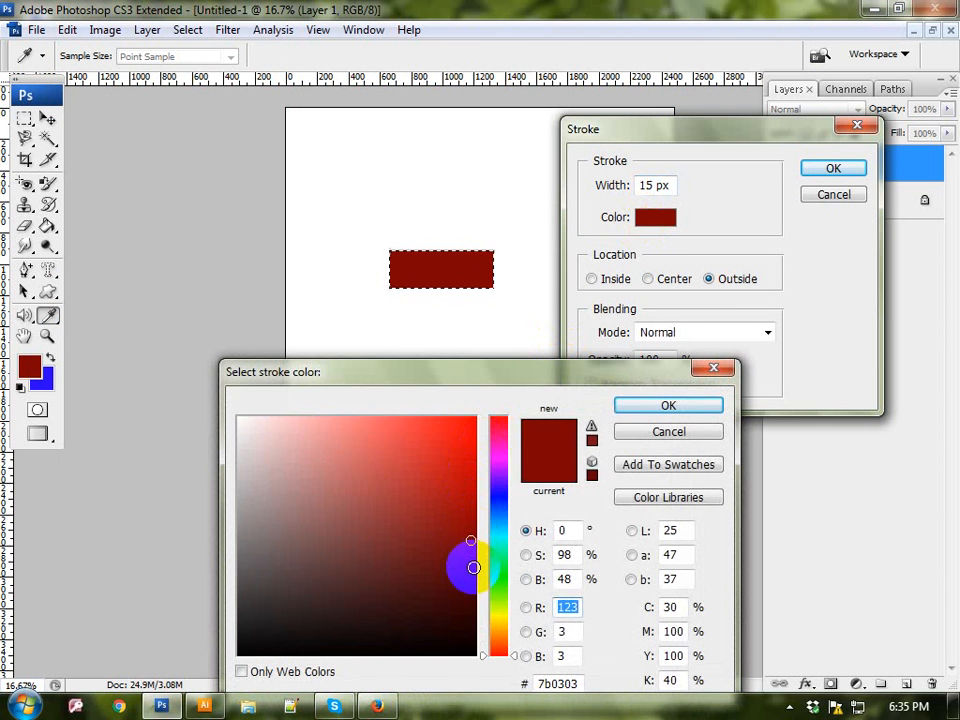
{"action": "left_click", "coordinate": [240, 421]}
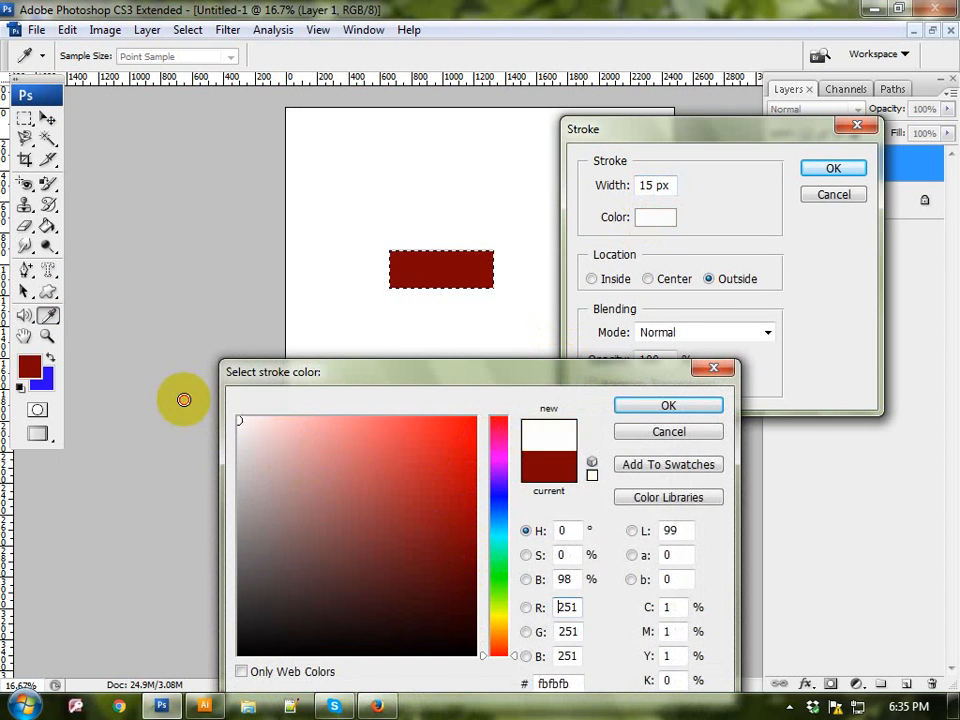
{"action": "left_click_drag", "start_coordinate": [184, 400], "coordinate": [119, 370]}
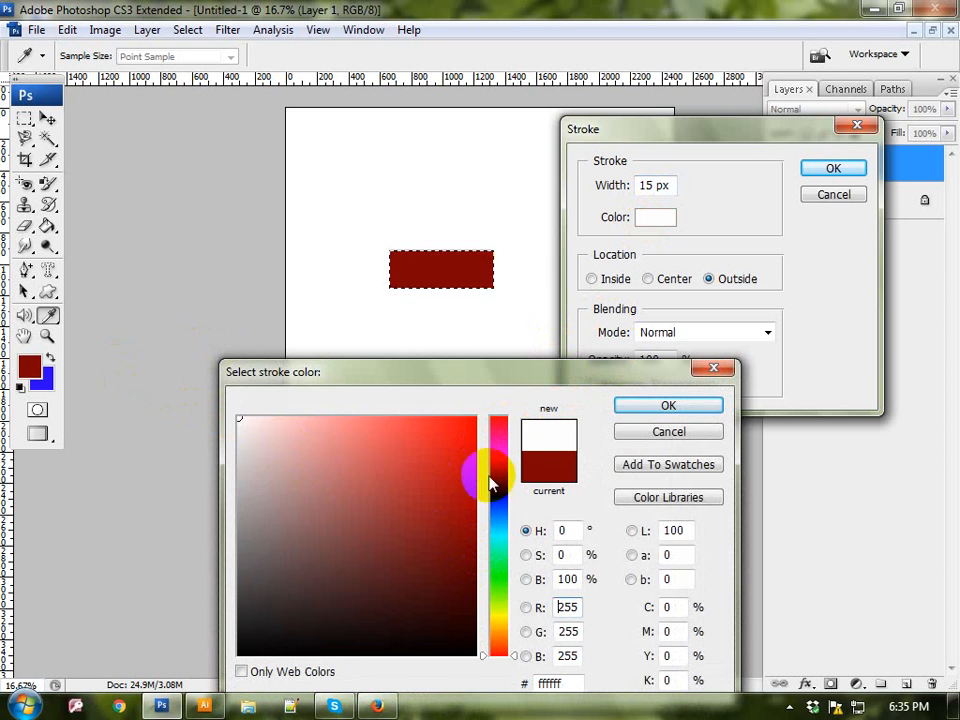
{"action": "mouse_move", "coordinate": [508, 480]}
{"action": "left_mouse_down"}
{"action": "mouse_move", "coordinate": [500, 490]}
{"action": "mouse_move", "coordinate": [469, 422]}
{"action": "mouse_move", "coordinate": [521, 407]}
{"action": "left_mouse_up"}
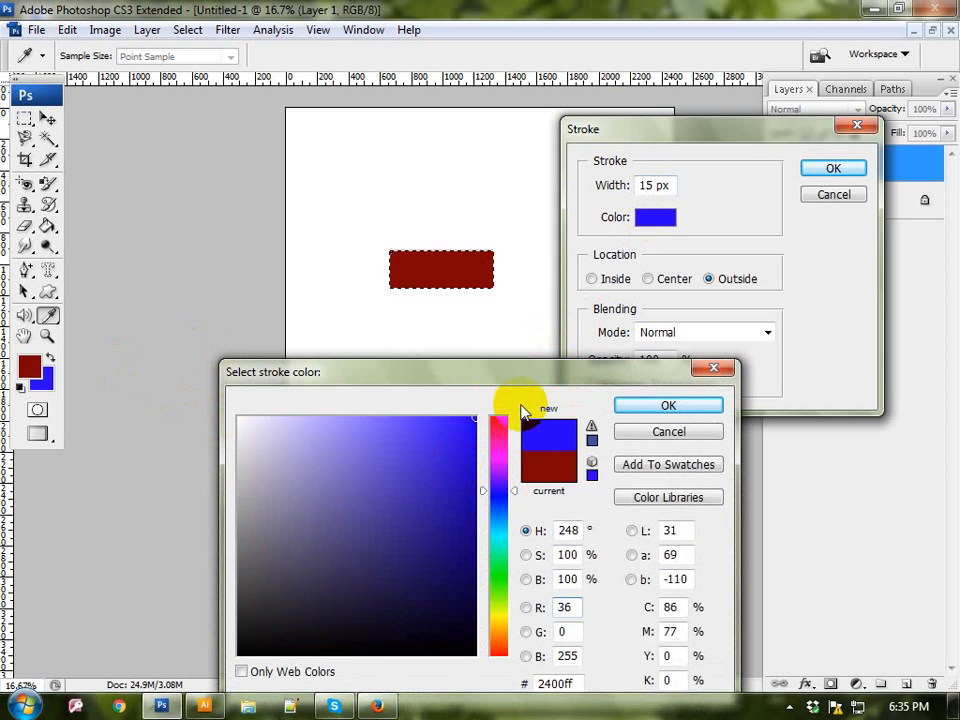
{"action": "left_click", "coordinate": [688, 408]}
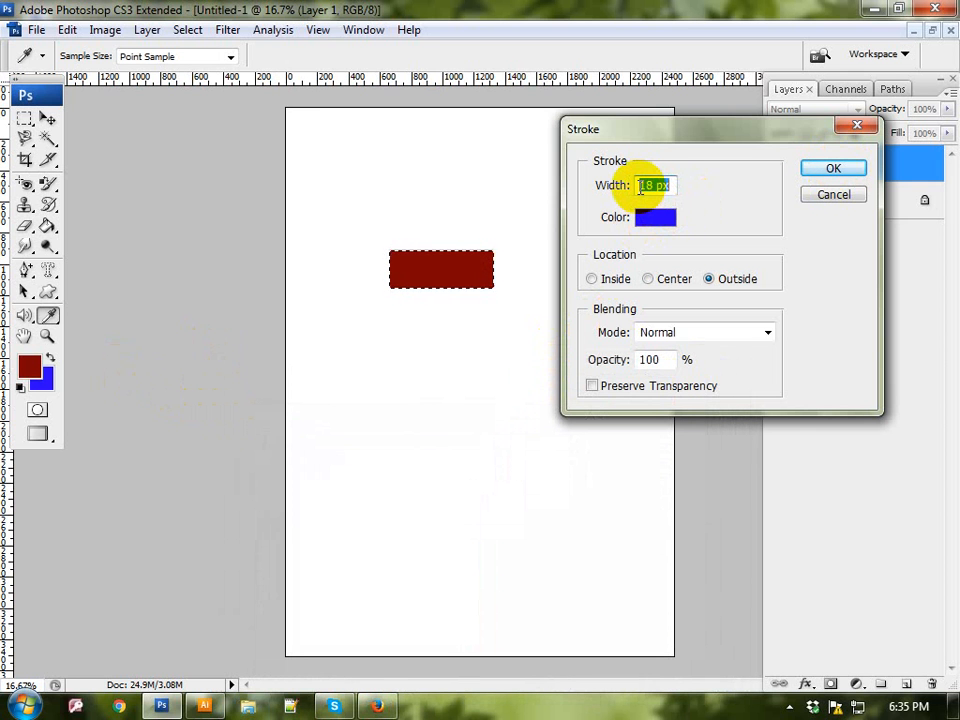
{"action": "left_click", "coordinate": [831, 168]}
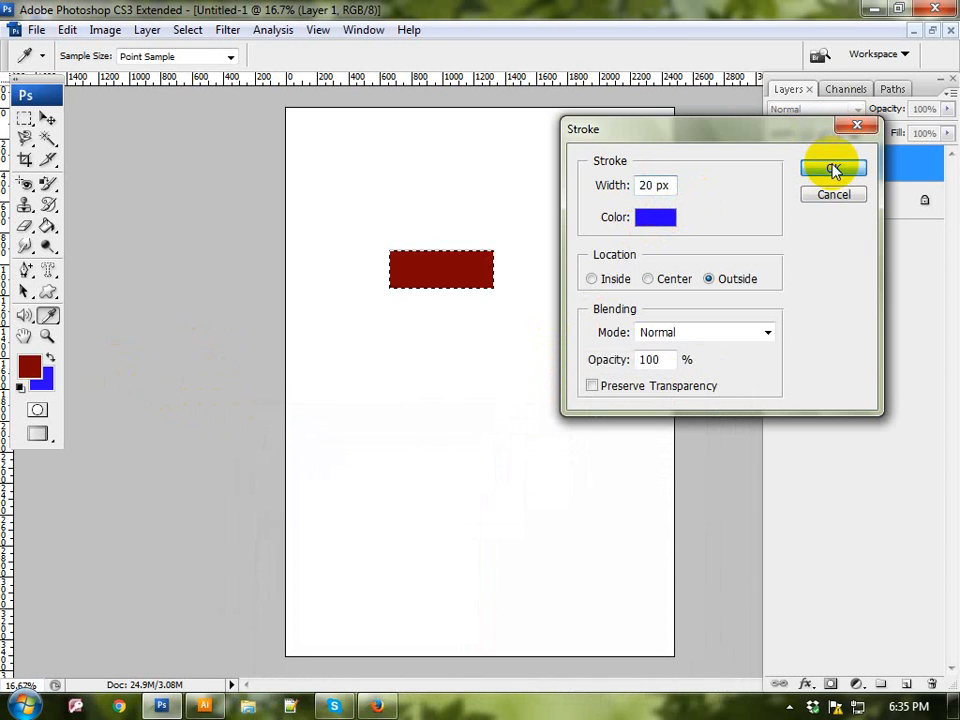
{"action": "key", "text": "m"}
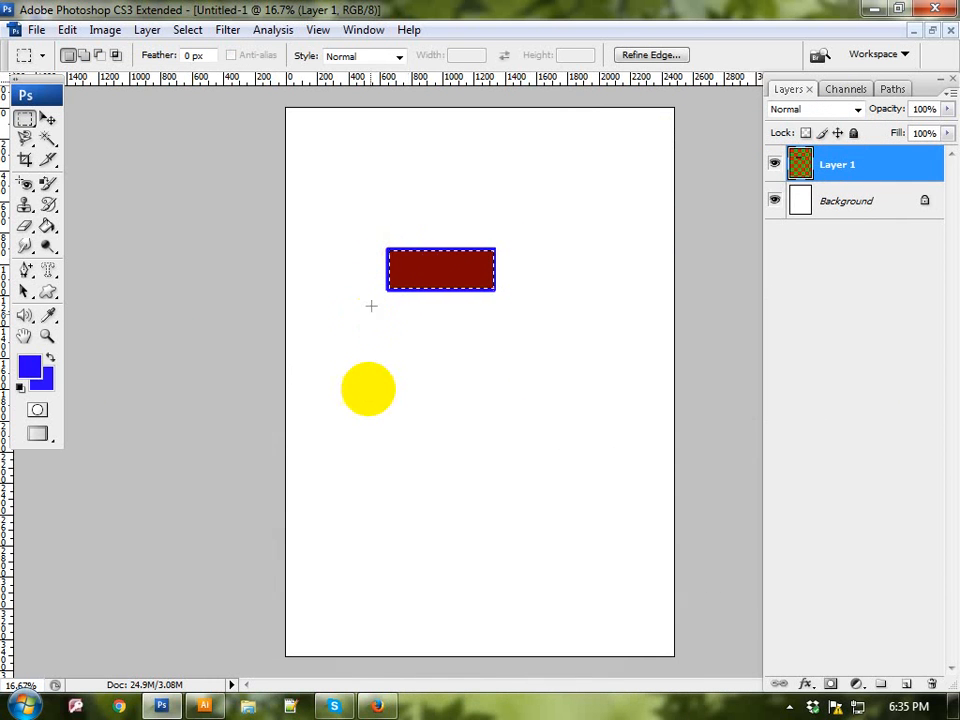
{"action": "left_click", "coordinate": [405, 396]}
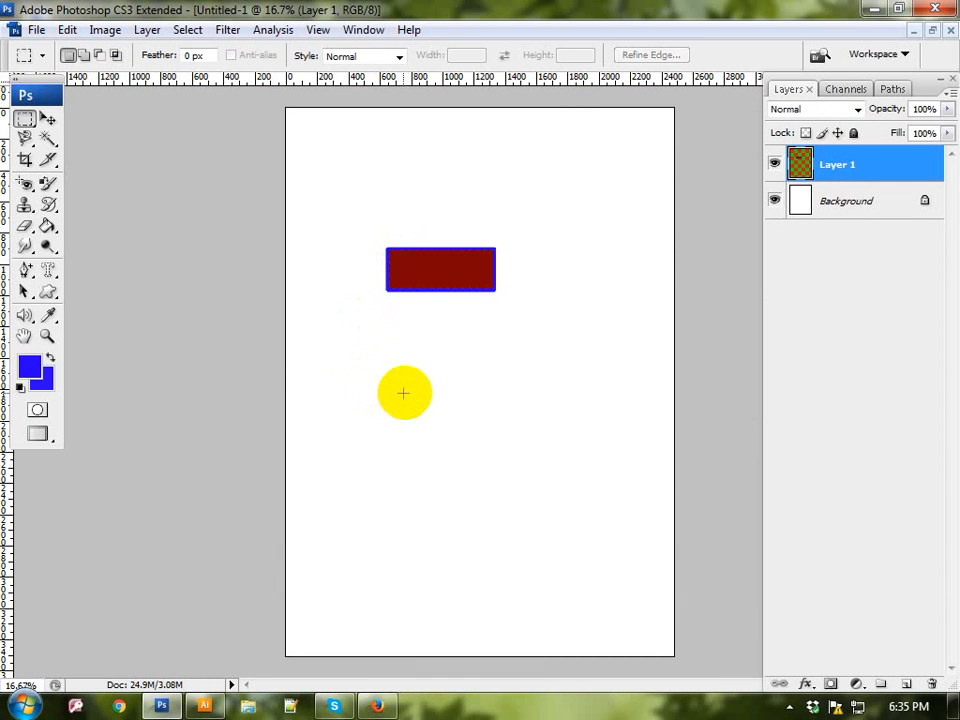
{"action": "left_click", "coordinate": [466, 271]}
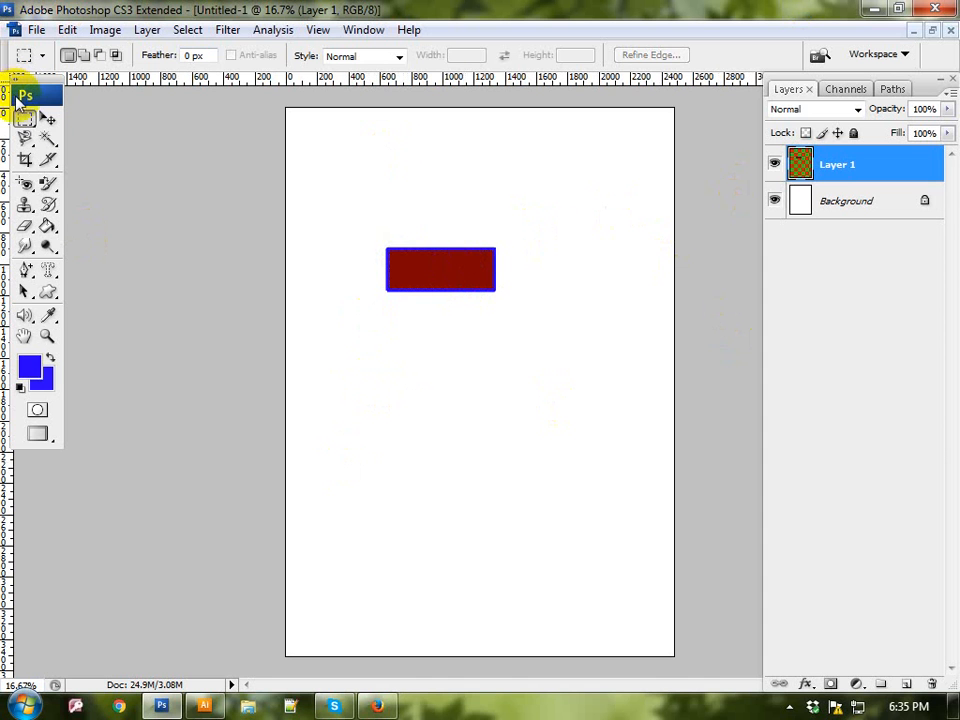
Step: Duplicate the brick twice with the Move Tool, arranging the bricks with one centered above two side by side
{"action": "left_click", "coordinate": [48, 121]}
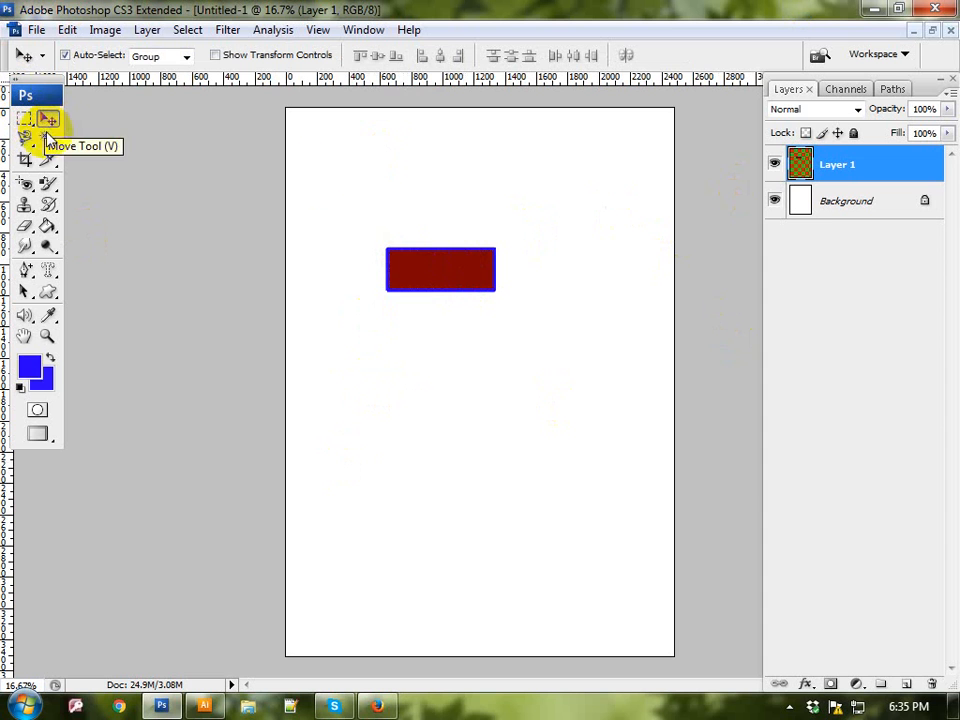
{"action": "left_click_drag", "start_coordinate": [420, 269], "coordinate": [490, 310]}
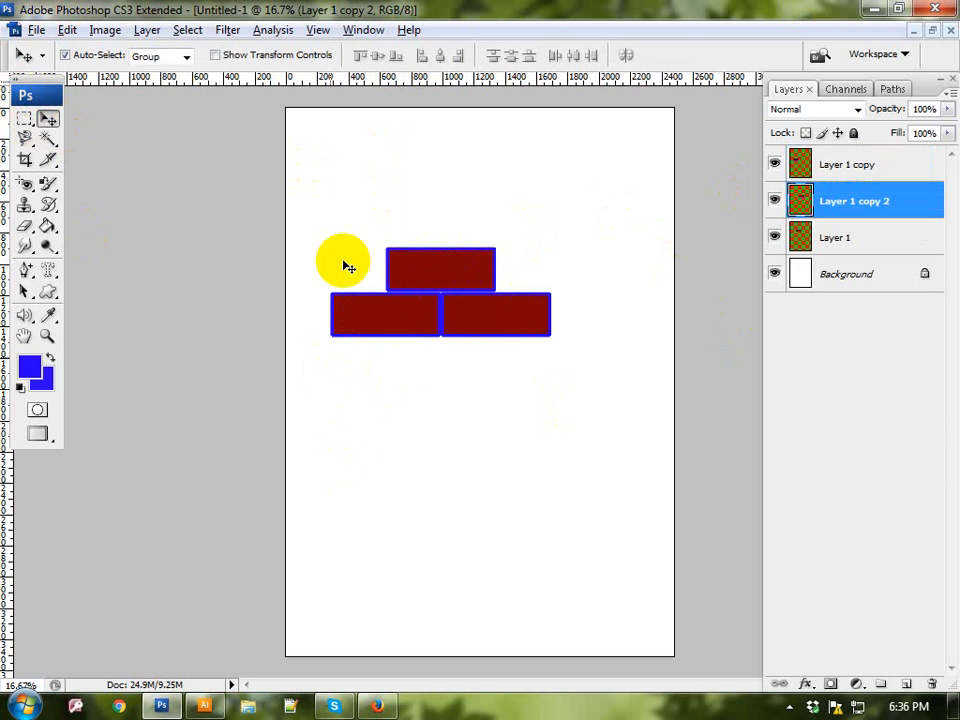
Step: Select a rectangle as wide as the top brick, covering it and the adjoining halves of the two bricks below
{"action": "left_click", "coordinate": [32, 126]}
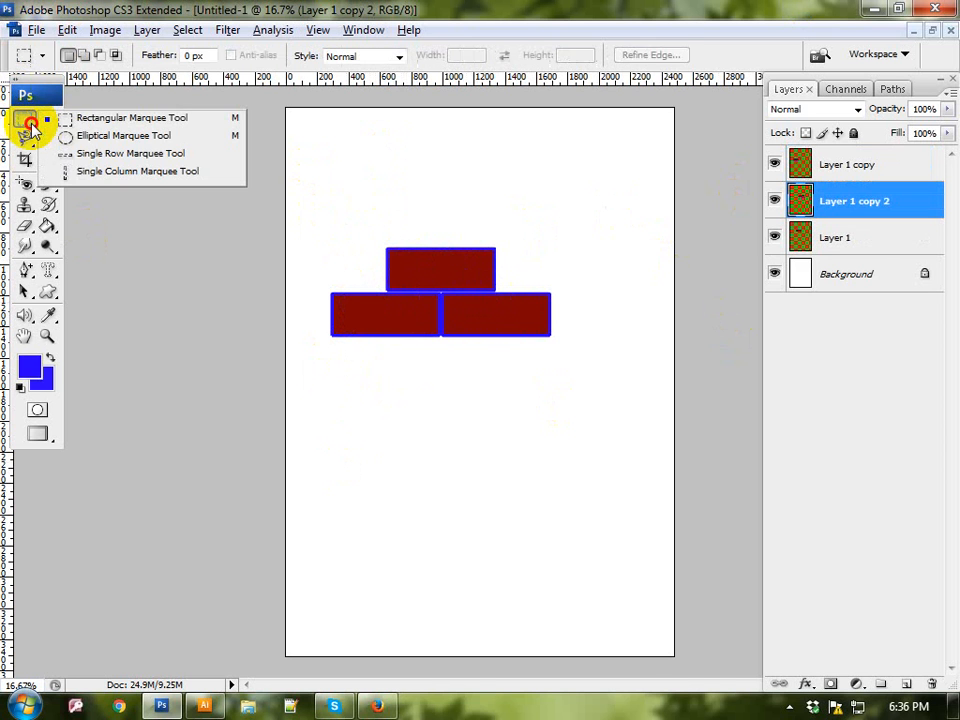
{"action": "left_click", "coordinate": [82, 121]}
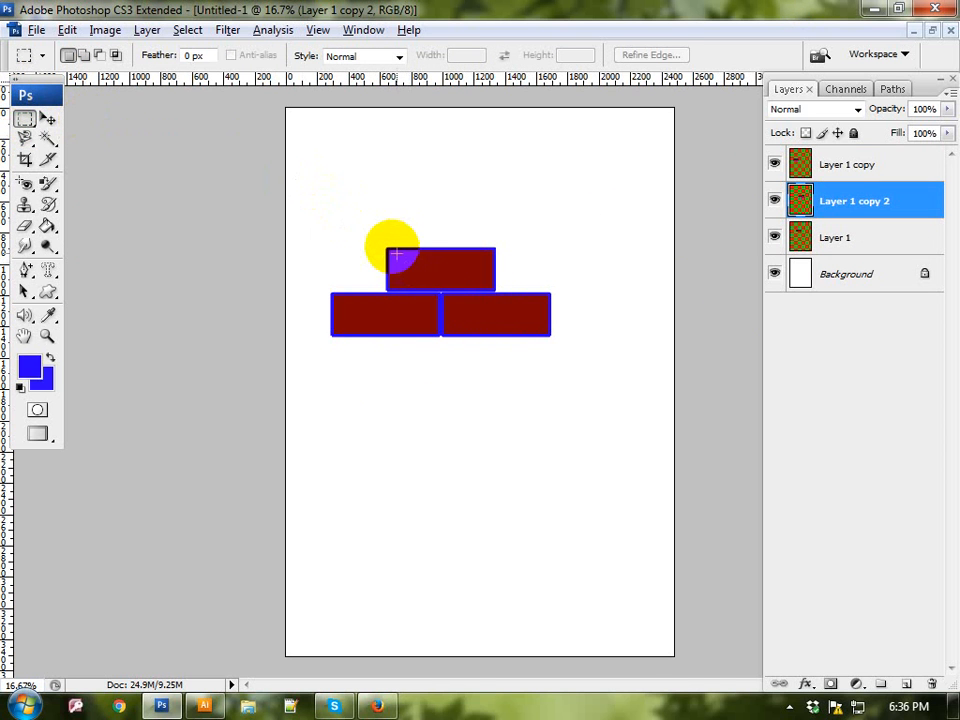
{"action": "left_click_drag", "start_coordinate": [386, 248], "coordinate": [495, 331]}
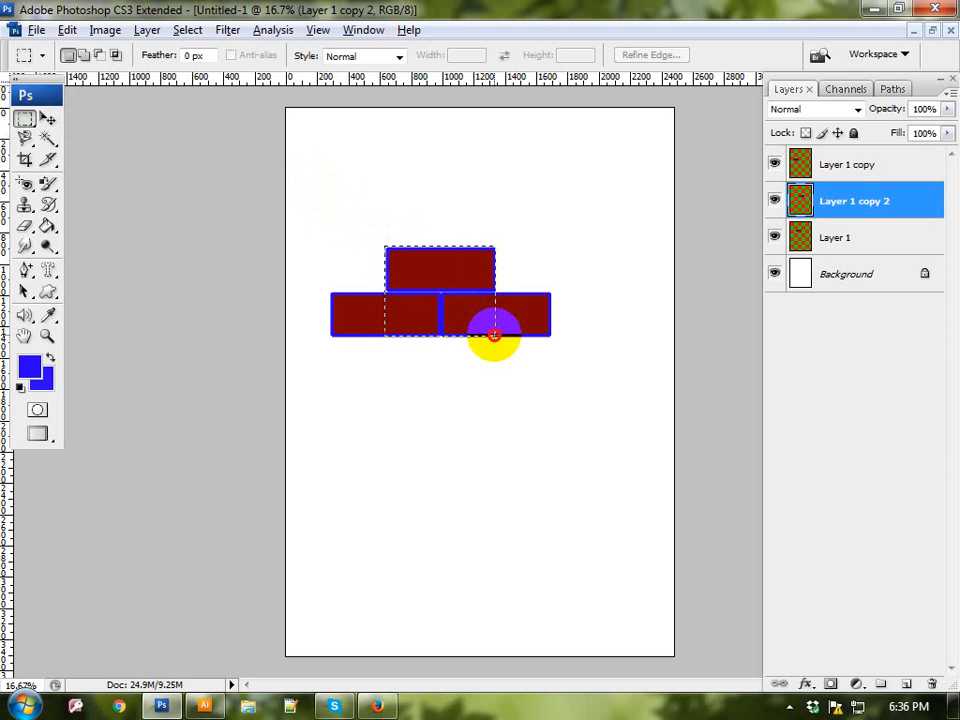
{"action": "left_click_drag", "start_coordinate": [497, 336], "coordinate": [493, 335]}
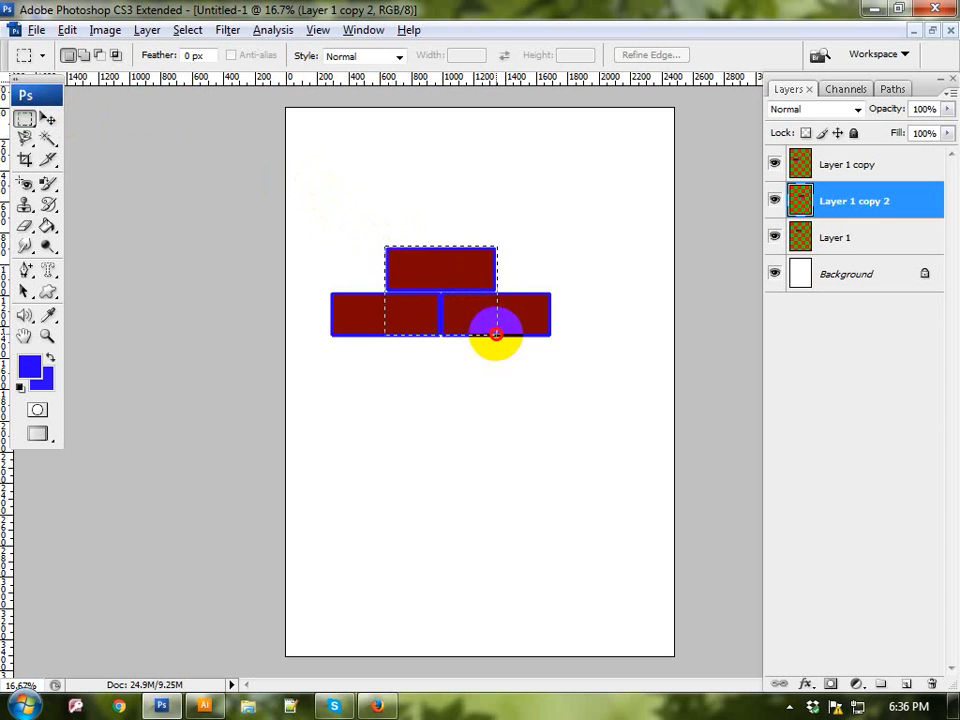
{"action": "left_click_drag", "start_coordinate": [496, 336], "coordinate": [494, 336]}
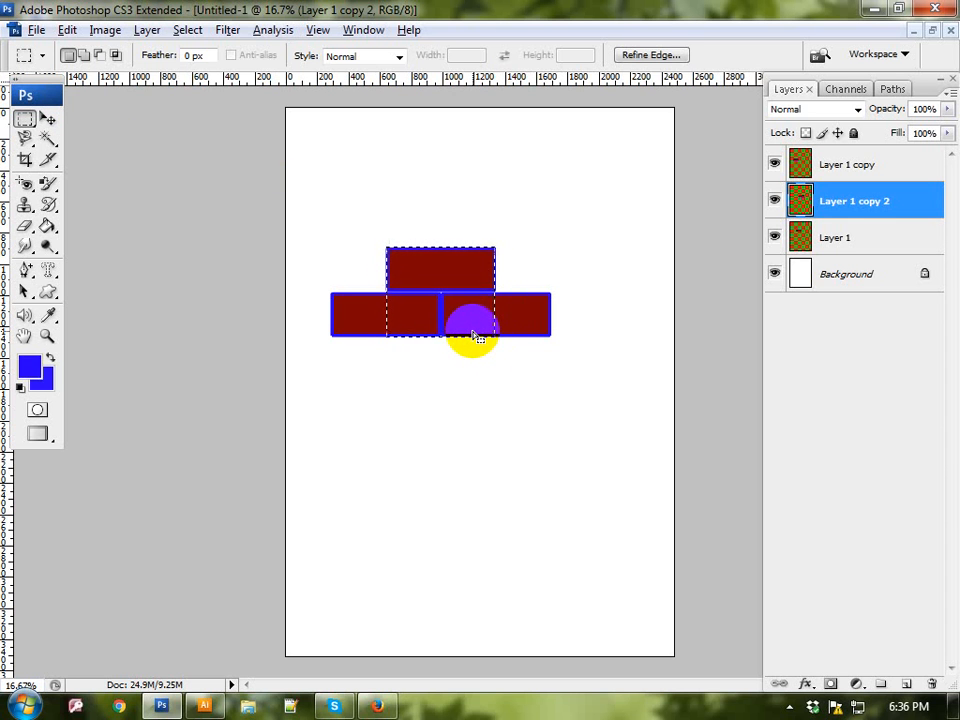
Step: Define the selected brick area as a pattern named KIT
{"action": "left_click", "coordinate": [68, 30]}
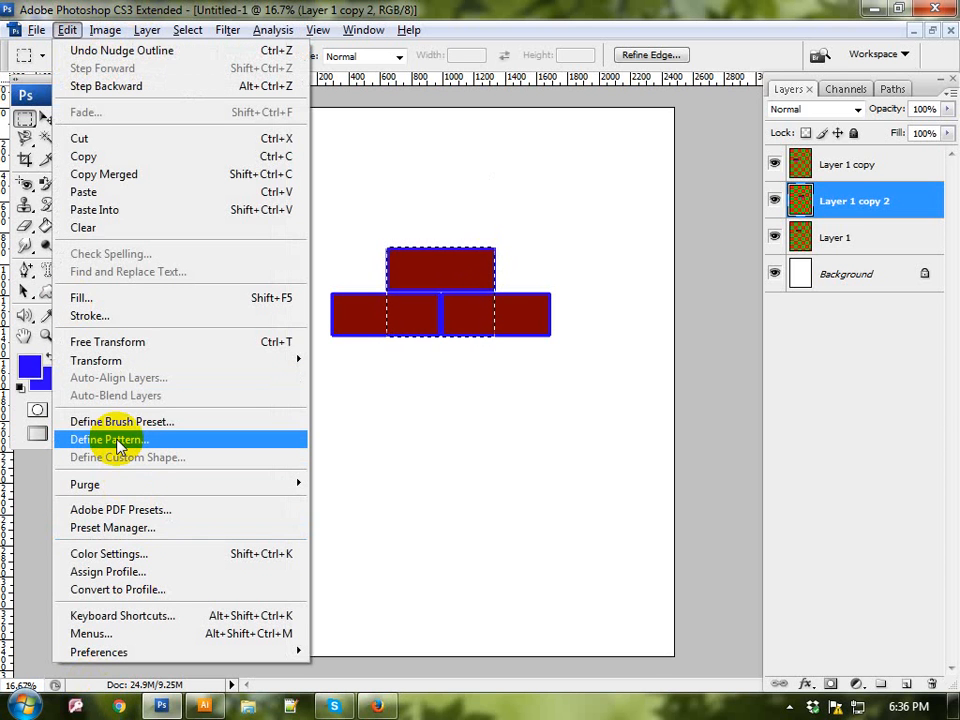
{"action": "left_click", "coordinate": [117, 441]}
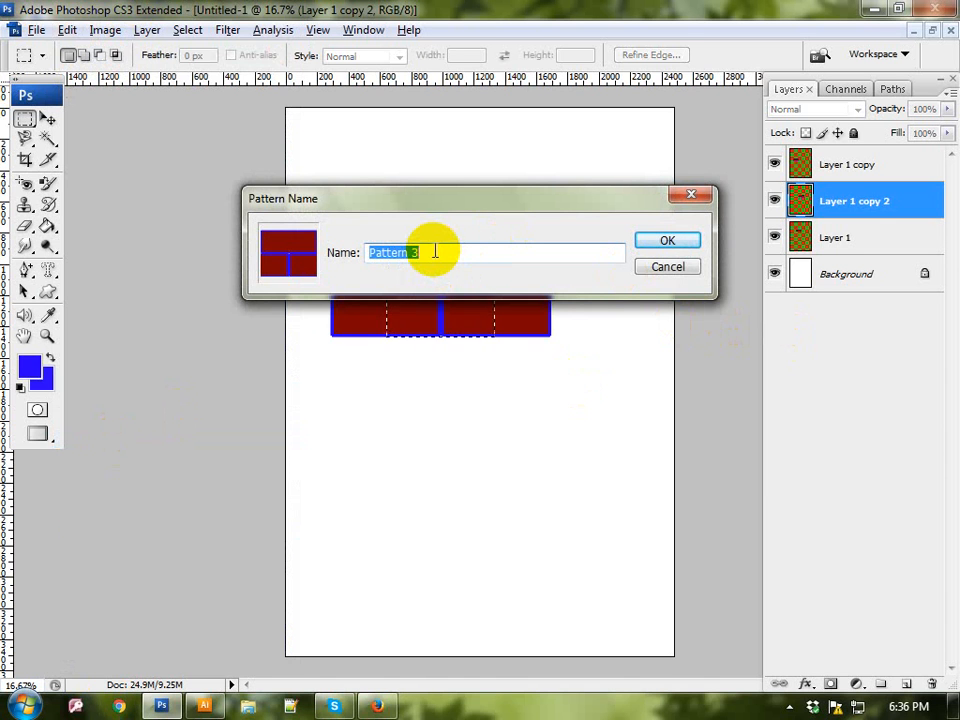
{"action": "type", "text": "KIT"}
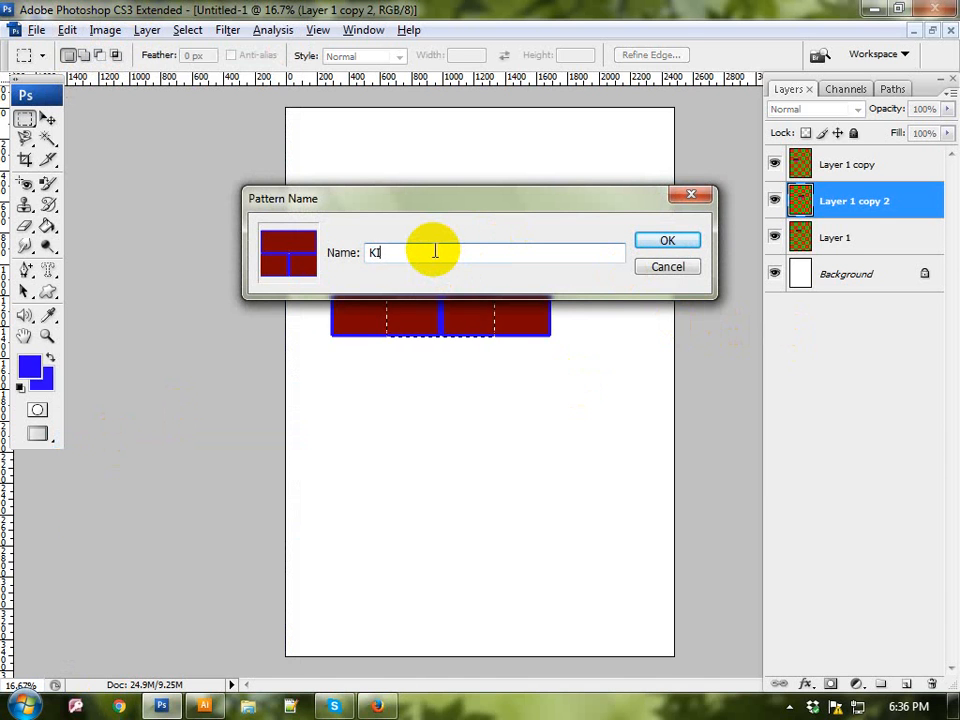
{"action": "left_click", "coordinate": [667, 241]}
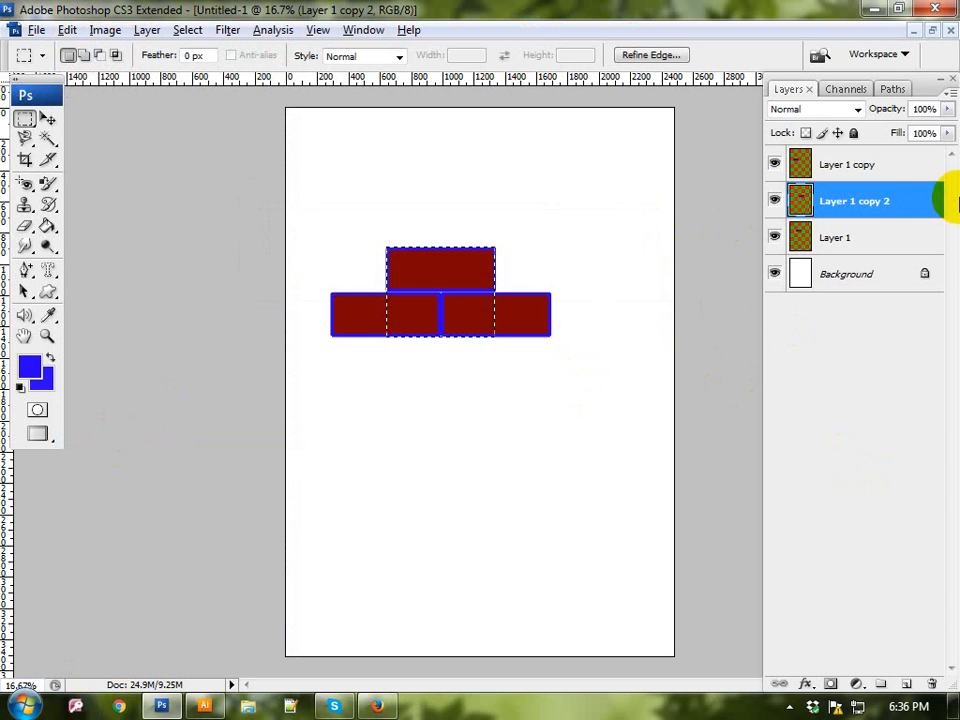
Step: Delete all three brick layers so only the Background remains, and clear the selection
{"action": "left_click", "coordinate": [857, 247]}
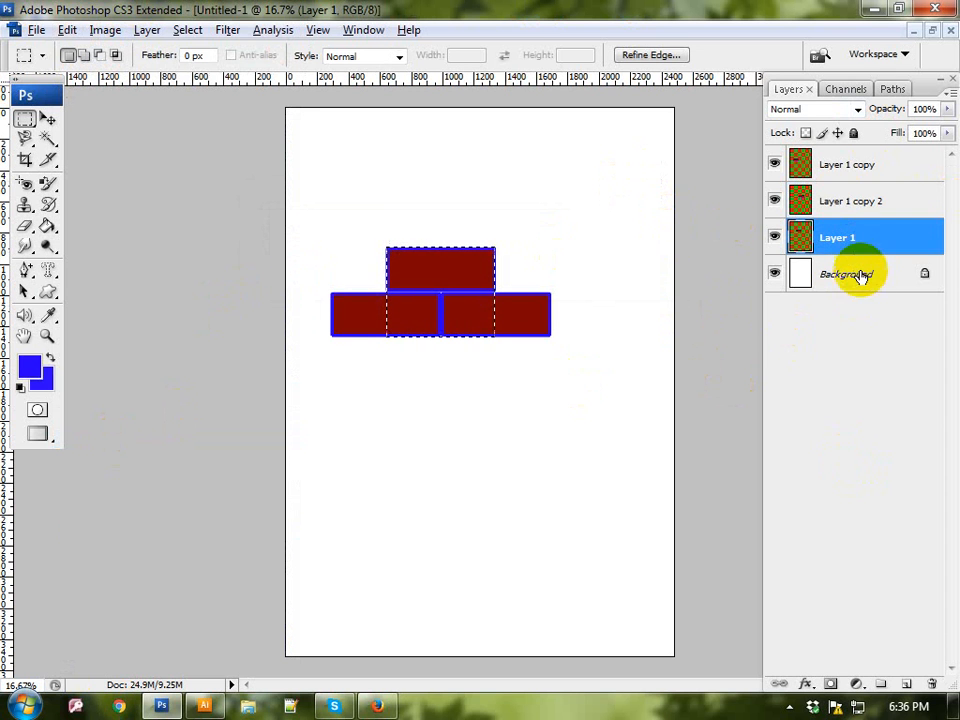
{"action": "left_click", "coordinate": [932, 684]}
{"action": "left_click", "coordinate": [407, 277]}
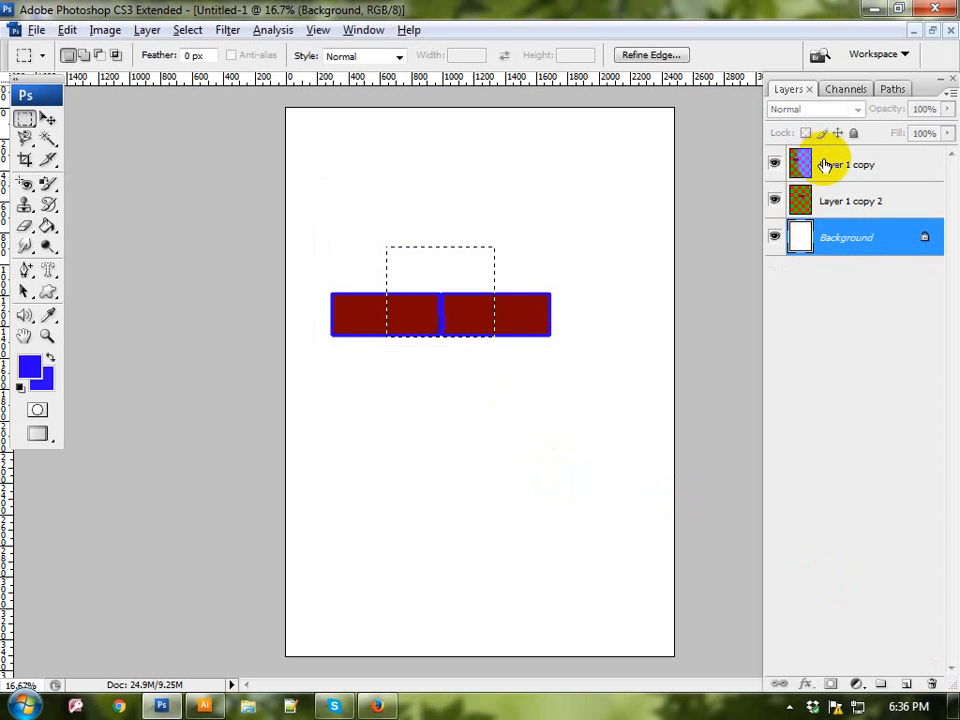
{"action": "left_click", "coordinate": [845, 203]}
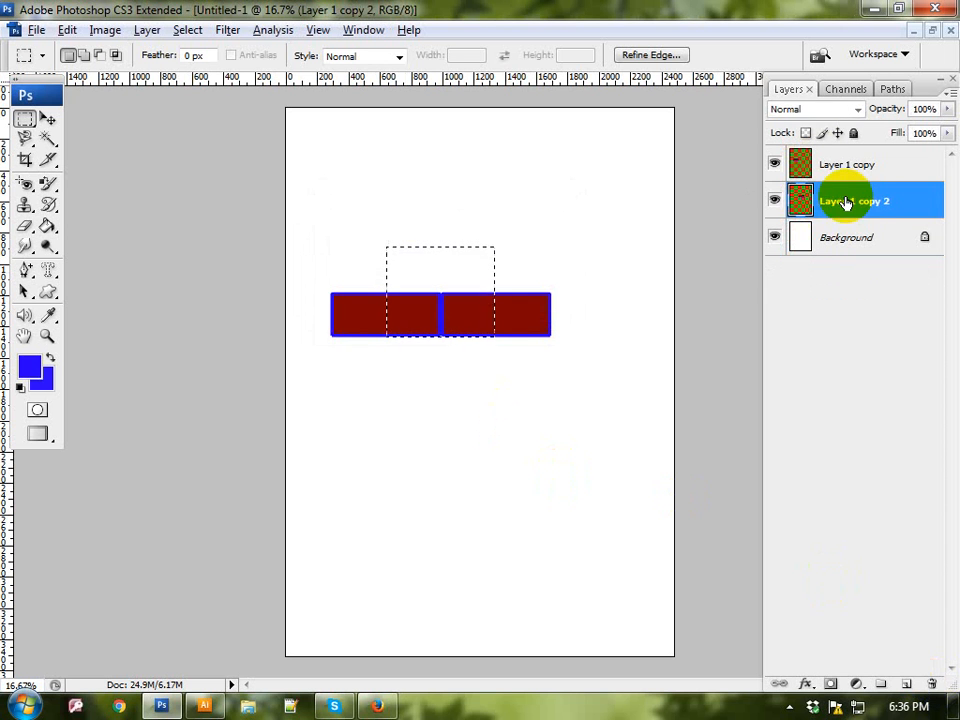
{"action": "left_click", "coordinate": [932, 684]}
{"action": "left_click", "coordinate": [425, 279]}
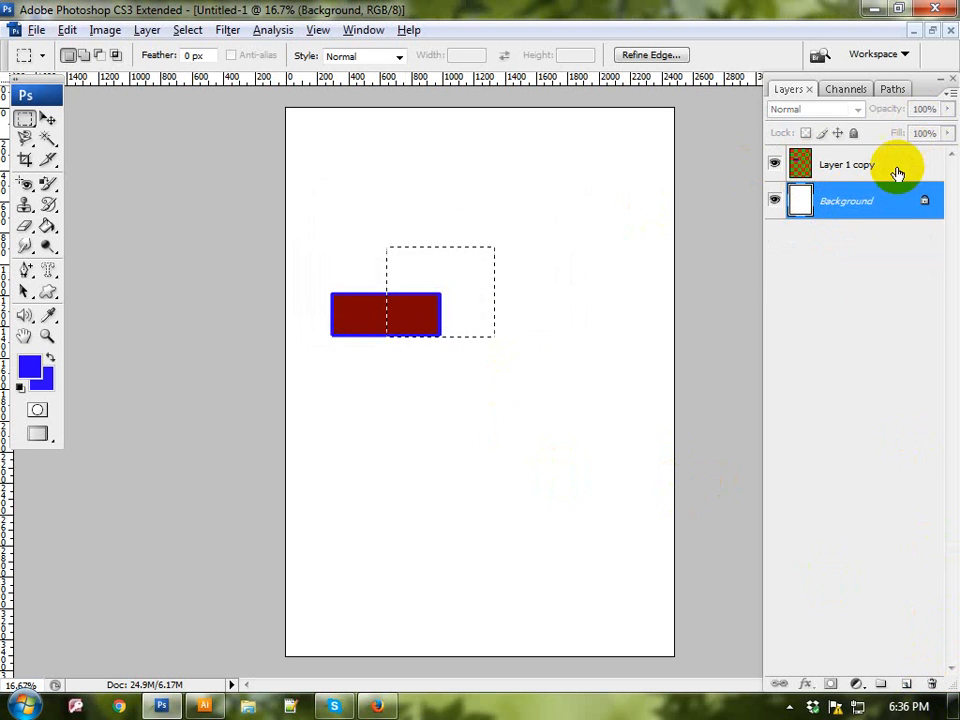
{"action": "left_click", "coordinate": [848, 164]}
{"action": "left_click", "coordinate": [932, 684]}
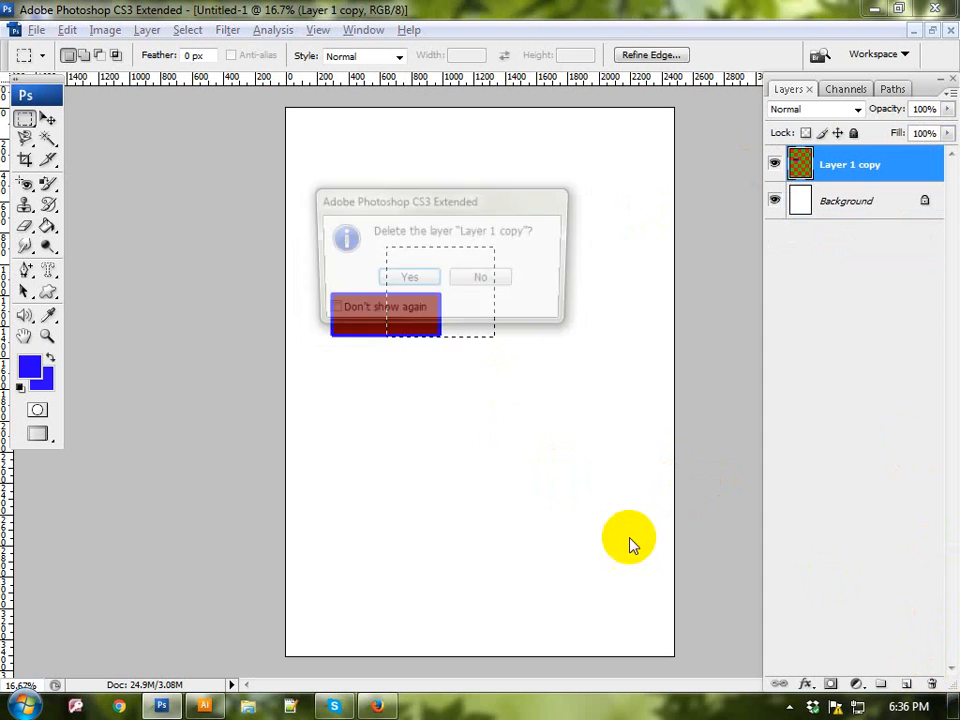
{"action": "left_click", "coordinate": [405, 277]}
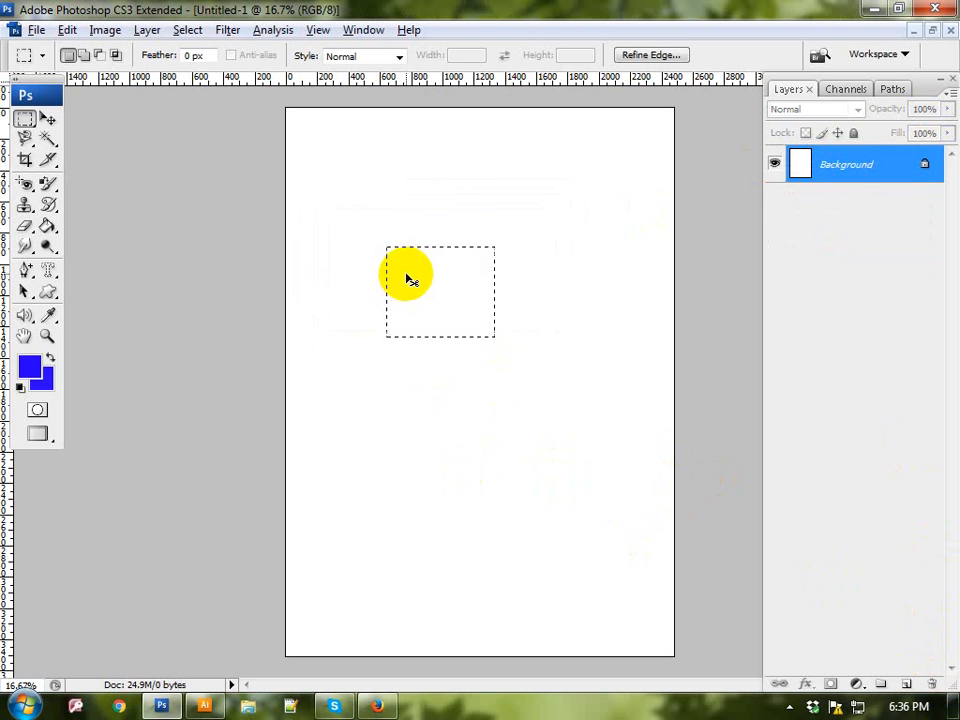
{"action": "left_click", "coordinate": [406, 279]}
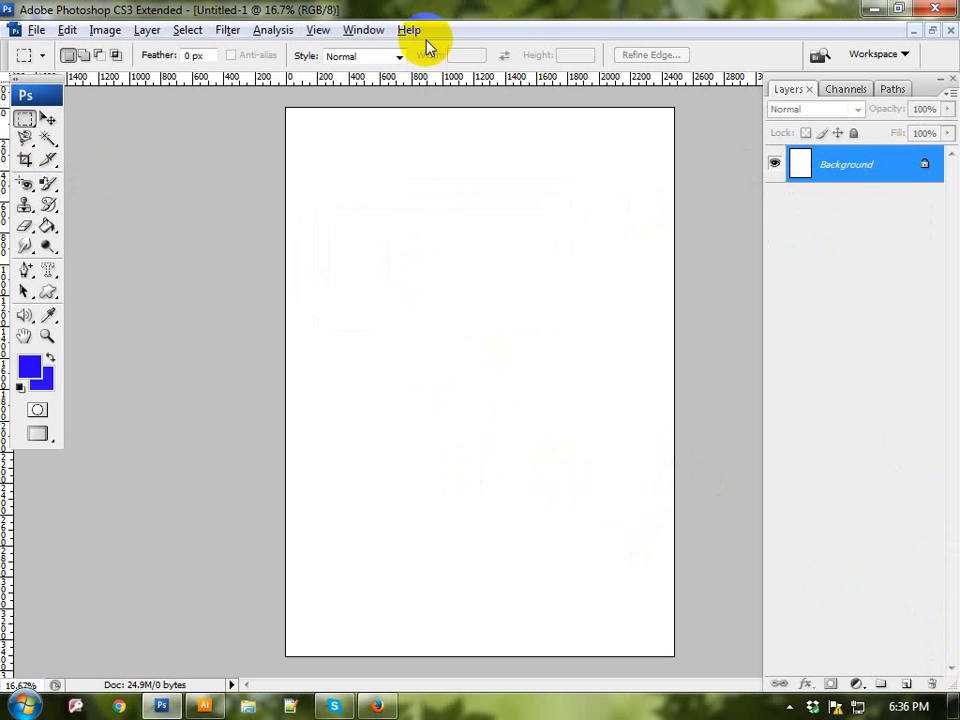
Step: Paint the KIT brick pattern over the entire canvas using the Pattern Stamp Tool with a 1400 px brush
{"action": "left_click", "coordinate": [24, 204]}
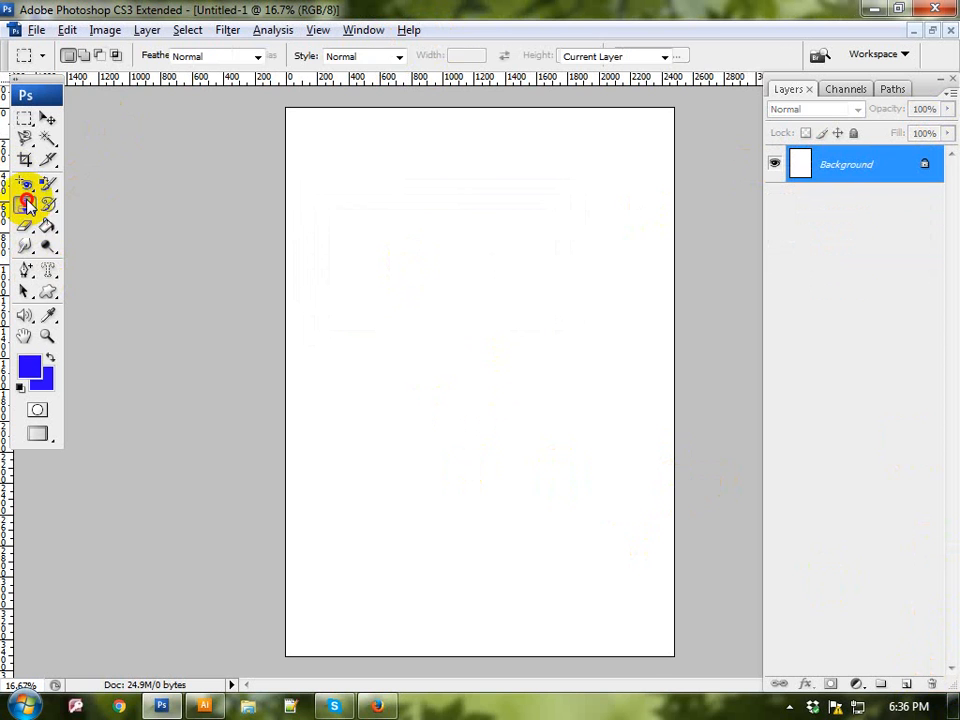
{"action": "mouse_move", "coordinate": [24, 204]}
{"action": "left_mouse_down"}
{"action": "mouse_move", "coordinate": [78, 230]}
{"action": "mouse_move", "coordinate": [75, 222]}
{"action": "left_mouse_up"}
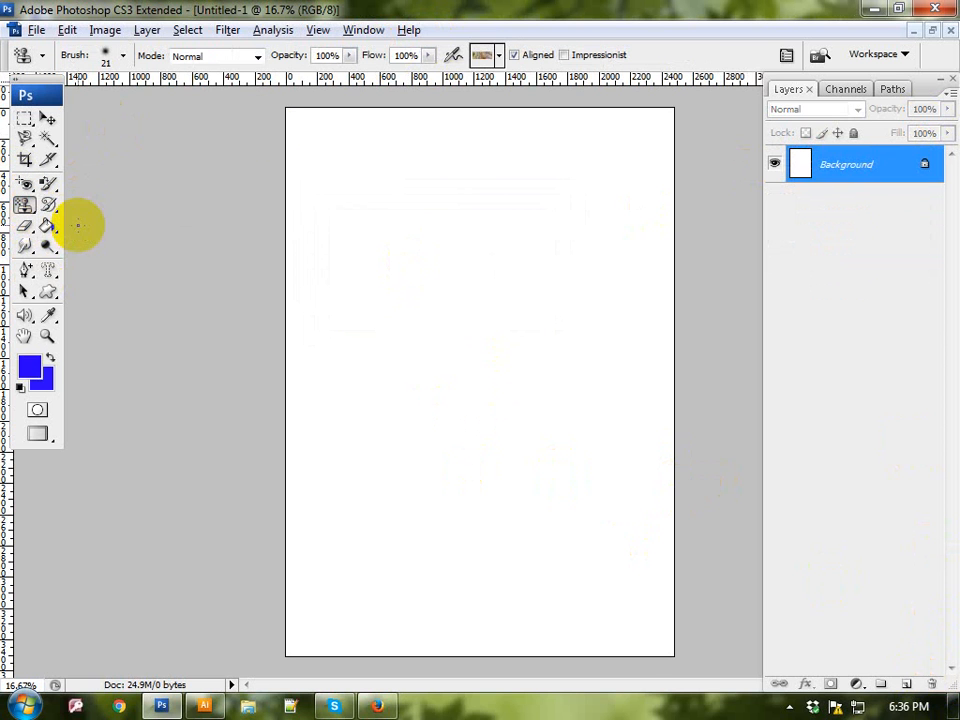
{"action": "left_click", "coordinate": [499, 57]}
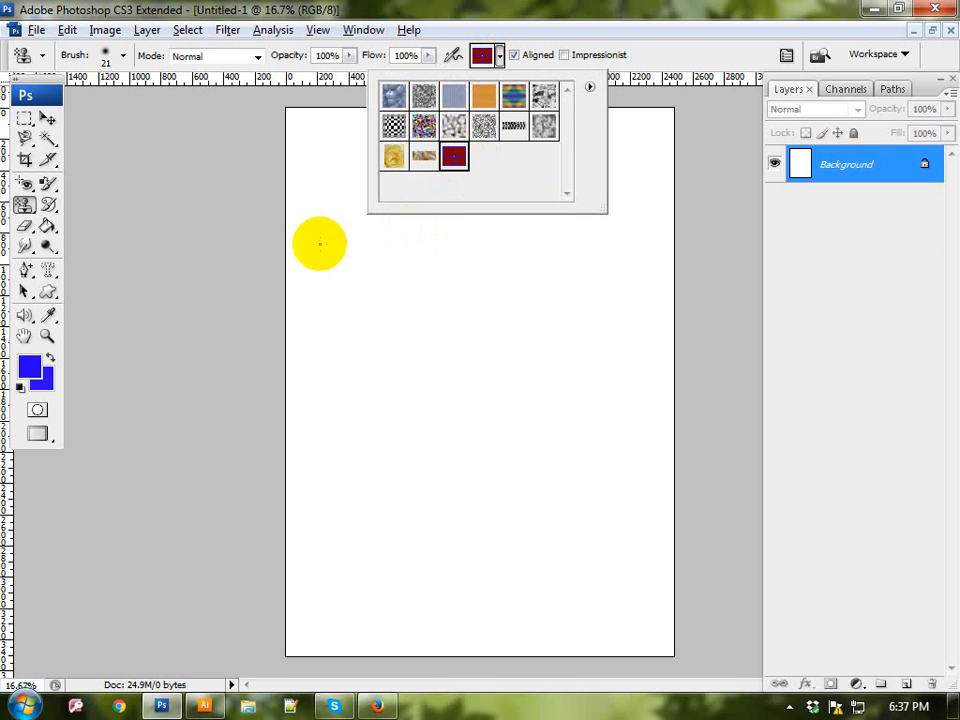
{"action": "left_click", "coordinate": [319, 240]}
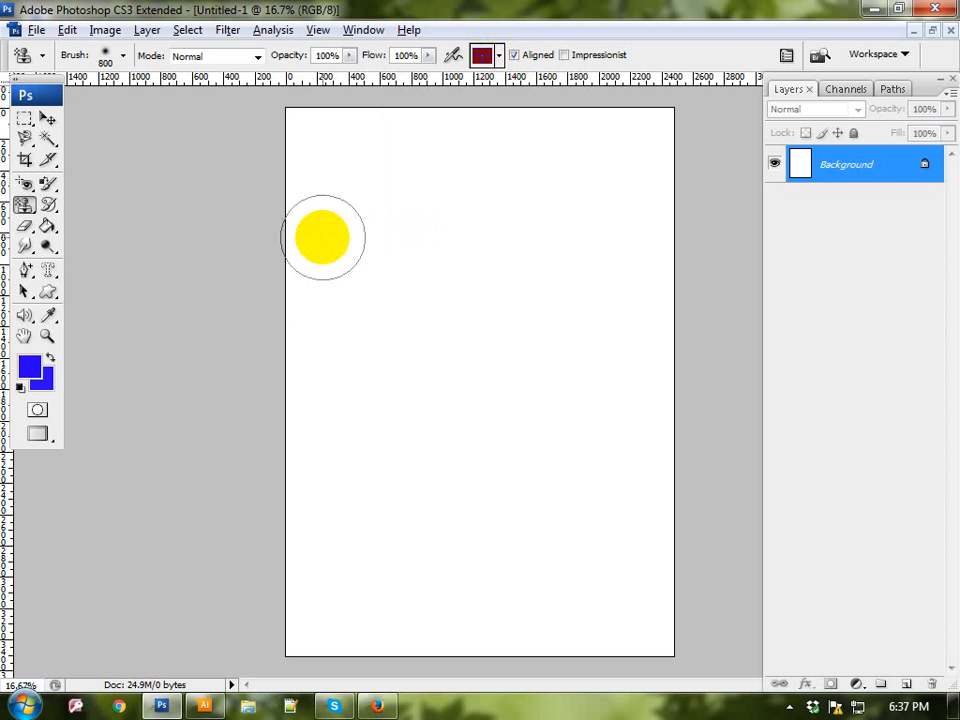
{"action": "key", "text": "bracketright"}
{"action": "key", "text": "bracketright"}
{"action": "key", "text": "bracketright"}
{"action": "key", "text": "bracketright"}
{"action": "key", "text": "bracketright"}
{"action": "key", "text": "bracketright"}
{"action": "mouse_move", "coordinate": [335, 155]}
{"action": "left_mouse_down"}
{"action": "mouse_move", "coordinate": [679, 180]}
{"action": "mouse_move", "coordinate": [579, 184]}
{"action": "mouse_move", "coordinate": [938, 226]}
{"action": "left_mouse_up"}
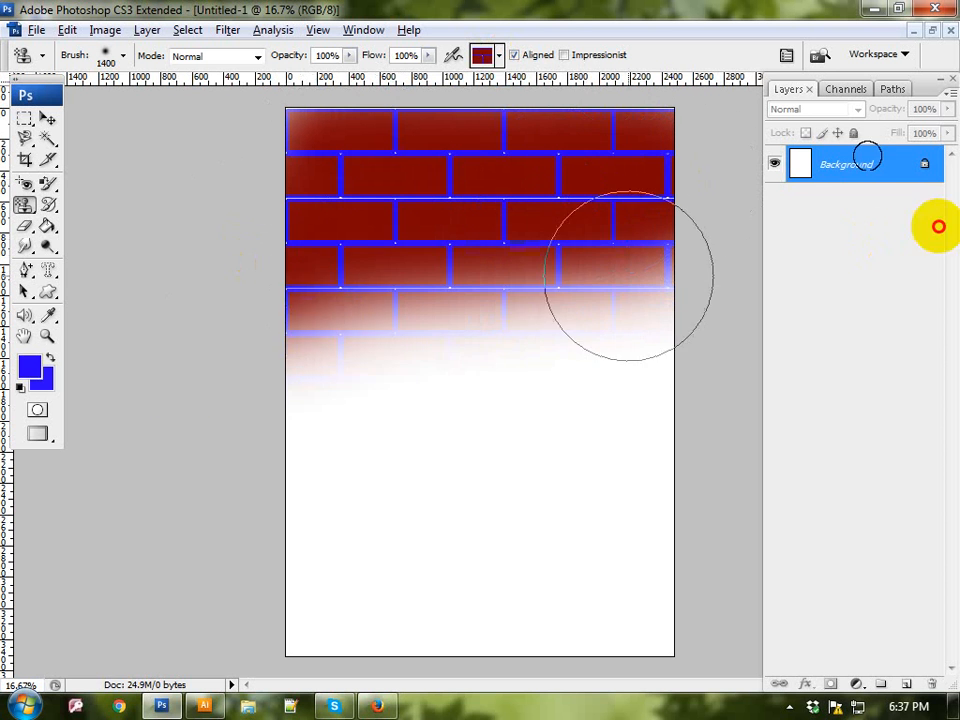
{"action": "mouse_move", "coordinate": [628, 275]}
{"action": "left_mouse_down"}
{"action": "mouse_move", "coordinate": [107, 418]}
{"action": "mouse_move", "coordinate": [429, 568]}
{"action": "mouse_move", "coordinate": [748, 388]}
{"action": "mouse_move", "coordinate": [284, 648]}
{"action": "left_mouse_up"}
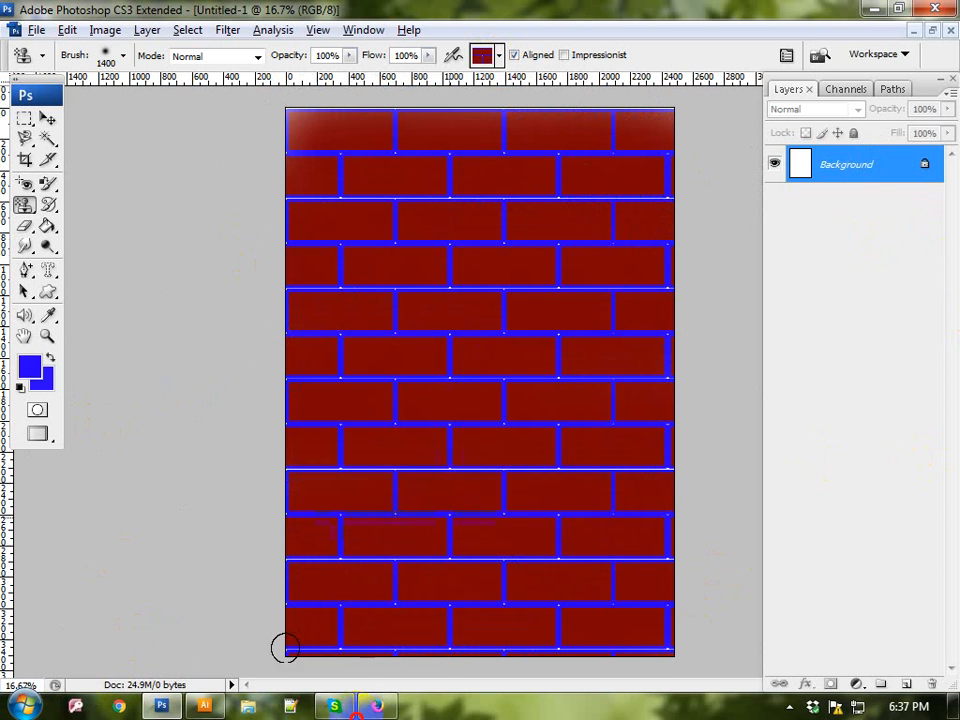
{"action": "mouse_move", "coordinate": [356, 718]}
{"action": "left_mouse_down"}
{"action": "mouse_move", "coordinate": [358, 281]}
{"action": "mouse_move", "coordinate": [433, 401]}
{"action": "mouse_move", "coordinate": [519, 641]}
{"action": "mouse_move", "coordinate": [498, 177]}
{"action": "mouse_move", "coordinate": [600, 566]}
{"action": "mouse_move", "coordinate": [495, 547]}
{"action": "left_mouse_up"}
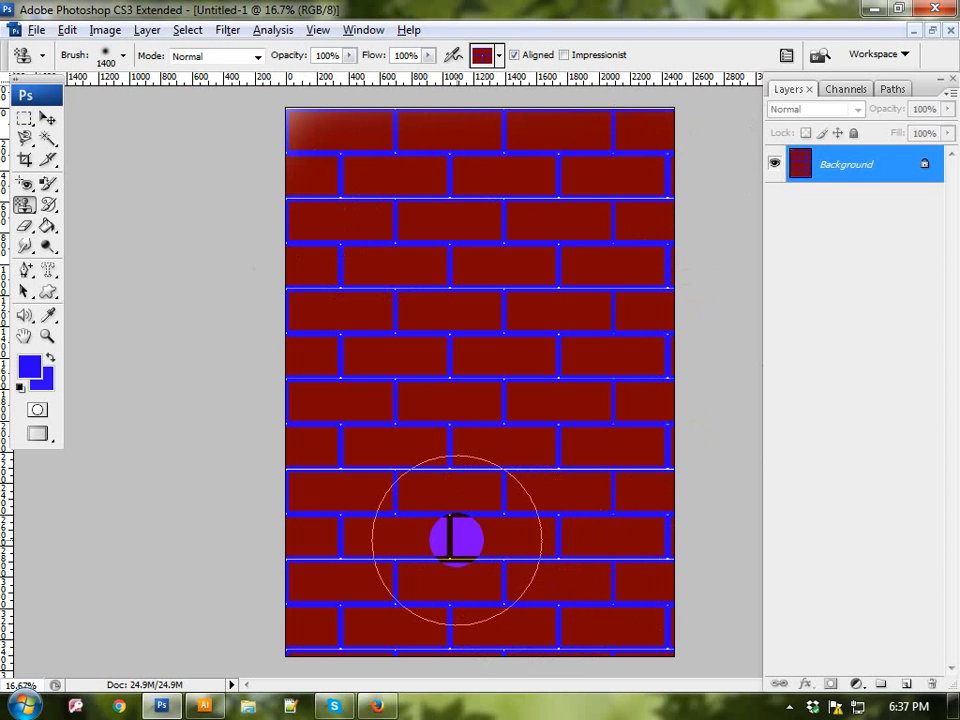
Step: Paint two short strokes on the upper-left bricks using the Art History Brush Tool at 80 px
{"action": "left_click", "coordinate": [48, 207]}
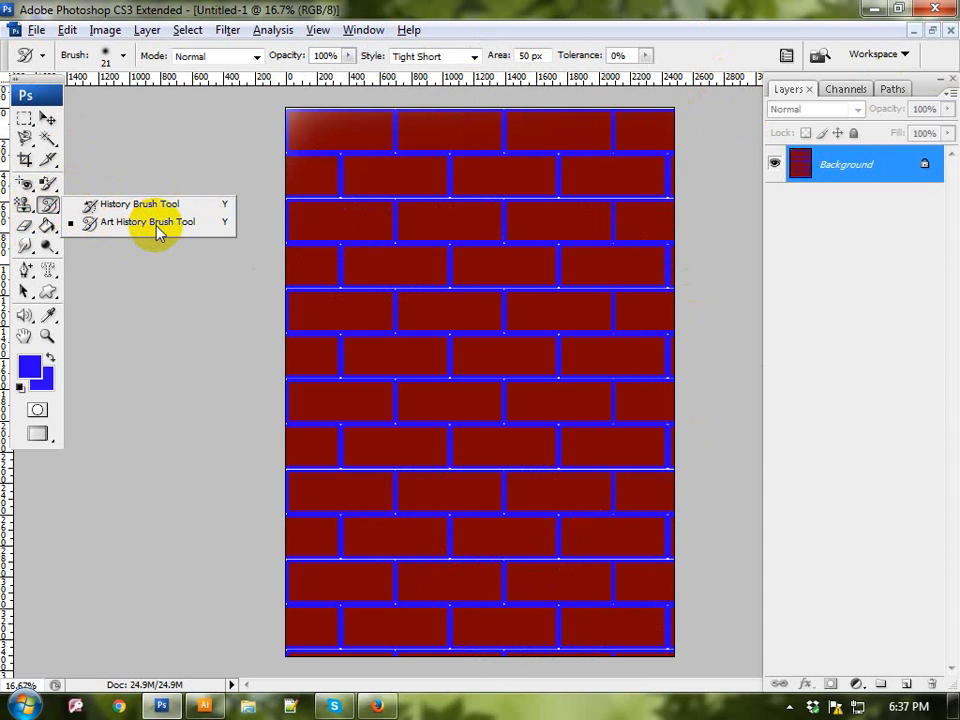
{"action": "left_click", "coordinate": [157, 226]}
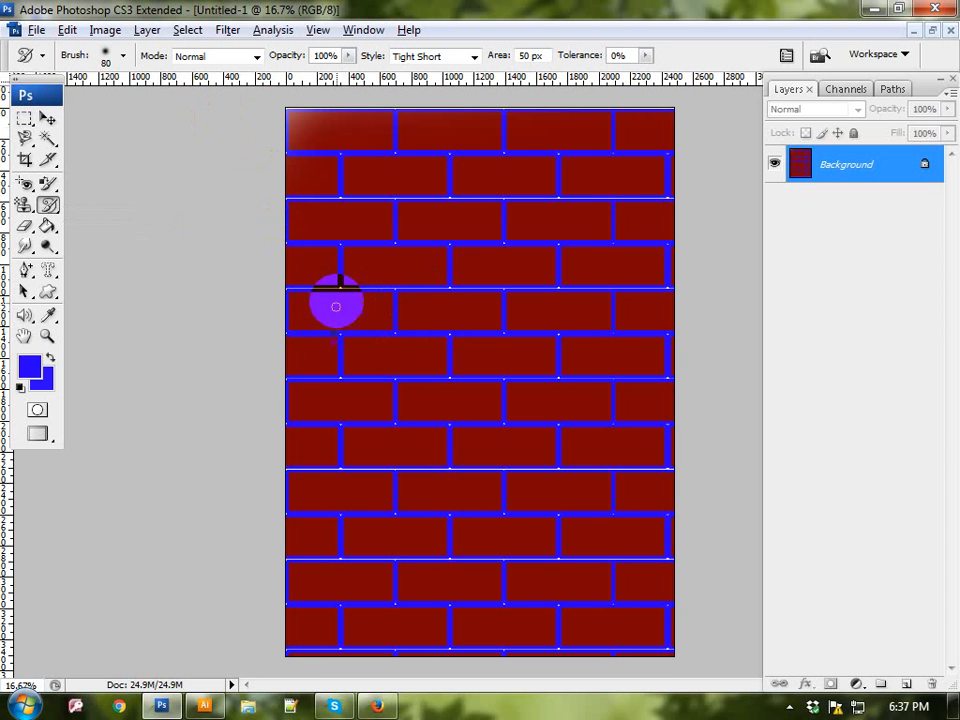
{"action": "left_click", "coordinate": [332, 310]}
{"action": "left_click_drag", "start_coordinate": [375, 264], "coordinate": [371, 237]}
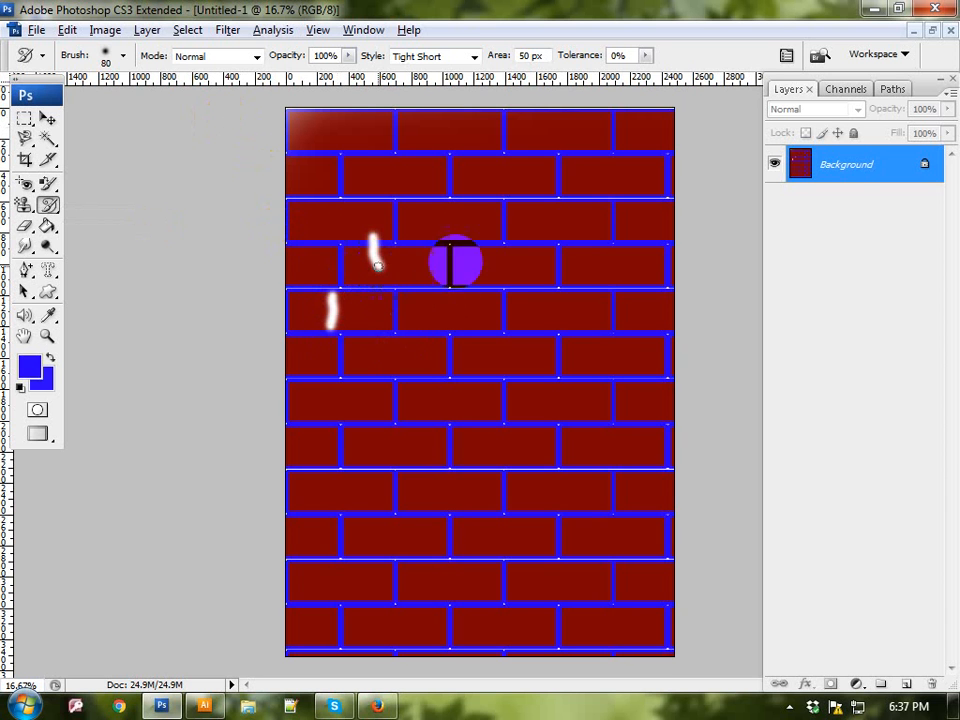
Step: Close the brick document without saving it and open bird.jpg from the Wallpapers folder
{"action": "left_click", "coordinate": [951, 29]}
{"action": "left_click", "coordinate": [466, 273]}
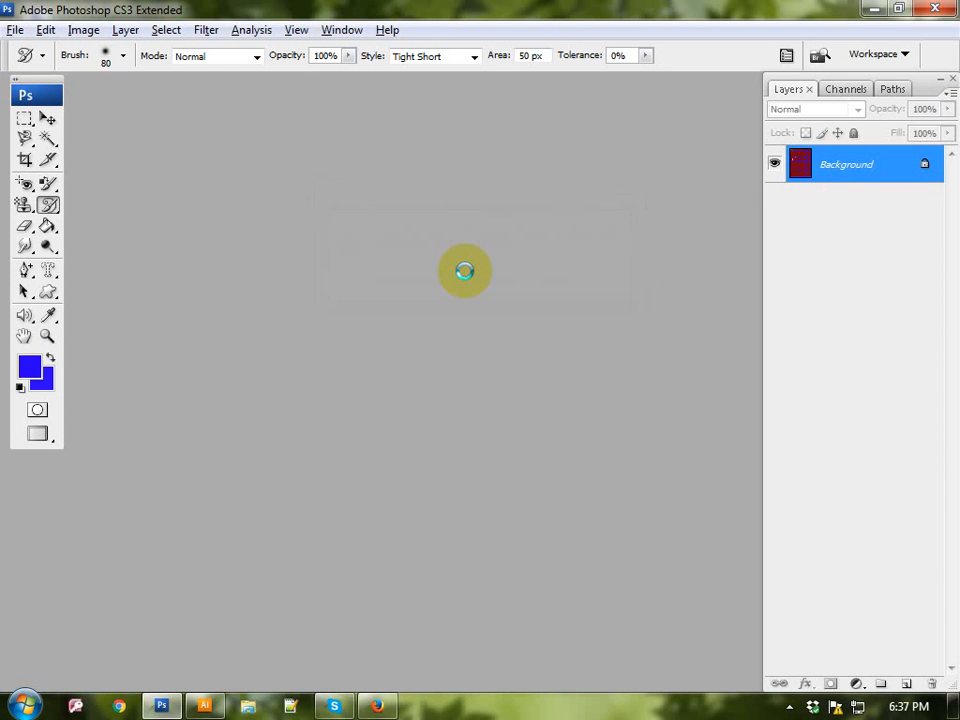
{"action": "double_click", "coordinate": [465, 278]}
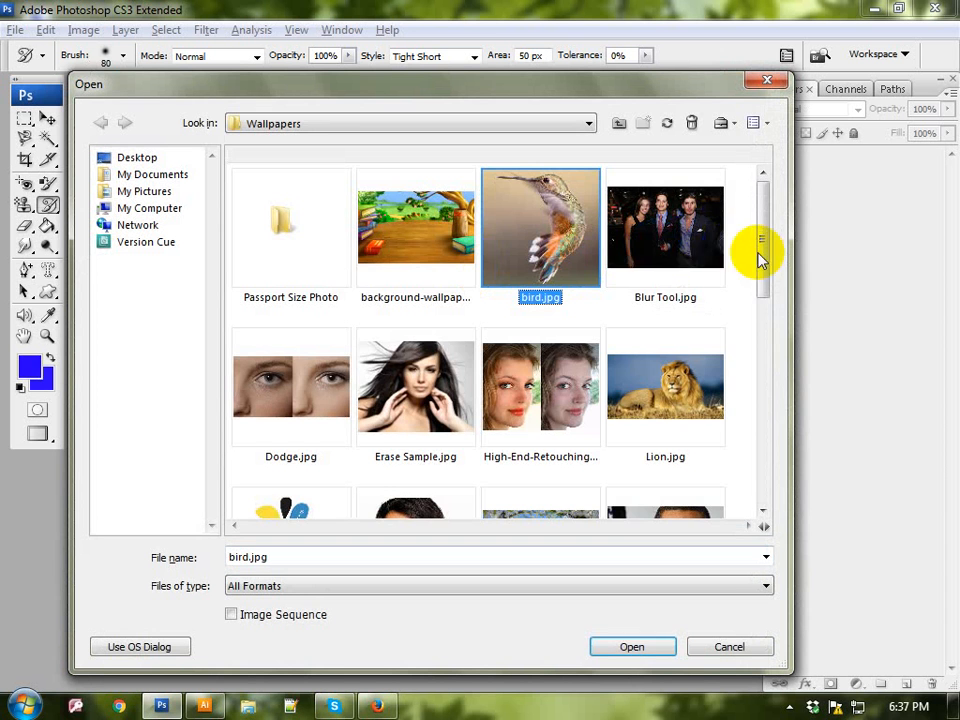
{"action": "left_click_drag", "start_coordinate": [760, 258], "coordinate": [770, 420]}
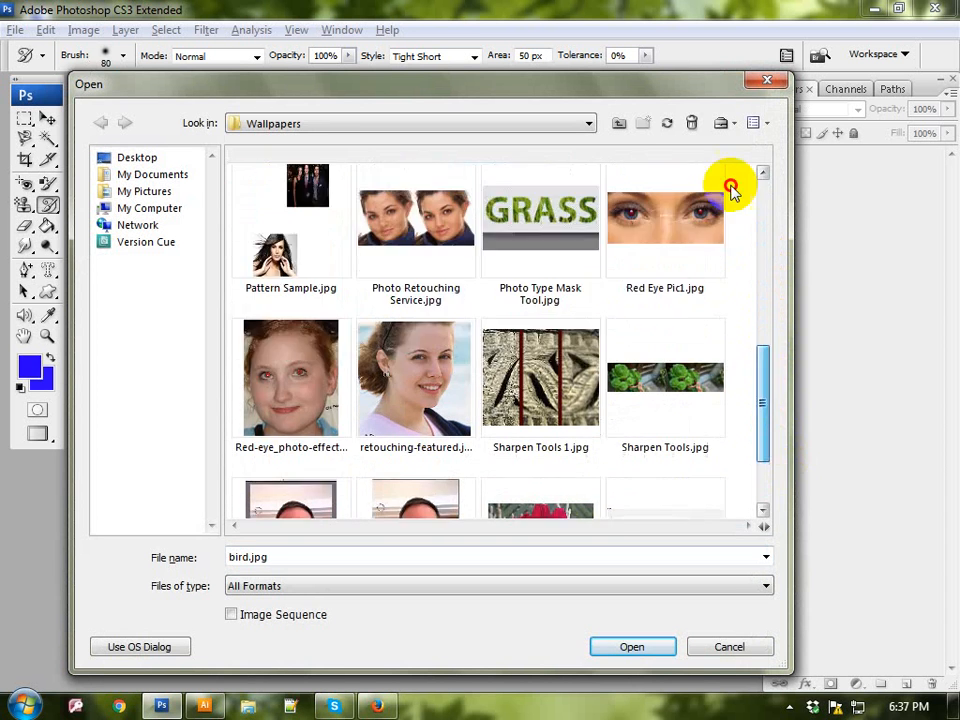
{"action": "scroll", "coordinate": [731, 190], "scroll_direction": "up", "scroll_amount": 5}
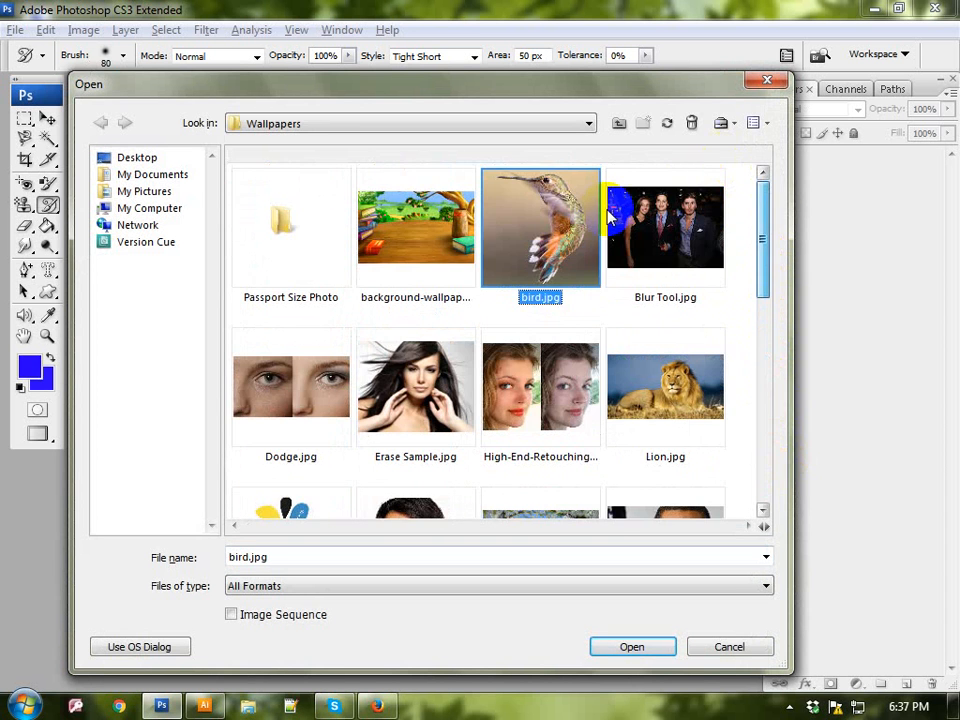
{"action": "double_click", "coordinate": [518, 226]}
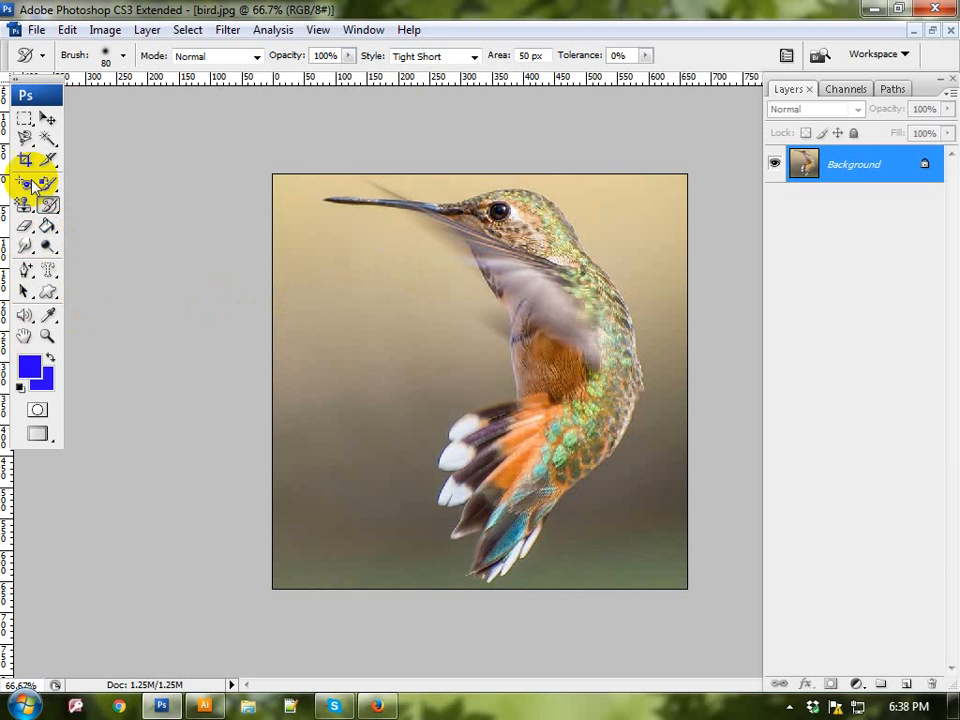
Step: Paint over the background and the bird's beak, body and tail with the Art History Brush Tool at 80 px
{"action": "left_click_drag", "start_coordinate": [48, 205], "coordinate": [80, 218]}
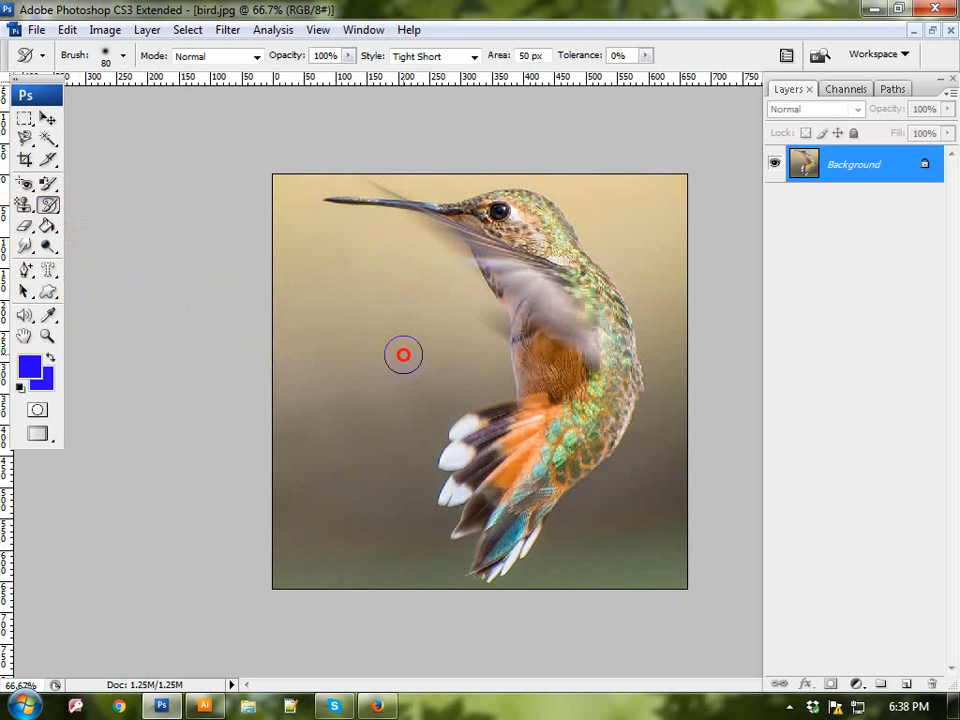
{"action": "mouse_move", "coordinate": [385, 375]}
{"action": "left_mouse_down"}
{"action": "mouse_move", "coordinate": [312, 404]}
{"action": "mouse_move", "coordinate": [332, 364]}
{"action": "mouse_move", "coordinate": [331, 271]}
{"action": "mouse_move", "coordinate": [305, 222]}
{"action": "mouse_move", "coordinate": [425, 305]}
{"action": "mouse_move", "coordinate": [363, 431]}
{"action": "left_mouse_up"}
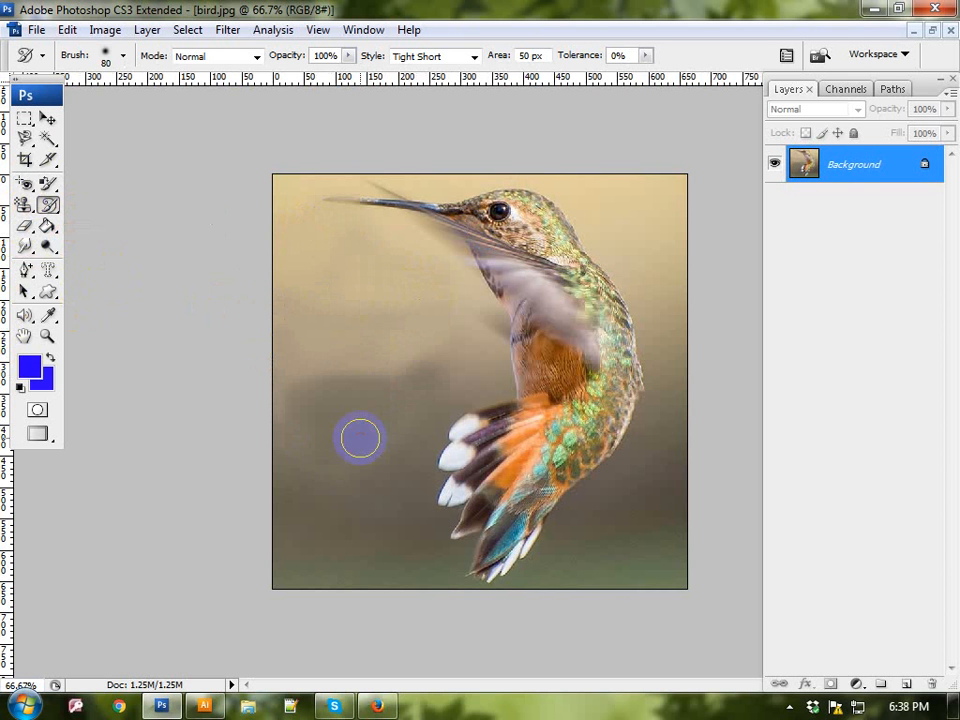
{"action": "mouse_move", "coordinate": [366, 600]}
{"action": "left_mouse_down"}
{"action": "mouse_move", "coordinate": [356, 583]}
{"action": "mouse_move", "coordinate": [463, 579]}
{"action": "mouse_move", "coordinate": [611, 551]}
{"action": "mouse_move", "coordinate": [651, 435]}
{"action": "mouse_move", "coordinate": [606, 300]}
{"action": "mouse_move", "coordinate": [576, 318]}
{"action": "mouse_move", "coordinate": [561, 274]}
{"action": "mouse_move", "coordinate": [568, 454]}
{"action": "mouse_move", "coordinate": [514, 456]}
{"action": "mouse_move", "coordinate": [489, 485]}
{"action": "mouse_move", "coordinate": [536, 525]}
{"action": "mouse_move", "coordinate": [484, 476]}
{"action": "mouse_move", "coordinate": [476, 449]}
{"action": "mouse_move", "coordinate": [486, 362]}
{"action": "mouse_move", "coordinate": [530, 272]}
{"action": "mouse_move", "coordinate": [557, 326]}
{"action": "mouse_move", "coordinate": [542, 238]}
{"action": "mouse_move", "coordinate": [563, 238]}
{"action": "left_mouse_up"}
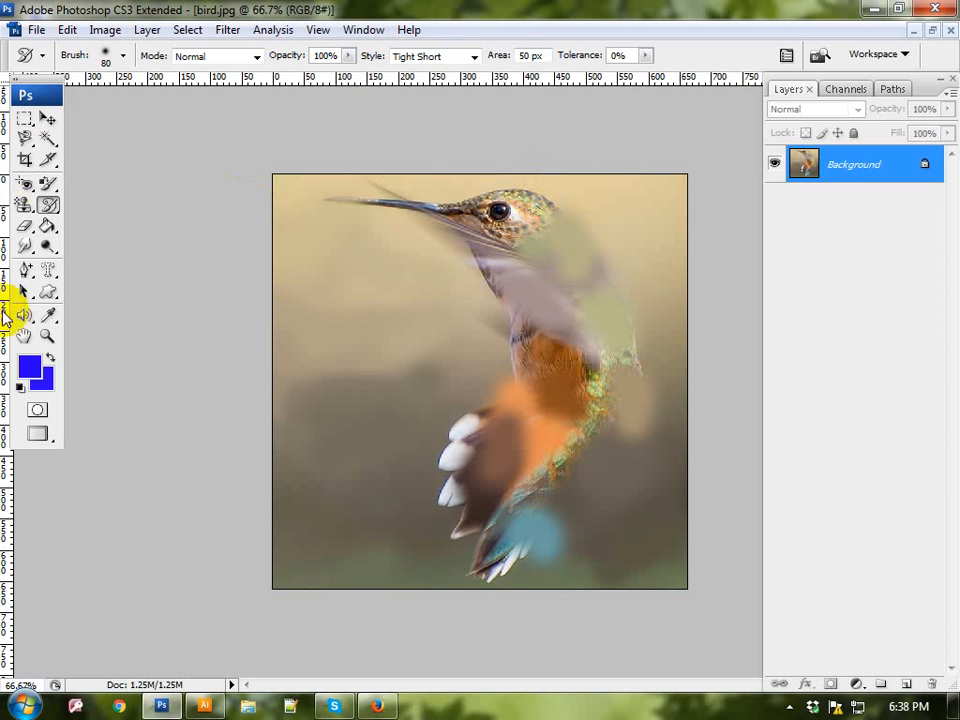
Step: Restore the original bird and background by painting over the whole image with the History Brush Tool at 125 px
{"action": "left_click", "coordinate": [45, 212]}
{"action": "mouse_move", "coordinate": [45, 212]}
{"action": "left_mouse_down"}
{"action": "mouse_move", "coordinate": [111, 242]}
{"action": "mouse_move", "coordinate": [142, 203]}
{"action": "left_mouse_up"}
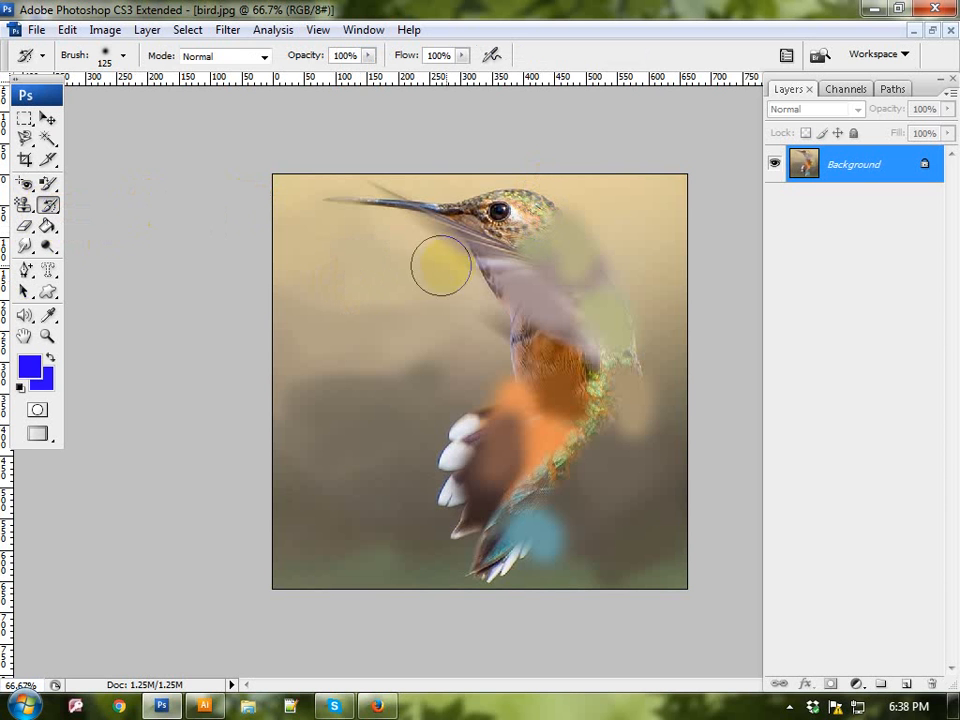
{"action": "left_click", "coordinate": [456, 211]}
{"action": "mouse_move", "coordinate": [446, 194]}
{"action": "left_mouse_down"}
{"action": "mouse_move", "coordinate": [384, 197]}
{"action": "mouse_move", "coordinate": [681, 152]}
{"action": "mouse_move", "coordinate": [290, 241]}
{"action": "mouse_move", "coordinate": [480, 562]}
{"action": "mouse_move", "coordinate": [594, 253]}
{"action": "left_mouse_up"}
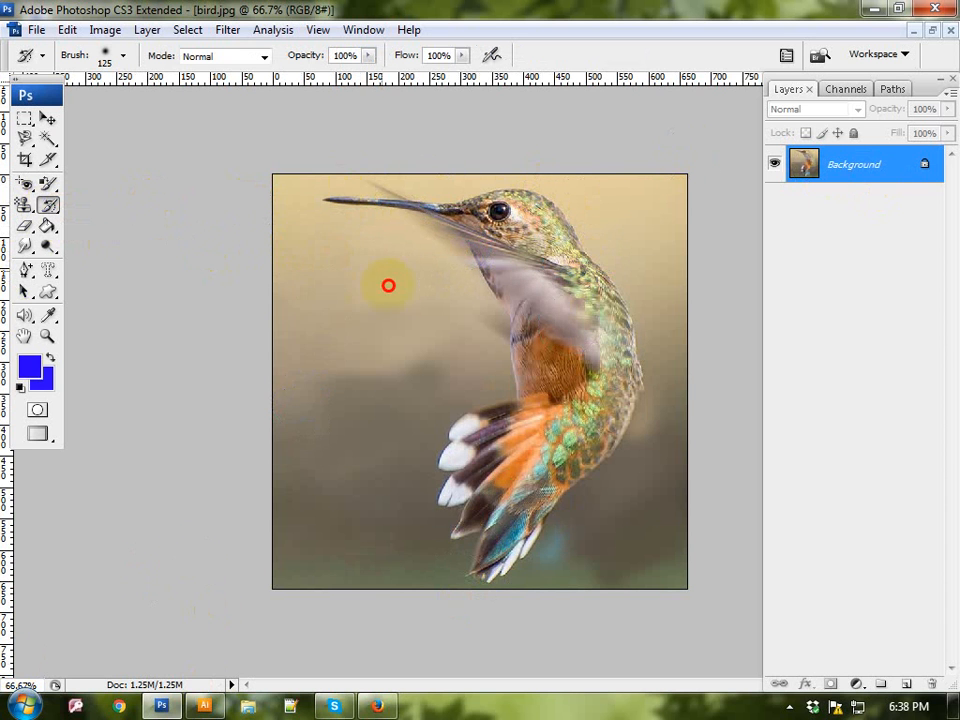
{"action": "mouse_move", "coordinate": [388, 286]}
{"action": "left_mouse_down"}
{"action": "mouse_move", "coordinate": [189, 647]}
{"action": "mouse_move", "coordinate": [540, 274]}
{"action": "mouse_move", "coordinate": [566, 591]}
{"action": "mouse_move", "coordinate": [614, 498]}
{"action": "mouse_move", "coordinate": [694, 210]}
{"action": "mouse_move", "coordinate": [508, 703]}
{"action": "mouse_move", "coordinate": [559, 501]}
{"action": "left_mouse_up"}
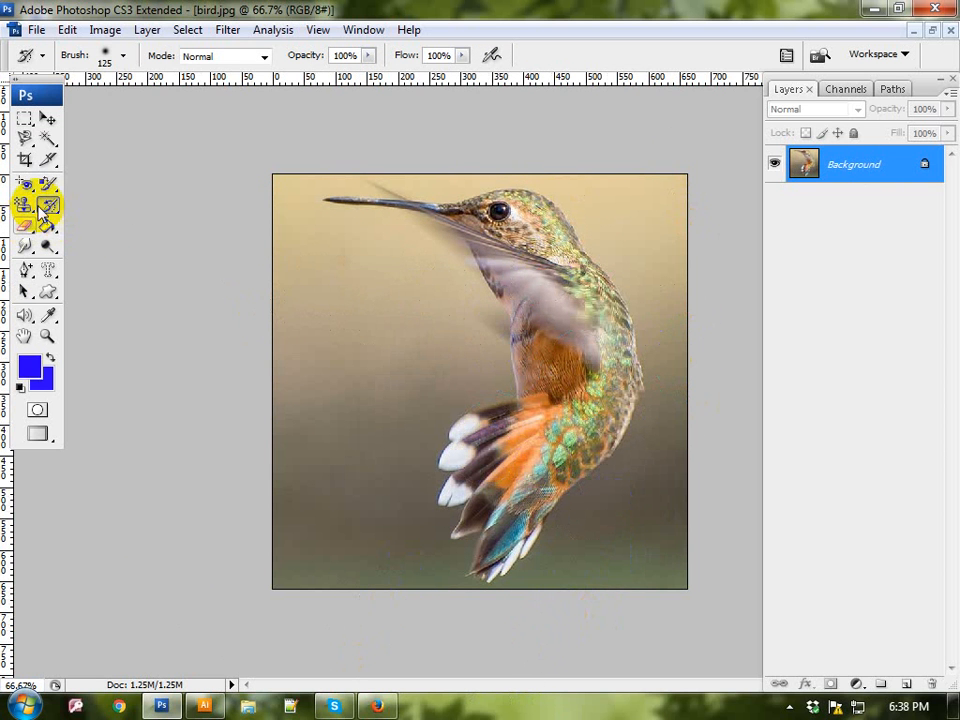
{"action": "left_click_drag", "start_coordinate": [47, 207], "coordinate": [107, 203]}
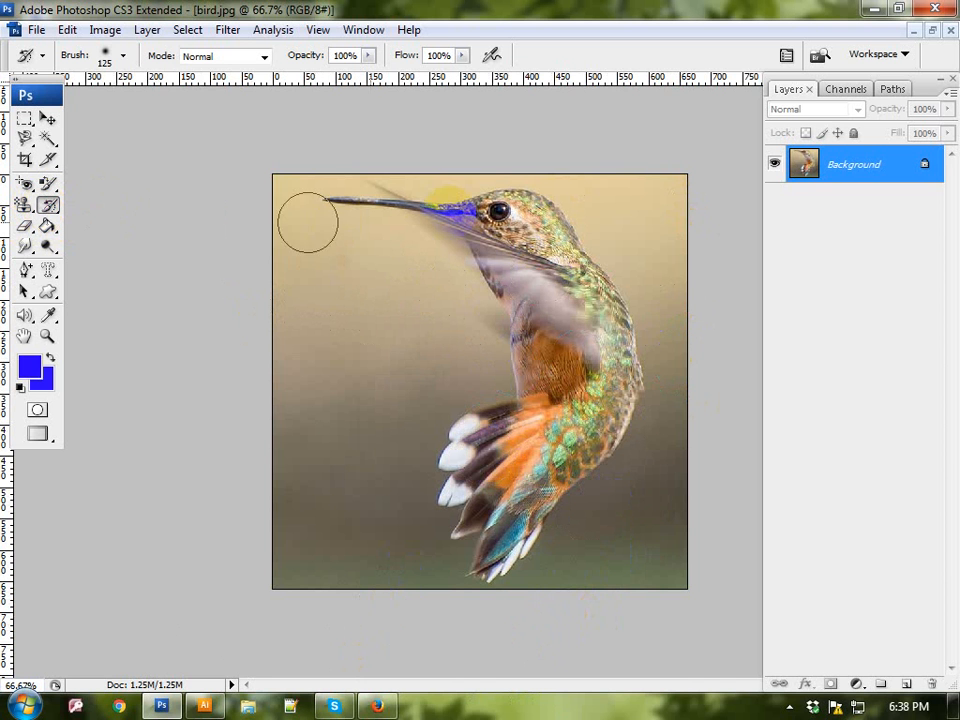
{"action": "mouse_move", "coordinate": [568, 106]}
{"action": "left_mouse_down"}
{"action": "mouse_move", "coordinate": [551, 328]}
{"action": "mouse_move", "coordinate": [651, 477]}
{"action": "left_mouse_up"}
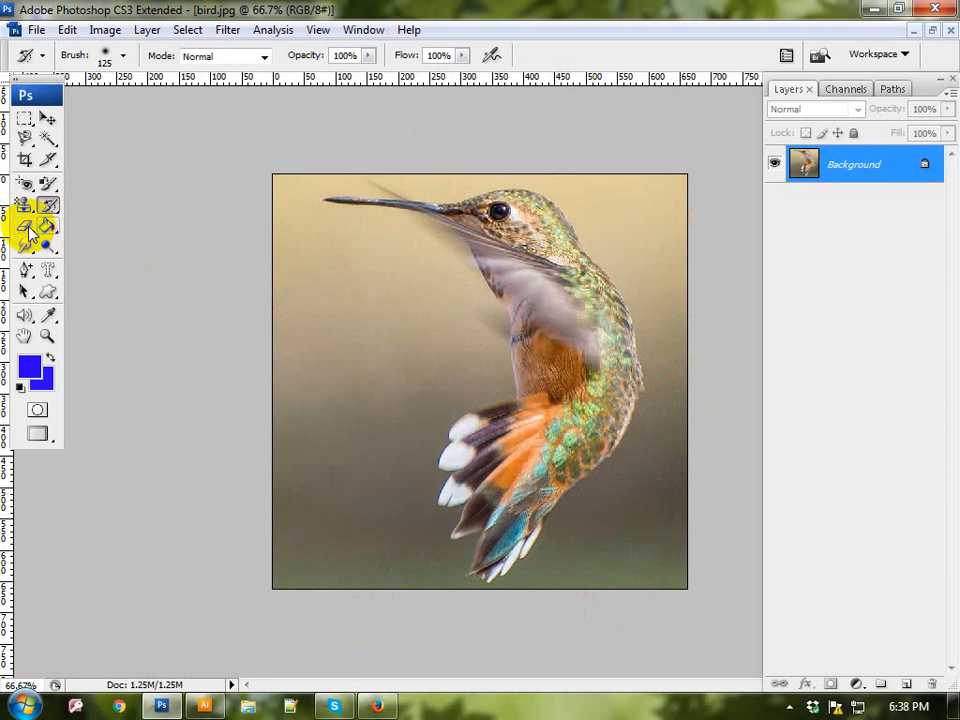
Step: Erase several overlapping round spots from the background beside the bird using the Eraser Tool at 125 px
{"action": "left_click_drag", "start_coordinate": [27, 229], "coordinate": [29, 232]}
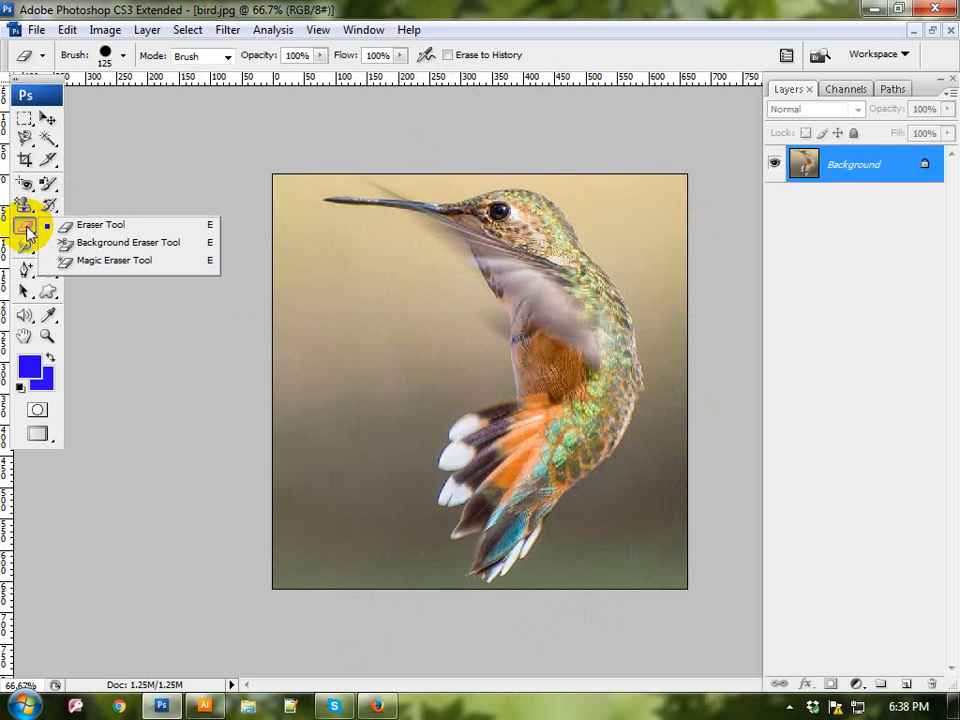
{"action": "left_click", "coordinate": [113, 226]}
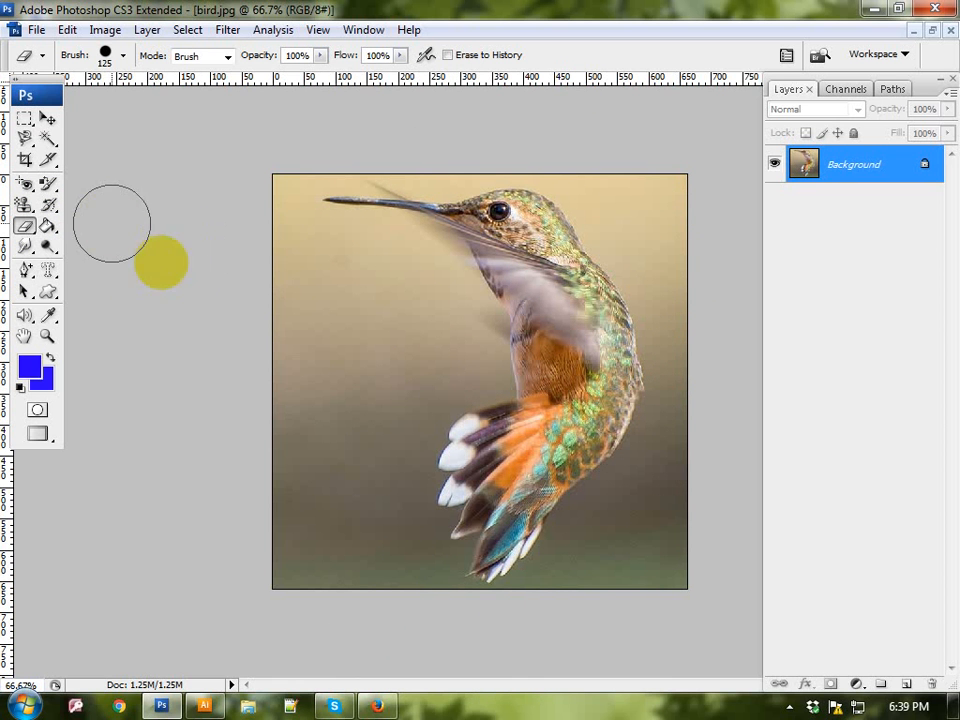
{"action": "left_click", "coordinate": [310, 374]}
{"action": "left_click", "coordinate": [374, 437]}
{"action": "left_click", "coordinate": [366, 381]}
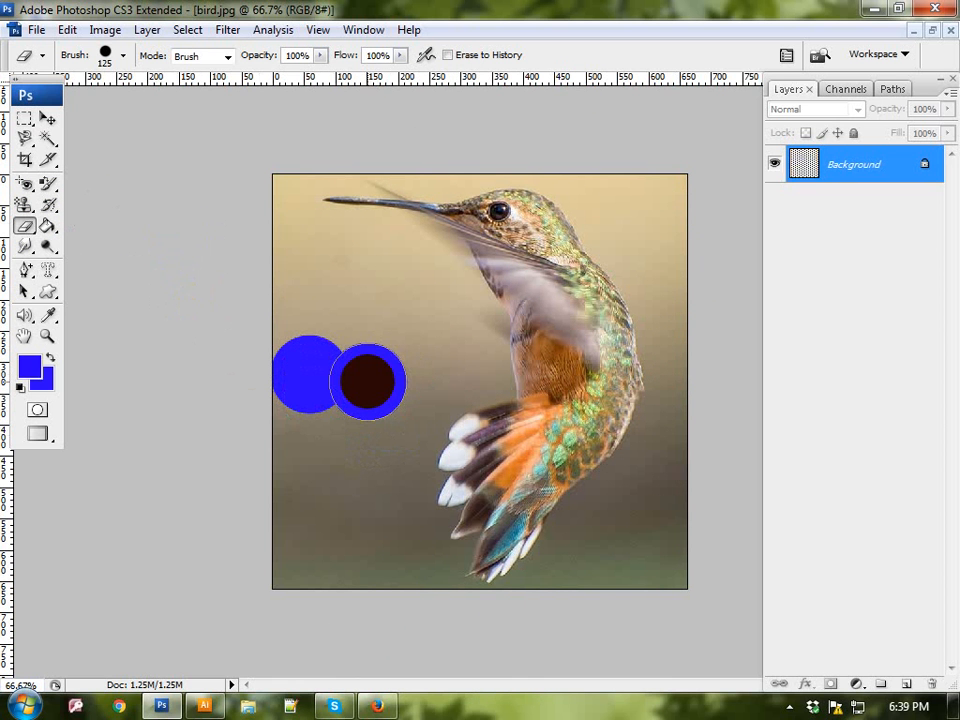
{"action": "left_click", "coordinate": [353, 329]}
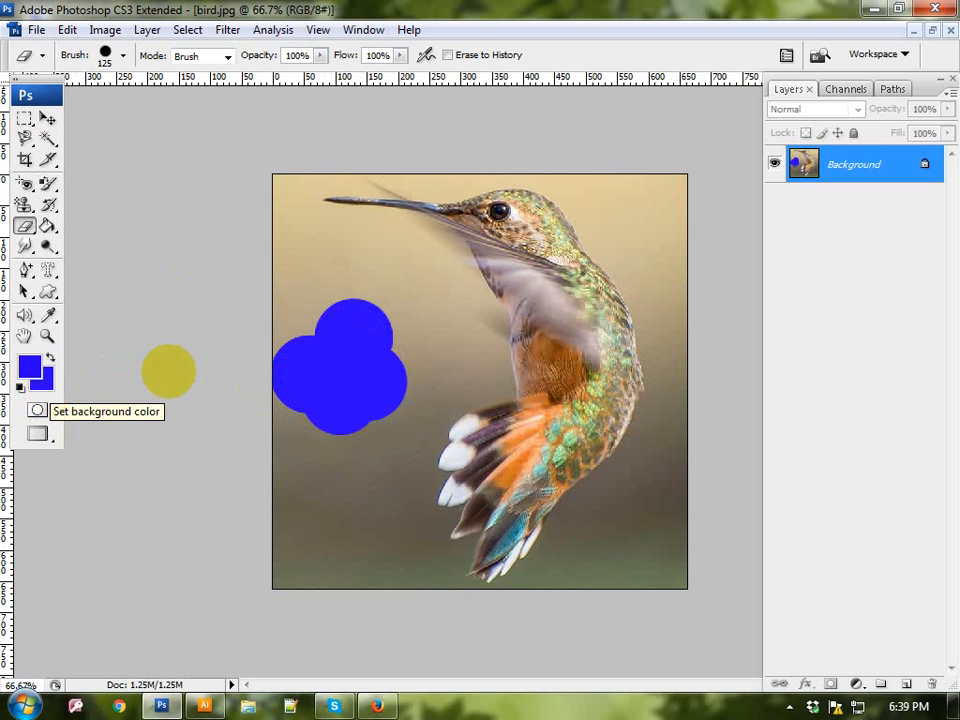
{"action": "left_click", "coordinate": [388, 378]}
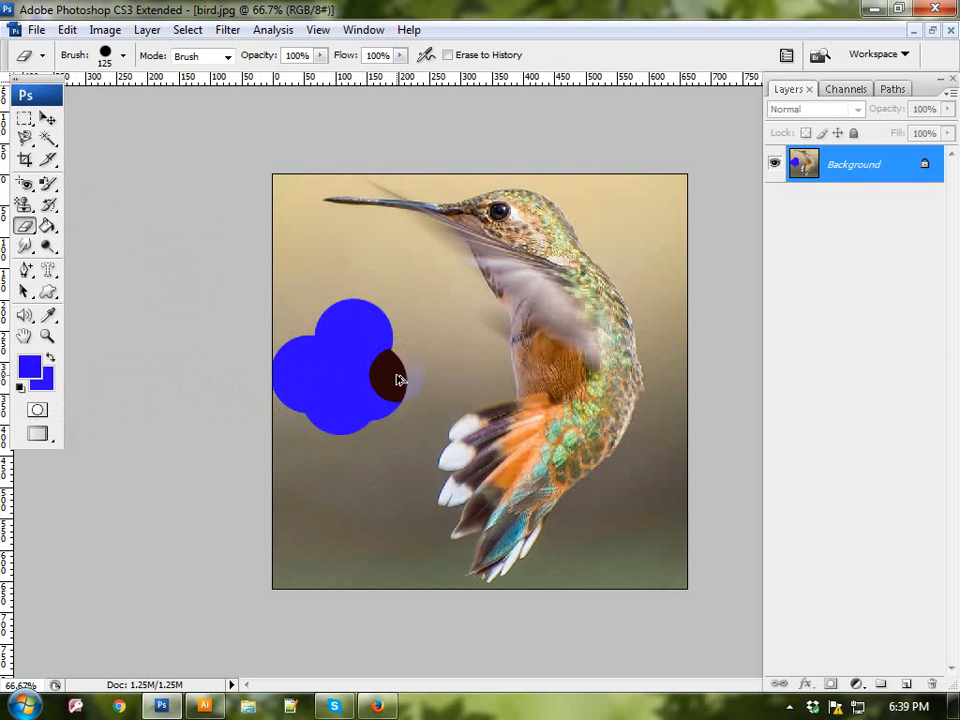
Step: Undo the blue eraser spots beside the bird and set the background colour to white
{"action": "key", "text": "ctrl+alt+z"}
{"action": "key", "text": "ctrl+alt+z"}
{"action": "key", "text": "ctrl+alt+z"}
{"action": "key", "text": "ctrl+alt+z"}
{"action": "left_click", "coordinate": [48, 378]}
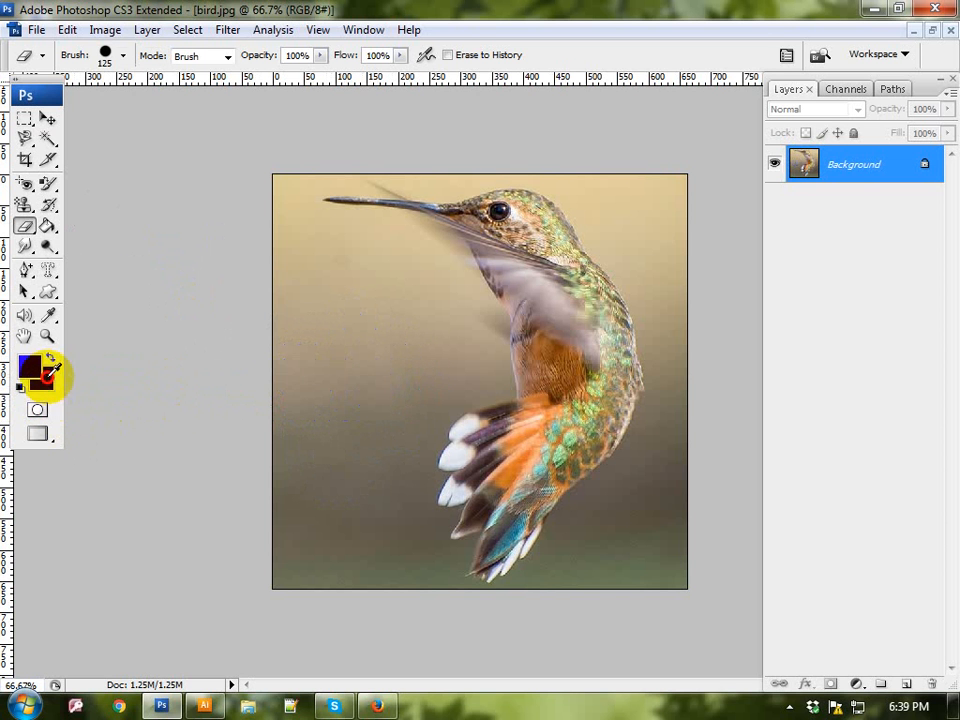
{"action": "left_click", "coordinate": [290, 459]}
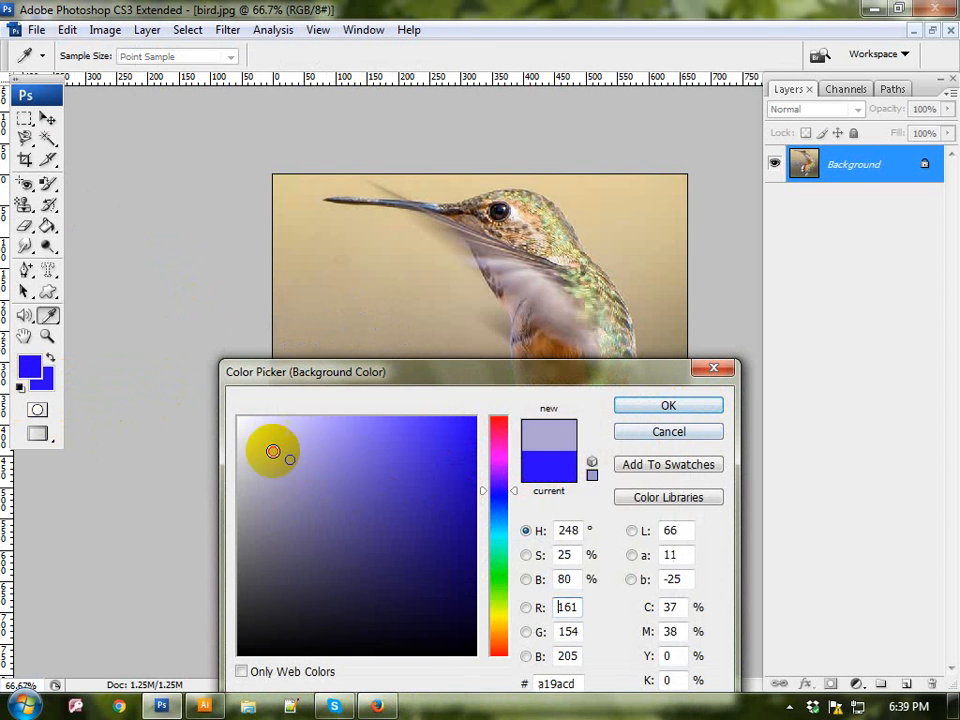
{"action": "left_click_drag", "start_coordinate": [273, 451], "coordinate": [189, 401]}
{"action": "left_click", "coordinate": [666, 406]}
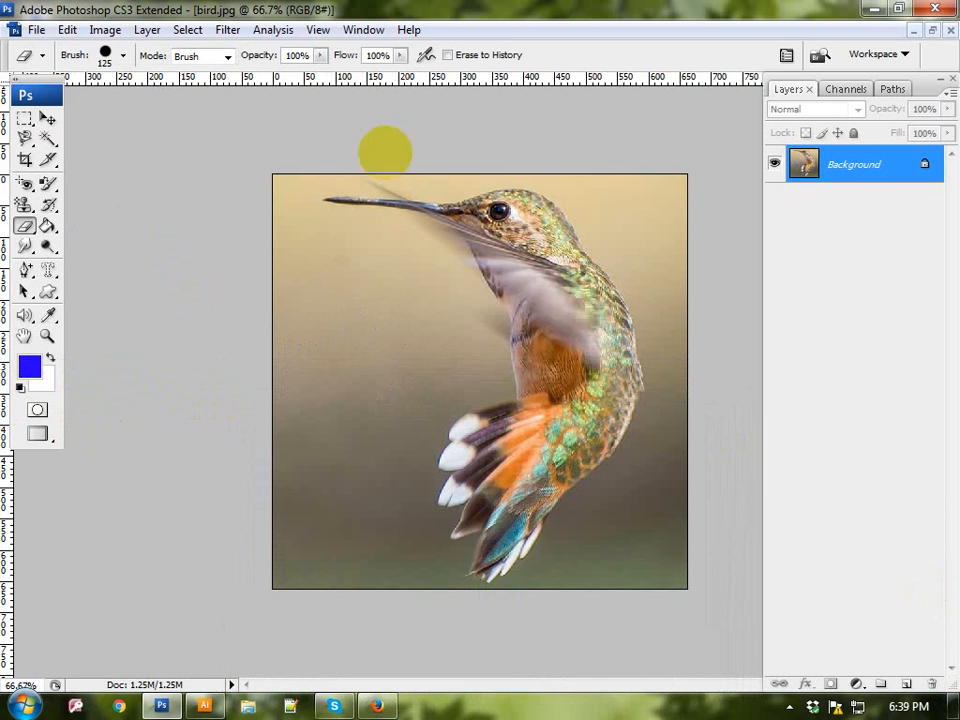
Step: Erase overlapping round areas to white across the background on the beak side of the bird with the Eraser Tool at 125 px
{"action": "left_click", "coordinate": [339, 402]}
{"action": "left_click", "coordinate": [302, 380]}
{"action": "left_click", "coordinate": [285, 356]}
{"action": "left_click", "coordinate": [325, 328]}
{"action": "left_click", "coordinate": [362, 312]}
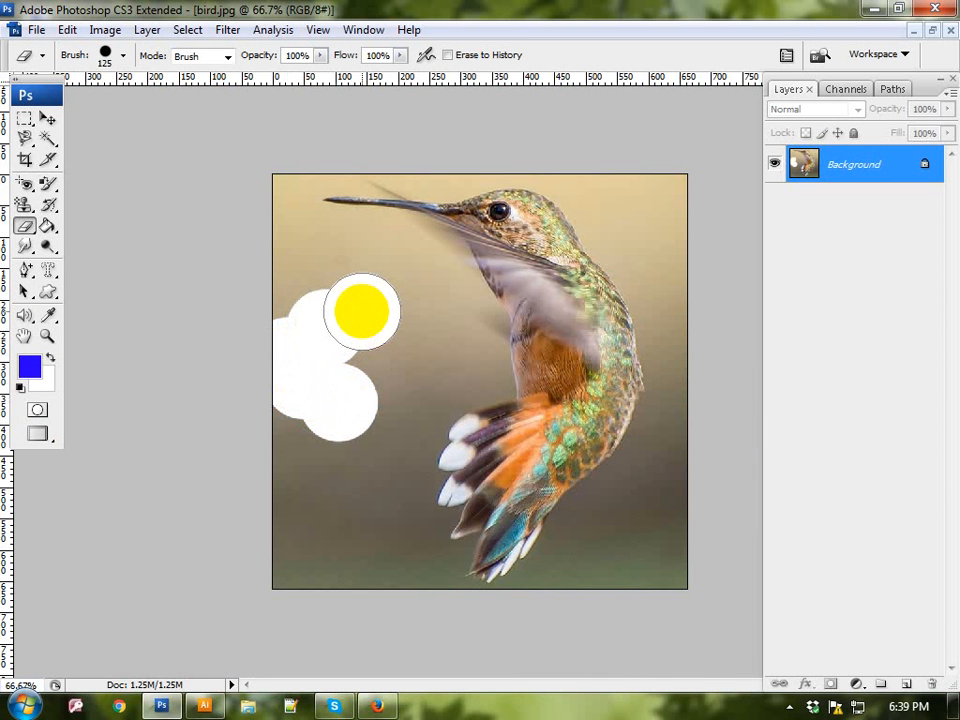
{"action": "left_click", "coordinate": [411, 344]}
{"action": "left_click", "coordinate": [384, 358]}
{"action": "left_click", "coordinate": [363, 394]}
{"action": "left_click", "coordinate": [356, 423]}
{"action": "left_click", "coordinate": [329, 500]}
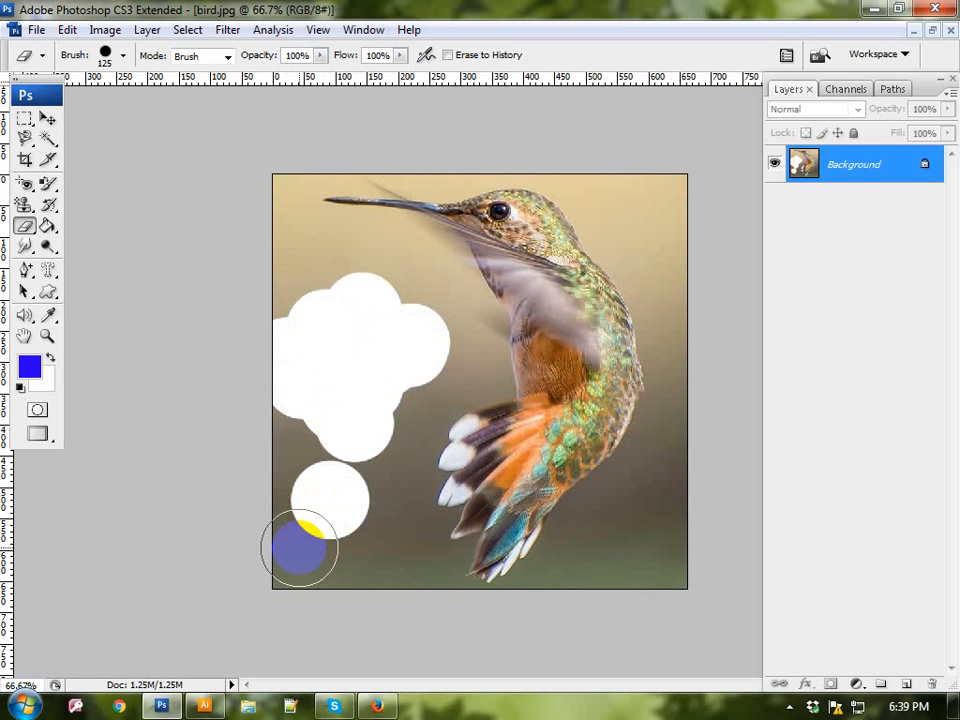
{"action": "mouse_move", "coordinate": [299, 548]}
{"action": "left_mouse_down"}
{"action": "mouse_move", "coordinate": [349, 537]}
{"action": "mouse_move", "coordinate": [364, 488]}
{"action": "mouse_move", "coordinate": [386, 468]}
{"action": "mouse_move", "coordinate": [390, 421]}
{"action": "mouse_move", "coordinate": [327, 342]}
{"action": "mouse_move", "coordinate": [332, 268]}
{"action": "left_mouse_up"}
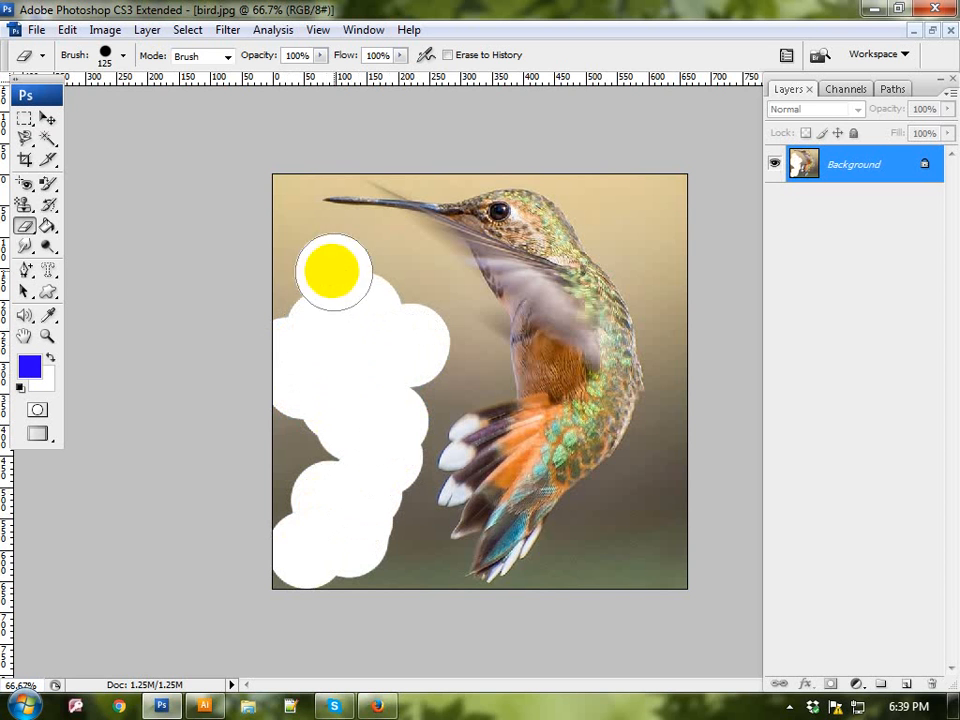
Step: Erase round spots to transparency in the background around the bird using the Background Eraser Tool at 70 px and 50% tolerance
{"action": "left_click", "coordinate": [24, 226]}
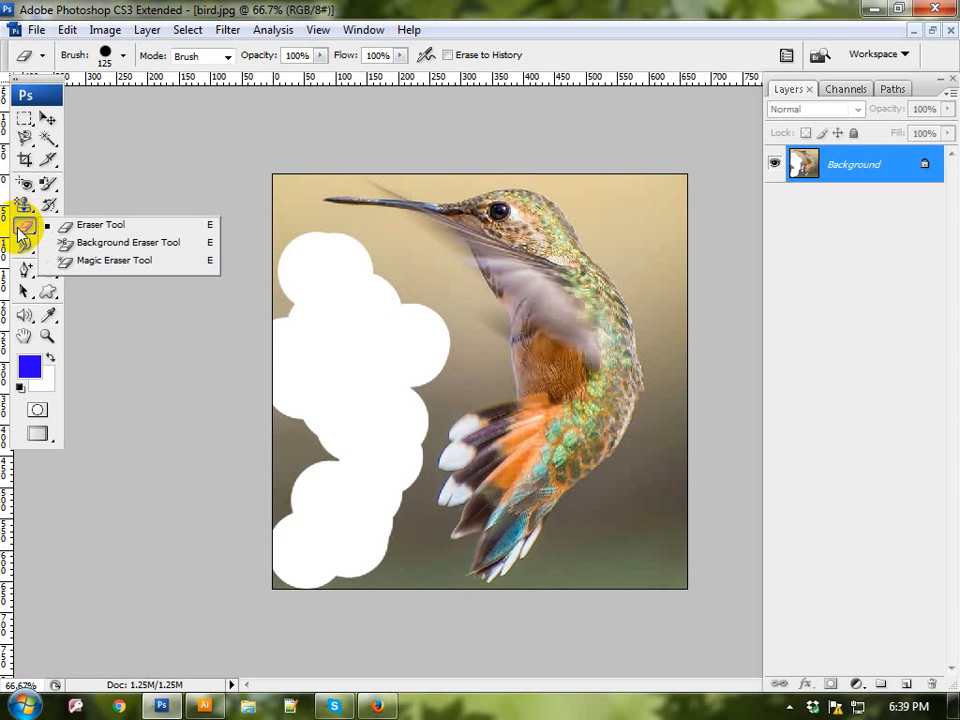
{"action": "left_click", "coordinate": [143, 244]}
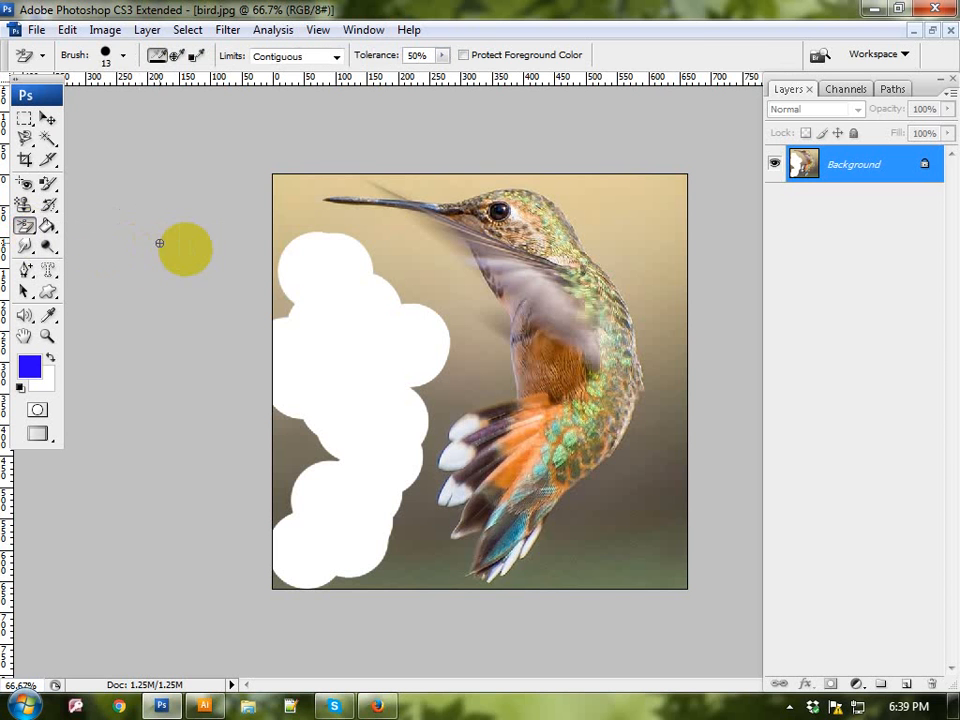
{"action": "left_click", "coordinate": [452, 278]}
{"action": "left_click", "coordinate": [468, 339]}
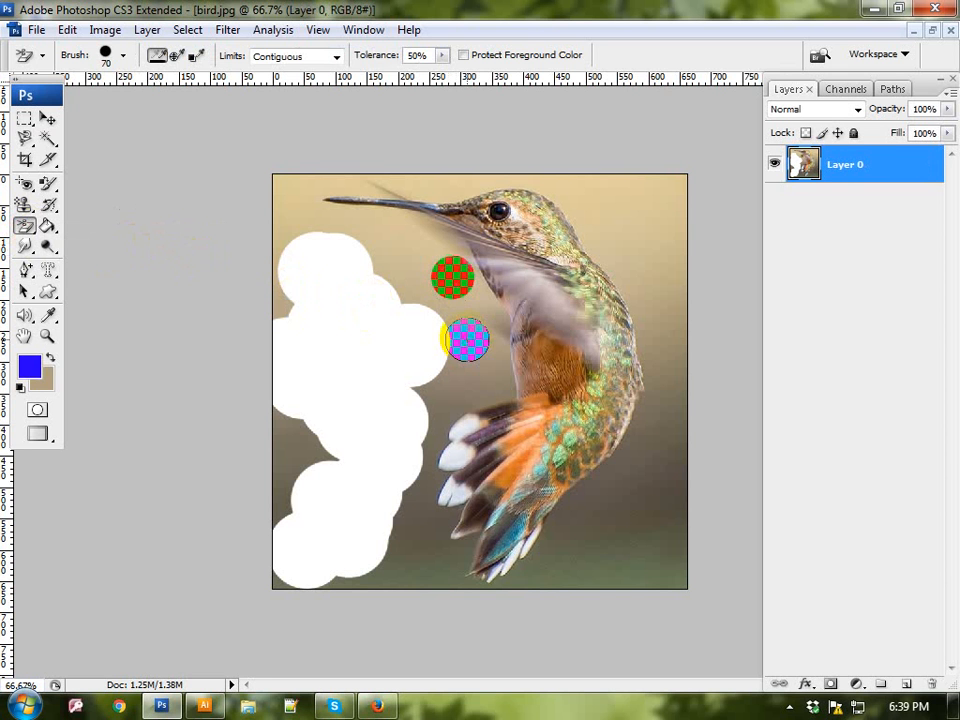
{"action": "left_click", "coordinate": [450, 280]}
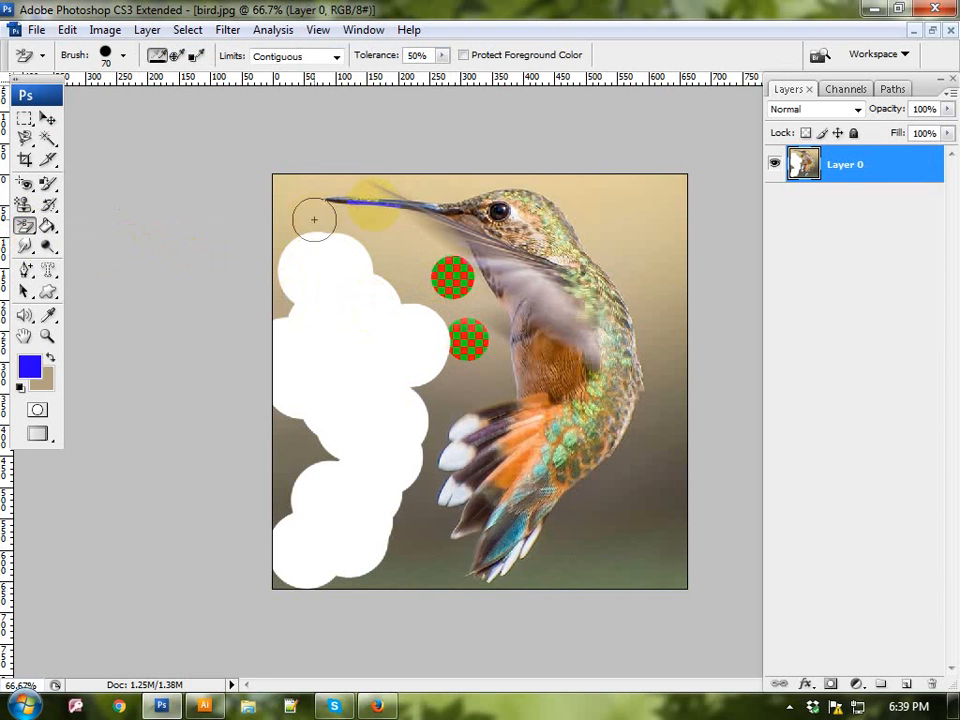
{"action": "left_click", "coordinate": [409, 237]}
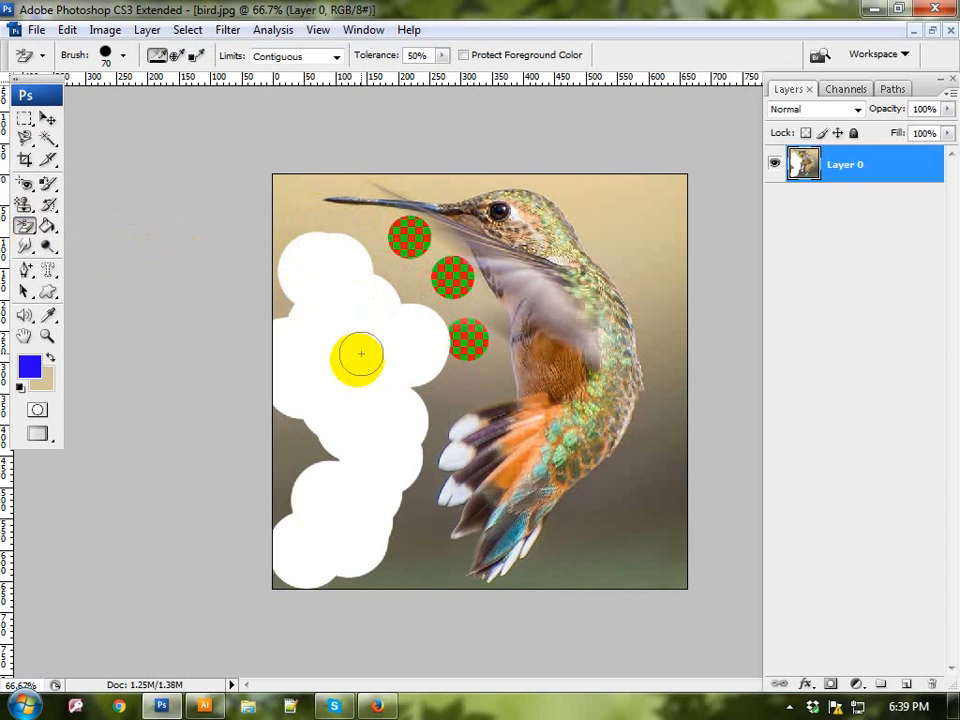
{"action": "left_click", "coordinate": [428, 525]}
{"action": "left_click", "coordinate": [405, 550]}
{"action": "left_click", "coordinate": [370, 565]}
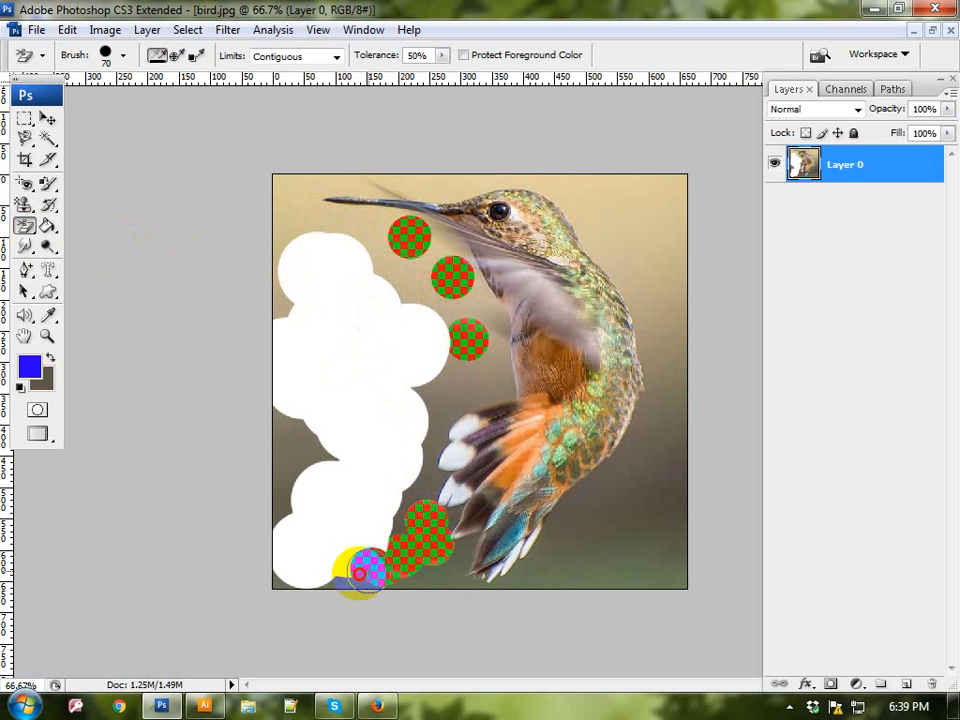
{"action": "left_click", "coordinate": [600, 578]}
Step: Erase spots on the bird's belly, chest and the top of its head with the Background Eraser Tool at 70 px
{"action": "left_click", "coordinate": [561, 388]}
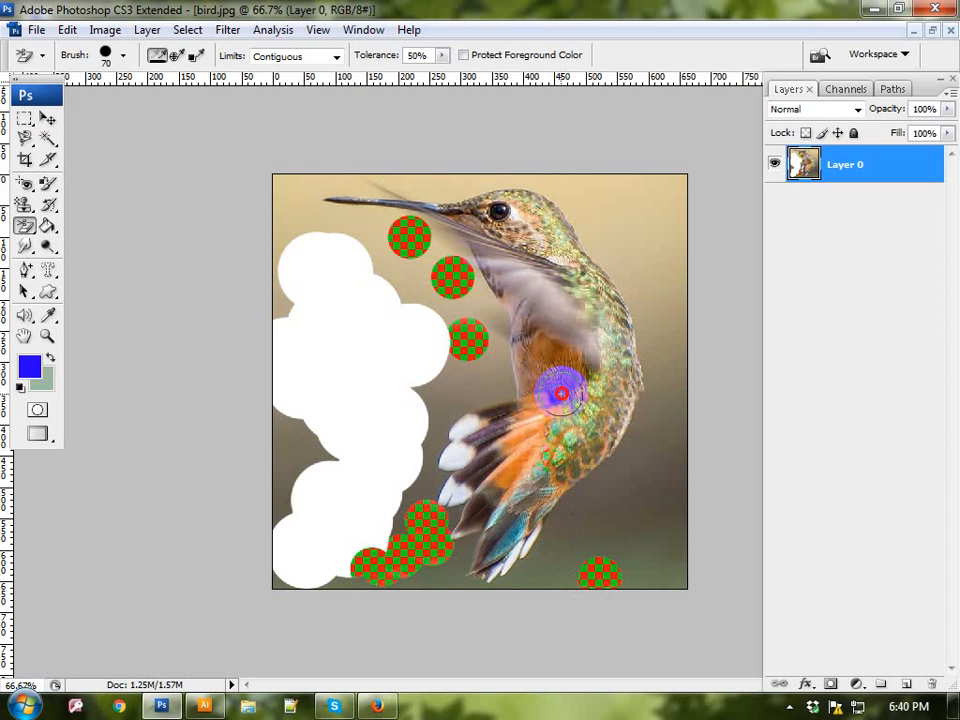
{"action": "left_click", "coordinate": [540, 188]}
{"action": "left_click", "coordinate": [527, 312]}
{"action": "left_click", "coordinate": [555, 316]}
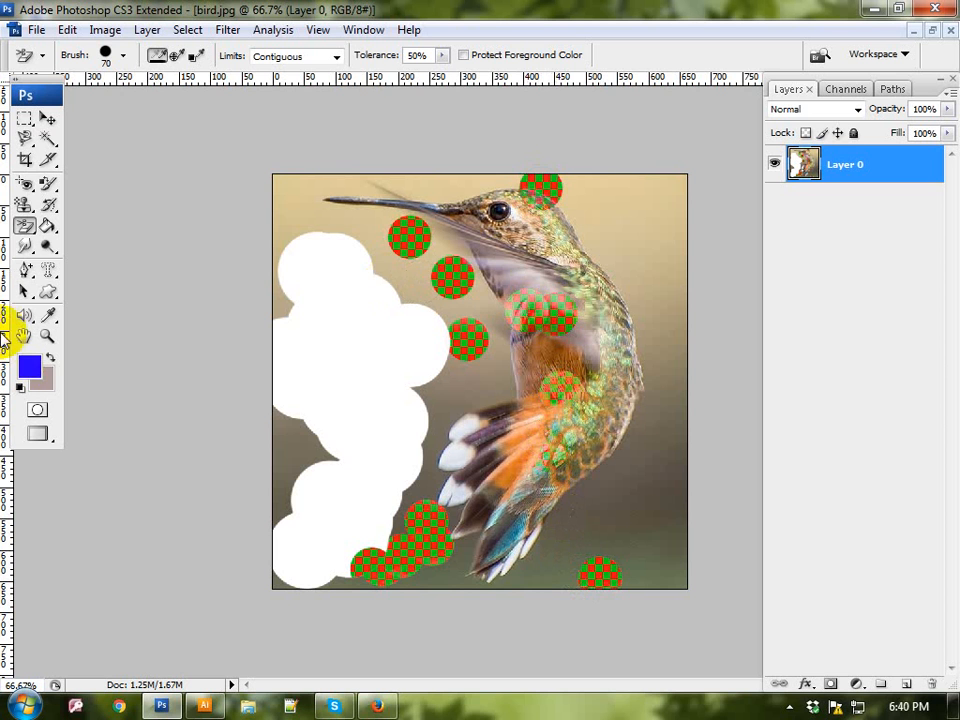
Step: Remove the remaining background areas around the bird and parts of its wing using the Magic Eraser Tool at tolerance 32
{"action": "left_click", "coordinate": [25, 226]}
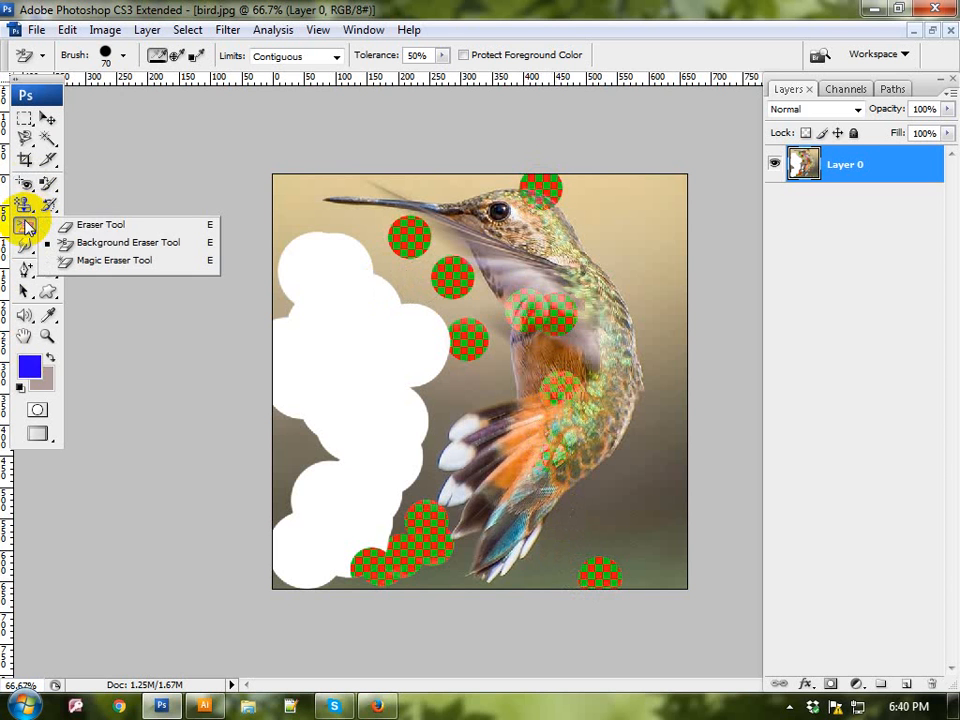
{"action": "left_click", "coordinate": [147, 265]}
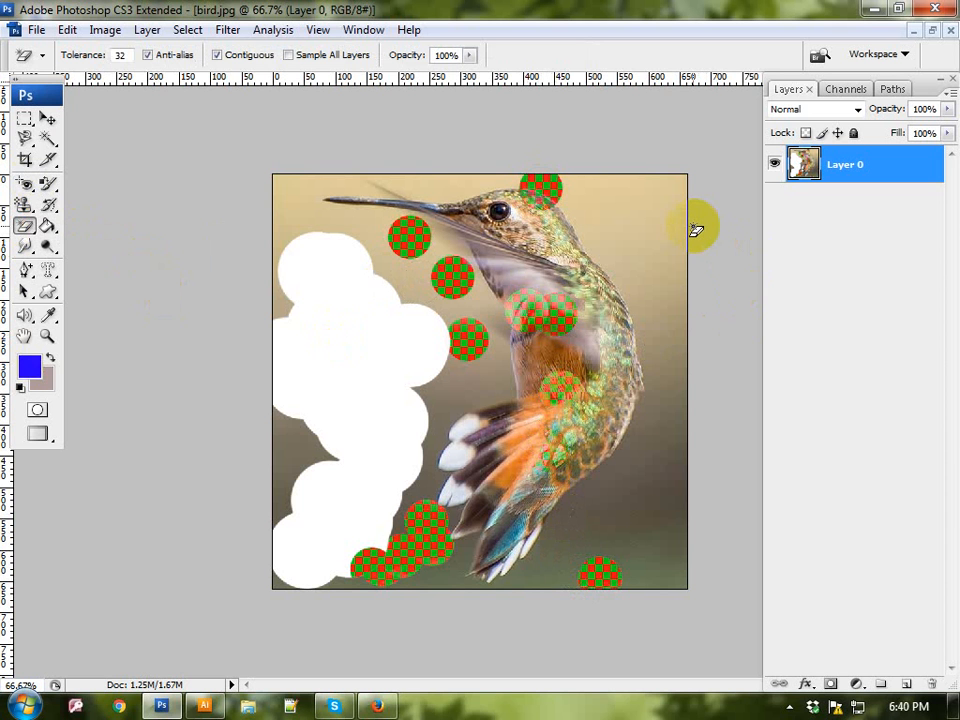
{"action": "left_click", "coordinate": [636, 208]}
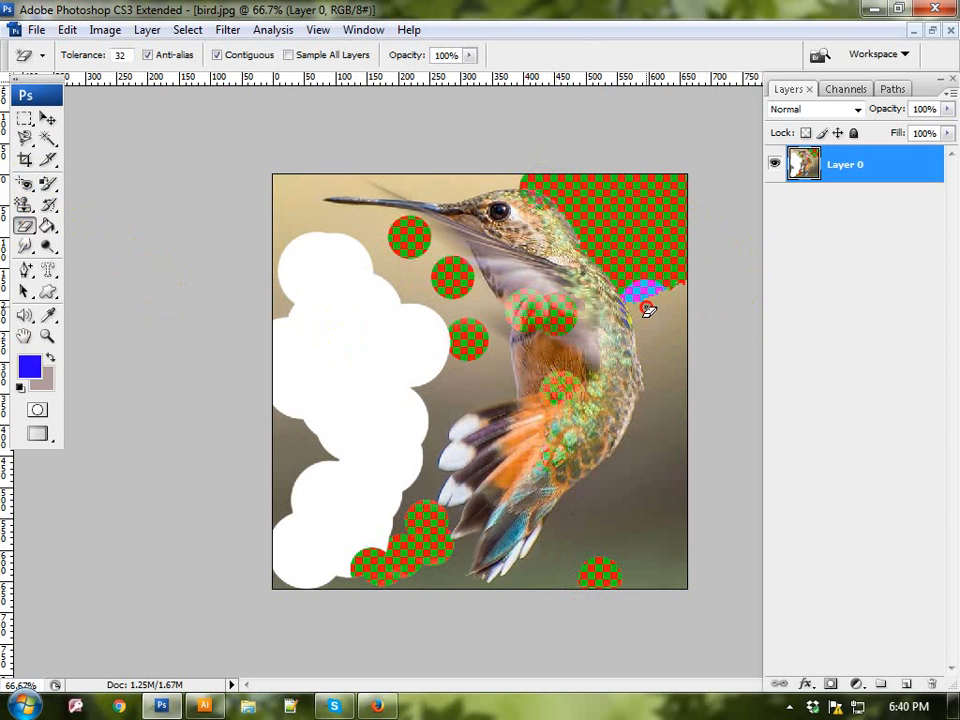
{"action": "left_click", "coordinate": [643, 446]}
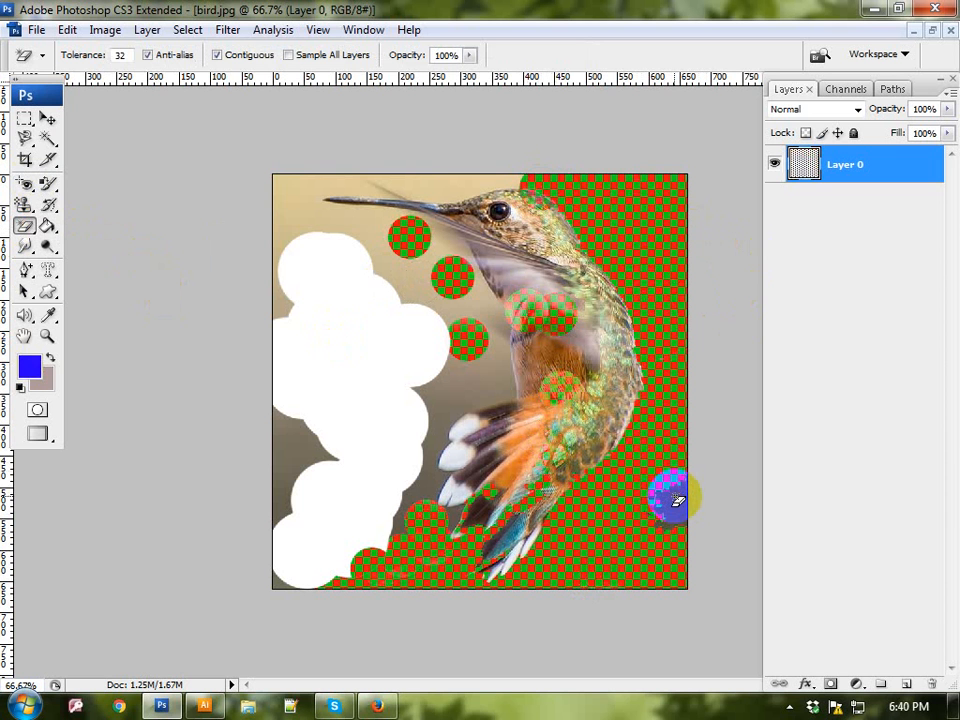
{"action": "left_click", "coordinate": [582, 330]}
{"action": "left_click", "coordinate": [536, 263]}
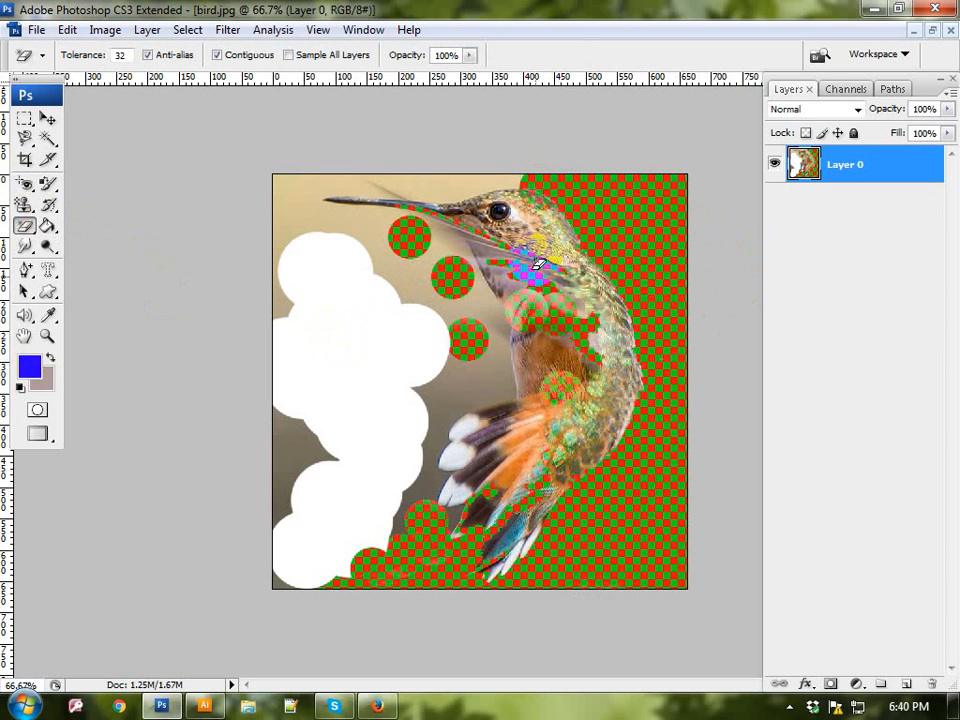
{"action": "left_click", "coordinate": [317, 208]}
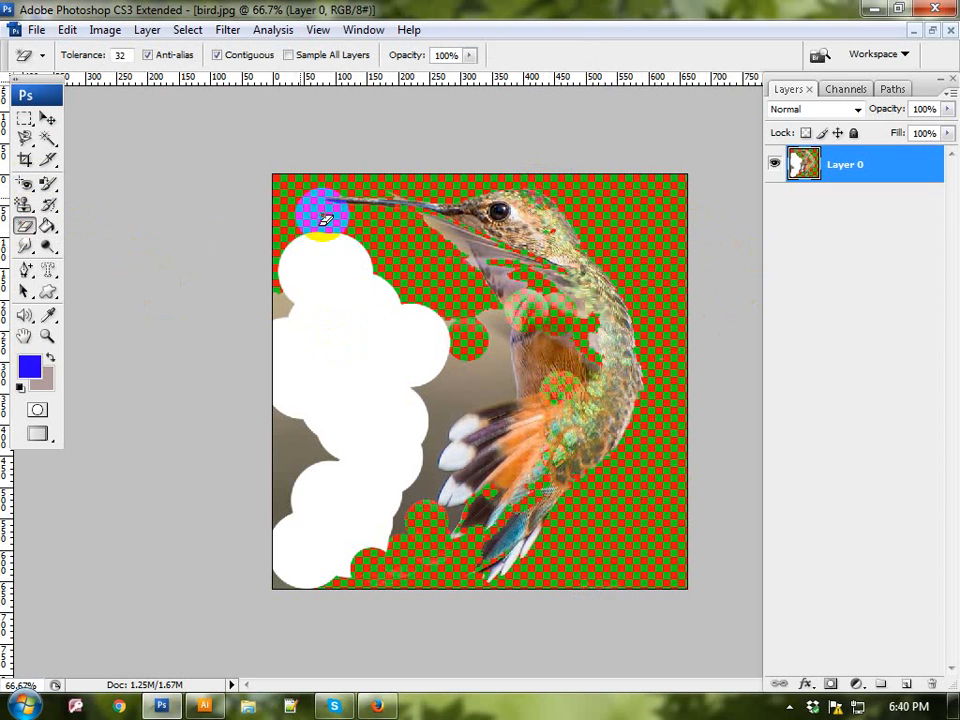
{"action": "left_click", "coordinate": [470, 372]}
{"action": "left_click", "coordinate": [407, 456]}
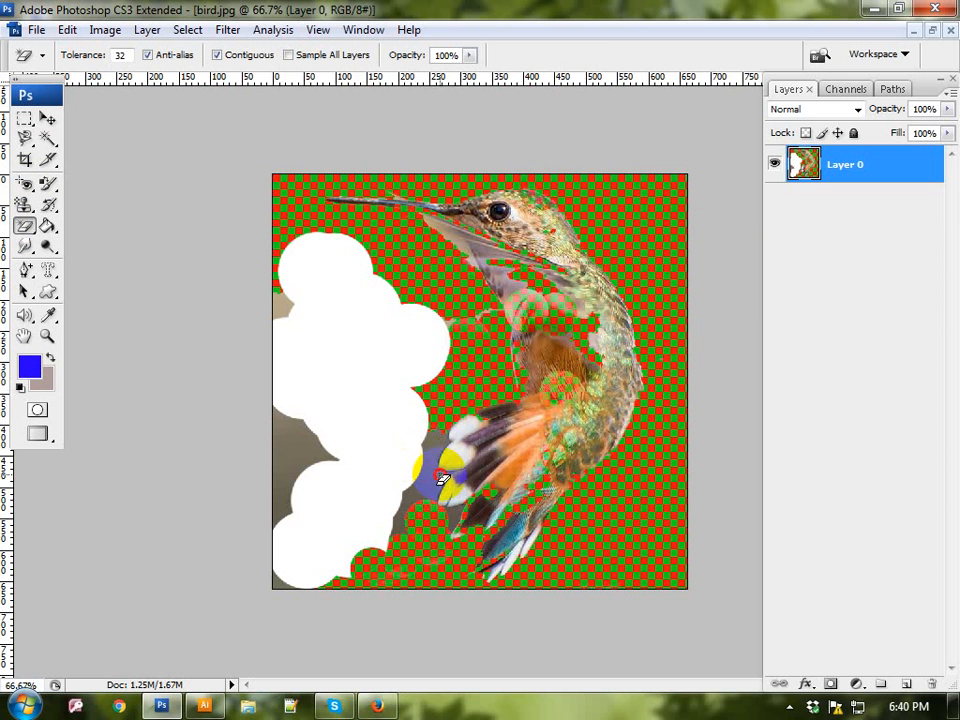
{"action": "left_click", "coordinate": [311, 422]}
{"action": "left_click", "coordinate": [25, 228]}
{"action": "left_click", "coordinate": [25, 228]}
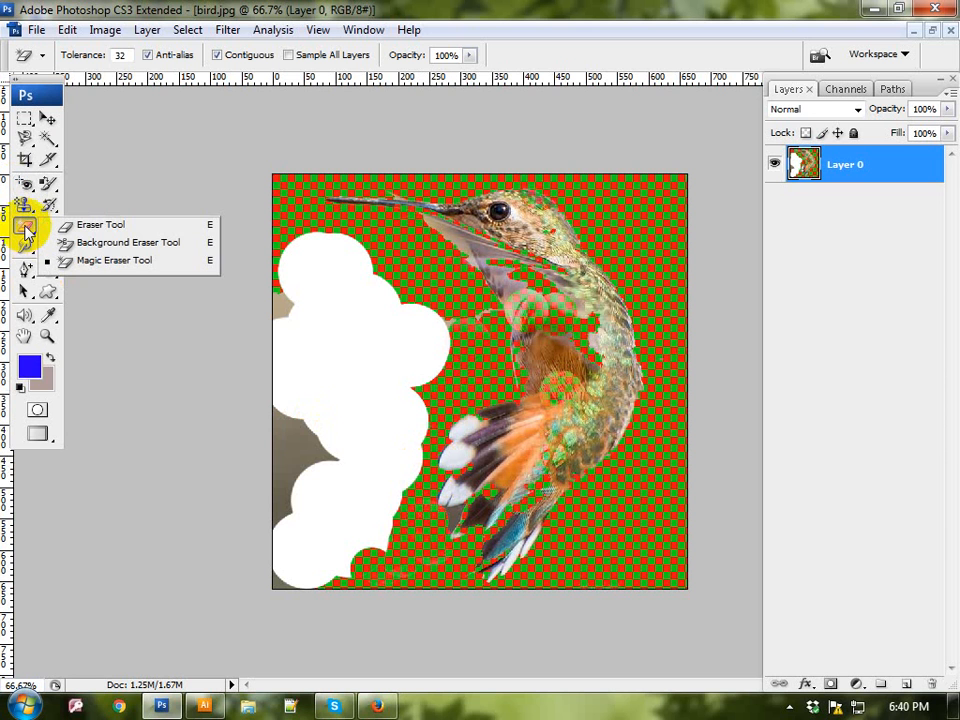
{"action": "left_click", "coordinate": [27, 230]}
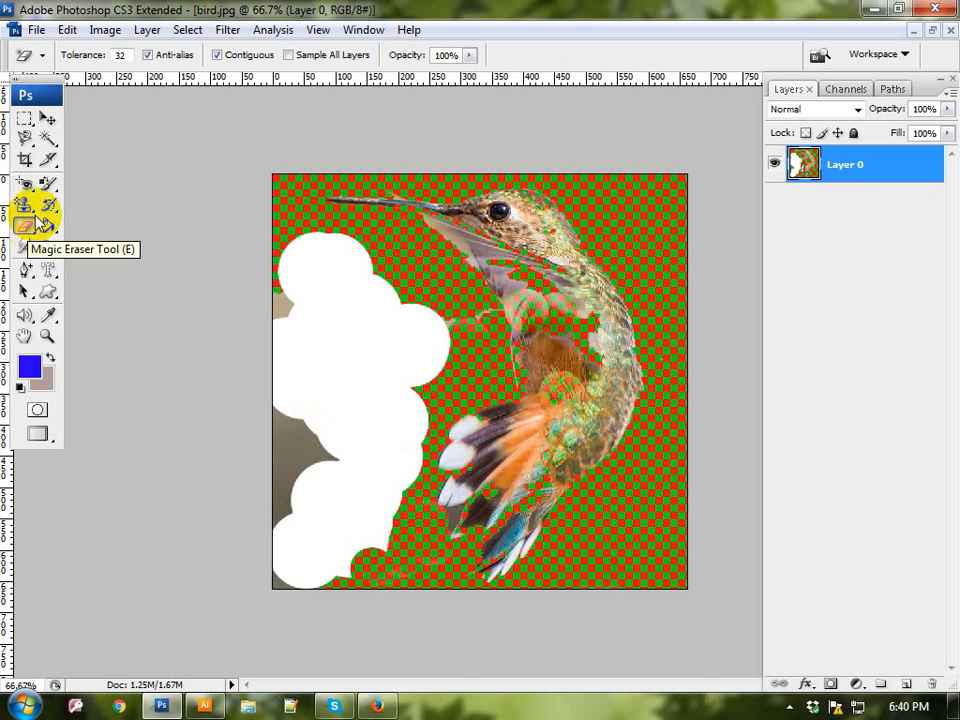
{"action": "left_click", "coordinate": [46, 228]}
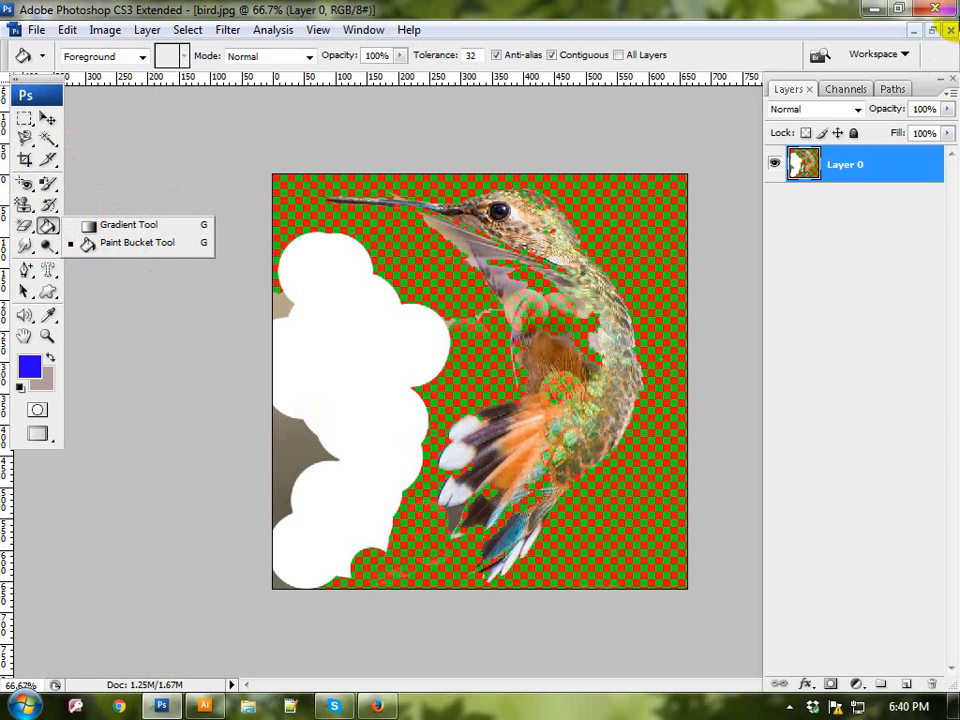
Step: Close bird.jpg without saving it and create a new International Paper A4 document with its width unit set to inches
{"action": "left_click", "coordinate": [952, 31]}
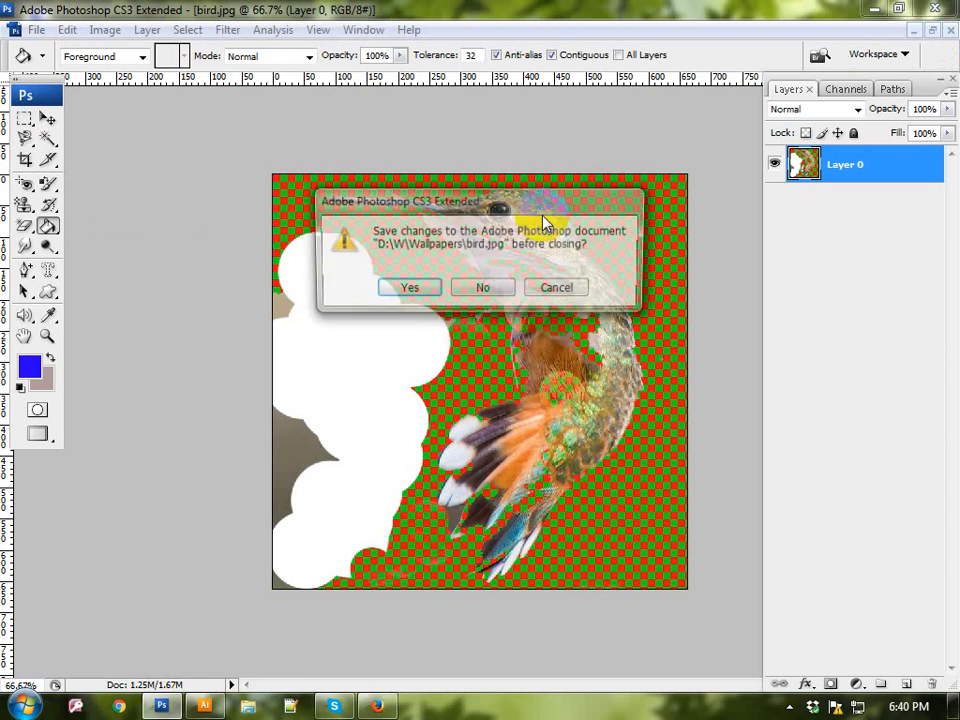
{"action": "left_click", "coordinate": [495, 292]}
{"action": "left_click", "coordinate": [18, 30]}
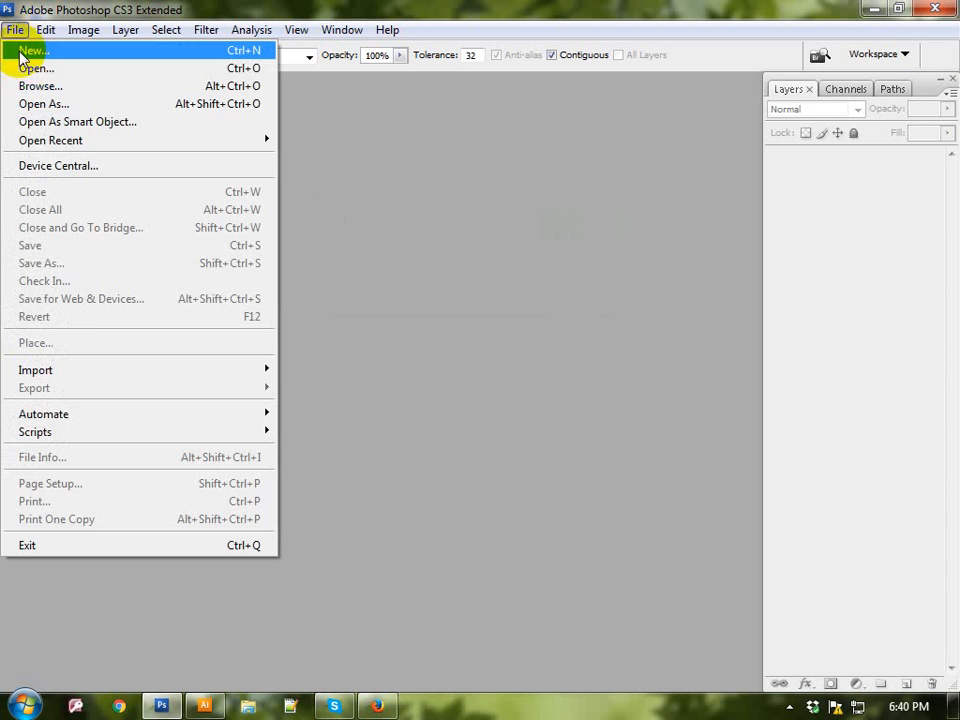
{"action": "left_click", "coordinate": [20, 48]}
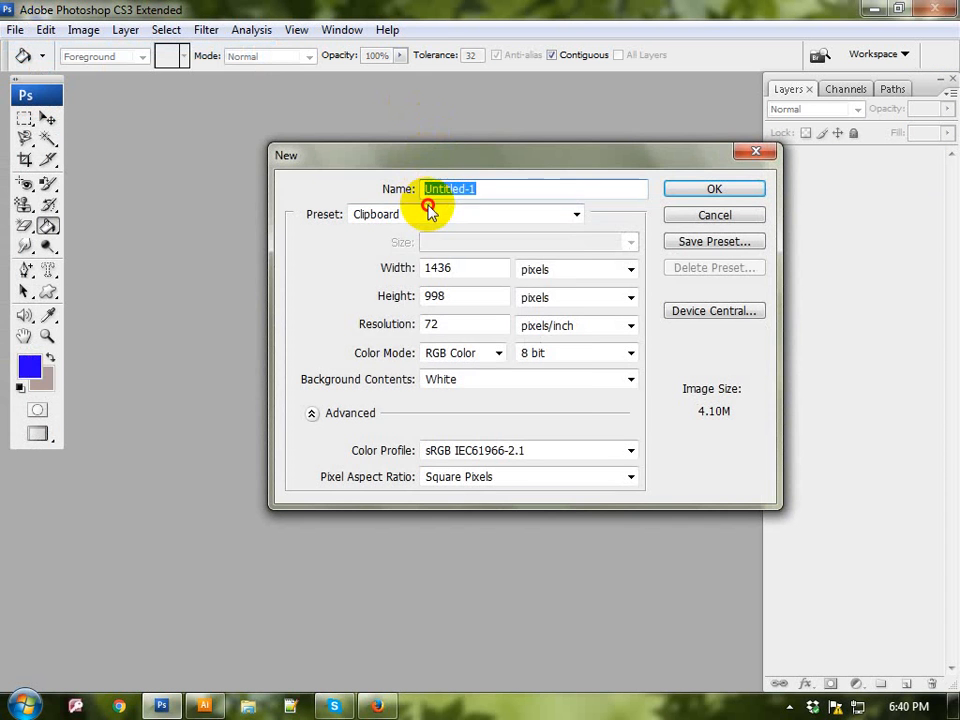
{"action": "left_click", "coordinate": [429, 210]}
{"action": "left_click", "coordinate": [403, 294]}
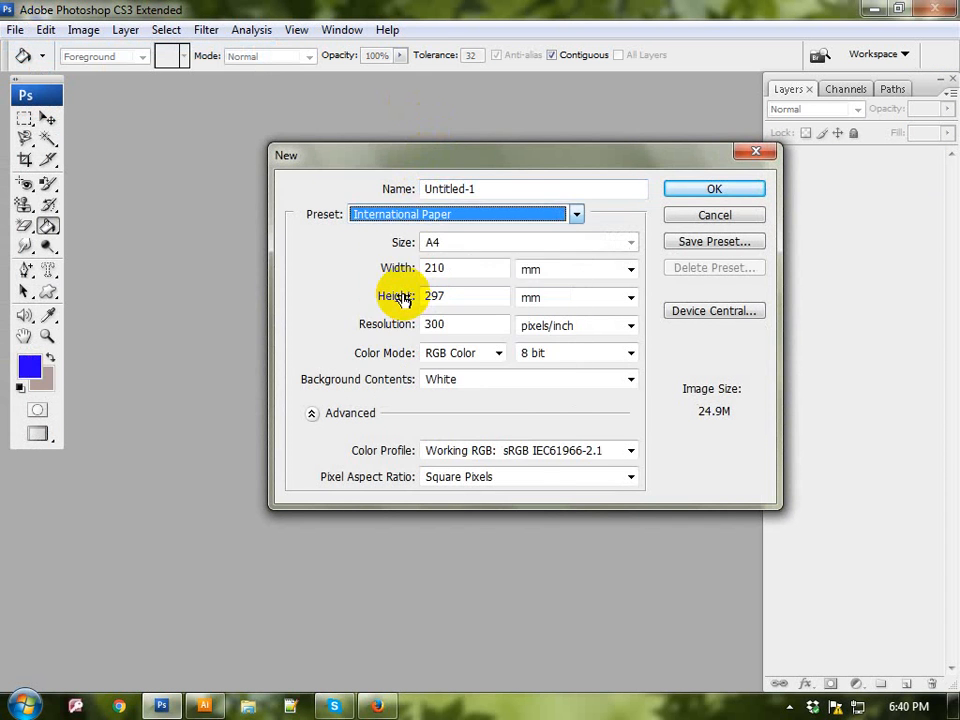
{"action": "left_click", "coordinate": [531, 268]}
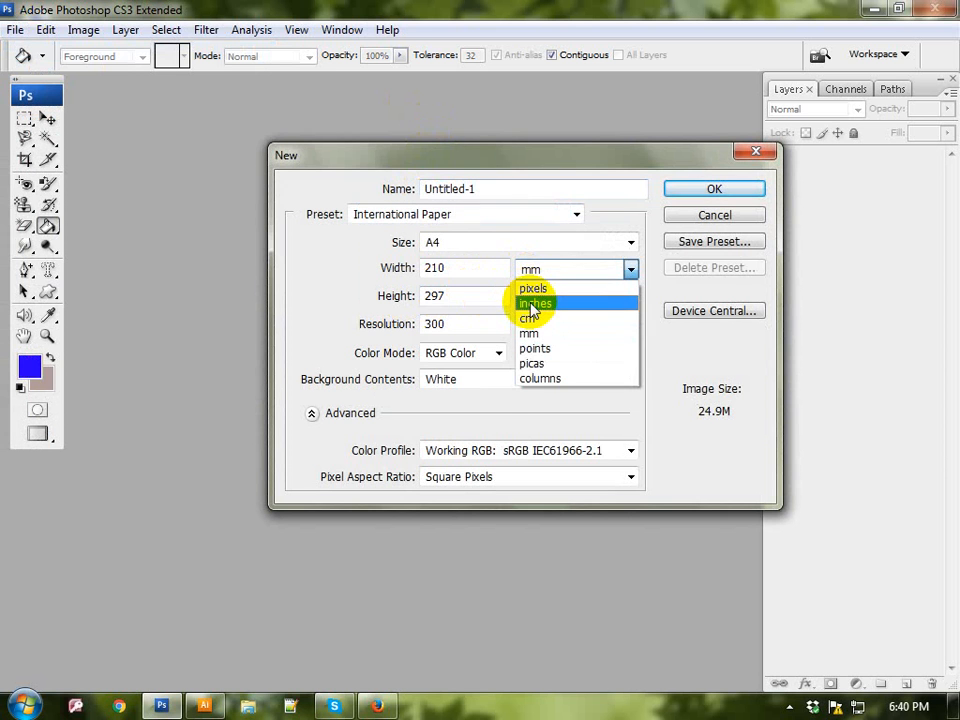
{"action": "left_click", "coordinate": [533, 303]}
{"action": "left_click", "coordinate": [688, 196]}
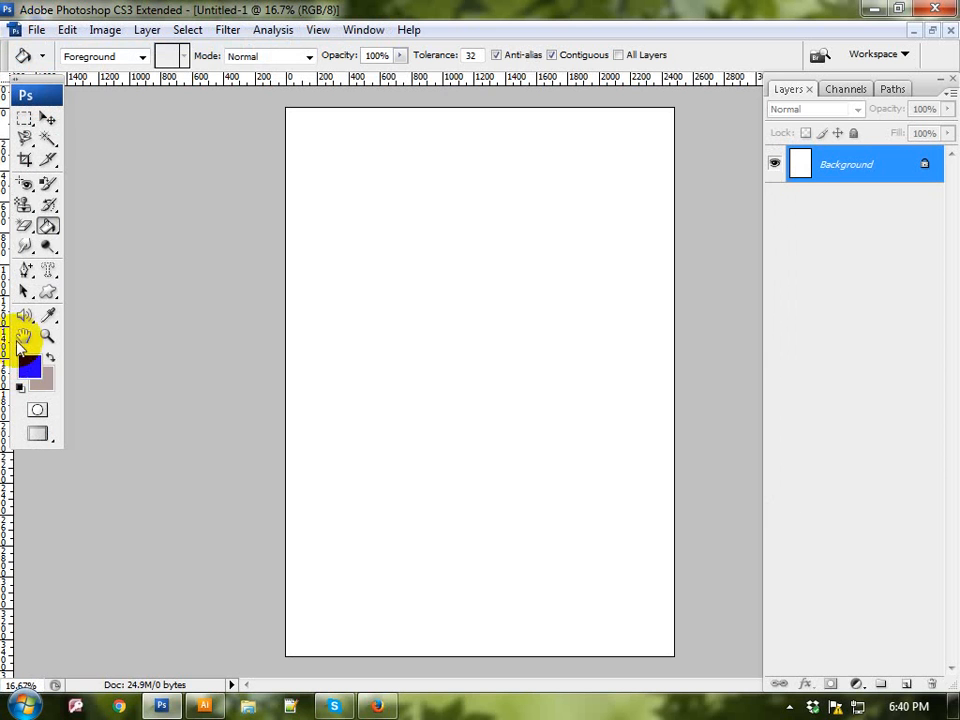
Step: Activate the Gradient Tool and choose the full rainbow-coloured gradient preset
{"action": "left_click_drag", "start_coordinate": [50, 226], "coordinate": [90, 221]}
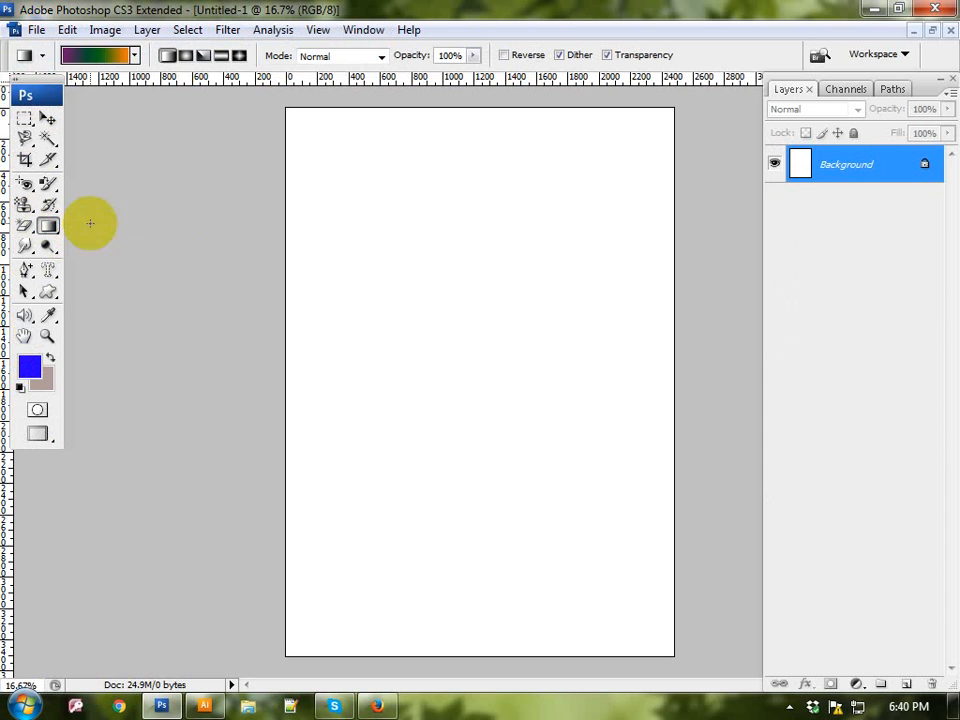
{"action": "left_click", "coordinate": [136, 57]}
{"action": "left_click", "coordinate": [95, 121]}
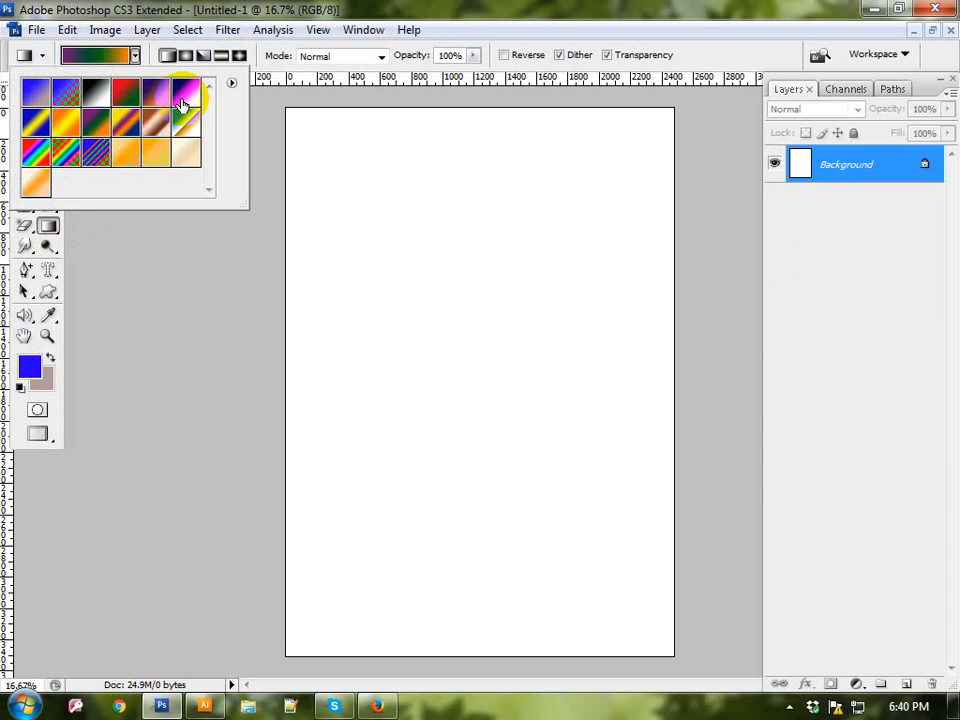
{"action": "left_click", "coordinate": [34, 153]}
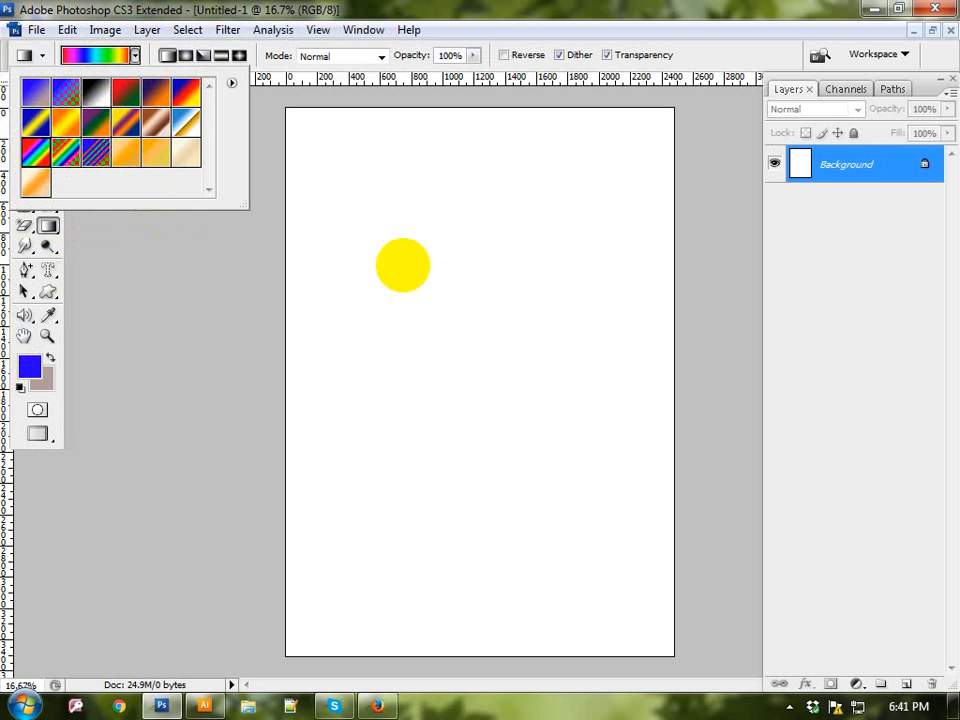
Step: Fill the page with a vertical linear rainbow gradient and undo the fill
{"action": "left_click_drag", "start_coordinate": [484, 176], "coordinate": [489, 482]}
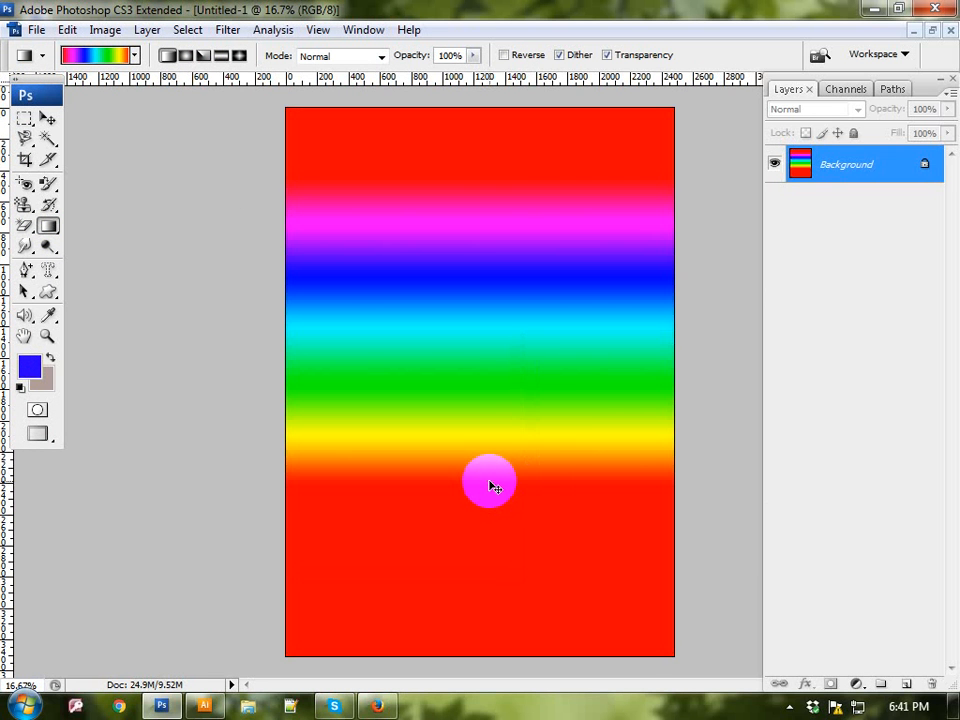
{"action": "key", "text": "ctrl+z"}
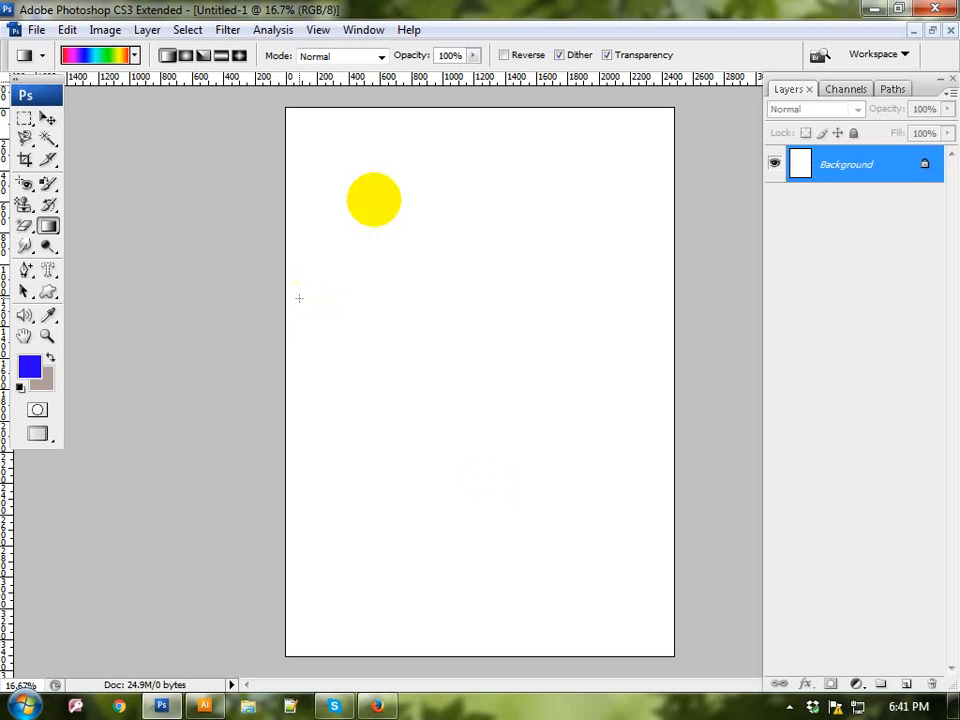
Step: Delete all gradient presets in the third and fourth rows of the gradient picker
{"action": "left_click", "coordinate": [135, 56]}
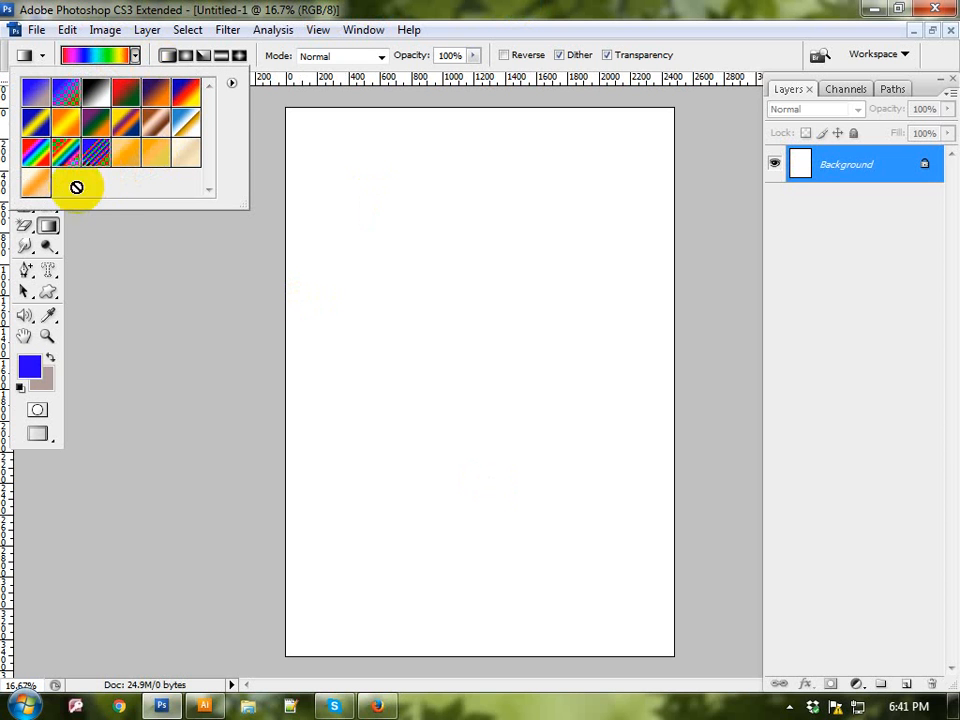
{"action": "right_click", "coordinate": [40, 190]}
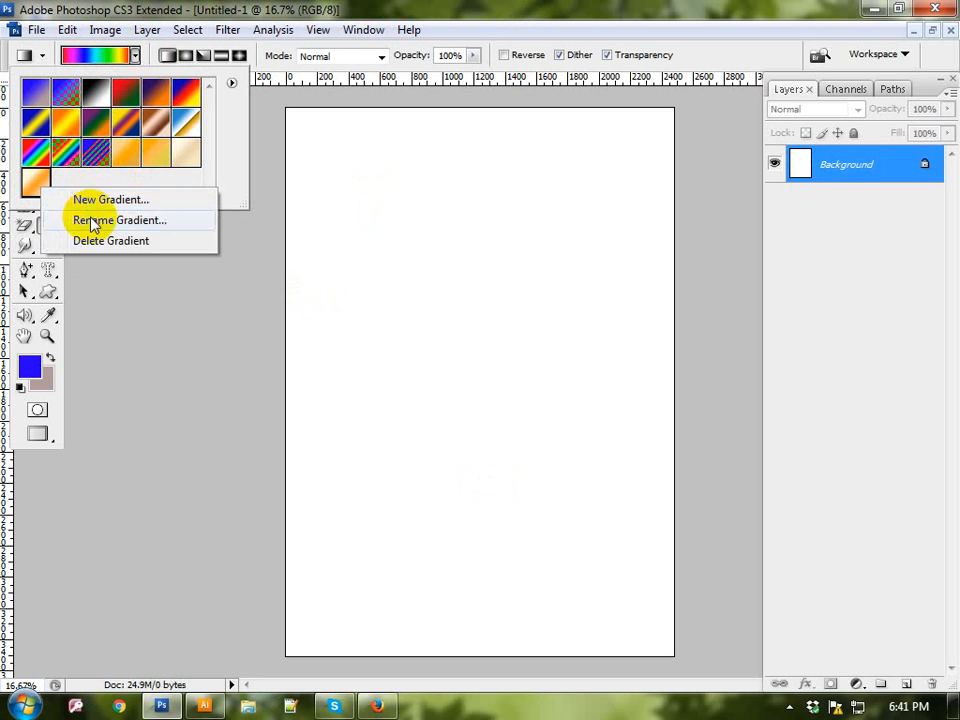
{"action": "left_click", "coordinate": [95, 241]}
{"action": "right_click", "coordinate": [55, 151]}
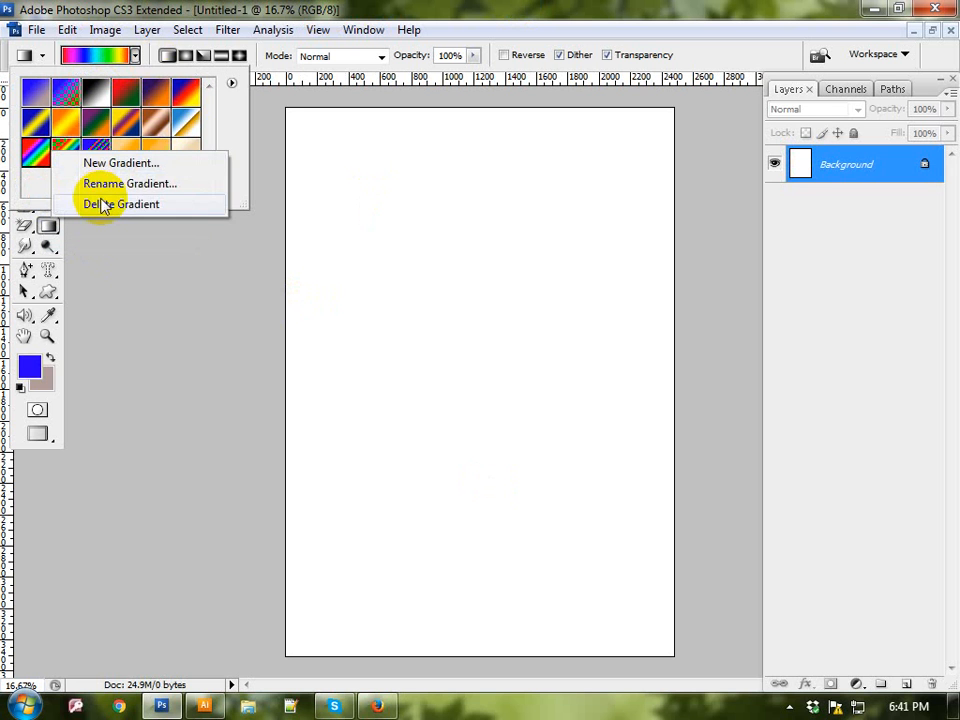
{"action": "left_click", "coordinate": [100, 205]}
{"action": "right_click", "coordinate": [61, 156]}
{"action": "left_click", "coordinate": [103, 209]}
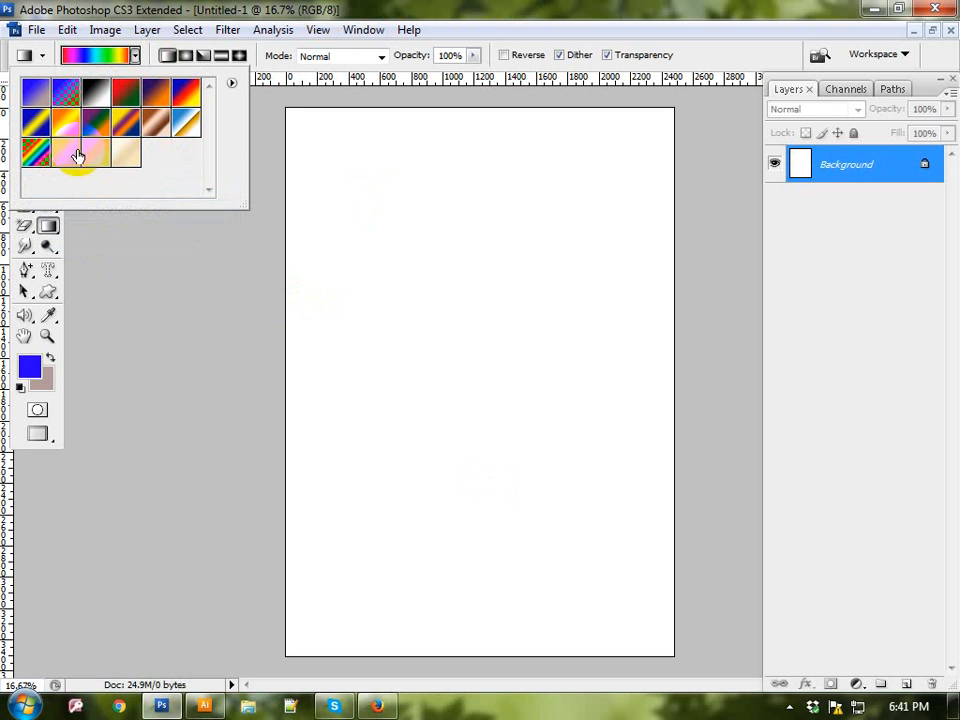
{"action": "right_click", "coordinate": [77, 154]}
{"action": "left_click", "coordinate": [103, 205]}
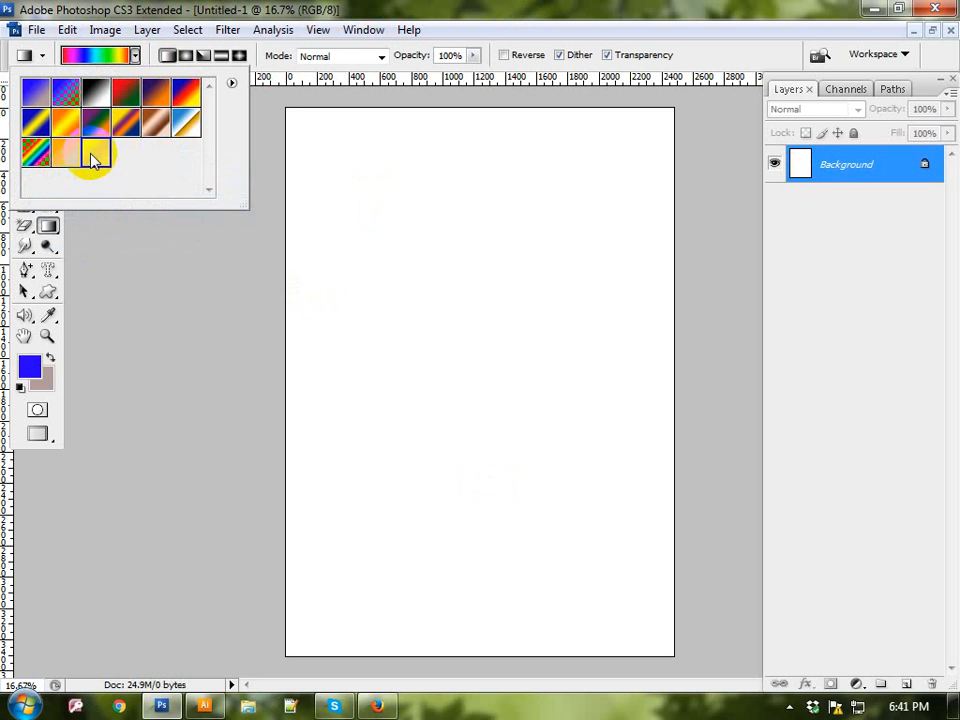
{"action": "right_click", "coordinate": [92, 154]}
{"action": "left_click", "coordinate": [133, 209]}
{"action": "right_click", "coordinate": [68, 160]}
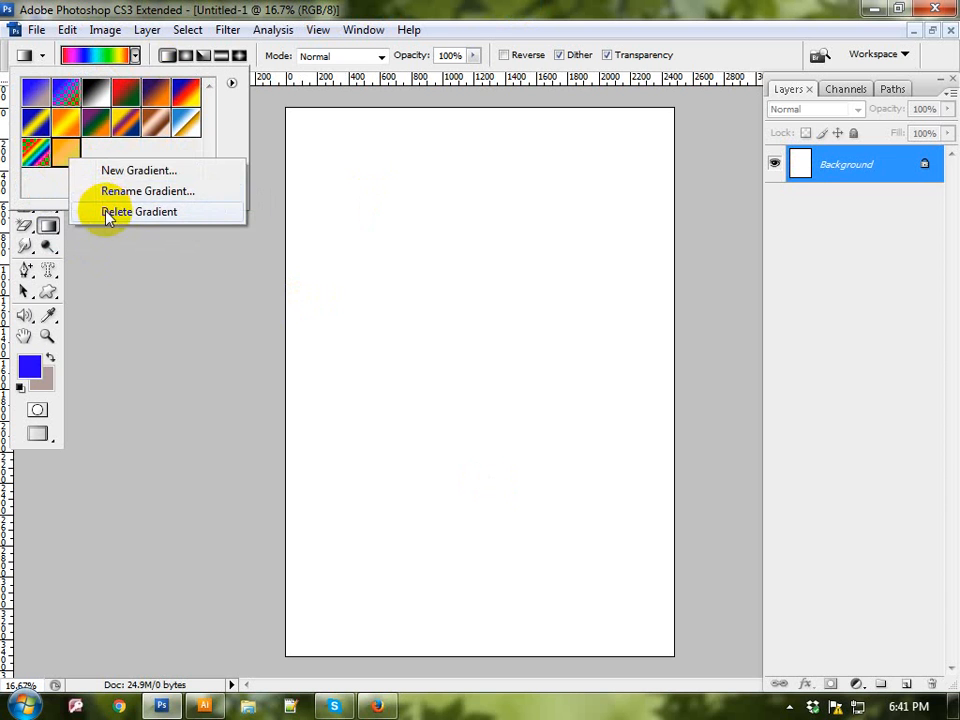
{"action": "left_click", "coordinate": [100, 210]}
{"action": "right_click", "coordinate": [38, 150]}
Step: Delete every gradient preset in the second row of the gradient picker
{"action": "right_click", "coordinate": [43, 130]}
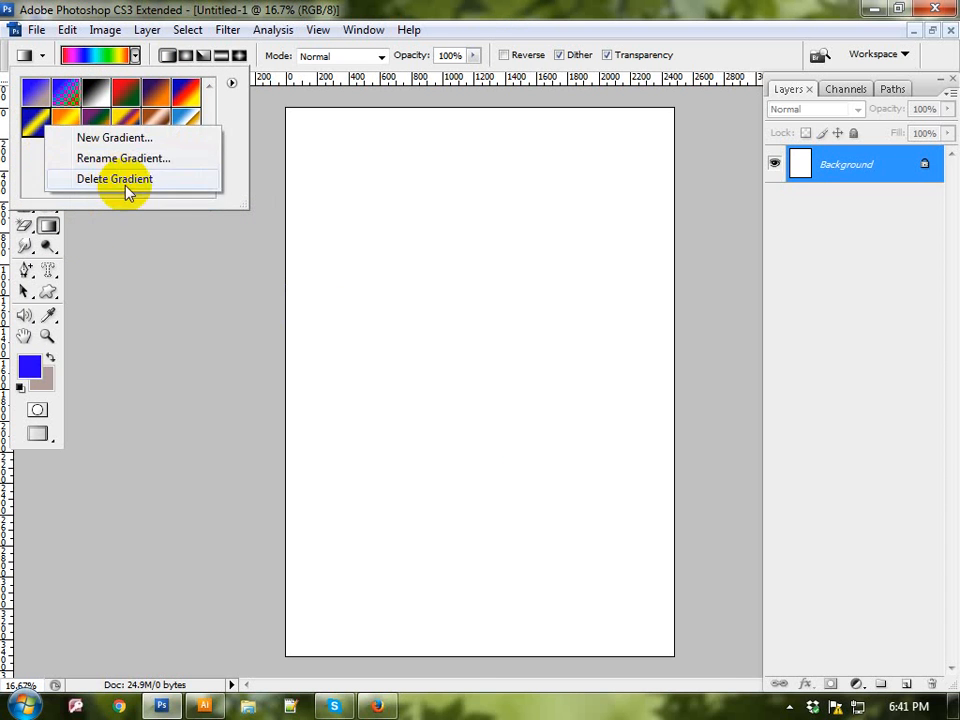
{"action": "left_click", "coordinate": [122, 179]}
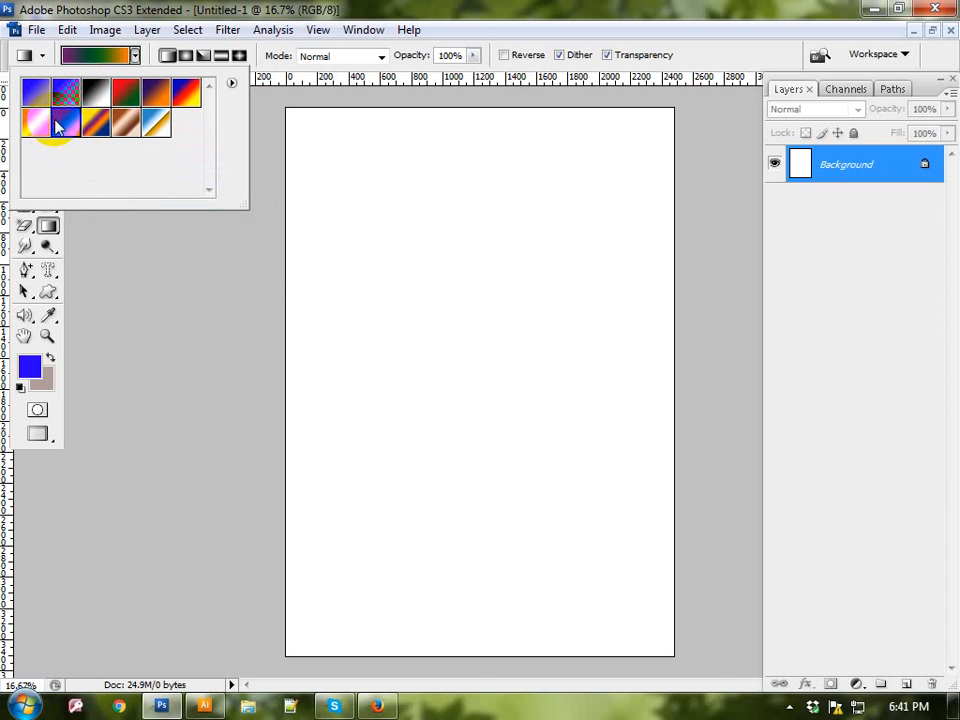
{"action": "right_click", "coordinate": [36, 122]}
{"action": "left_click", "coordinate": [120, 174]}
{"action": "right_click", "coordinate": [36, 122]}
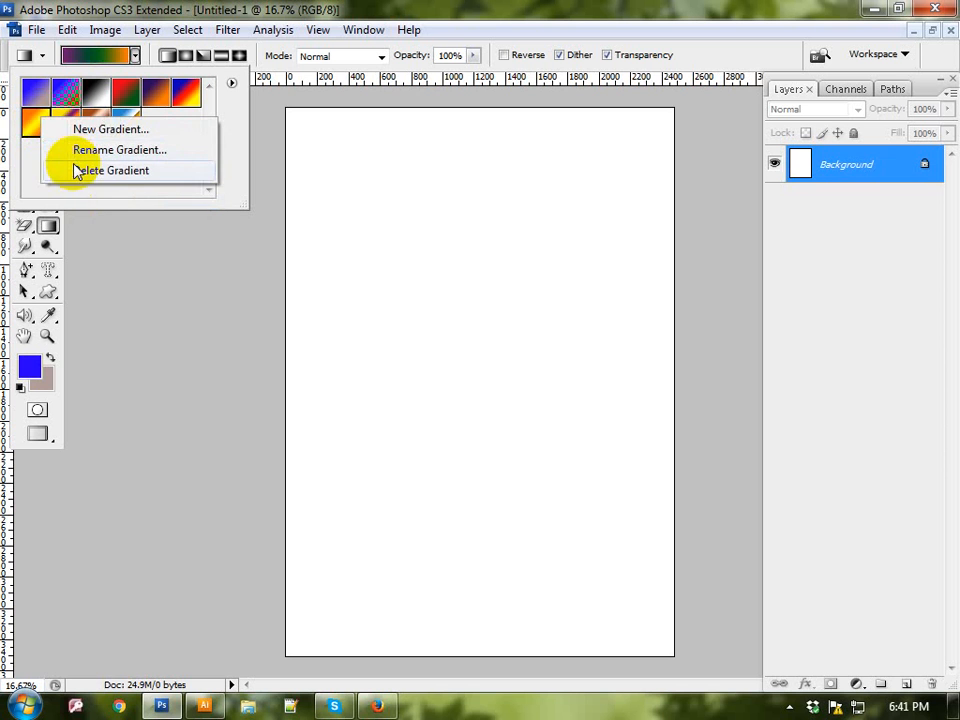
{"action": "left_click", "coordinate": [77, 167]}
{"action": "right_click", "coordinate": [63, 122]}
{"action": "left_click", "coordinate": [92, 176]}
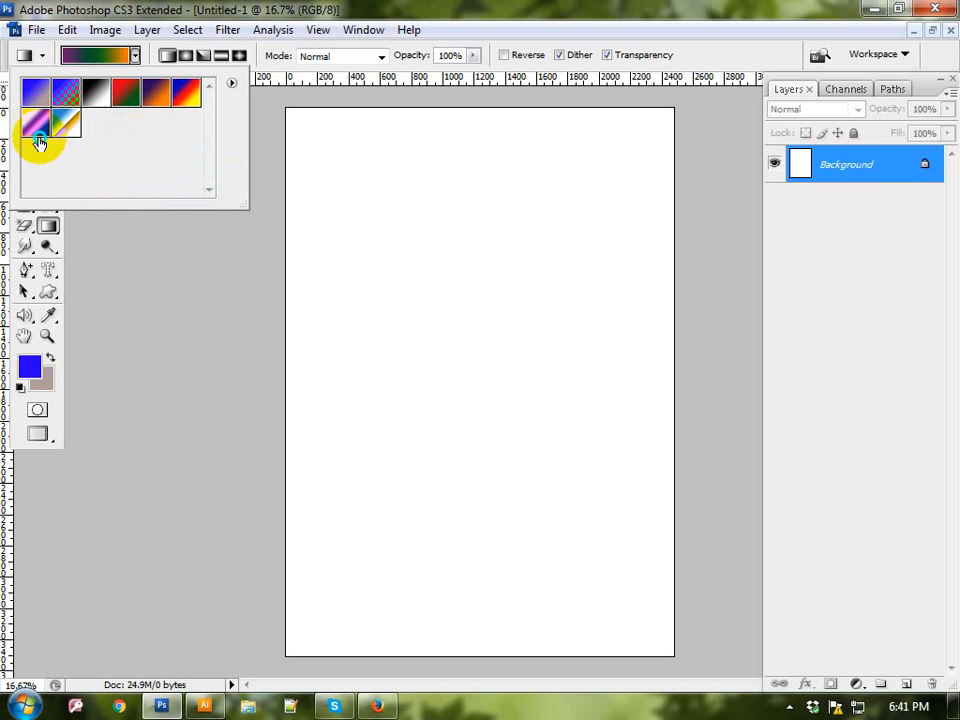
{"action": "right_click", "coordinate": [38, 128]}
{"action": "left_click", "coordinate": [70, 190]}
{"action": "right_click", "coordinate": [36, 125]}
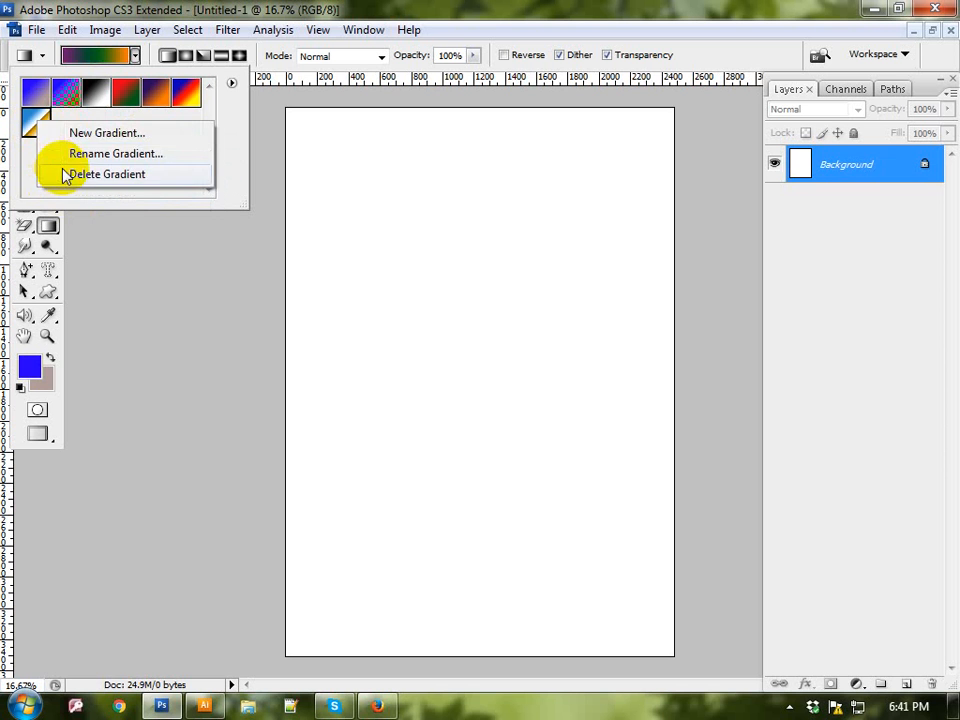
{"action": "left_click", "coordinate": [64, 173]}
Step: Delete the remaining first-row gradient presets so the picker is empty, and close the picker
{"action": "right_click", "coordinate": [37, 92]}
{"action": "left_click", "coordinate": [68, 144]}
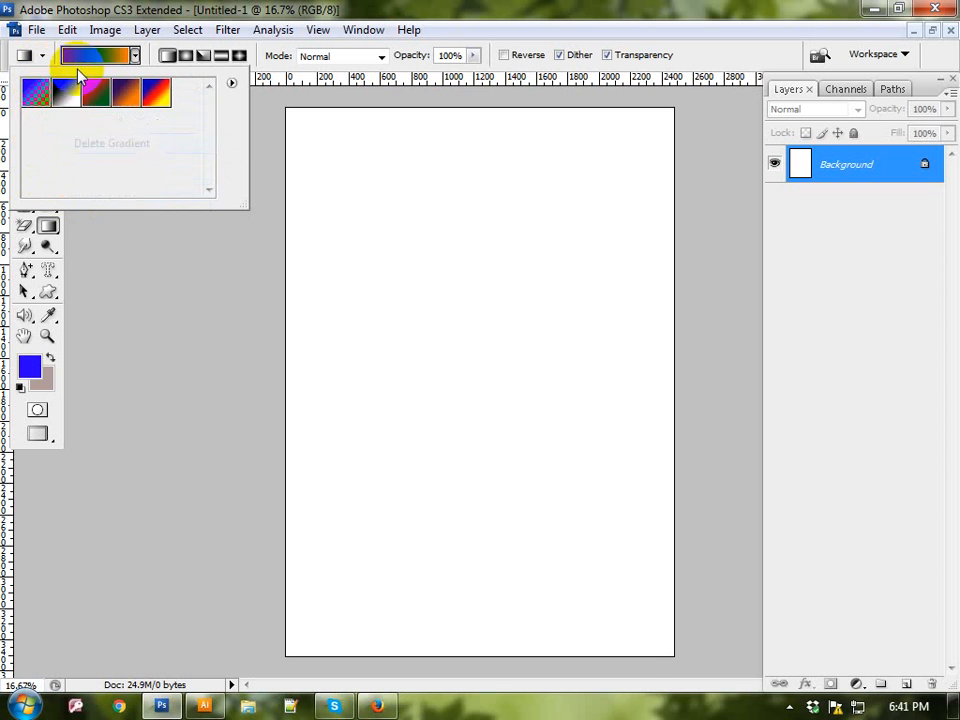
{"action": "right_click", "coordinate": [62, 92]}
{"action": "left_click", "coordinate": [81, 145]}
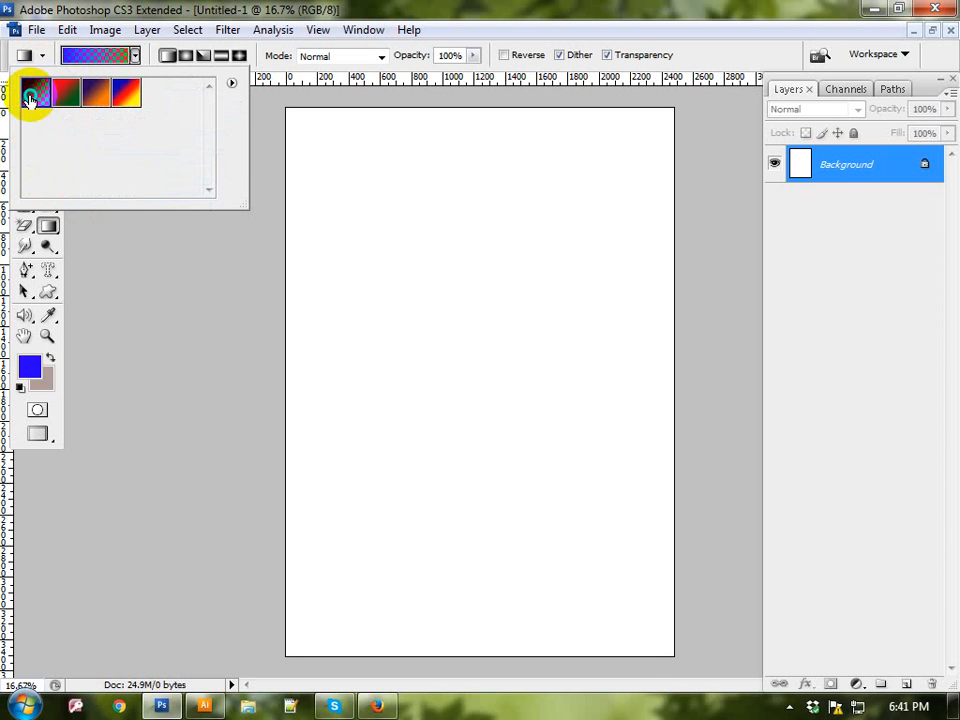
{"action": "right_click", "coordinate": [30, 100]}
{"action": "left_click", "coordinate": [62, 148]}
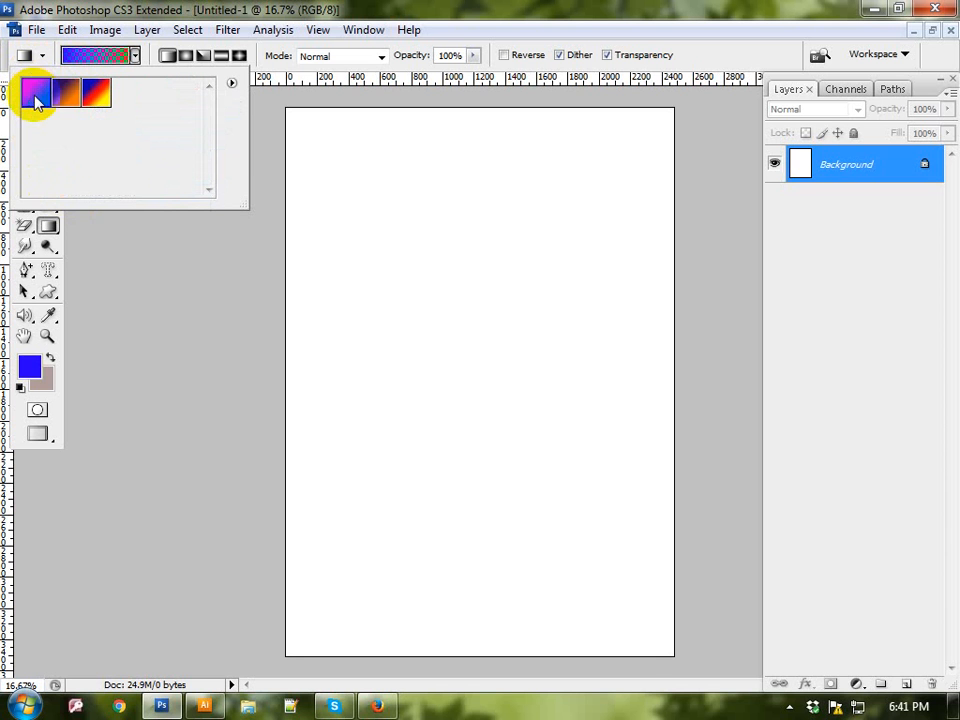
{"action": "right_click", "coordinate": [35, 100]}
{"action": "left_click", "coordinate": [70, 148]}
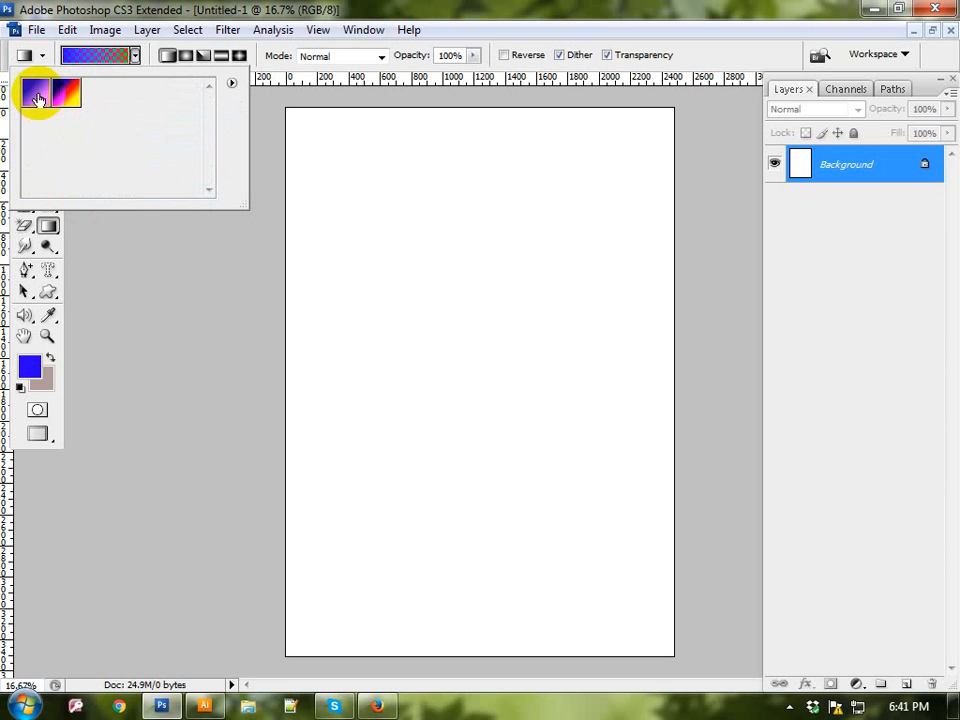
{"action": "right_click", "coordinate": [37, 100]}
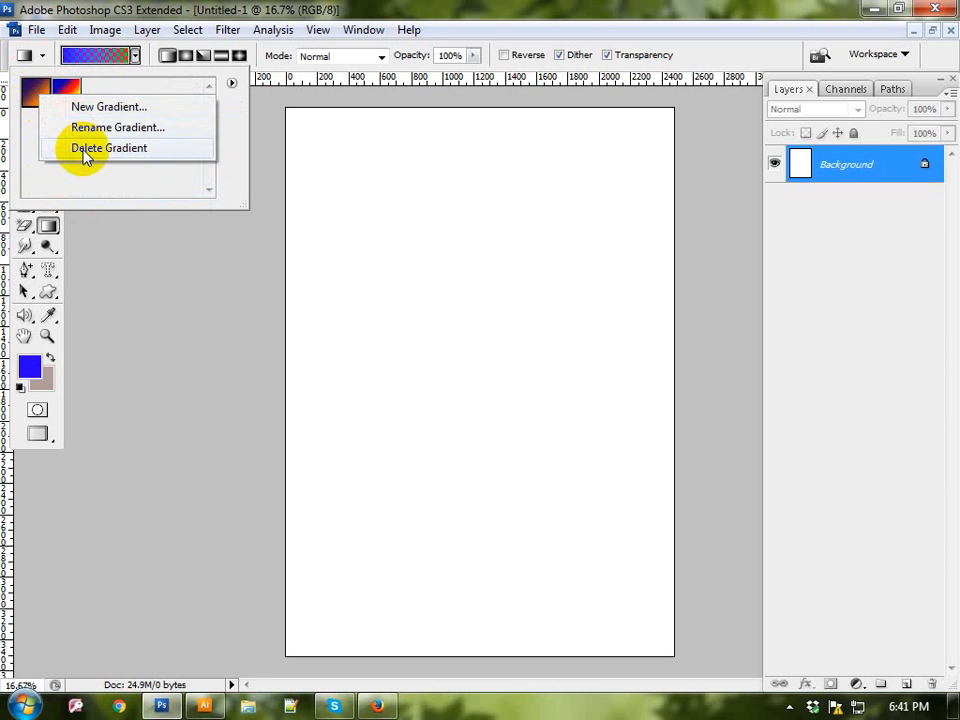
{"action": "left_click", "coordinate": [78, 148]}
{"action": "right_click", "coordinate": [37, 98]}
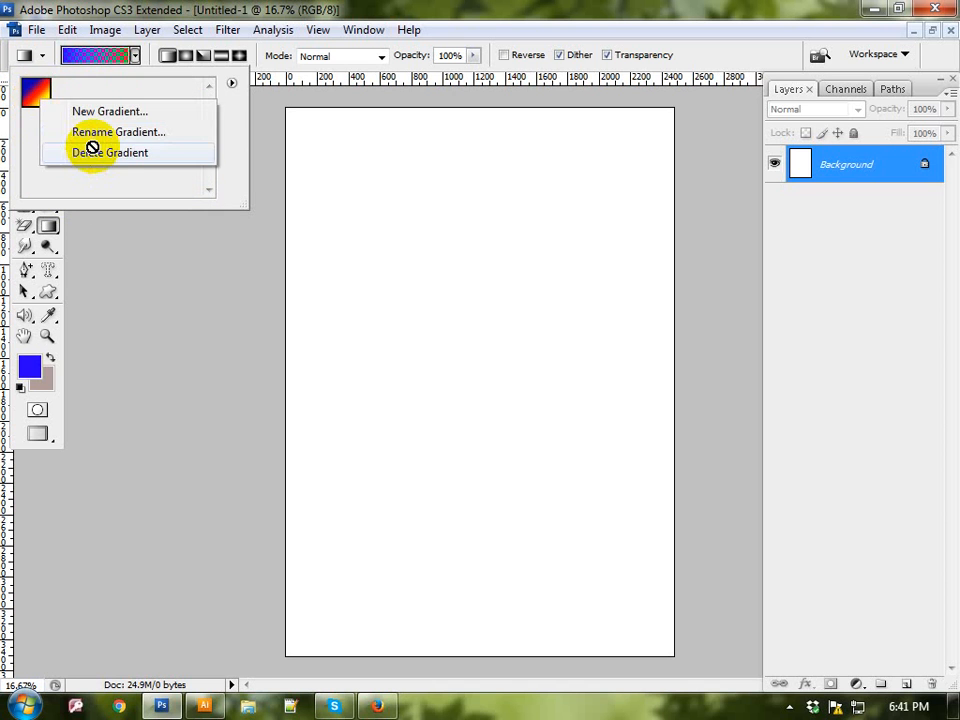
{"action": "left_click", "coordinate": [92, 148]}
{"action": "left_click", "coordinate": [135, 57]}
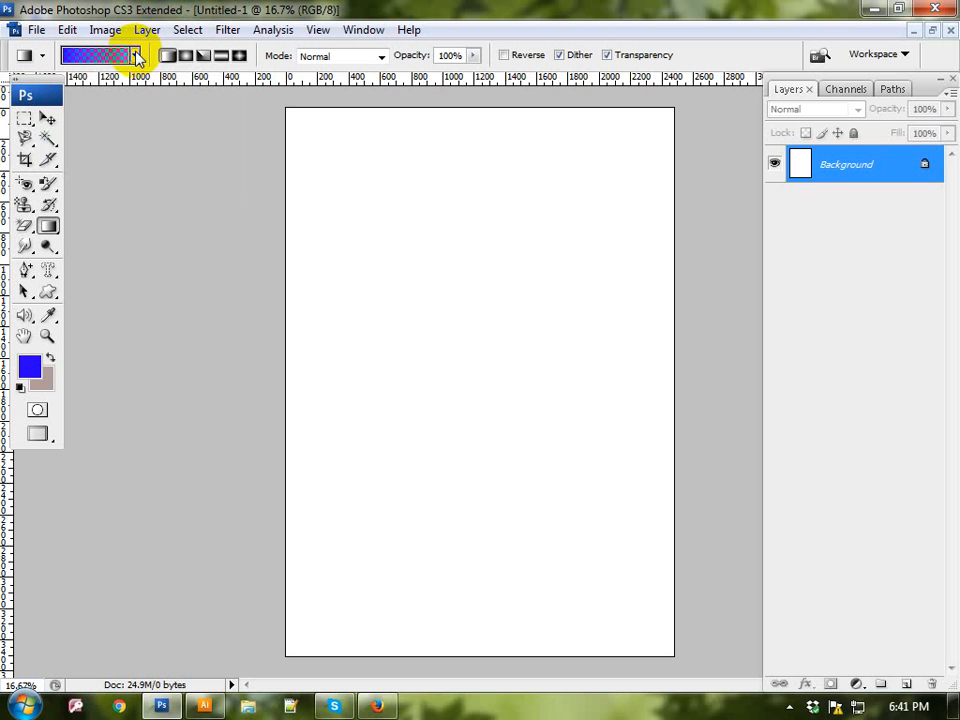
Step: Open the Gradient Editor for the current gradient and add a red (#ff000c) color stop at 10%
{"action": "left_click", "coordinate": [97, 55]}
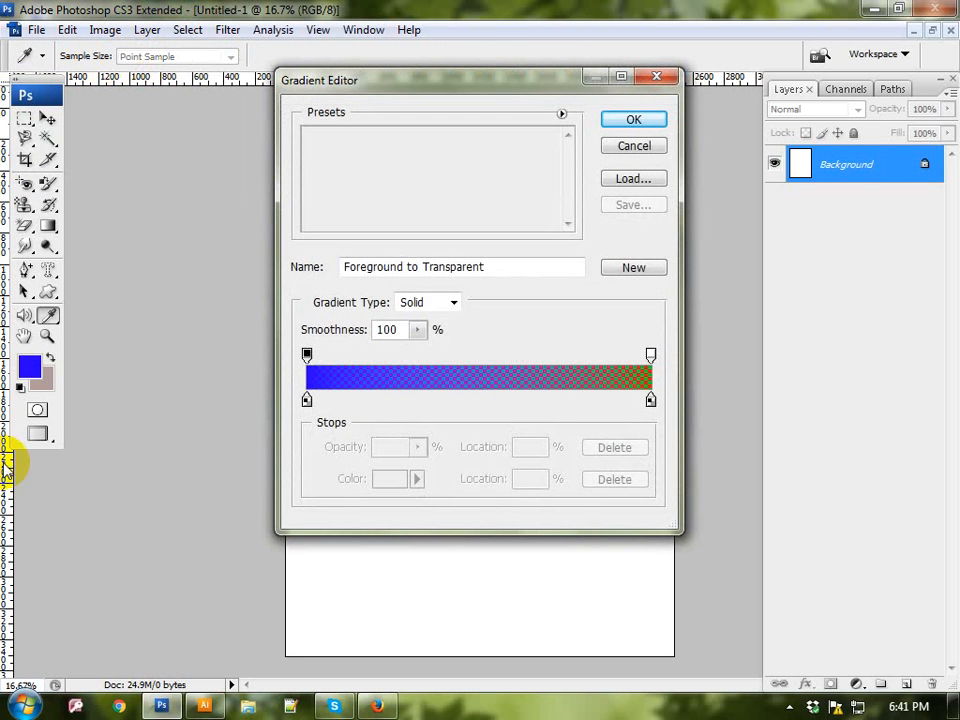
{"action": "left_click", "coordinate": [306, 401]}
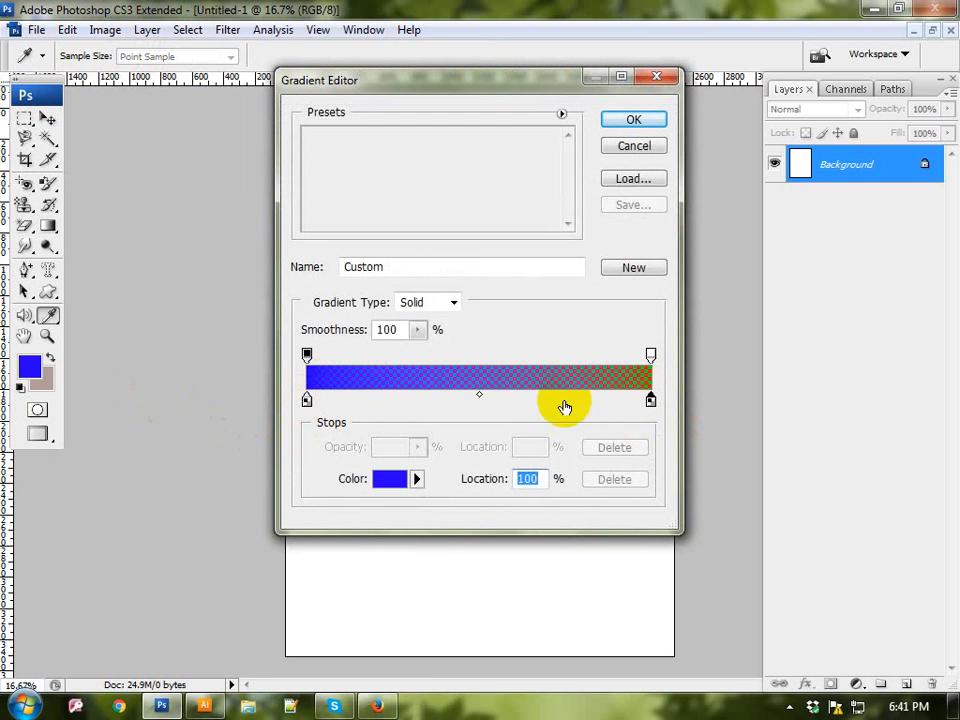
{"action": "left_click", "coordinate": [342, 400]}
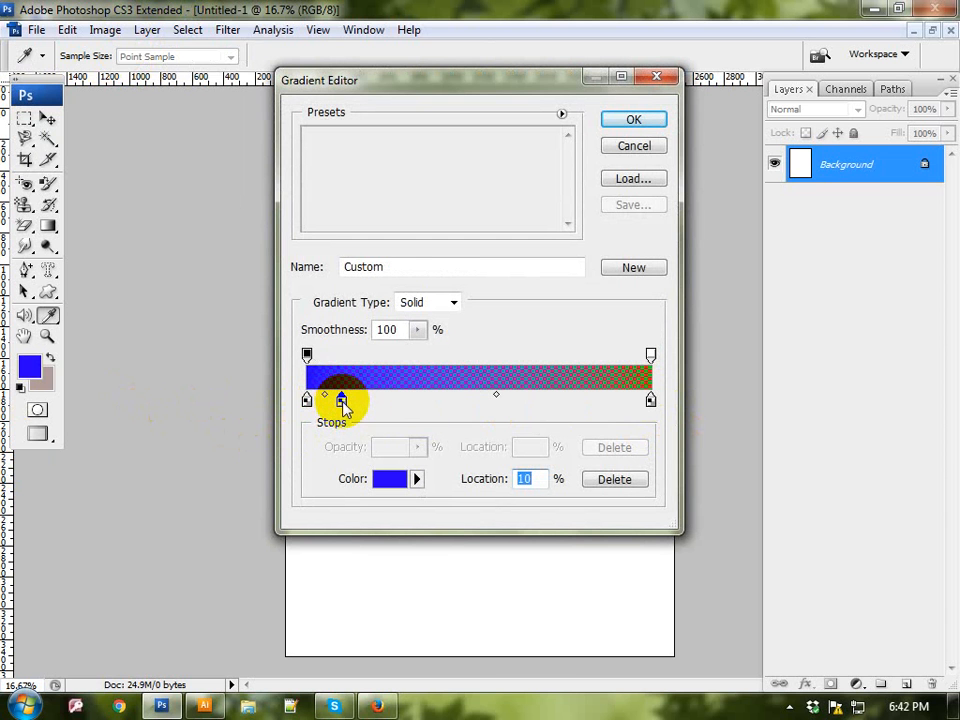
{"action": "left_click", "coordinate": [392, 478]}
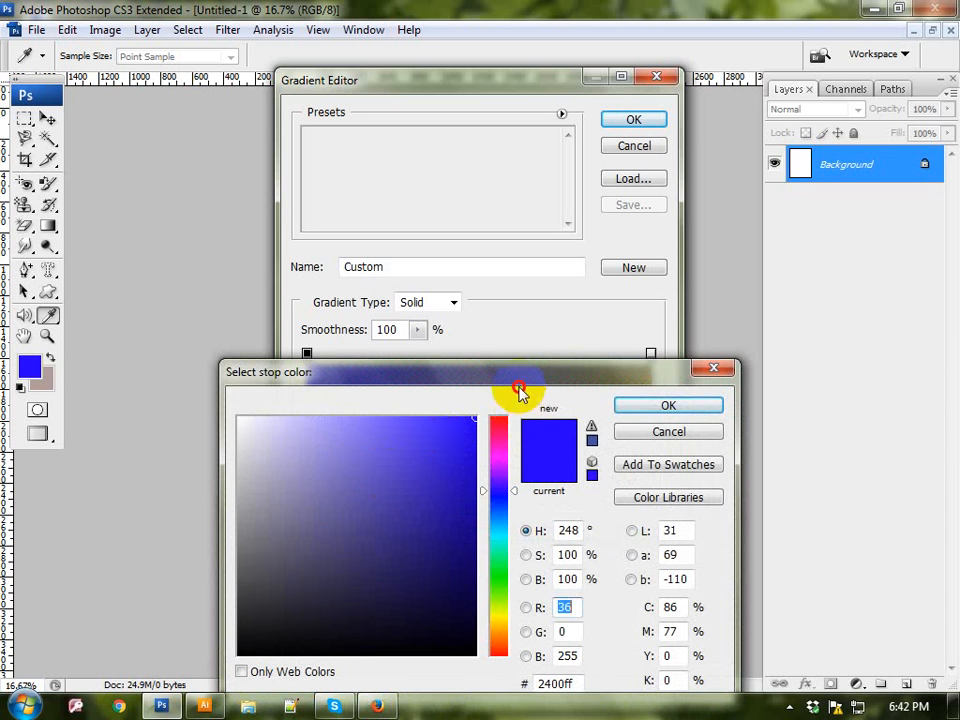
{"action": "left_click_drag", "start_coordinate": [519, 392], "coordinate": [690, 108]}
{"action": "left_click", "coordinate": [692, 120]}
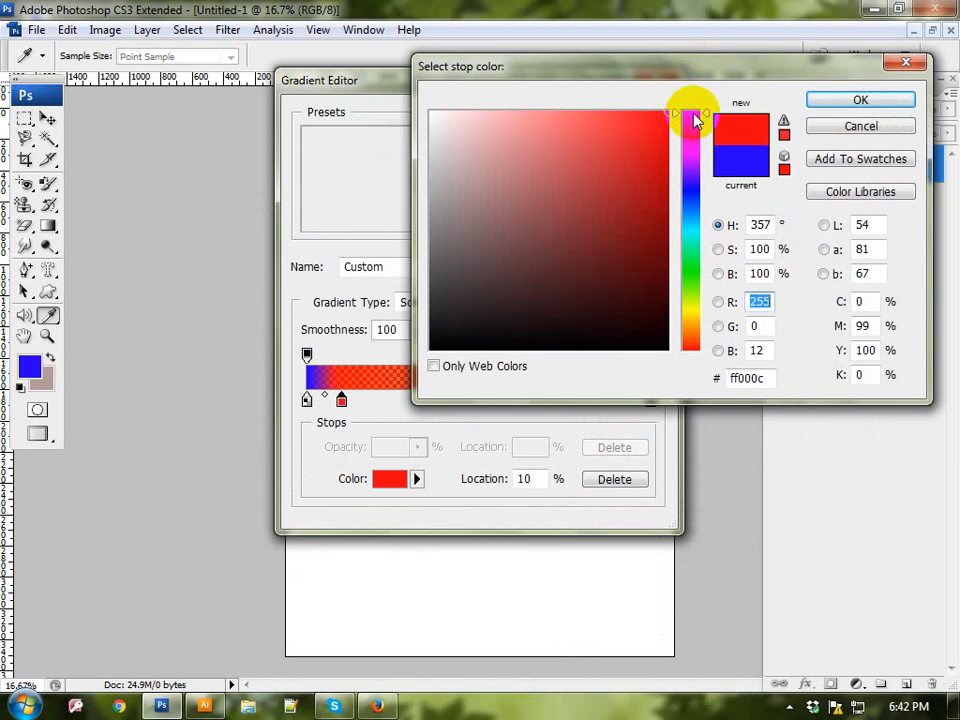
{"action": "left_click", "coordinate": [848, 101]}
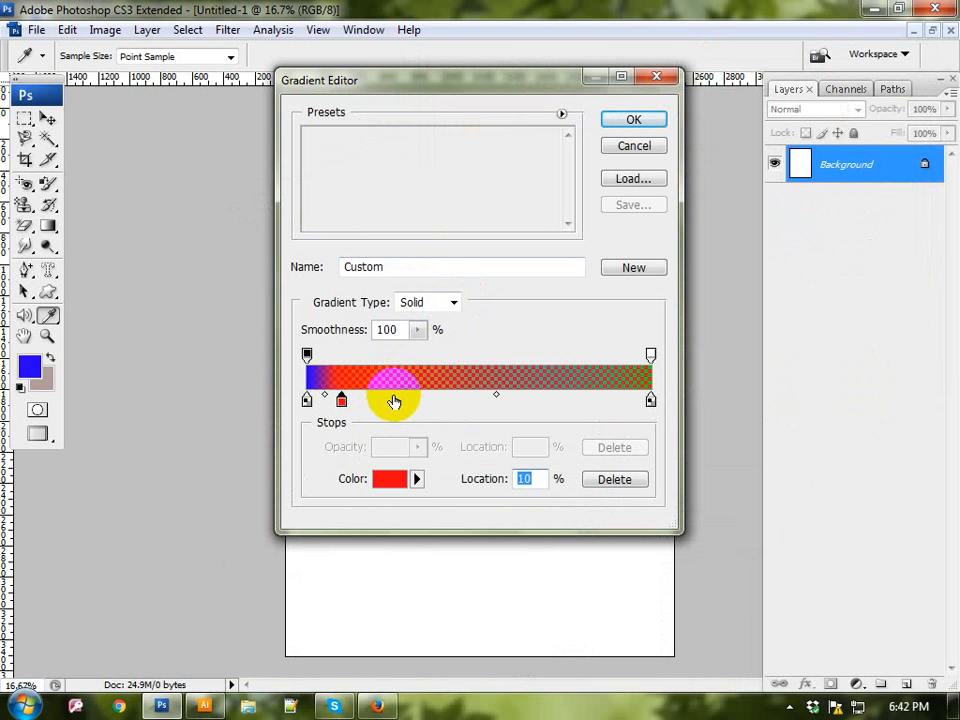
Step: Add a yellow (#ffea00) color stop at 25% and a green (#00ff1e) color stop at 43% to the gradient
{"action": "left_click", "coordinate": [394, 401]}
{"action": "left_click", "coordinate": [390, 479]}
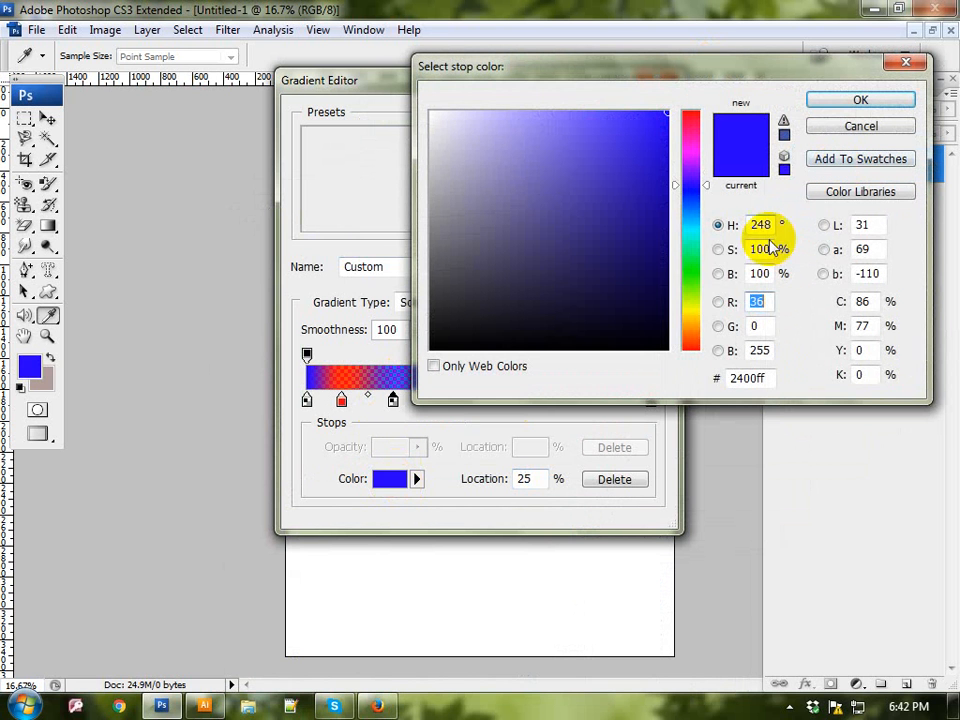
{"action": "left_click", "coordinate": [691, 313]}
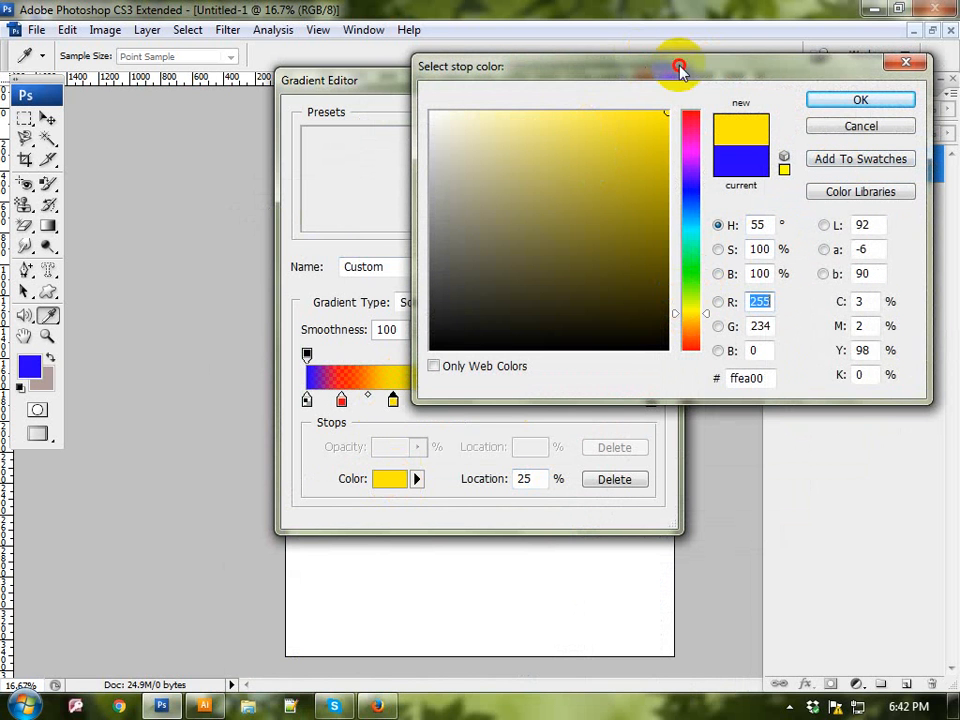
{"action": "left_click", "coordinate": [838, 101]}
{"action": "left_click", "coordinate": [455, 397]}
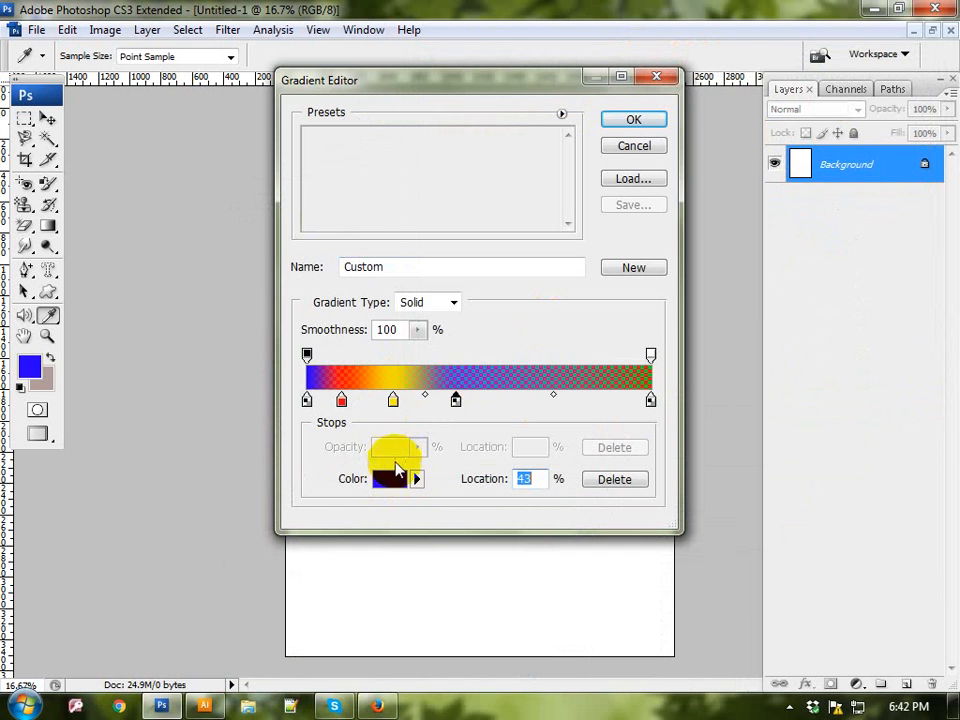
{"action": "left_click", "coordinate": [390, 478]}
{"action": "left_click", "coordinate": [686, 270]}
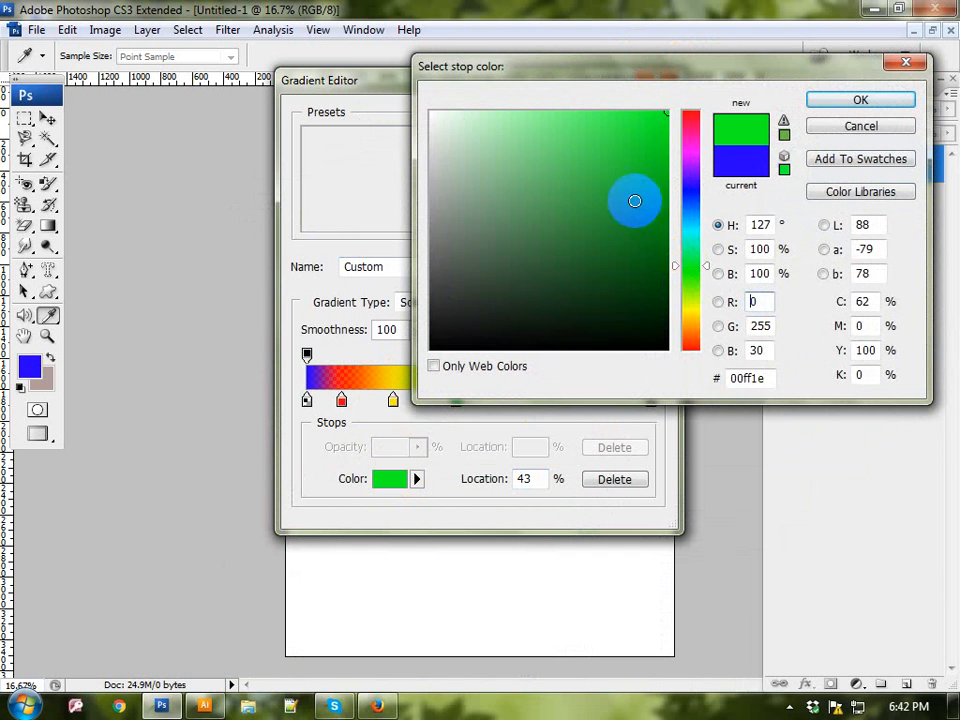
{"action": "left_click", "coordinate": [851, 99]}
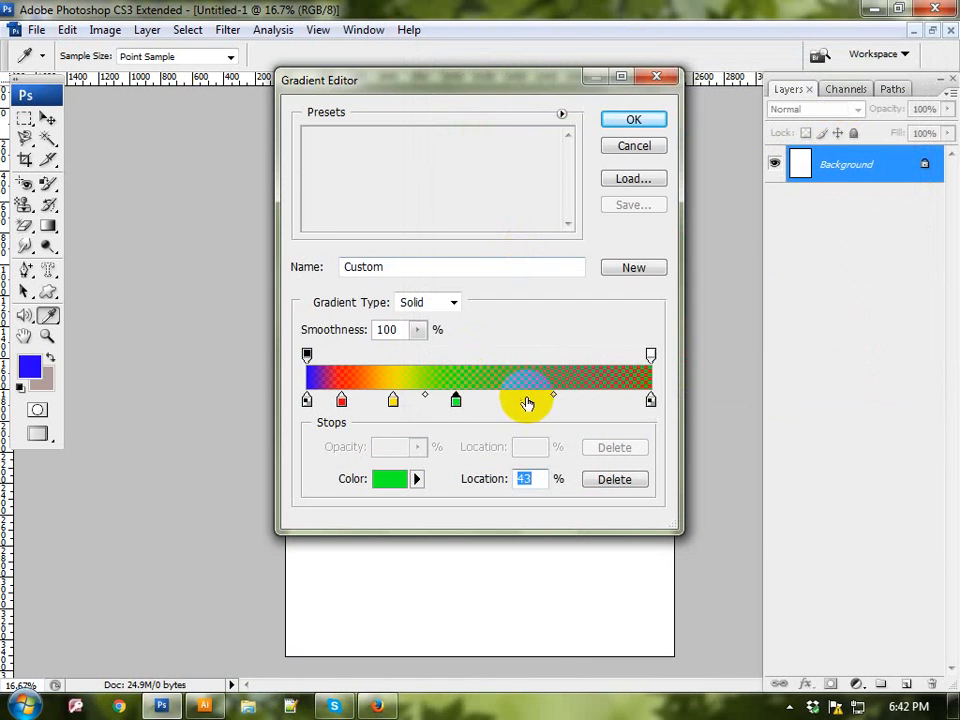
Step: Add a magenta color stop at 62% and a cyan (#1efffc) color stop at 76% to the gradient
{"action": "left_click", "coordinate": [520, 400]}
{"action": "left_click", "coordinate": [405, 478]}
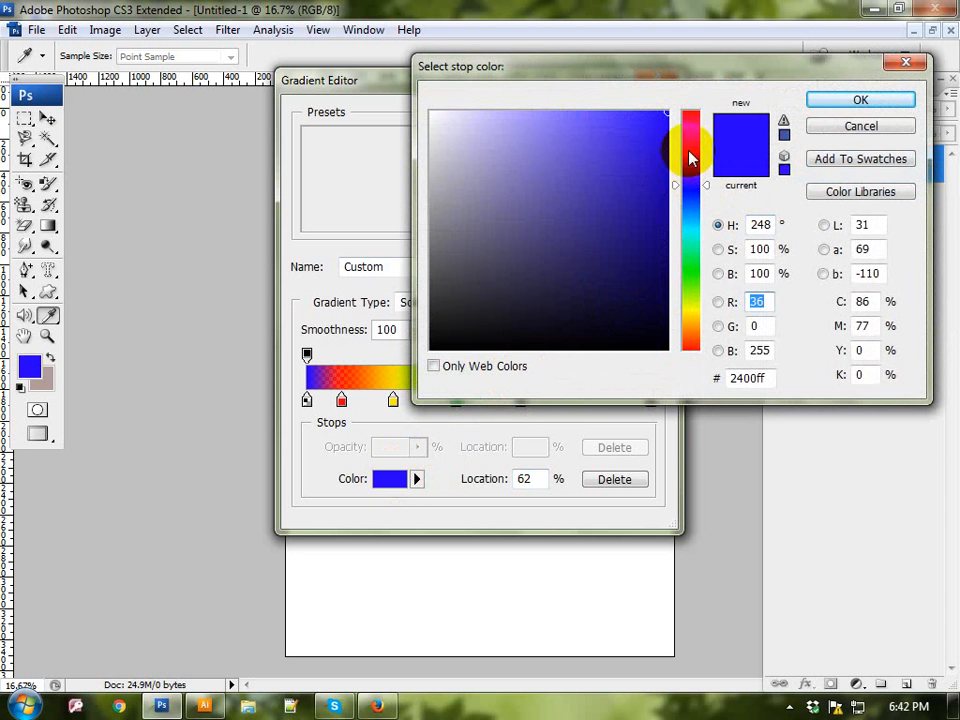
{"action": "left_click", "coordinate": [690, 150]}
{"action": "left_click", "coordinate": [864, 99]}
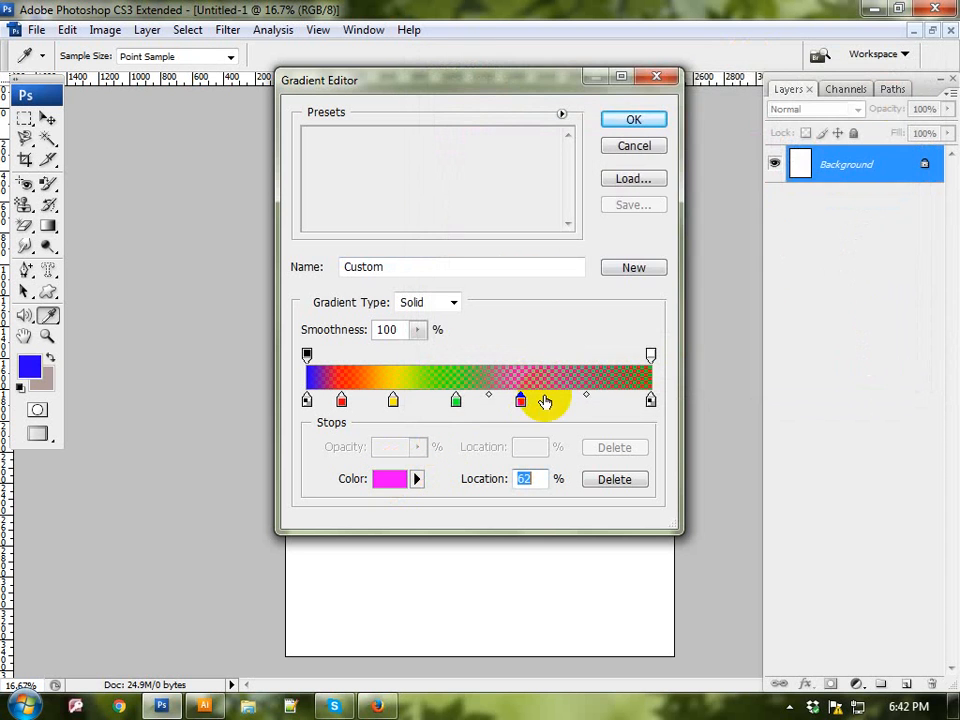
{"action": "left_click", "coordinate": [570, 401]}
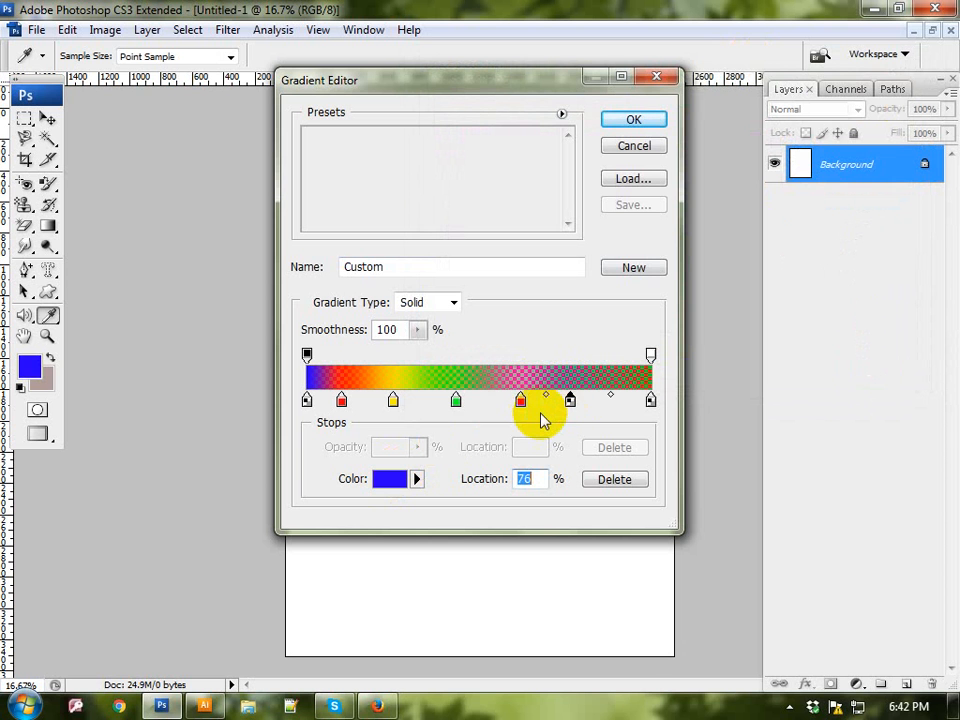
{"action": "left_click", "coordinate": [392, 479]}
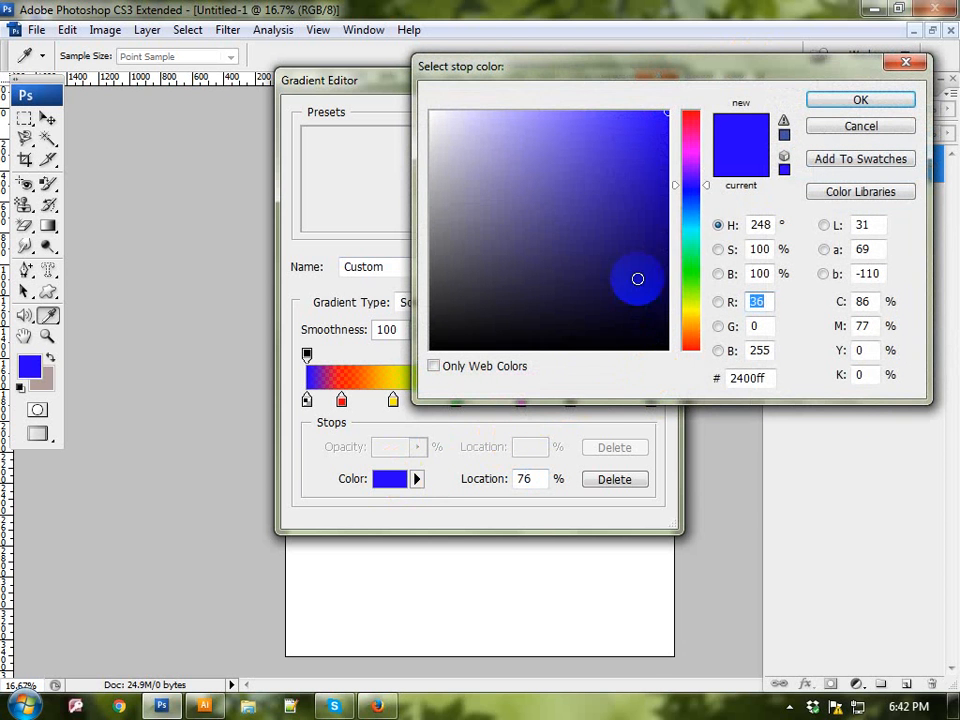
{"action": "left_click", "coordinate": [692, 232]}
{"action": "left_click", "coordinate": [639, 113]}
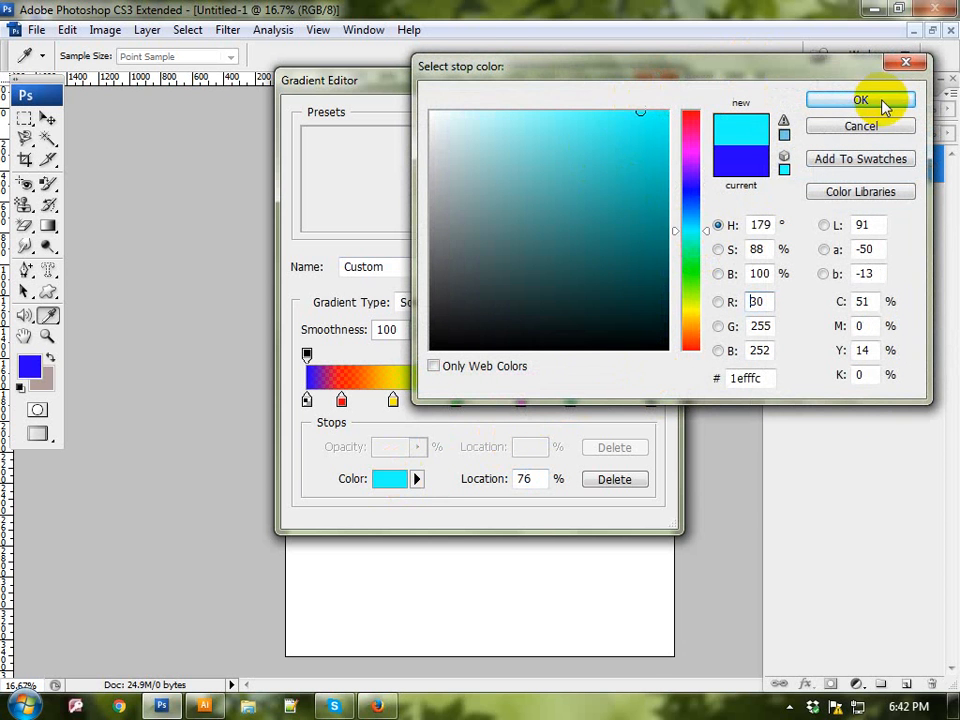
{"action": "left_click", "coordinate": [861, 99]}
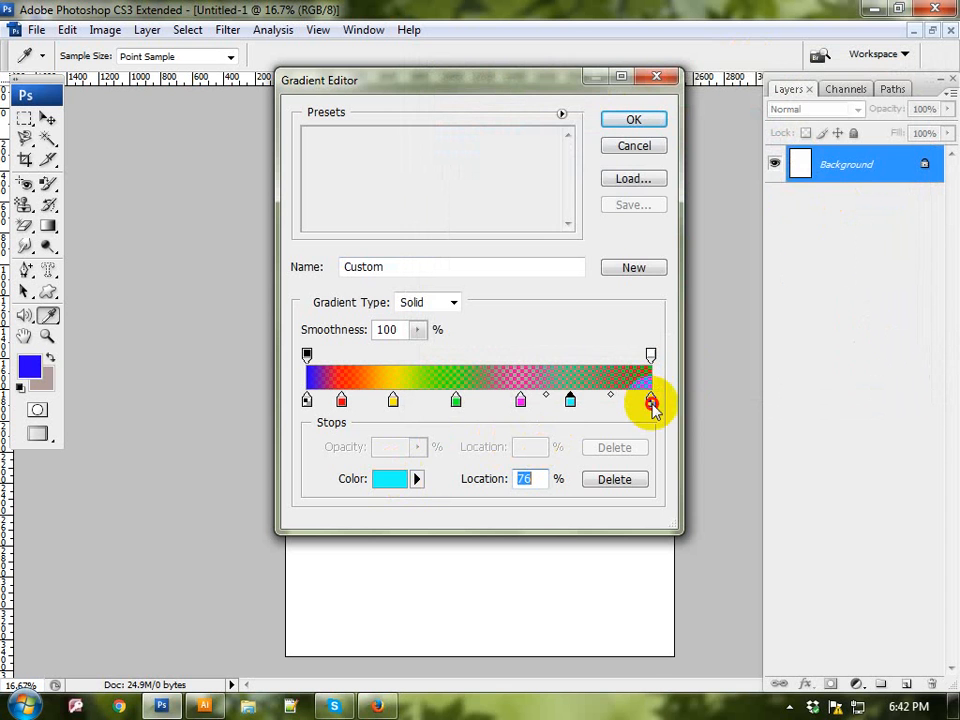
Step: Set the gradient's end color stop at 100% to red (#ff0000) and accept the custom gradient
{"action": "left_click", "coordinate": [651, 403]}
{"action": "left_click", "coordinate": [388, 478]}
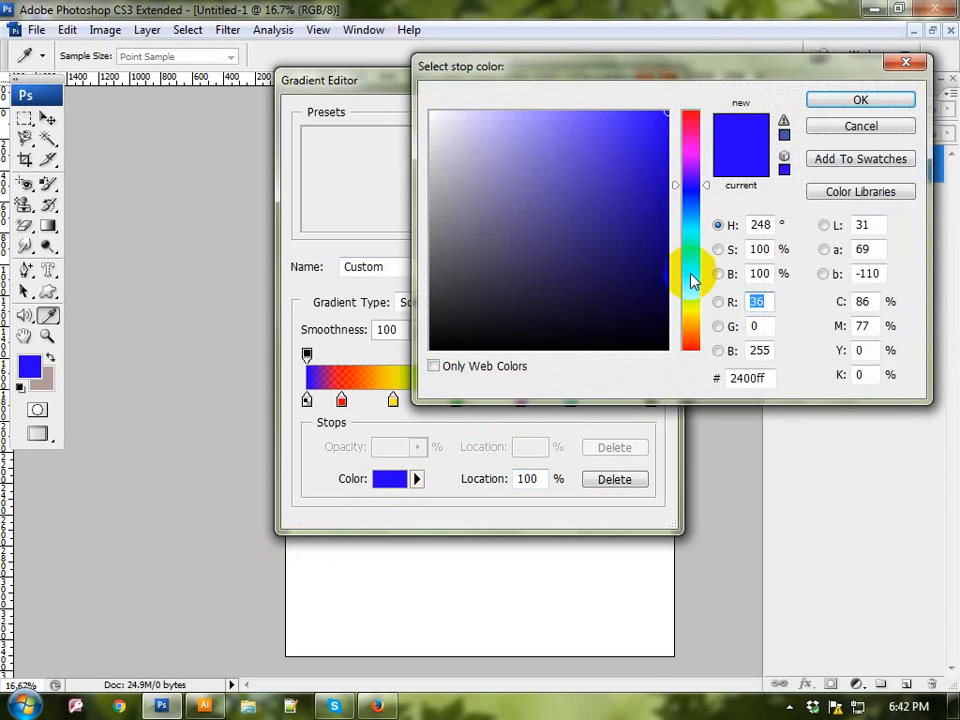
{"action": "left_click_drag", "start_coordinate": [690, 280], "coordinate": [724, 87]}
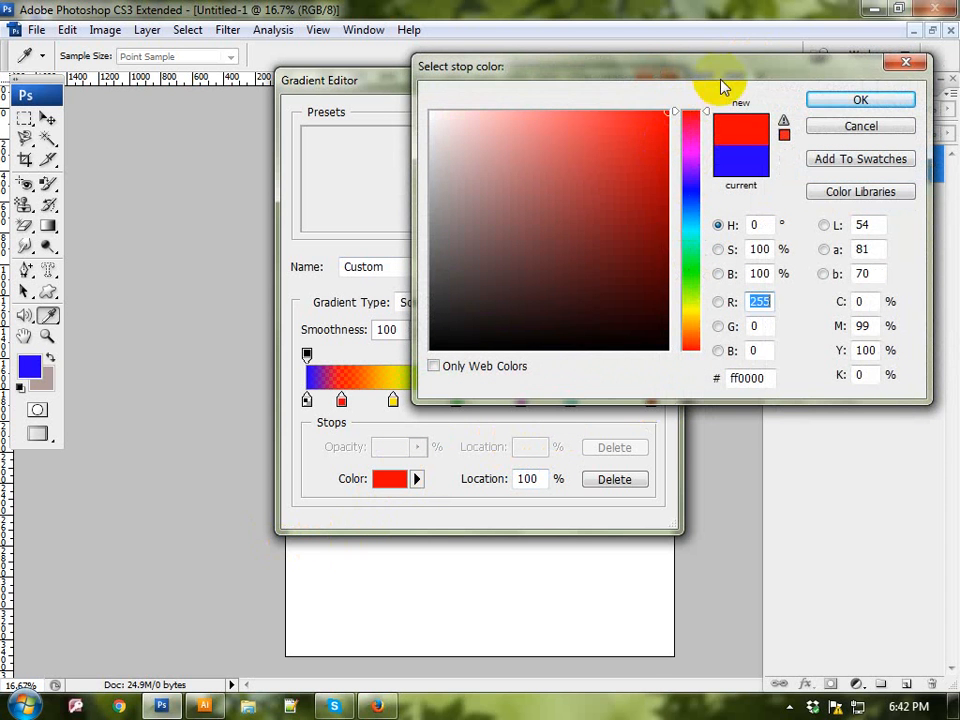
{"action": "left_click", "coordinate": [836, 102]}
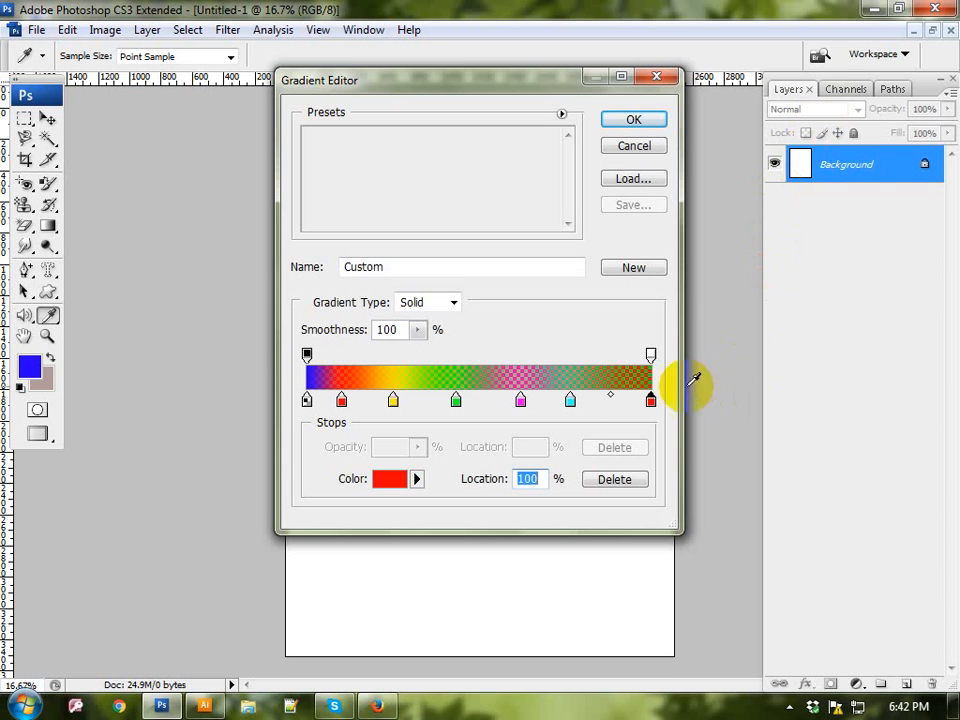
{"action": "left_click", "coordinate": [630, 121]}
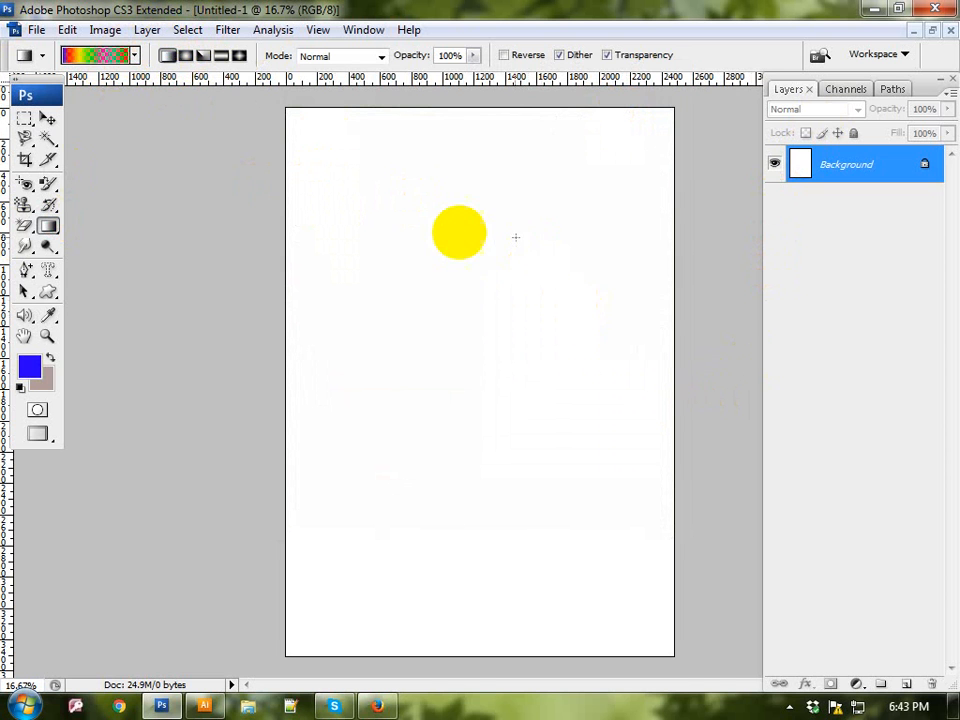
Step: Draw several vertical linear gradients of differing lengths on the canvas, and add a radial gradient over its middle
{"action": "left_click_drag", "start_coordinate": [443, 229], "coordinate": [446, 395]}
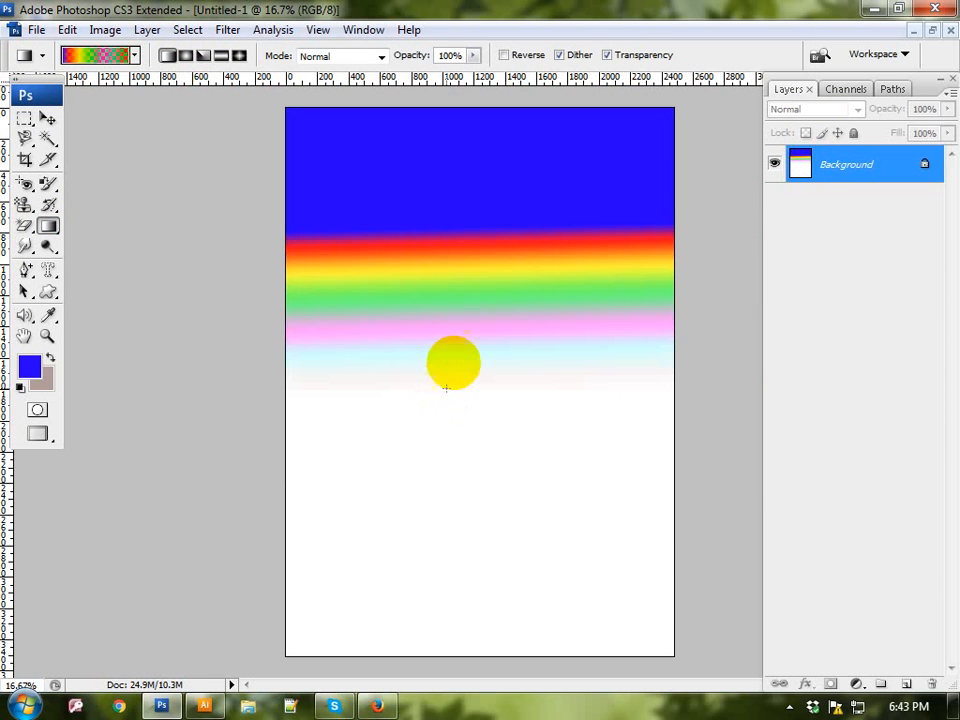
{"action": "left_click_drag", "start_coordinate": [459, 337], "coordinate": [460, 409]}
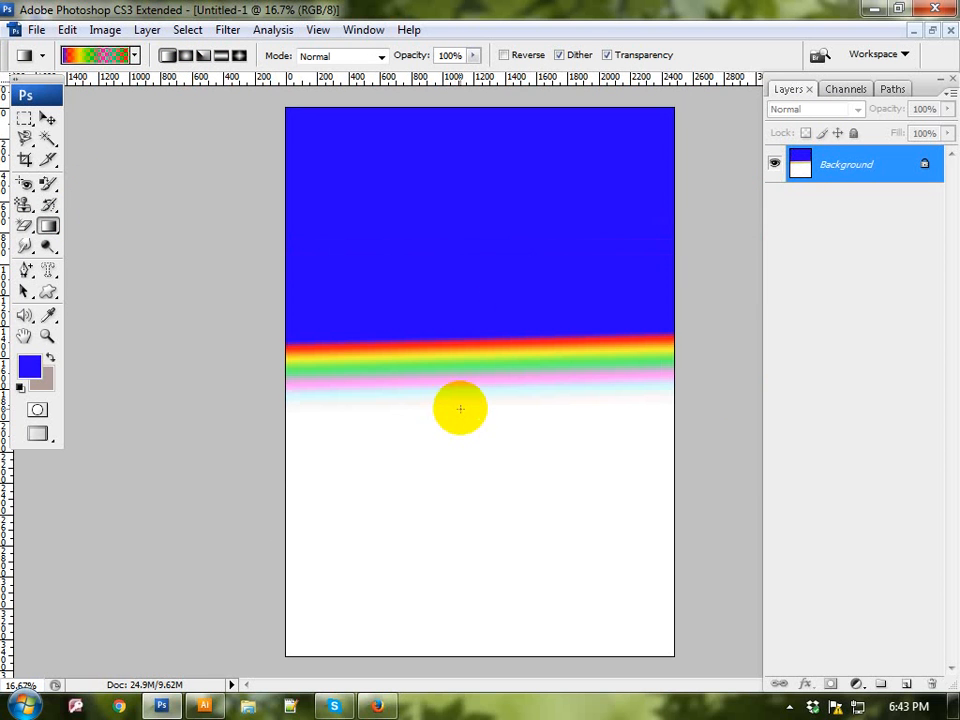
{"action": "left_click_drag", "start_coordinate": [476, 630], "coordinate": [482, 5]}
{"action": "left_click_drag", "start_coordinate": [464, 158], "coordinate": [480, 640]}
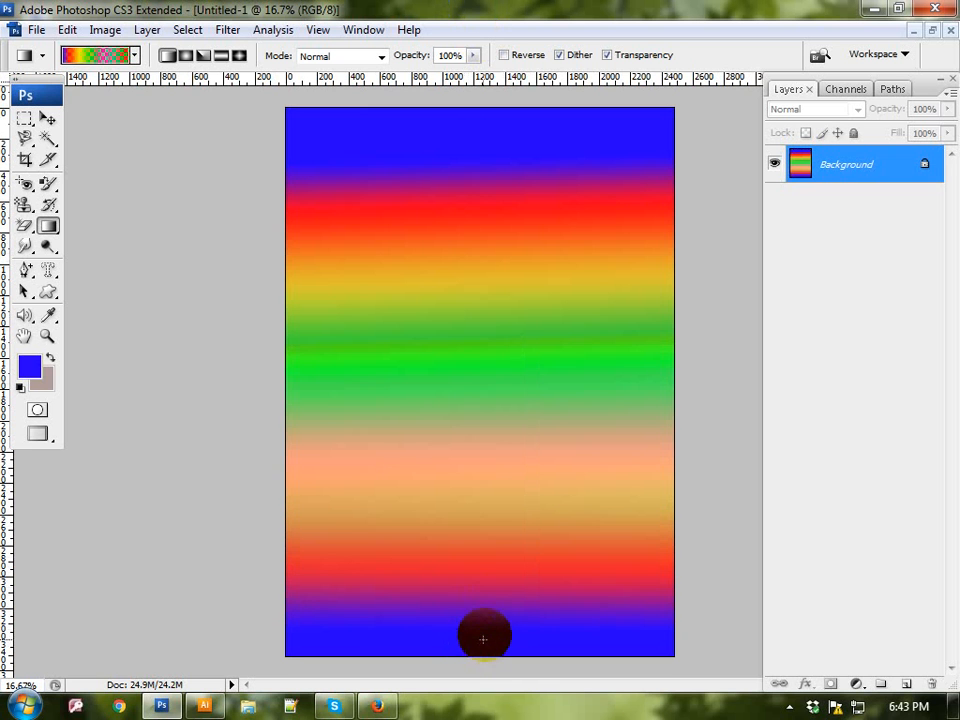
{"action": "left_click", "coordinate": [184, 56]}
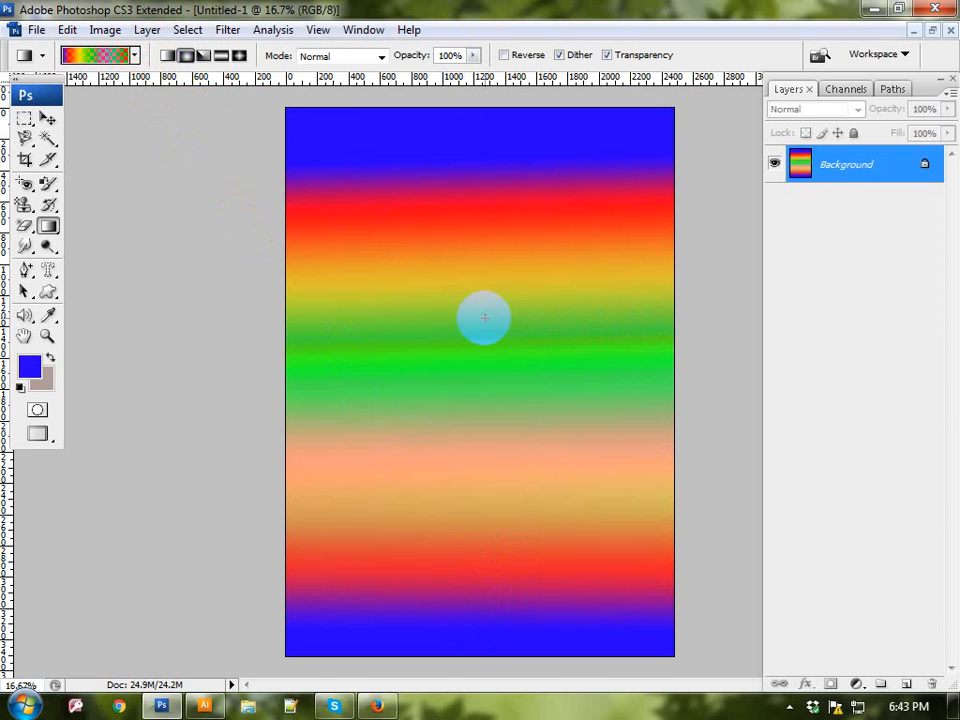
{"action": "left_click_drag", "start_coordinate": [484, 317], "coordinate": [499, 466]}
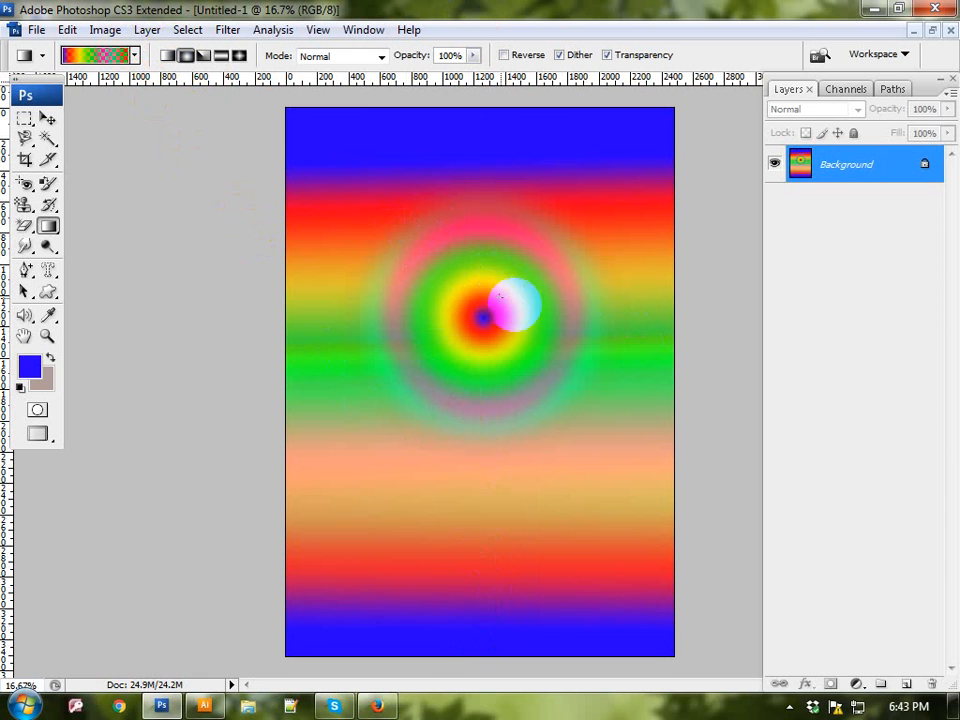
Step: Paint the whole canvas back to its original white with the History Brush enlarged to 1500 px
{"action": "left_click", "coordinate": [48, 228]}
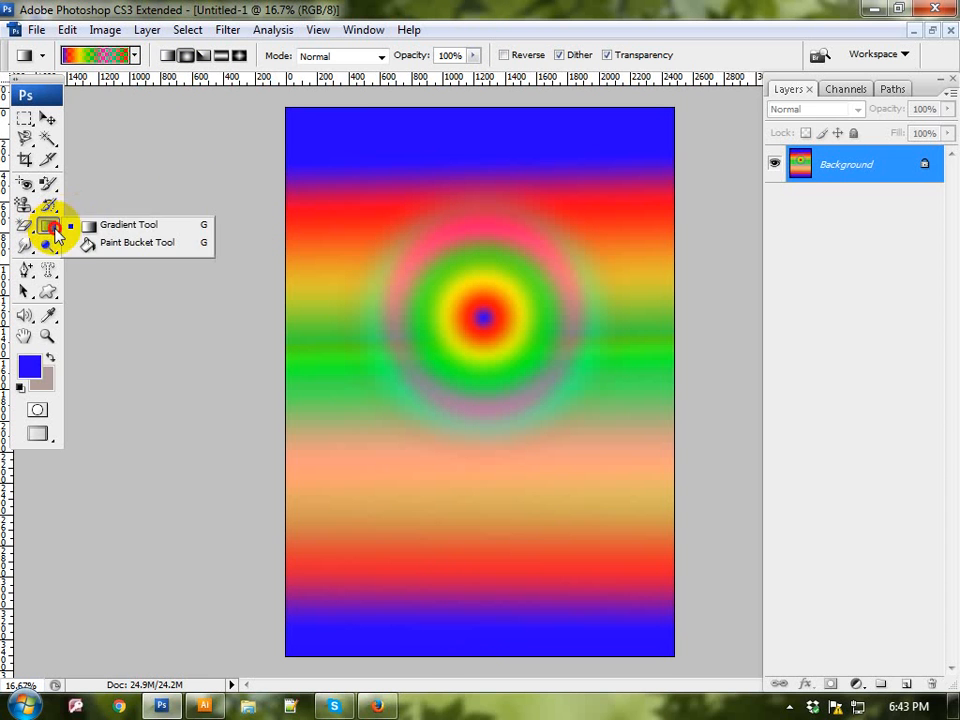
{"action": "left_click", "coordinate": [47, 183]}
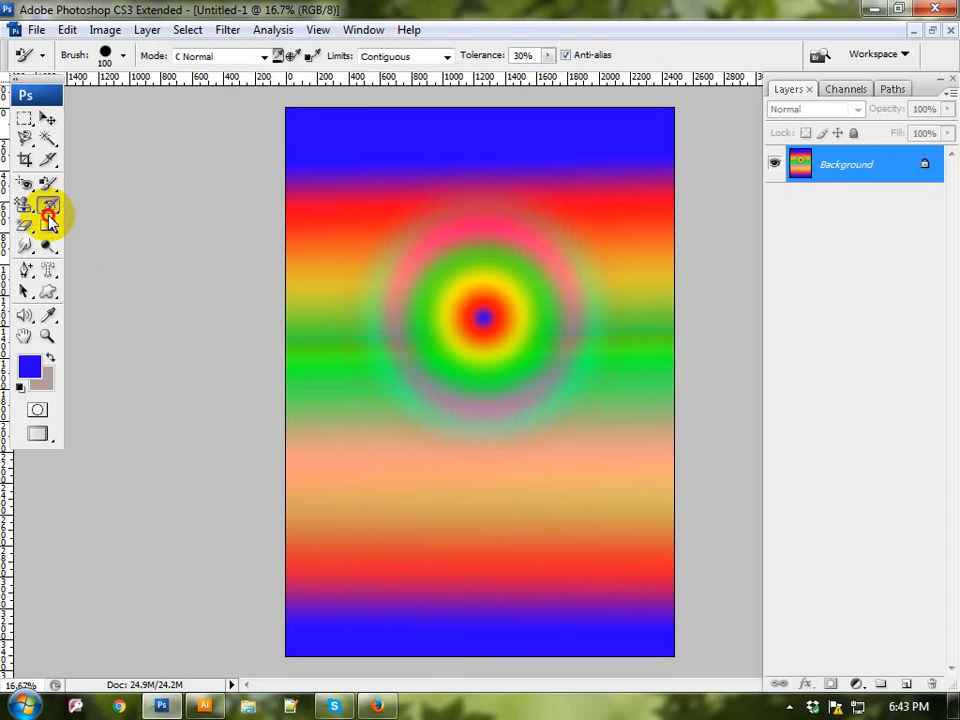
{"action": "left_click", "coordinate": [47, 205]}
{"action": "left_click", "coordinate": [90, 204]}
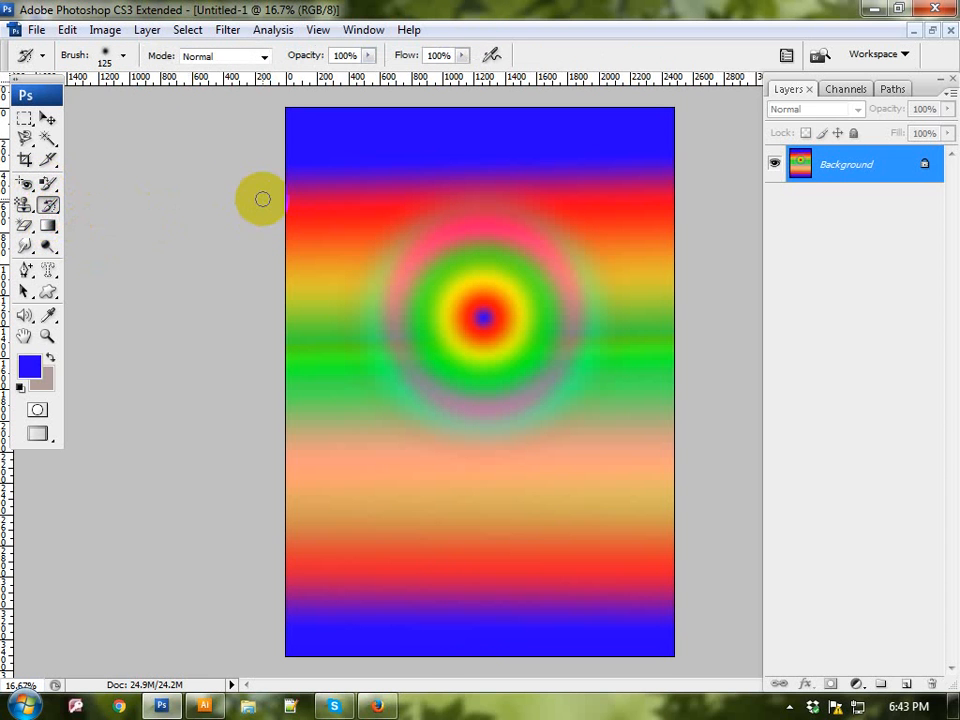
{"action": "key", "text": "bracketright"}
{"action": "key", "text": "bracketright"}
{"action": "key", "text": "bracketright"}
{"action": "key", "text": "bracketright"}
{"action": "key", "text": "bracketright"}
{"action": "key", "text": "bracketright"}
{"action": "mouse_move", "coordinate": [426, 193]}
{"action": "left_mouse_down"}
{"action": "mouse_move", "coordinate": [138, 593]}
{"action": "mouse_move", "coordinate": [572, 363]}
{"action": "mouse_move", "coordinate": [504, 716]}
{"action": "mouse_move", "coordinate": [377, 709]}
{"action": "mouse_move", "coordinate": [861, 135]}
{"action": "mouse_move", "coordinate": [947, 418]}
{"action": "mouse_move", "coordinate": [904, 407]}
{"action": "mouse_move", "coordinate": [774, 519]}
{"action": "left_mouse_up"}
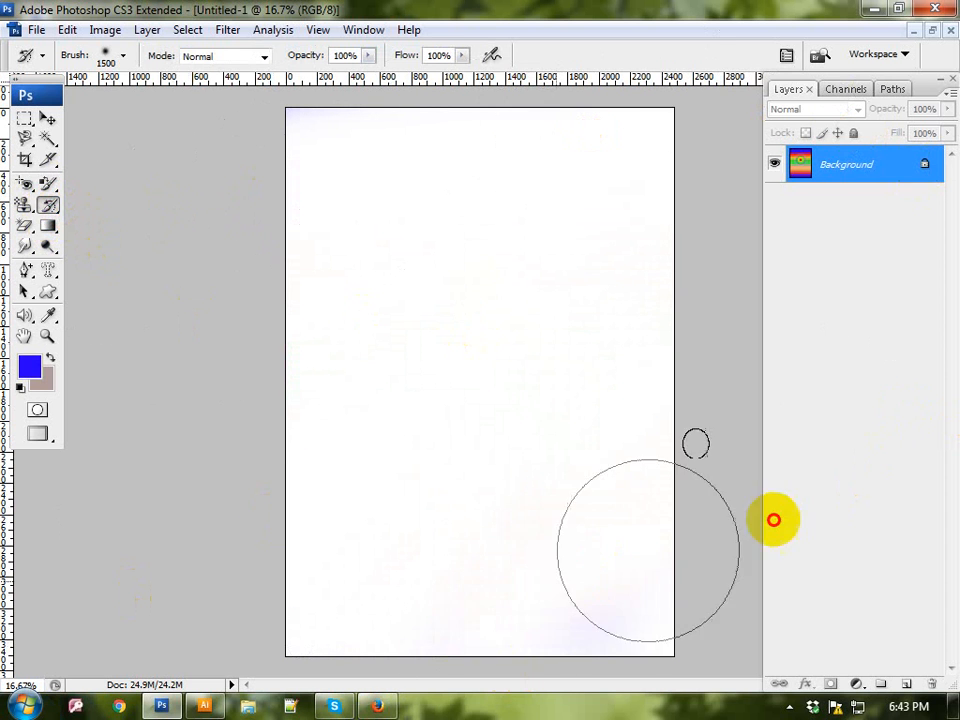
Step: Fill the page with a small and a large radial gradient from near its centre, and undo them
{"action": "left_click", "coordinate": [49, 225]}
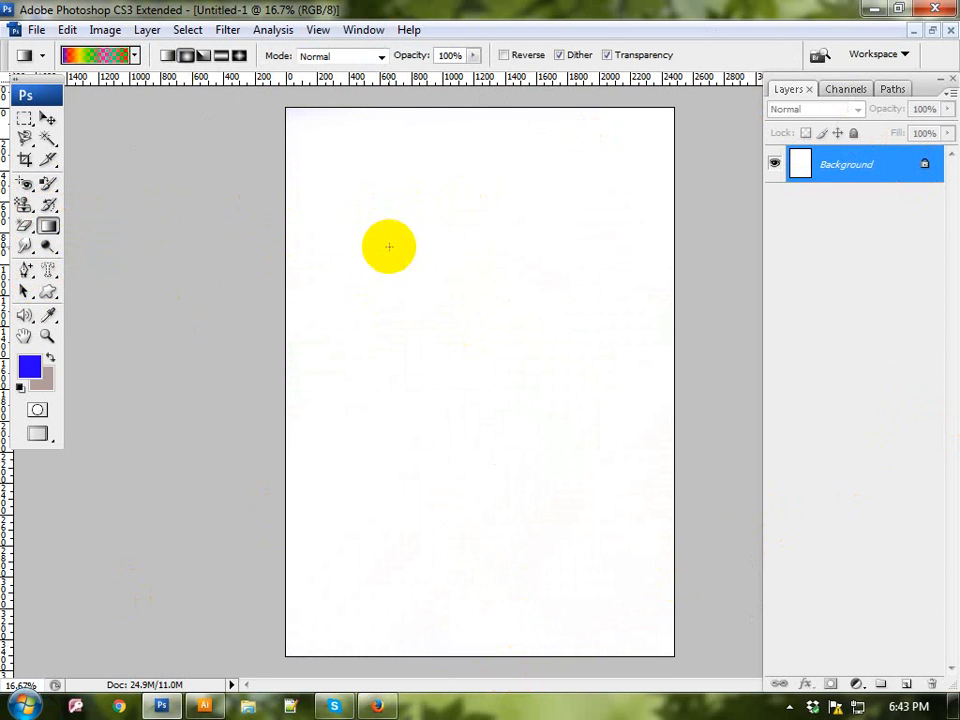
{"action": "left_click_drag", "start_coordinate": [458, 330], "coordinate": [449, 224]}
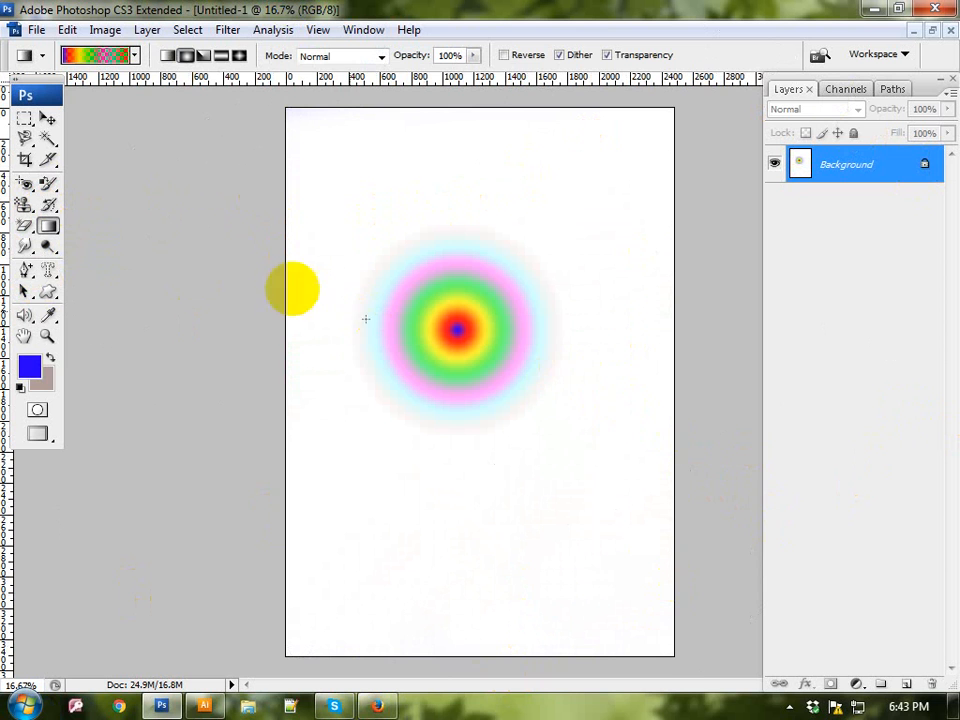
{"action": "left_click_drag", "start_coordinate": [457, 330], "coordinate": [459, 642]}
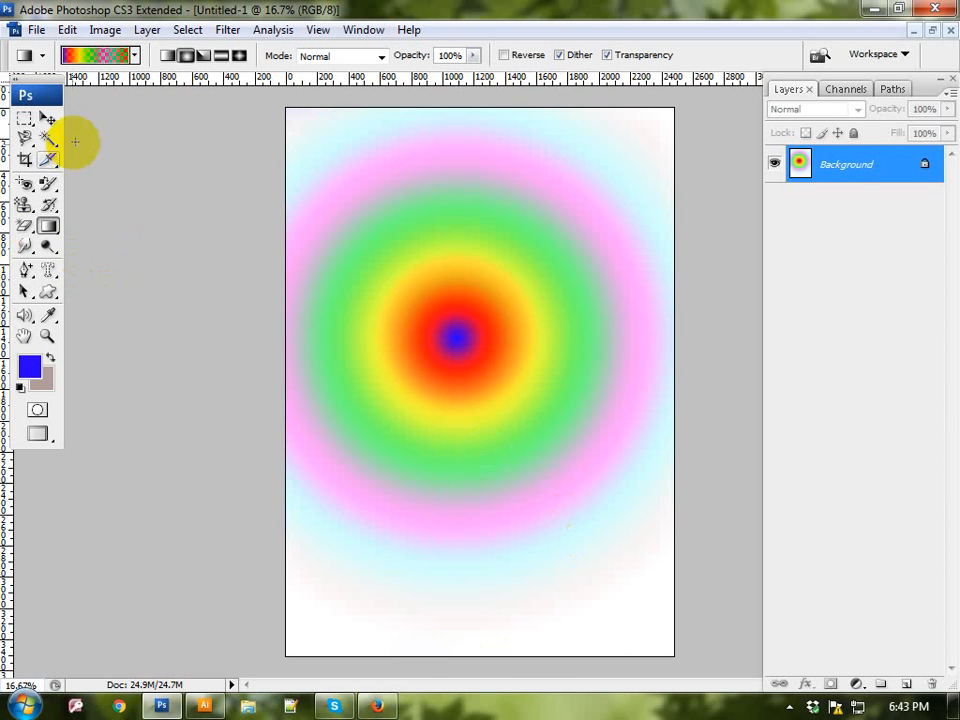
{"action": "key", "text": "ctrl+z"}
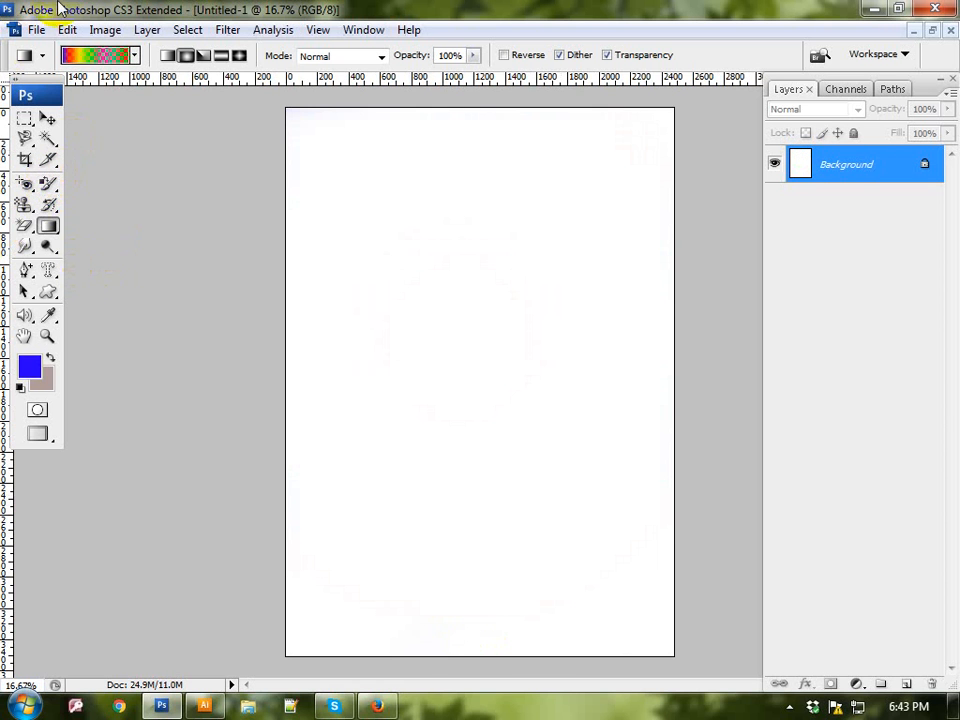
Step: Draw a series of overlapping angle gradients across the canvas from different starting points and in different directions
{"action": "left_click", "coordinate": [205, 57]}
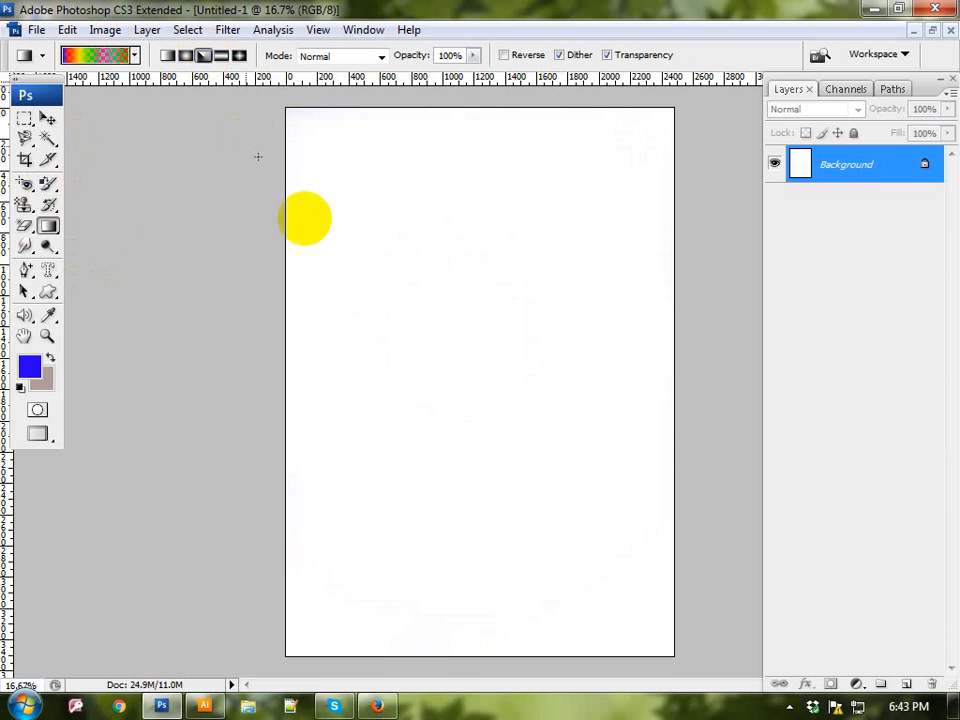
{"action": "left_click_drag", "start_coordinate": [345, 182], "coordinate": [413, 281]}
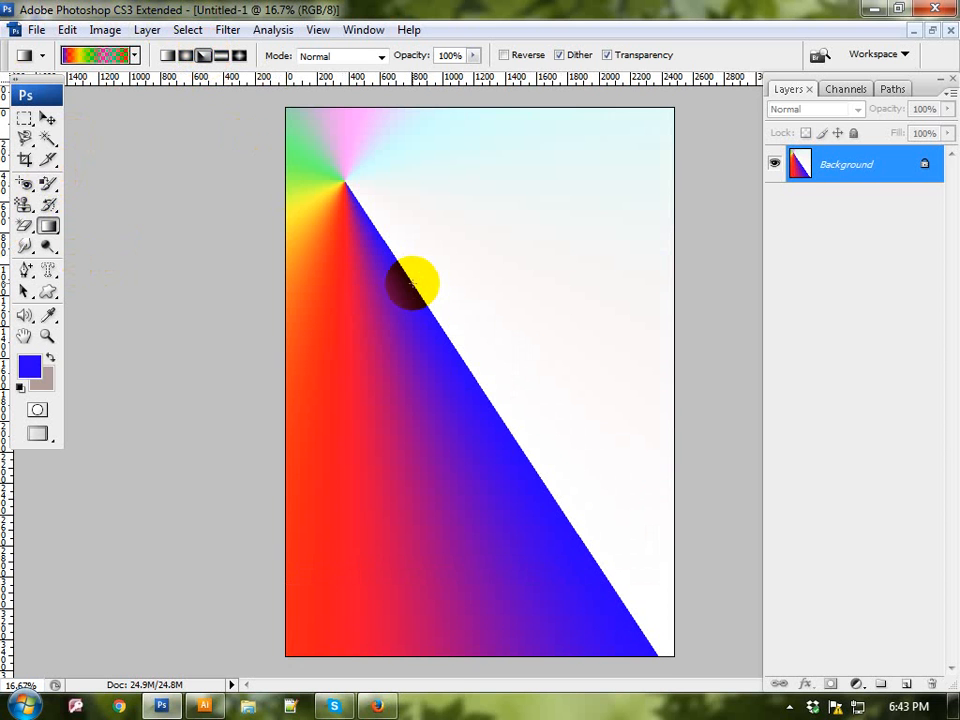
{"action": "left_click_drag", "start_coordinate": [576, 198], "coordinate": [387, 499]}
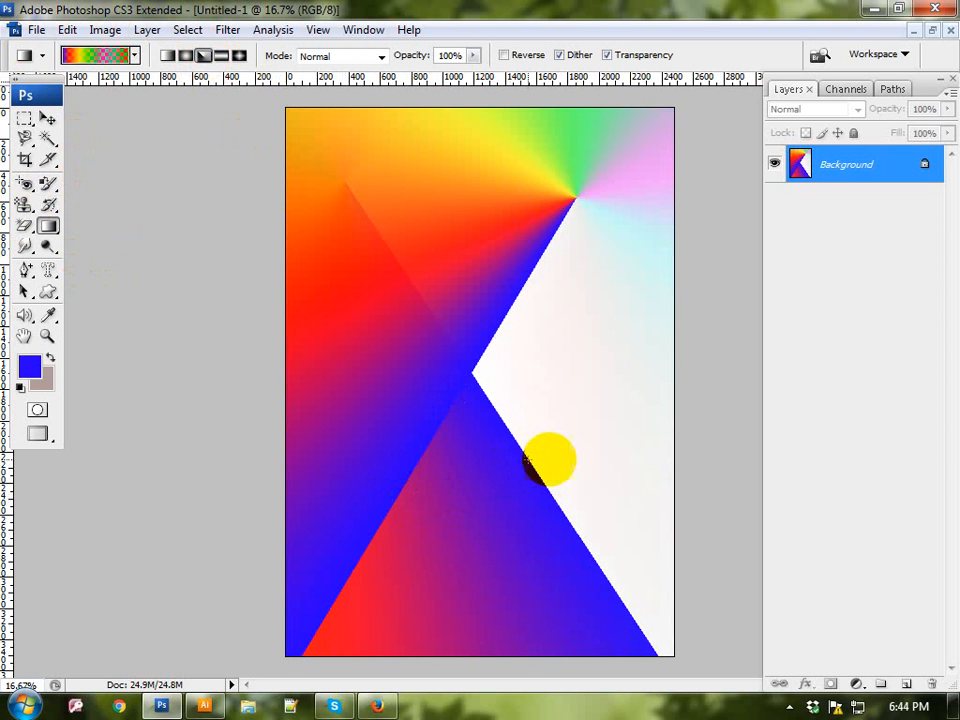
{"action": "left_click_drag", "start_coordinate": [638, 461], "coordinate": [467, 345]}
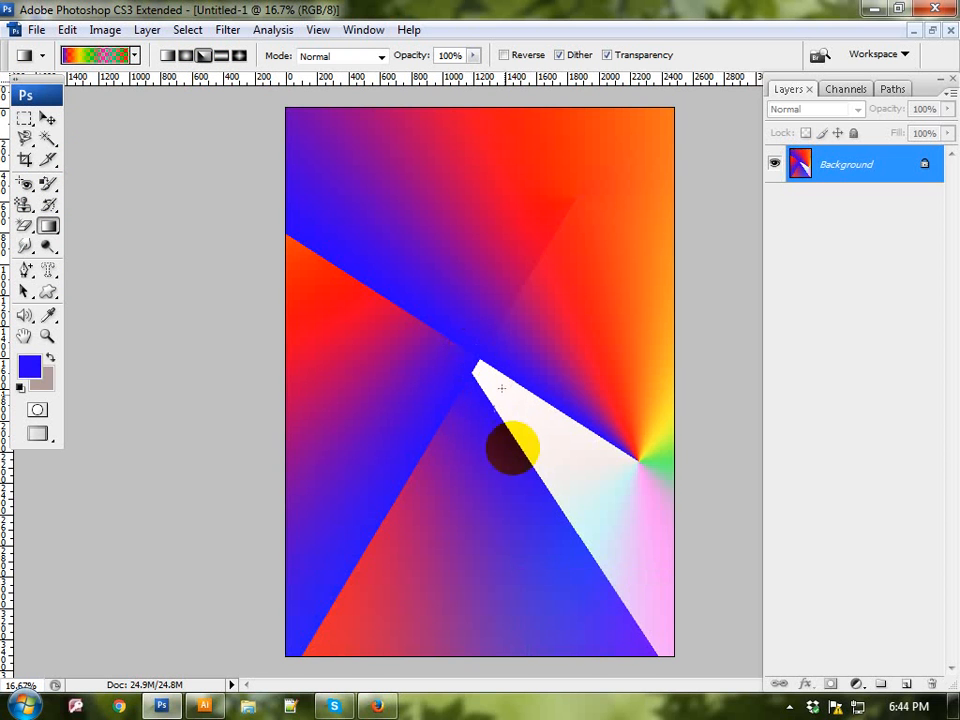
{"action": "left_click_drag", "start_coordinate": [513, 477], "coordinate": [474, 375]}
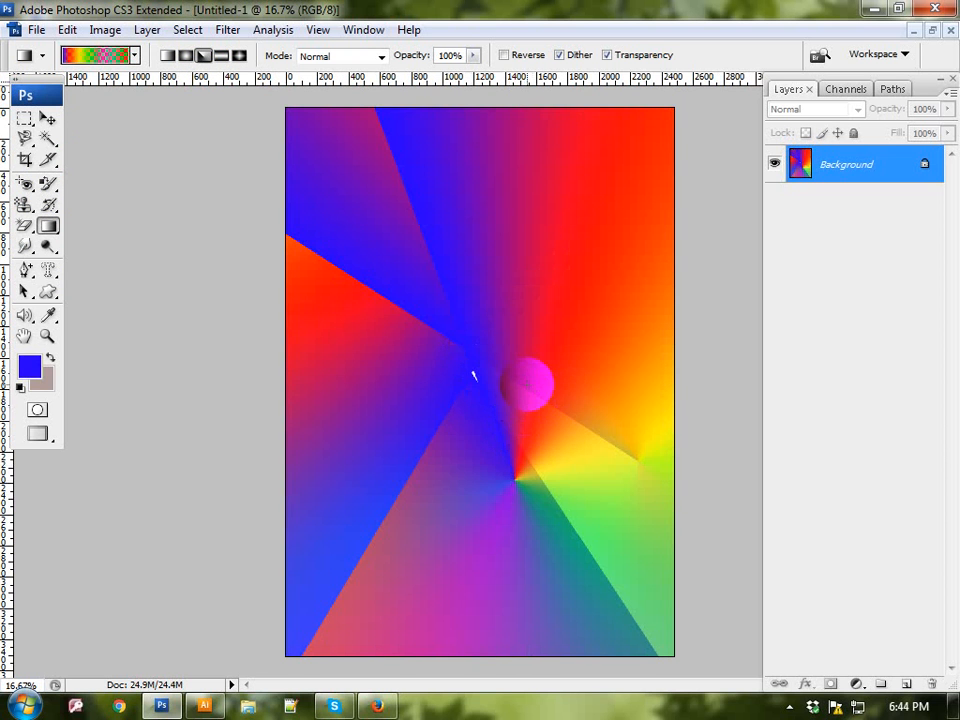
{"action": "left_click_drag", "start_coordinate": [574, 197], "coordinate": [407, 251]}
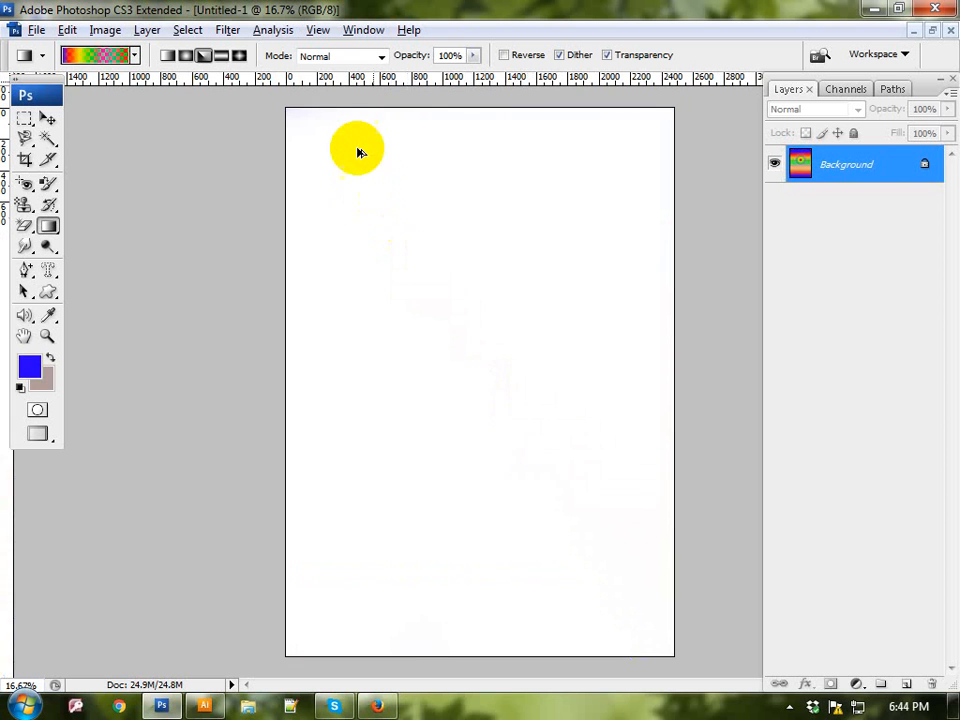
Step: Step back through the history of gradient and brush edits to the original blank white canvas
{"action": "key", "text": "ctrl+alt+z"}
{"action": "key", "text": "ctrl+alt+z"}
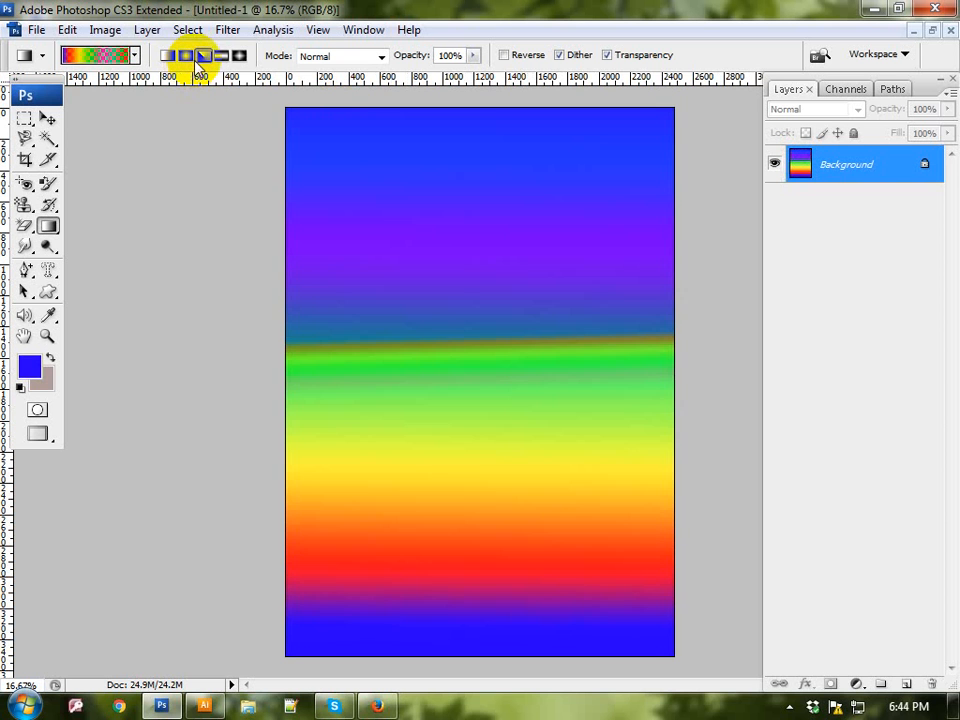
{"action": "key", "text": "ctrl+alt+z"}
{"action": "key", "text": "ctrl+alt+z"}
{"action": "key", "text": "ctrl+alt+z"}
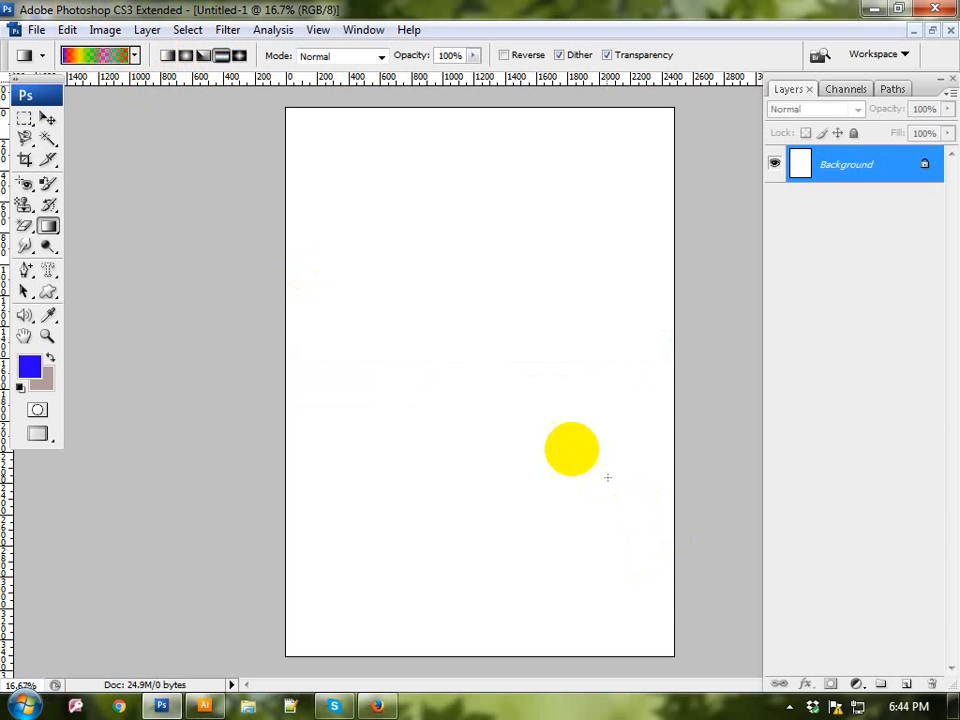
Step: Draw two diagonal reflected gradients across the canvas, and undo both
{"action": "left_click_drag", "start_coordinate": [497, 411], "coordinate": [588, 511]}
{"action": "left_click_drag", "start_coordinate": [395, 243], "coordinate": [622, 660]}
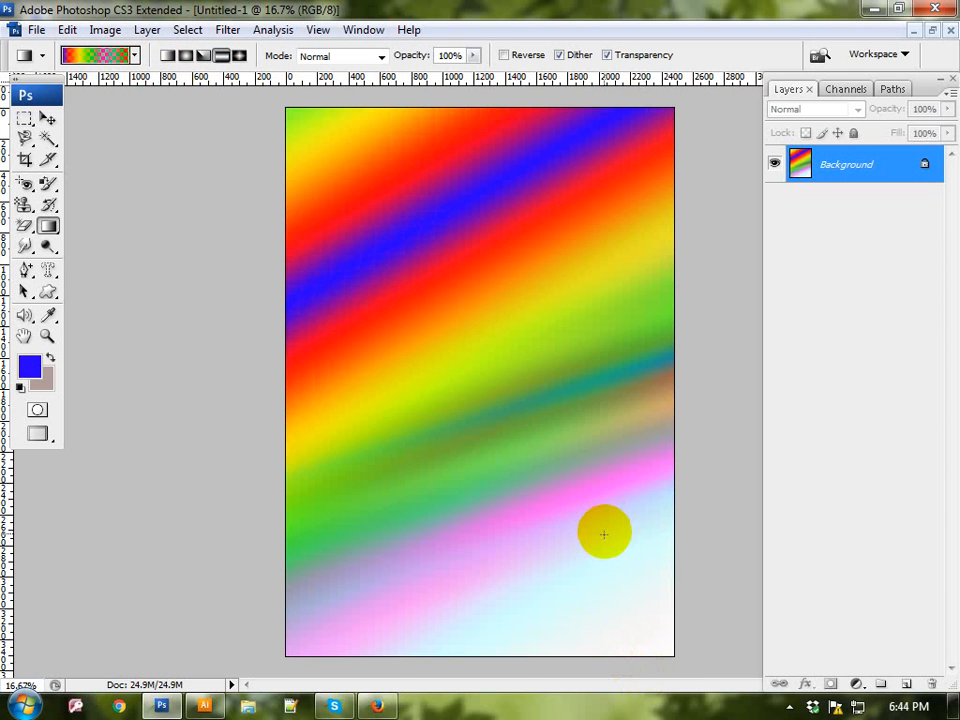
{"action": "key", "text": "ctrl+alt+z"}
{"action": "key", "text": "ctrl+alt+z"}
{"action": "key", "text": "ctrl+alt+z"}
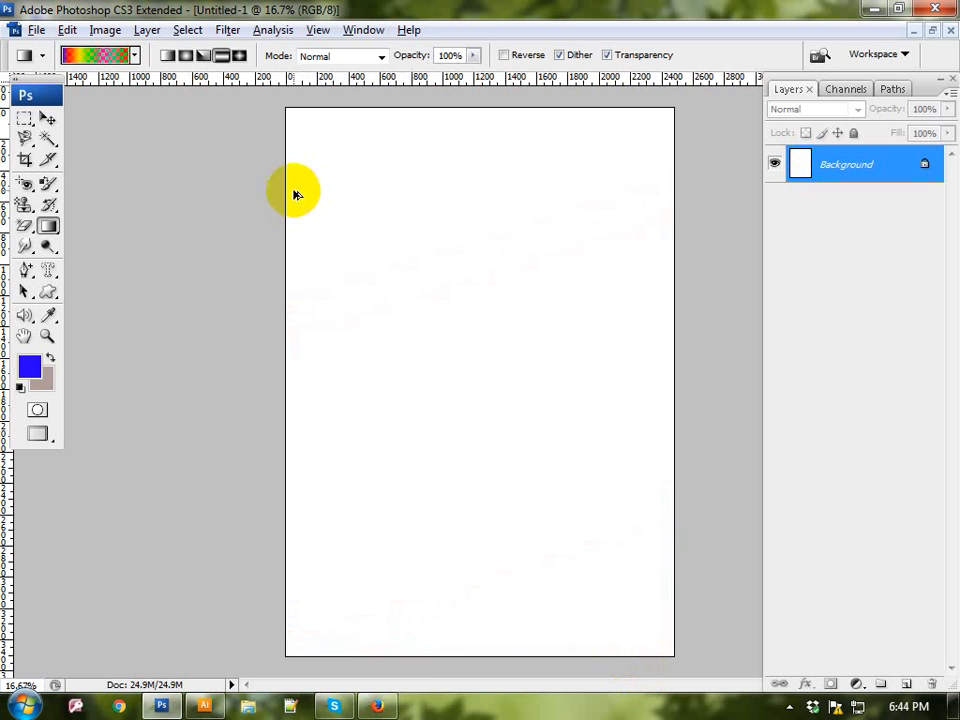
Step: Draw a large and a smaller diamond gradient from near the page's centre, and undo both
{"action": "left_click", "coordinate": [238, 57]}
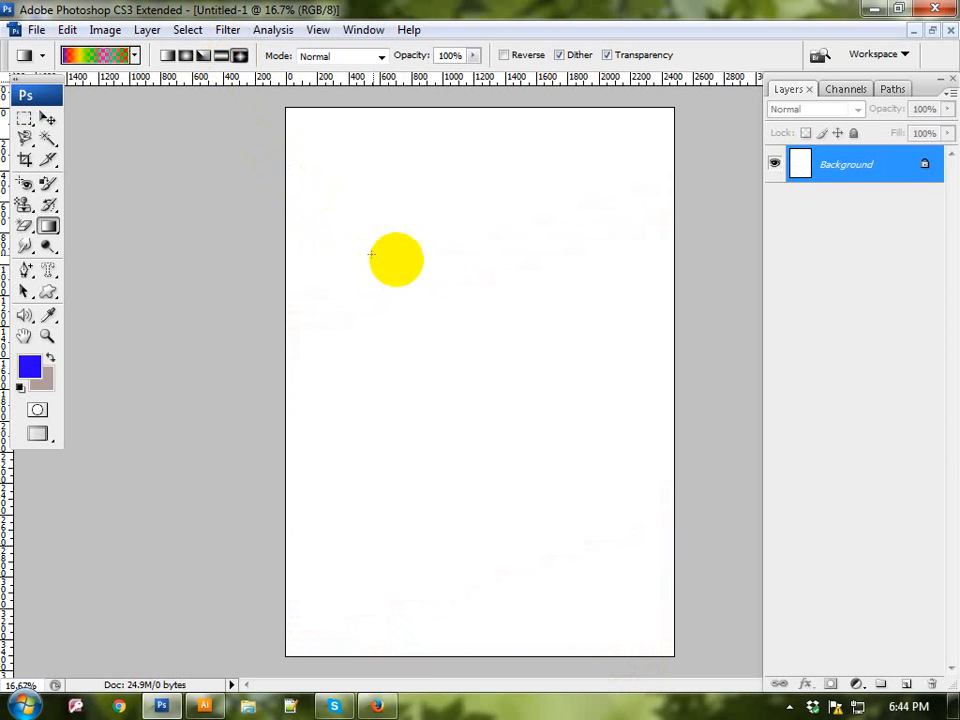
{"action": "left_click_drag", "start_coordinate": [457, 318], "coordinate": [497, 583]}
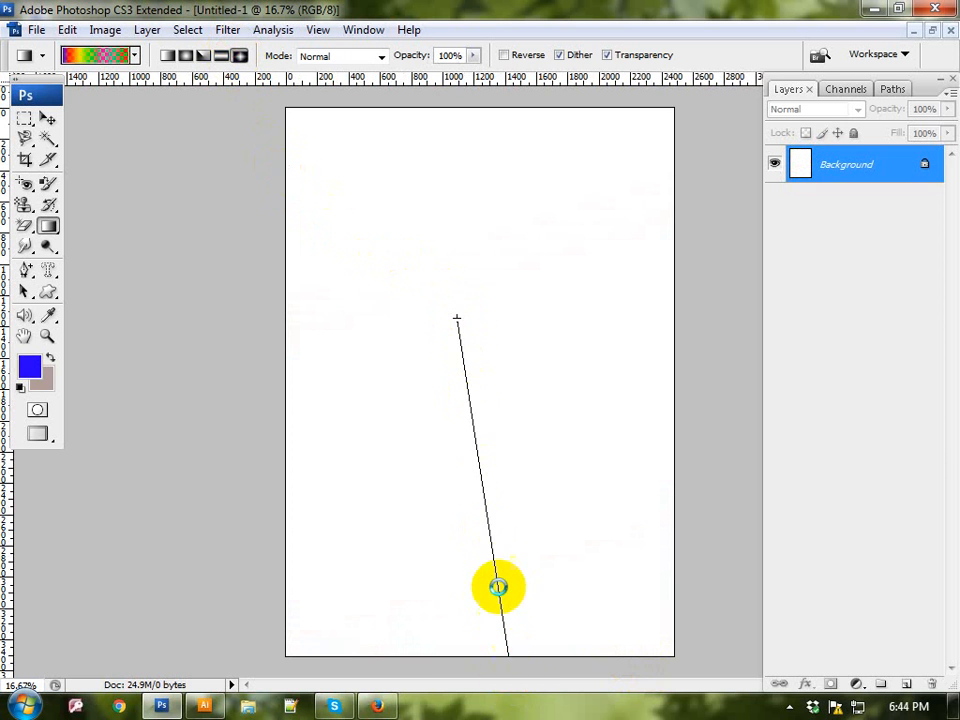
{"action": "left_click_drag", "start_coordinate": [471, 345], "coordinate": [568, 469]}
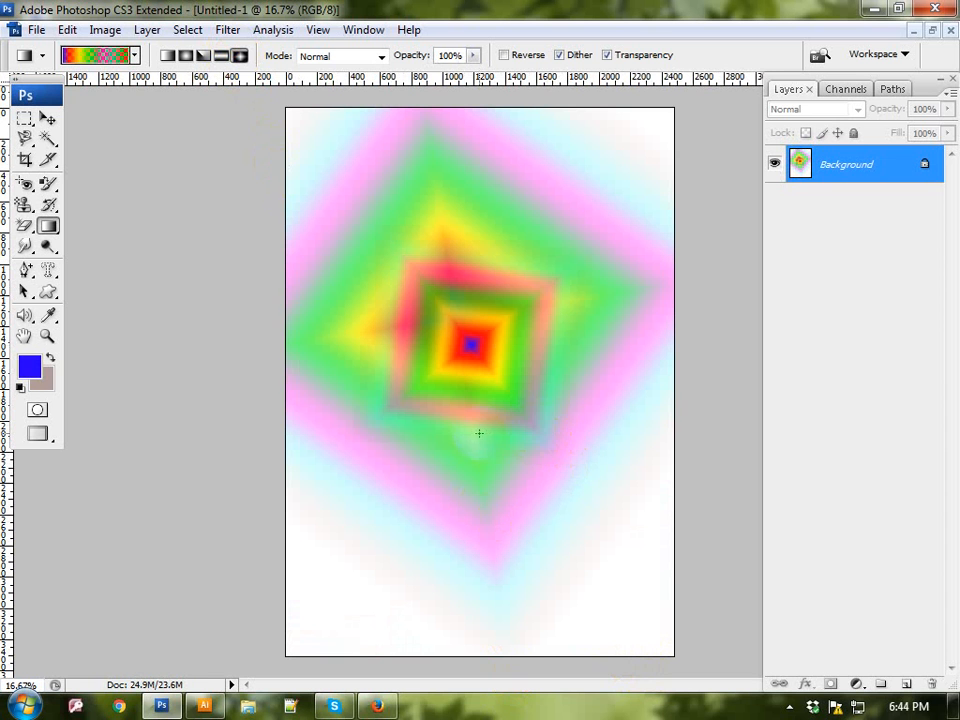
{"action": "key", "text": "ctrl+alt+z"}
{"action": "key", "text": "ctrl+alt+z"}
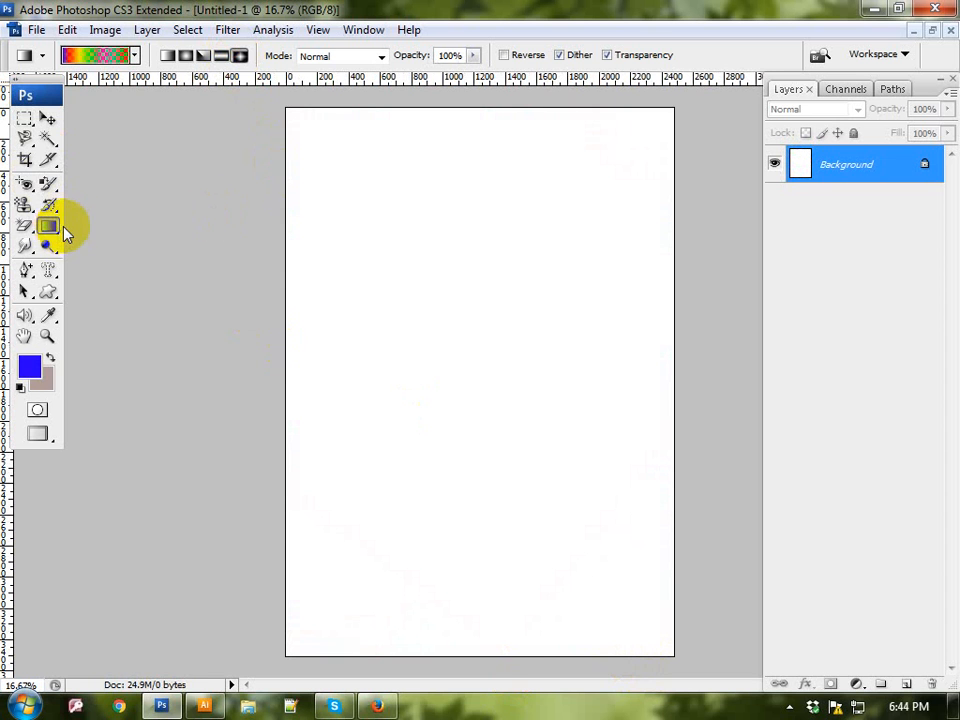
Step: Make a rectangular marquee selection in the upper middle of the page
{"action": "left_click_drag", "start_coordinate": [55, 228], "coordinate": [64, 225]}
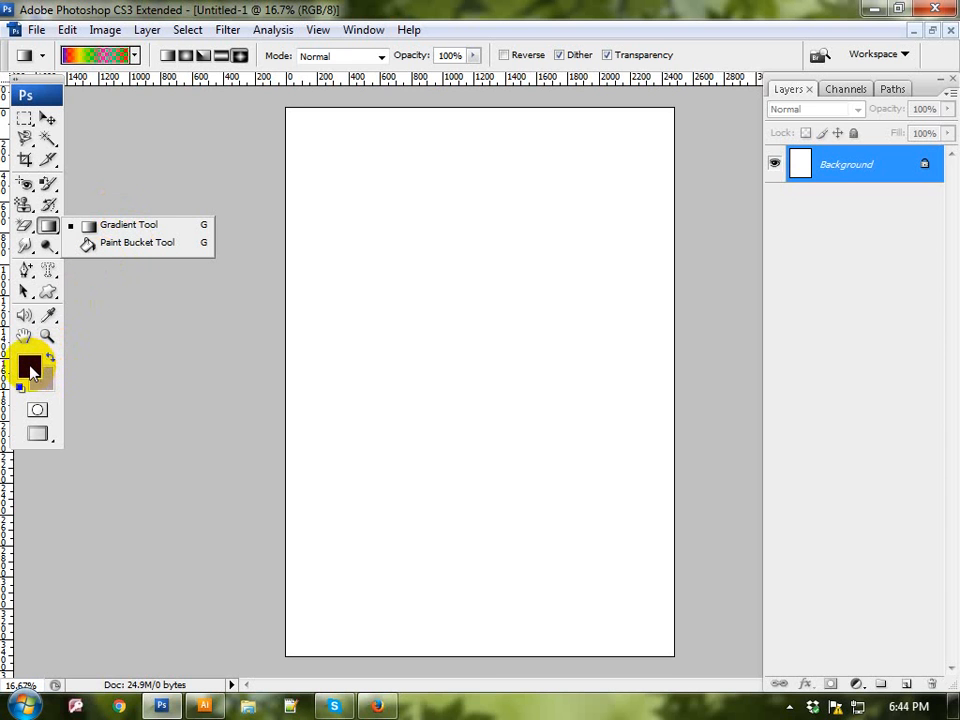
{"action": "left_click", "coordinate": [25, 119]}
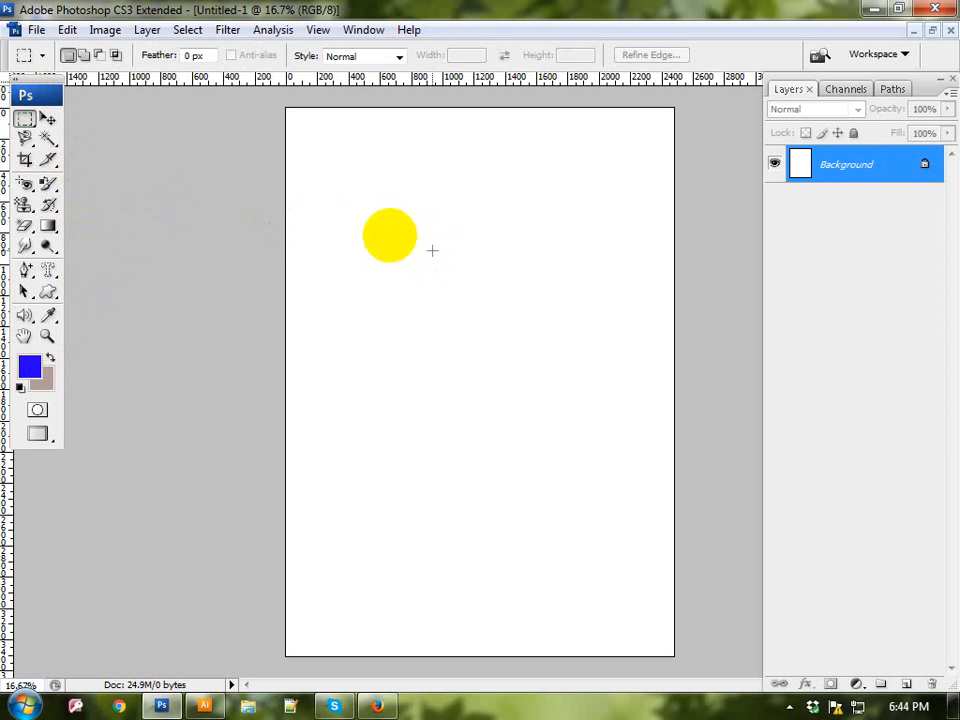
{"action": "left_click_drag", "start_coordinate": [378, 234], "coordinate": [560, 372]}
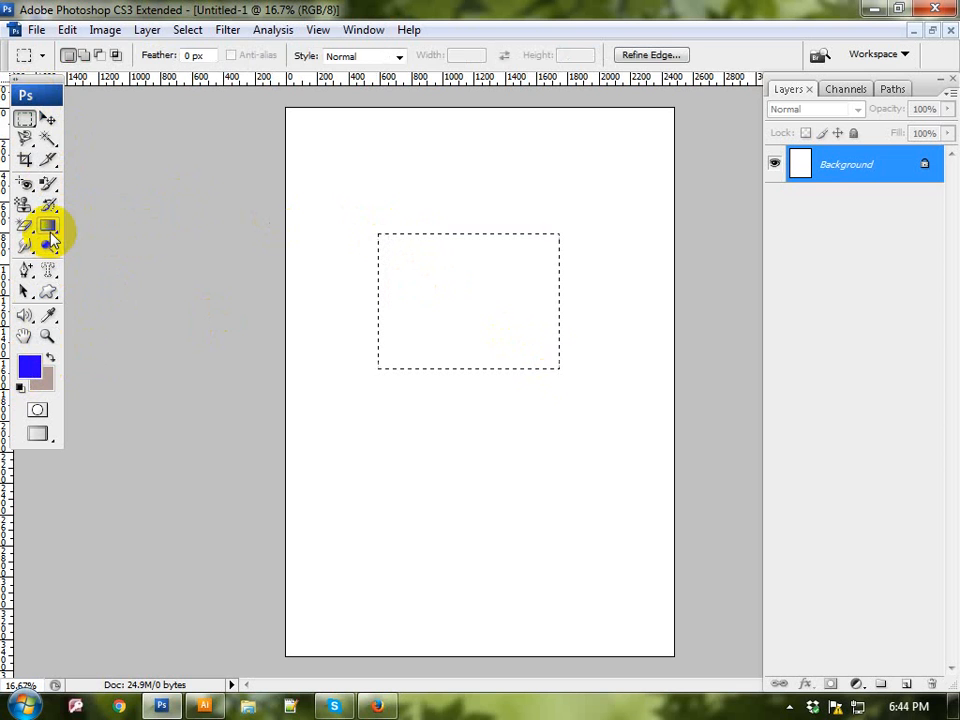
Step: Fill the rectangular selection with the blue foreground color using the Paint Bucket Tool, and deselect it
{"action": "left_click_drag", "start_coordinate": [54, 227], "coordinate": [100, 243]}
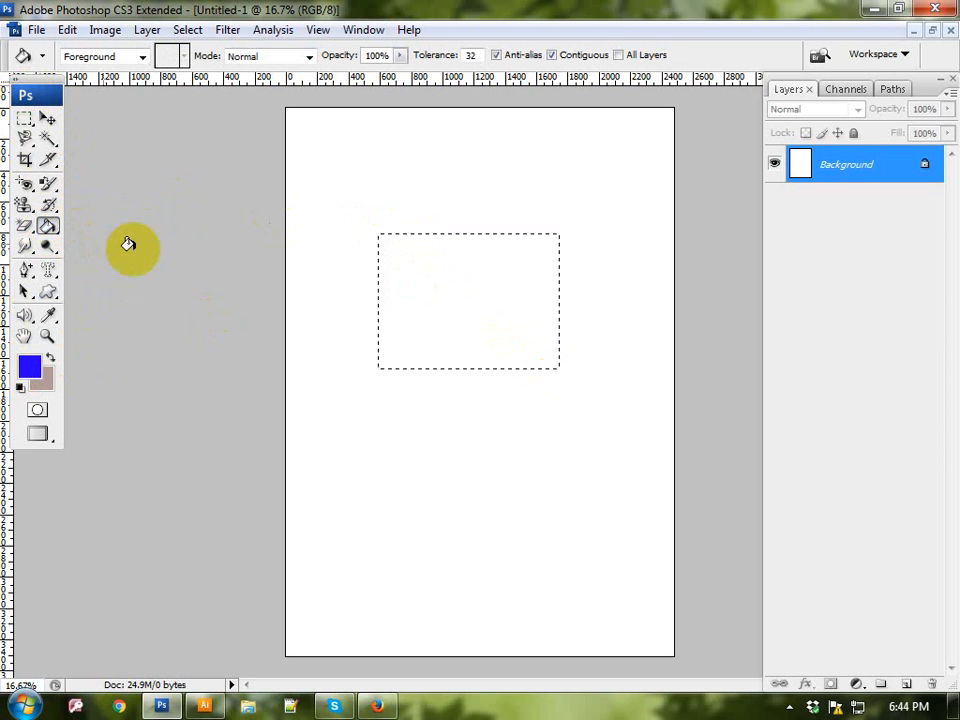
{"action": "left_click", "coordinate": [391, 289]}
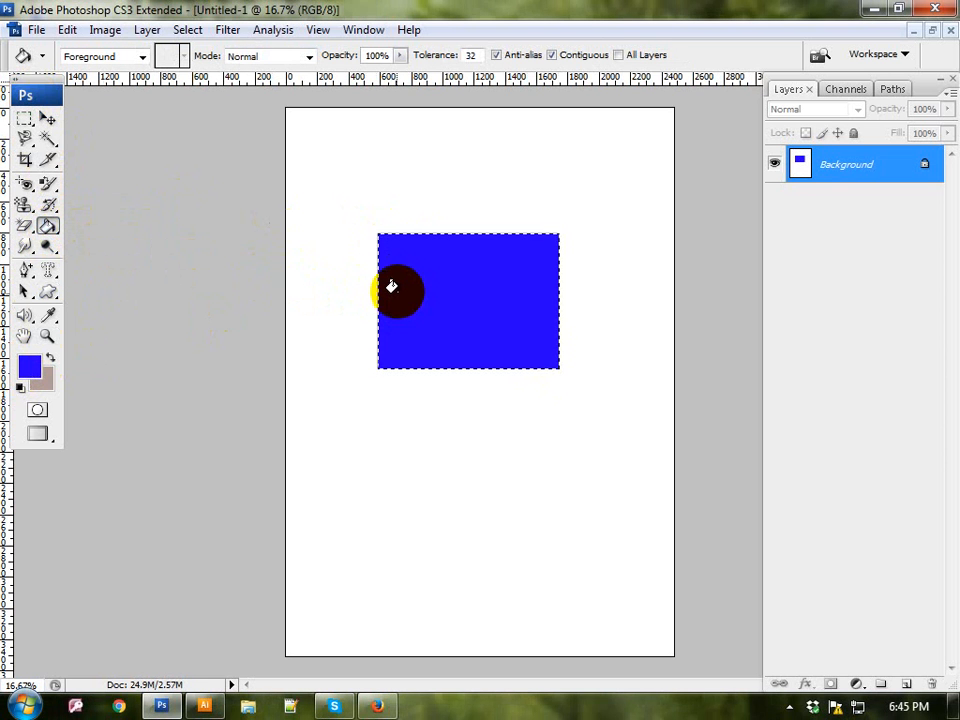
{"action": "key", "text": "ctrl+d"}
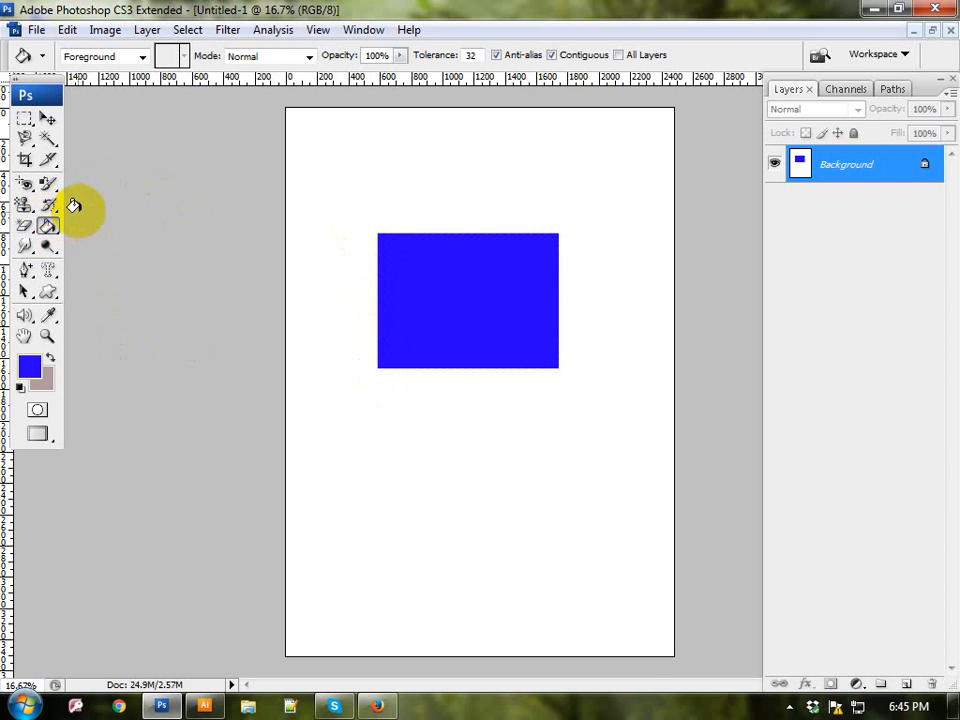
{"action": "left_click", "coordinate": [789, 706]}
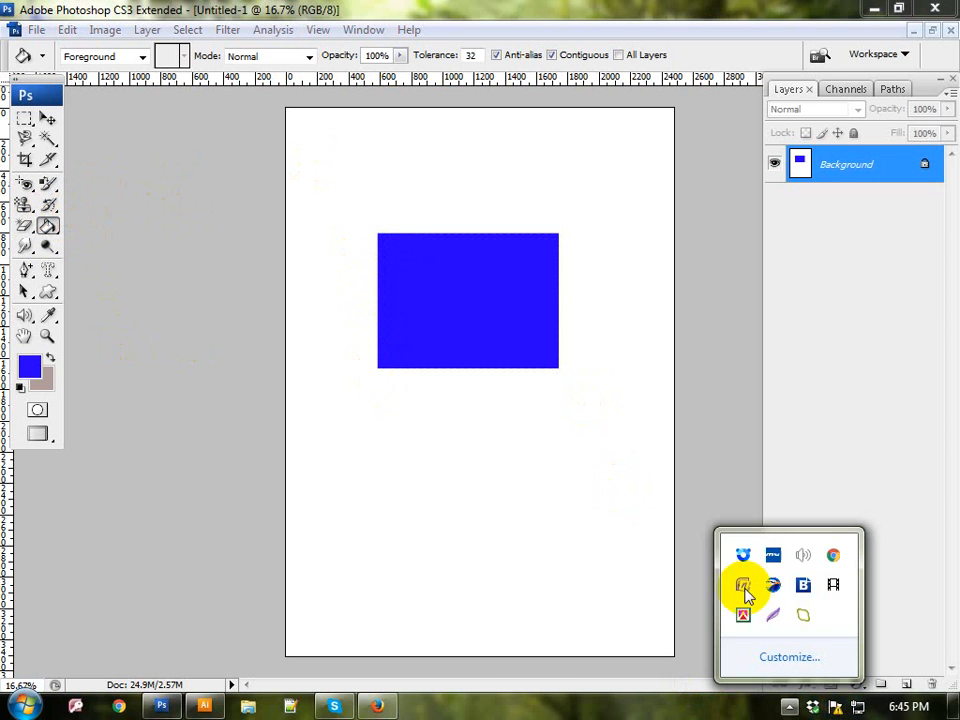